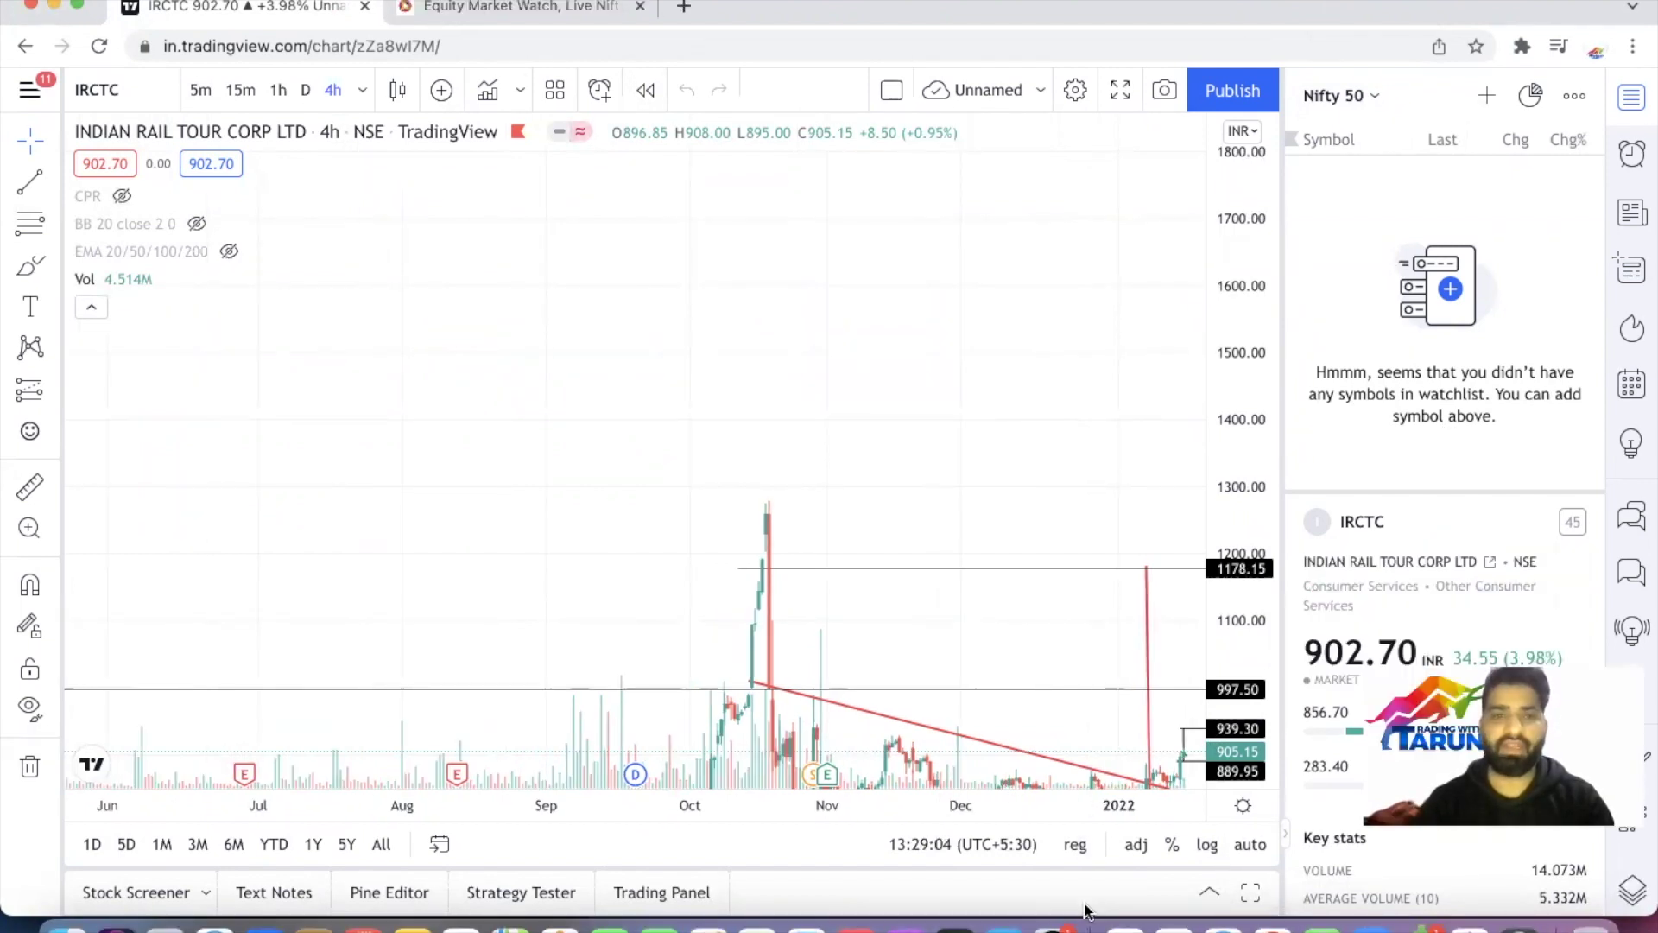
# Go to the NSE India website and open the Equity & SME Market watch from its market data
pyautogui.click(527, 7)
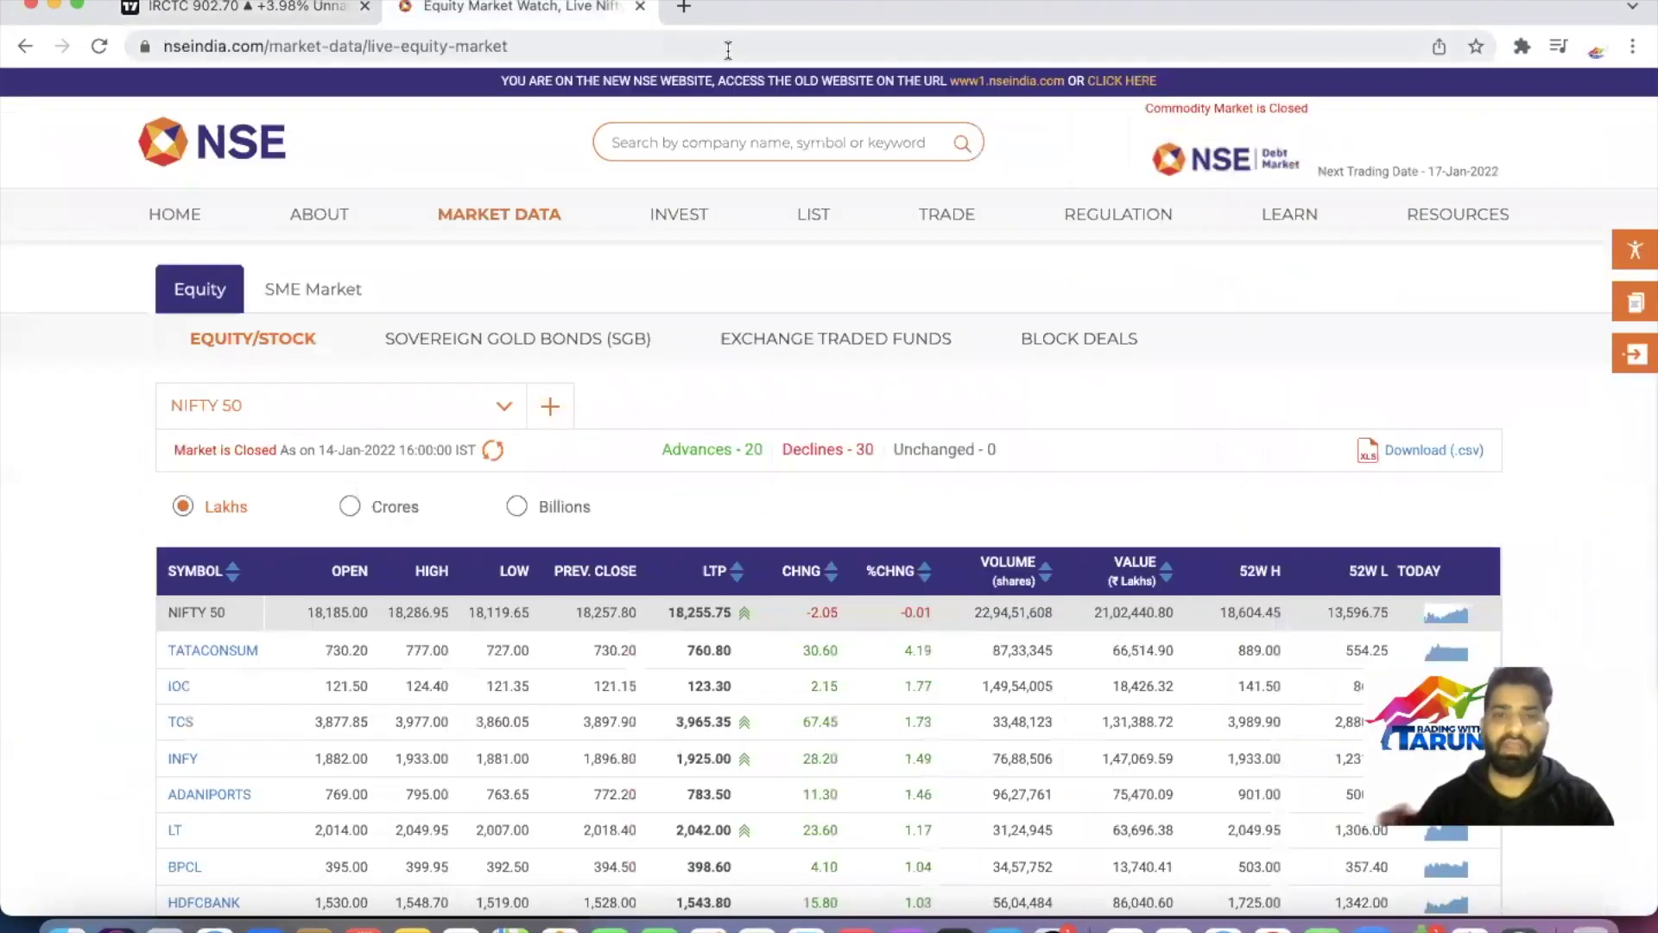
pyautogui.click(694, 37)
pyautogui.write('nse')
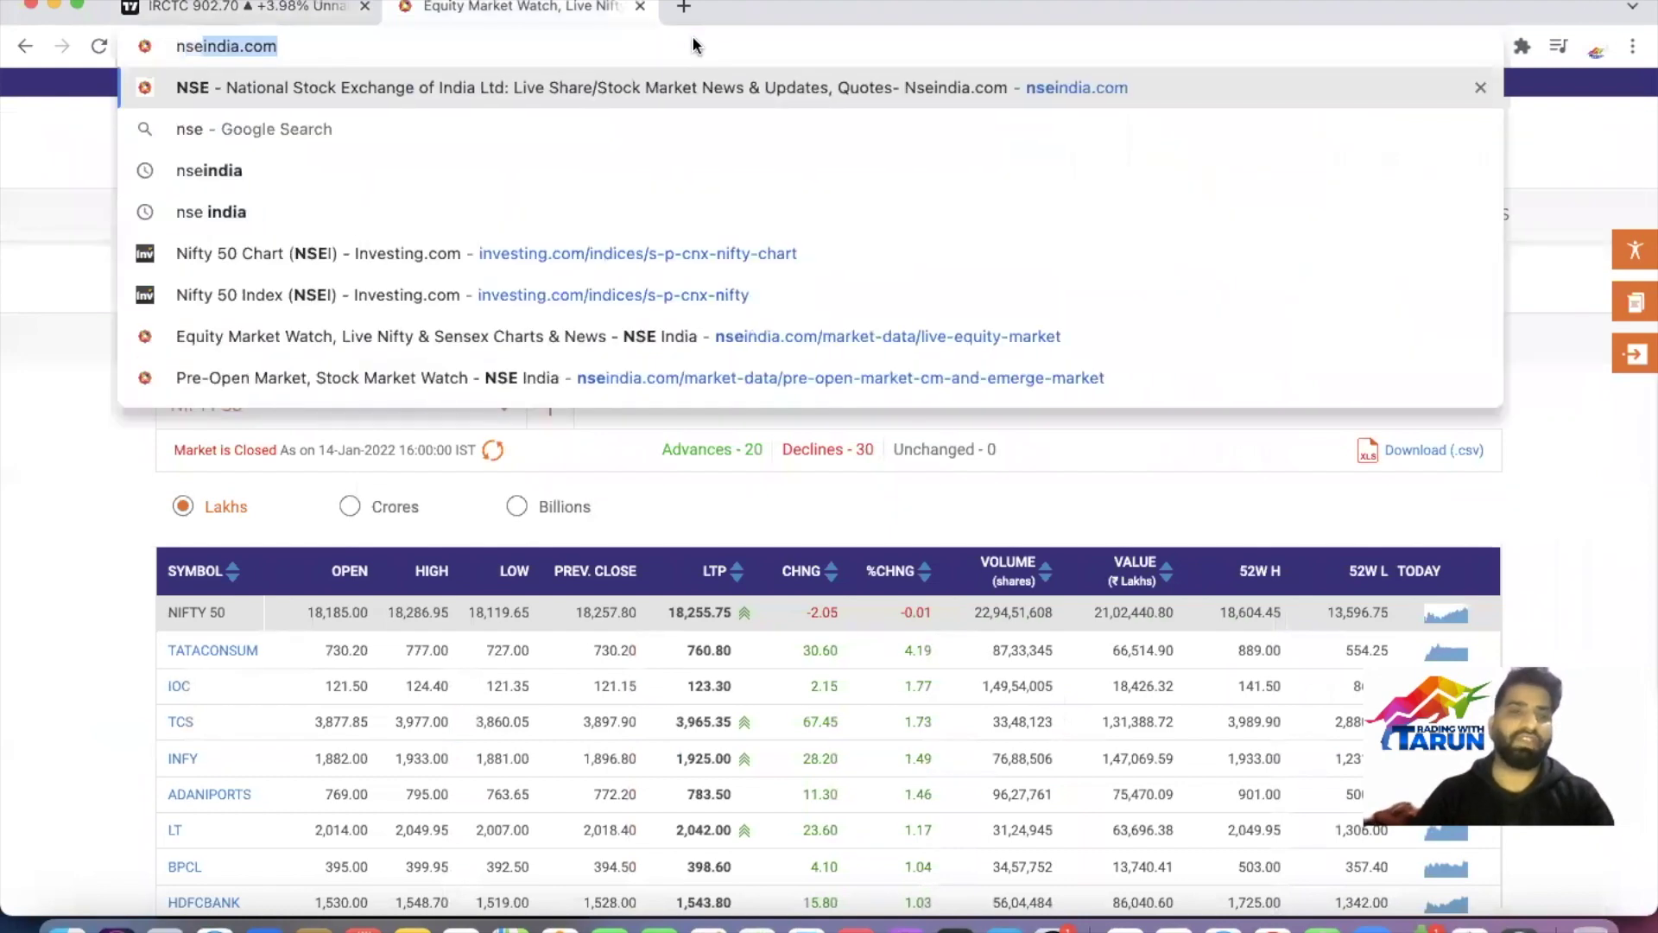
pyautogui.press('Return')
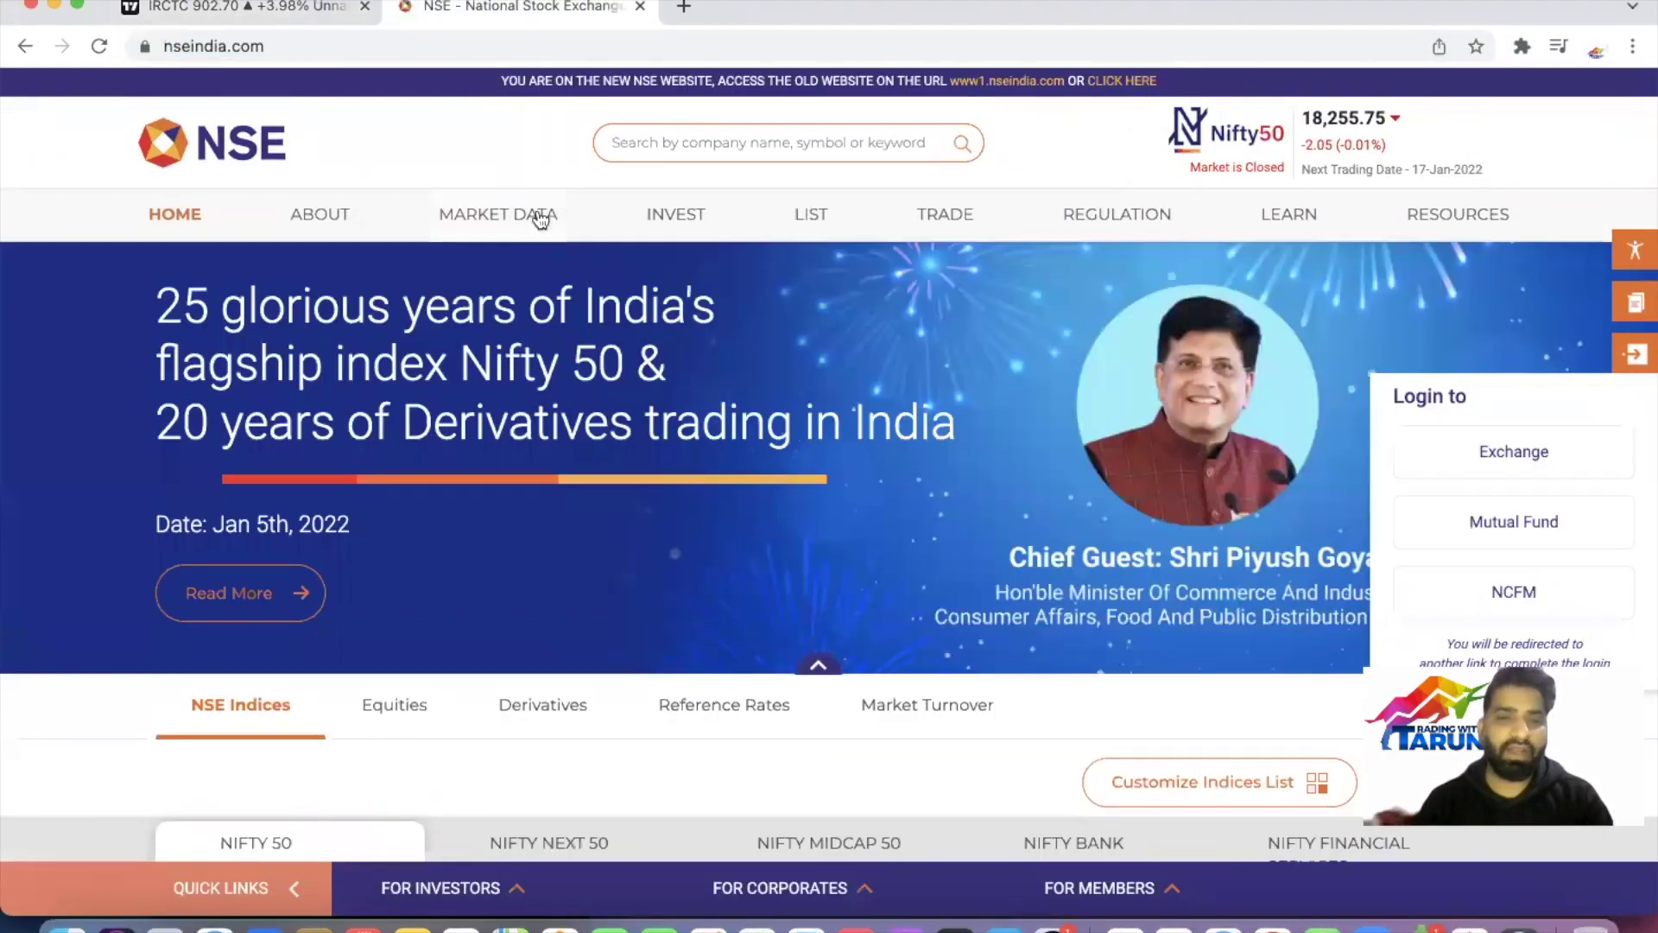
pyautogui.moveTo(540, 220)
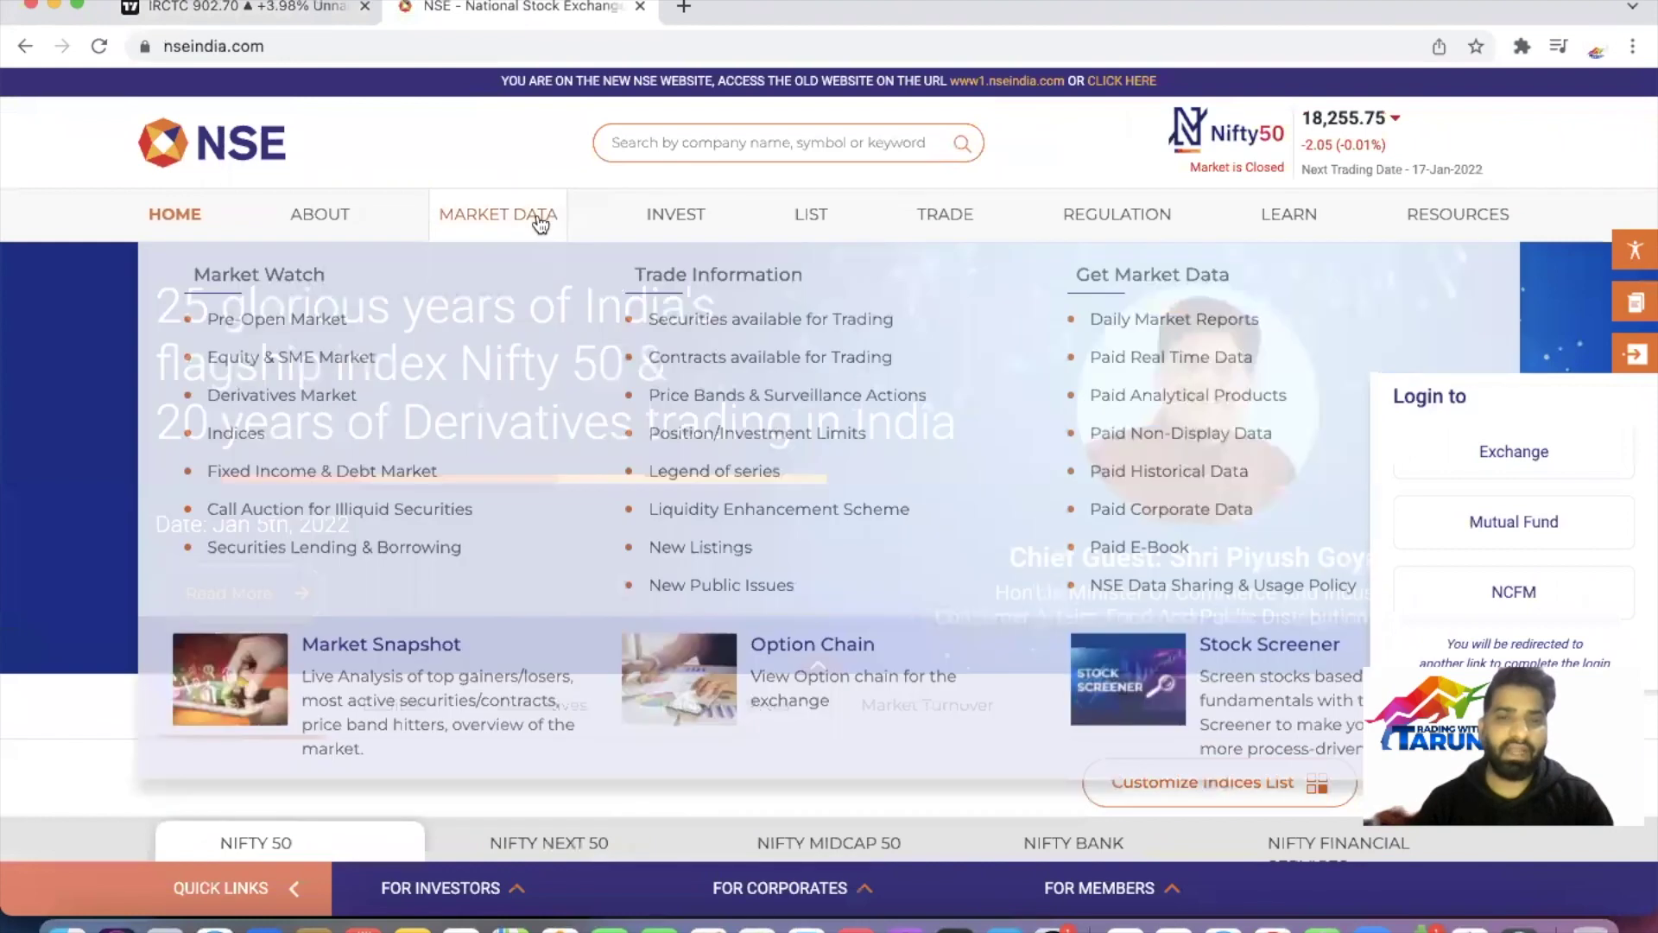
pyautogui.click(345, 361)
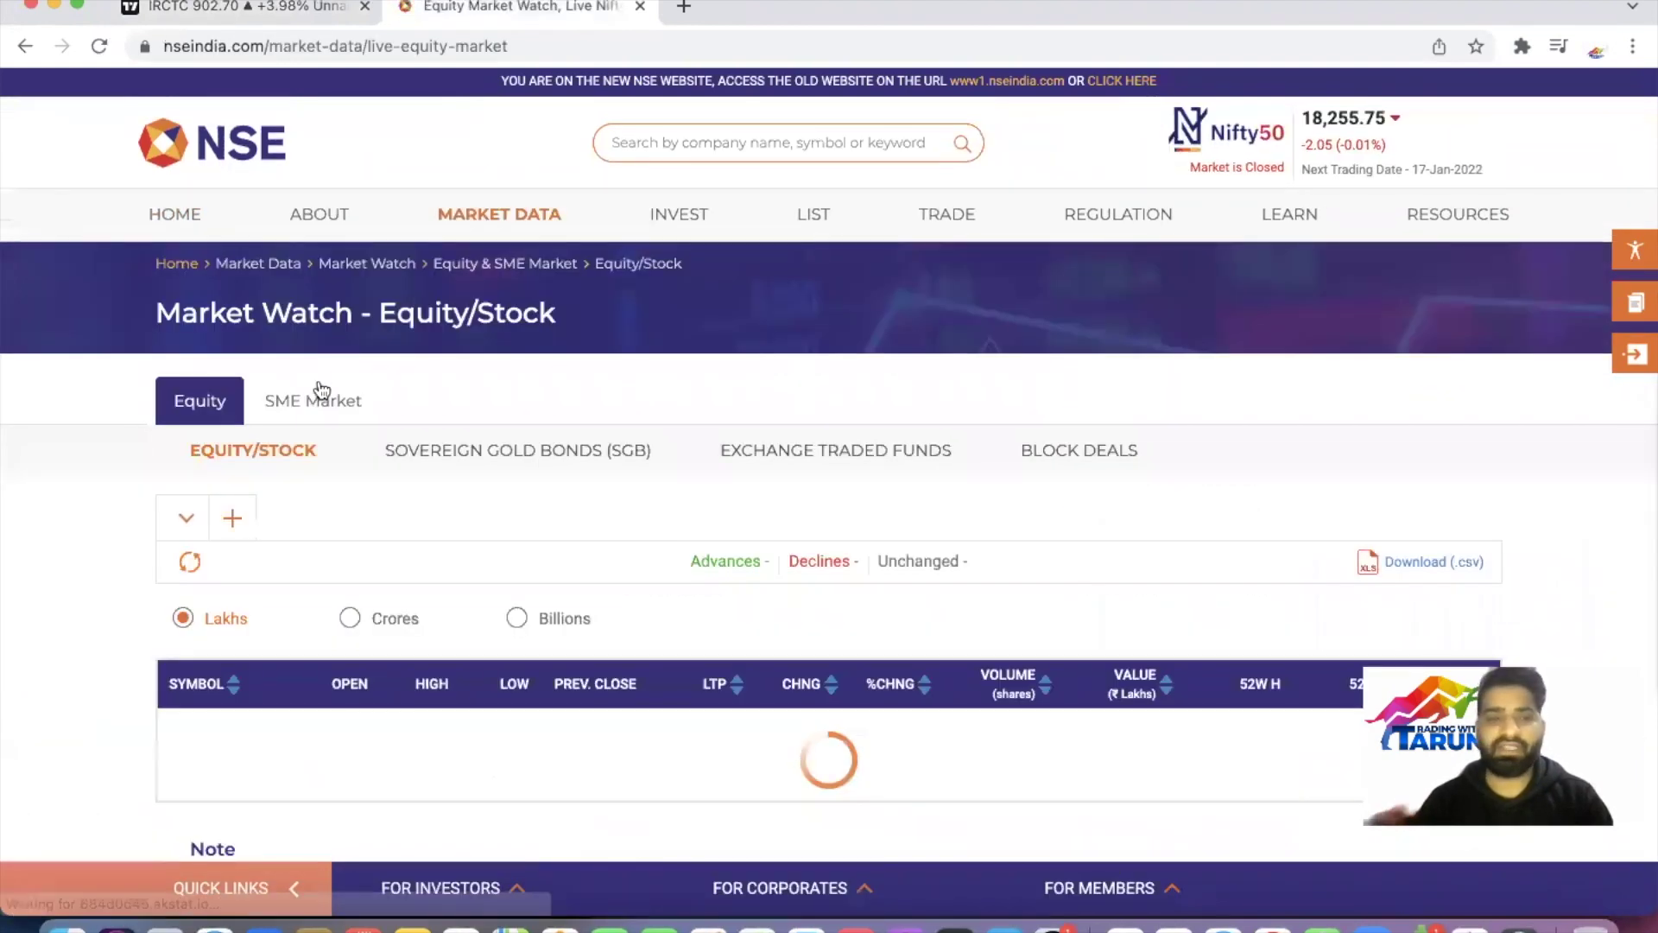
# Show the NIFTY 100 index in the market watch, browse the other indices, and return to NIFTY 50
pyautogui.click(334, 526)
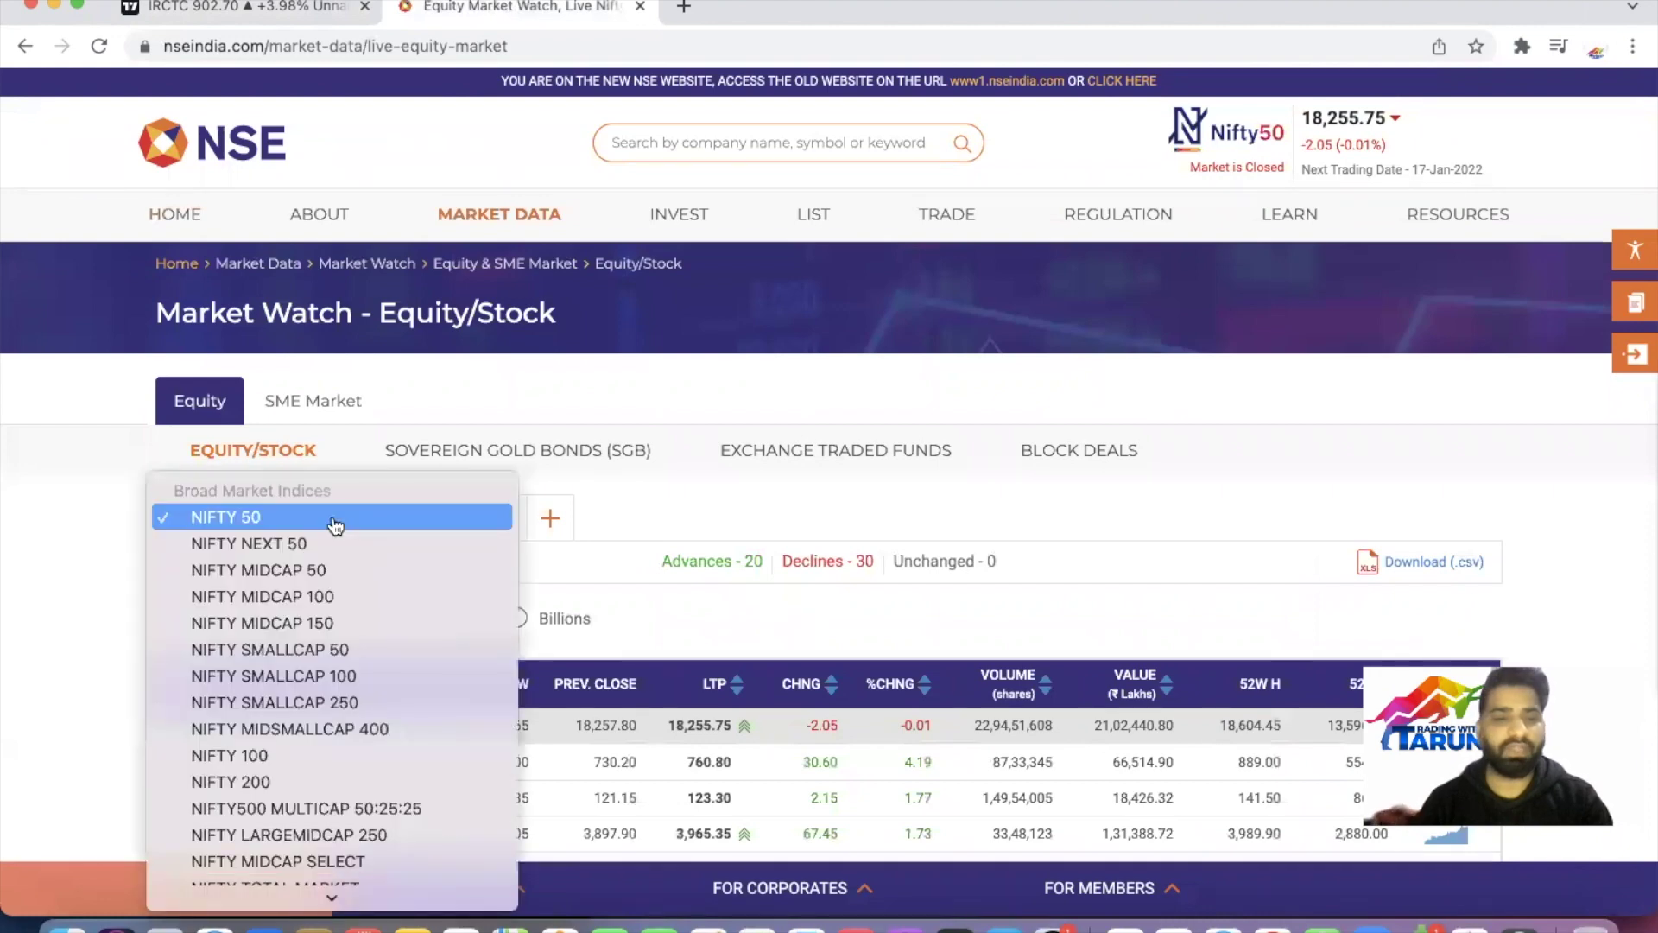
pyautogui.click(307, 755)
pyautogui.click(502, 522)
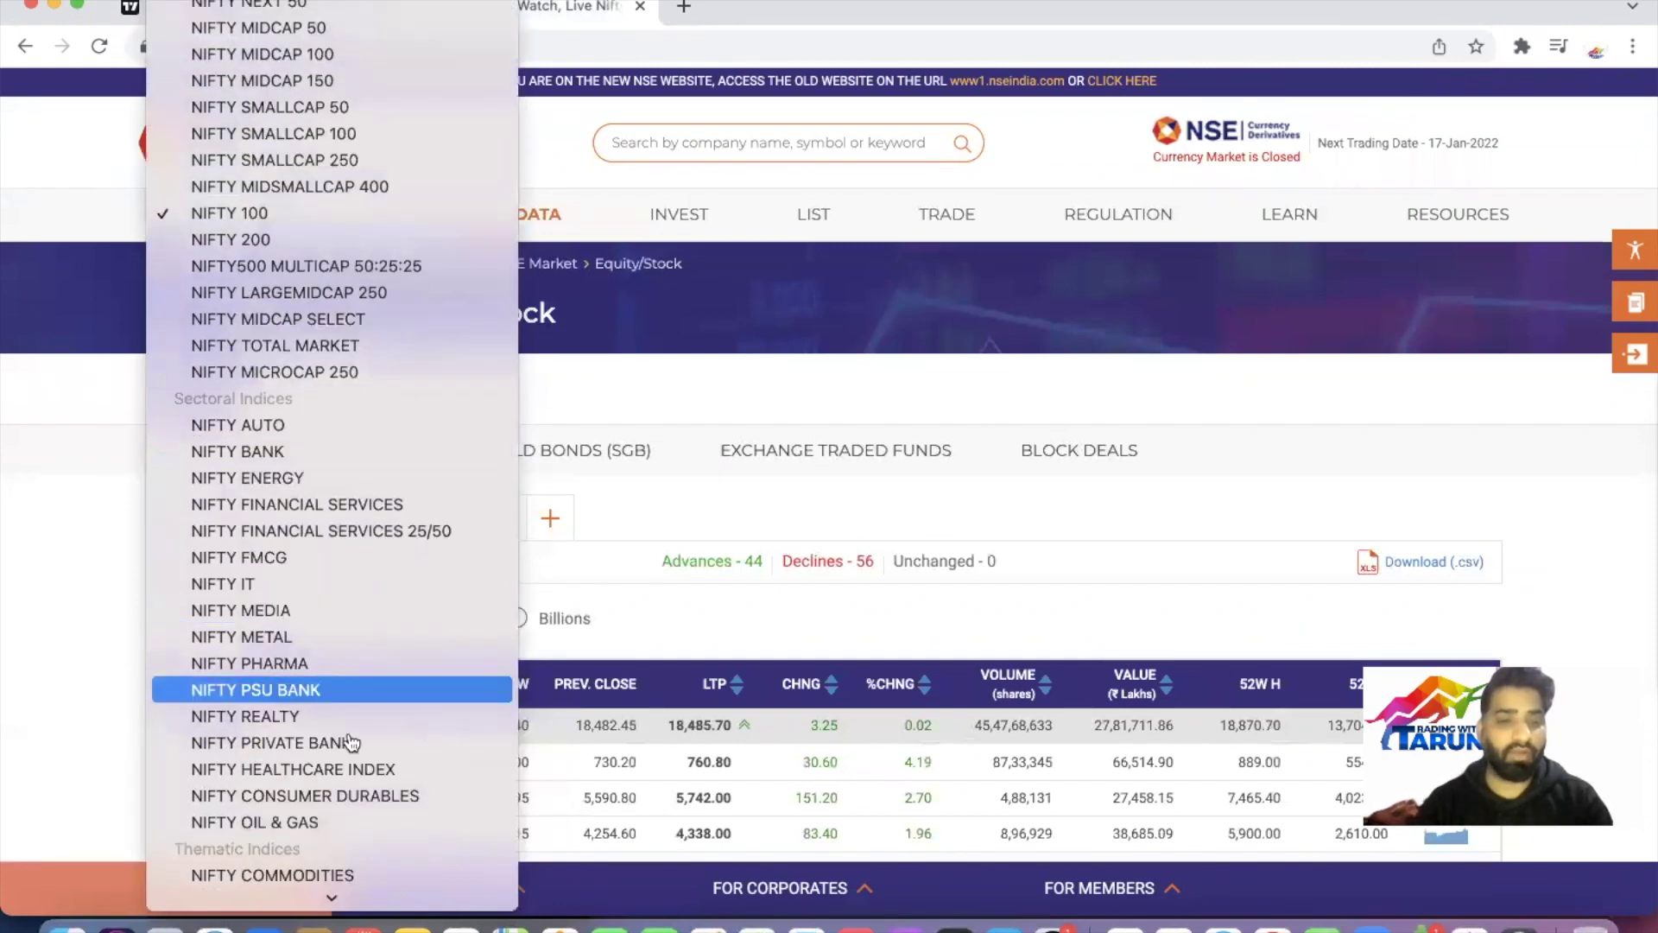
pyautogui.scroll(1, 397, 406)
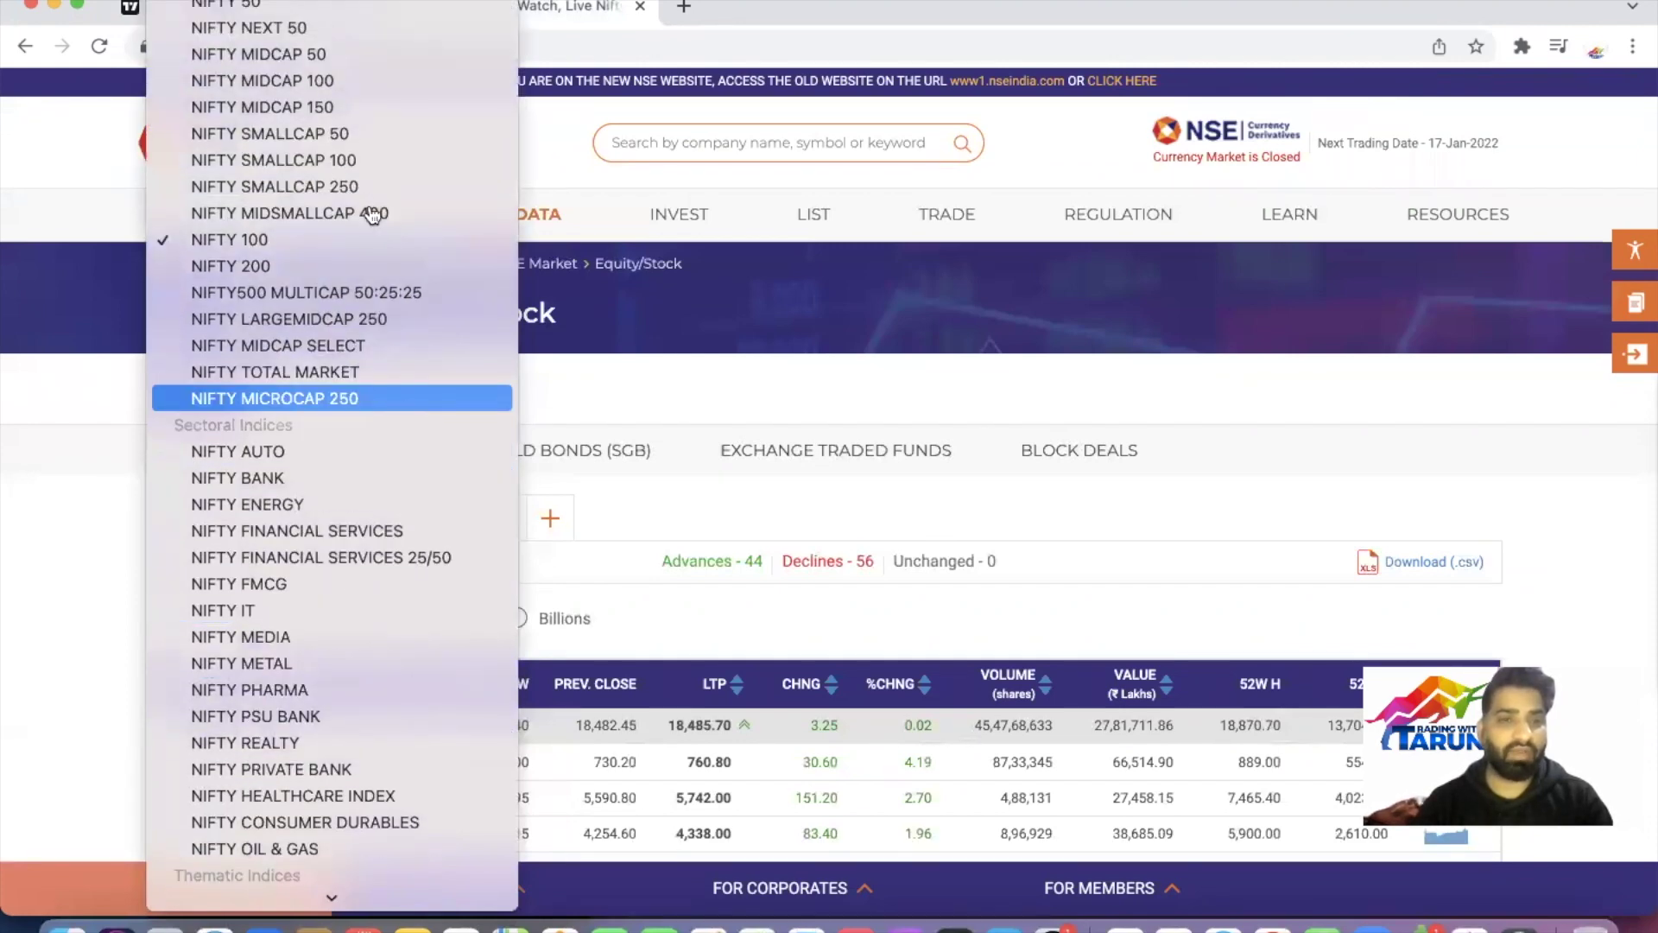
pyautogui.click(393, 10)
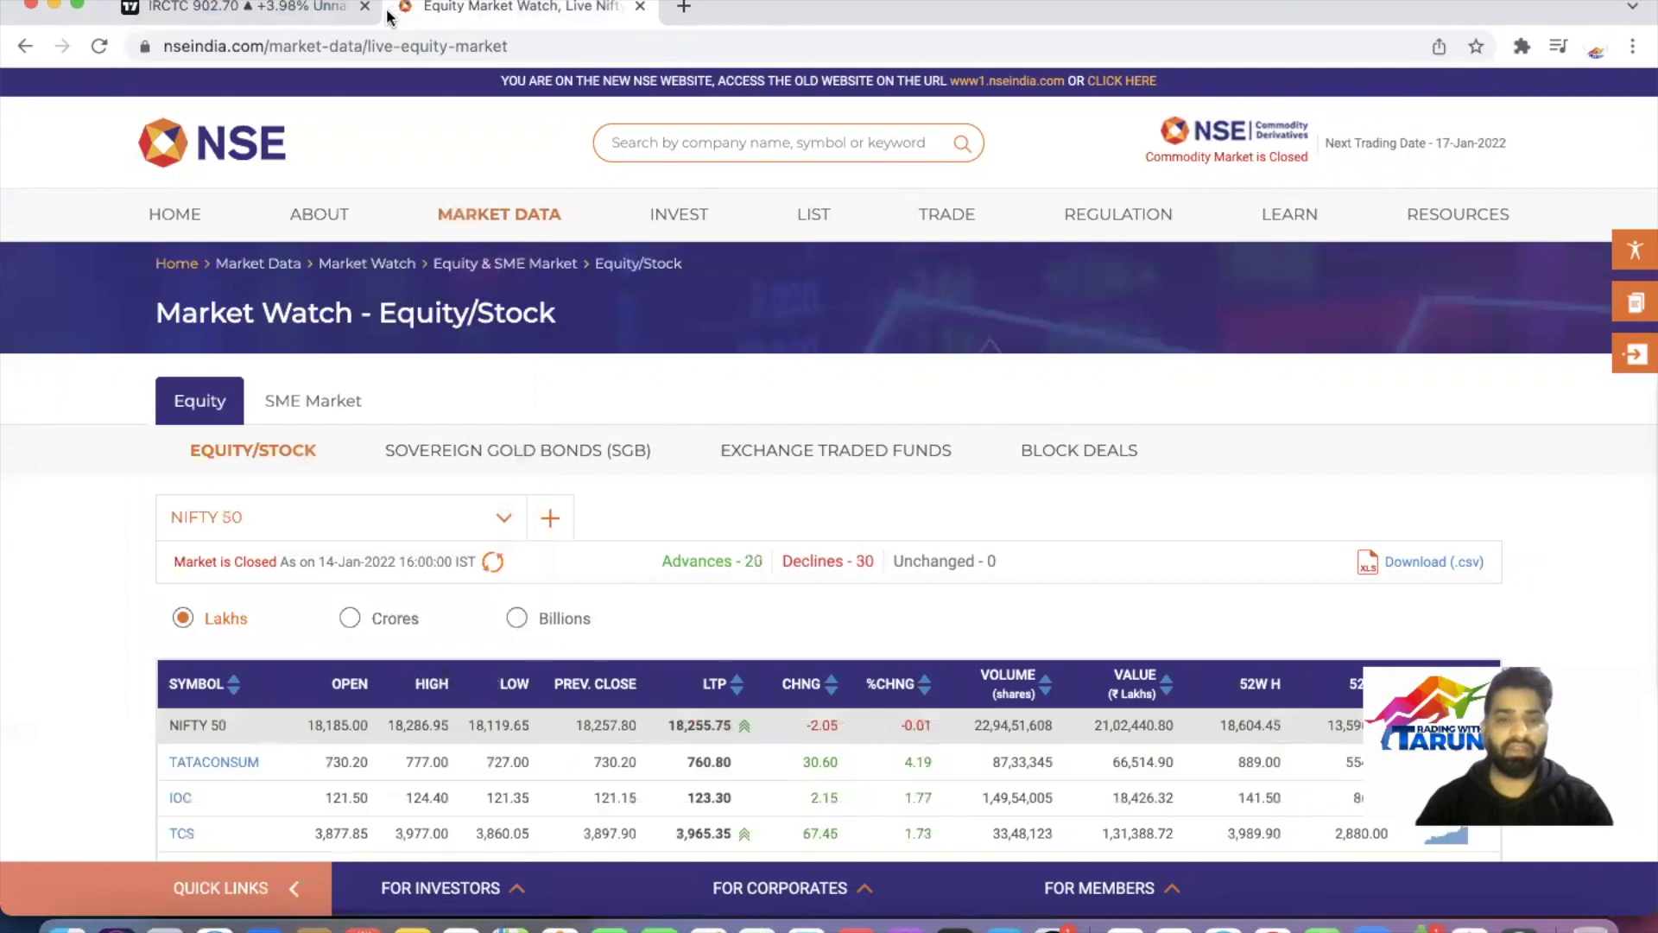
# Review the NIFTY 50 stock table and download it as a CSV file
pyautogui.scroll(-3, 709, 760)
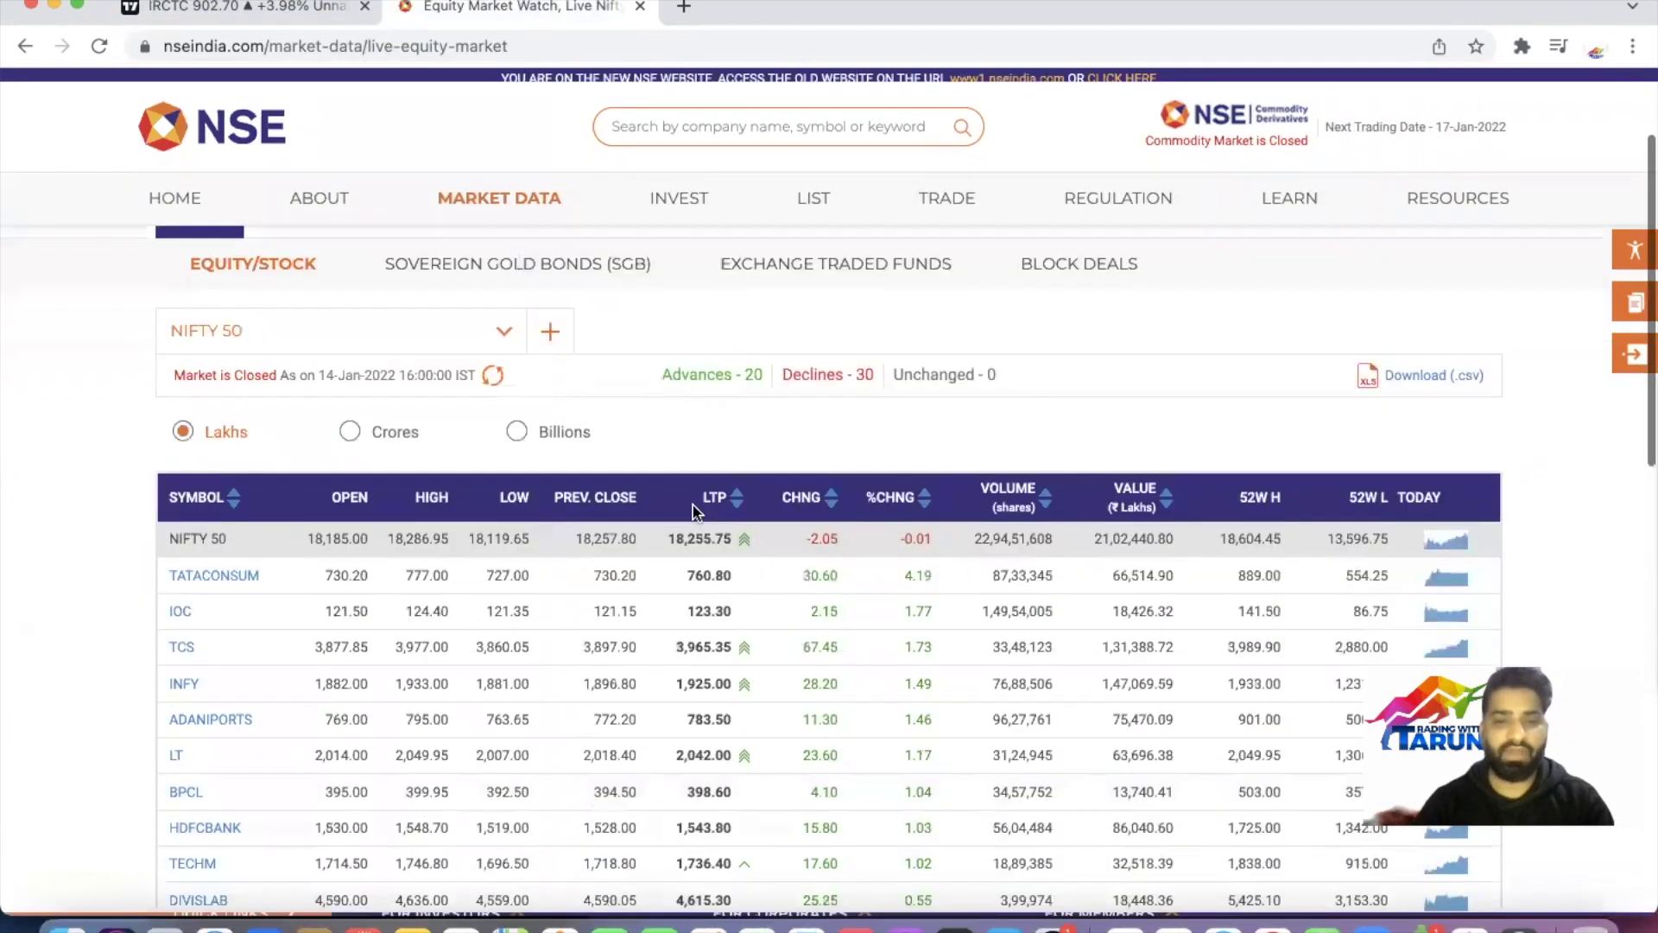
pyautogui.scroll(-3, 709, 760)
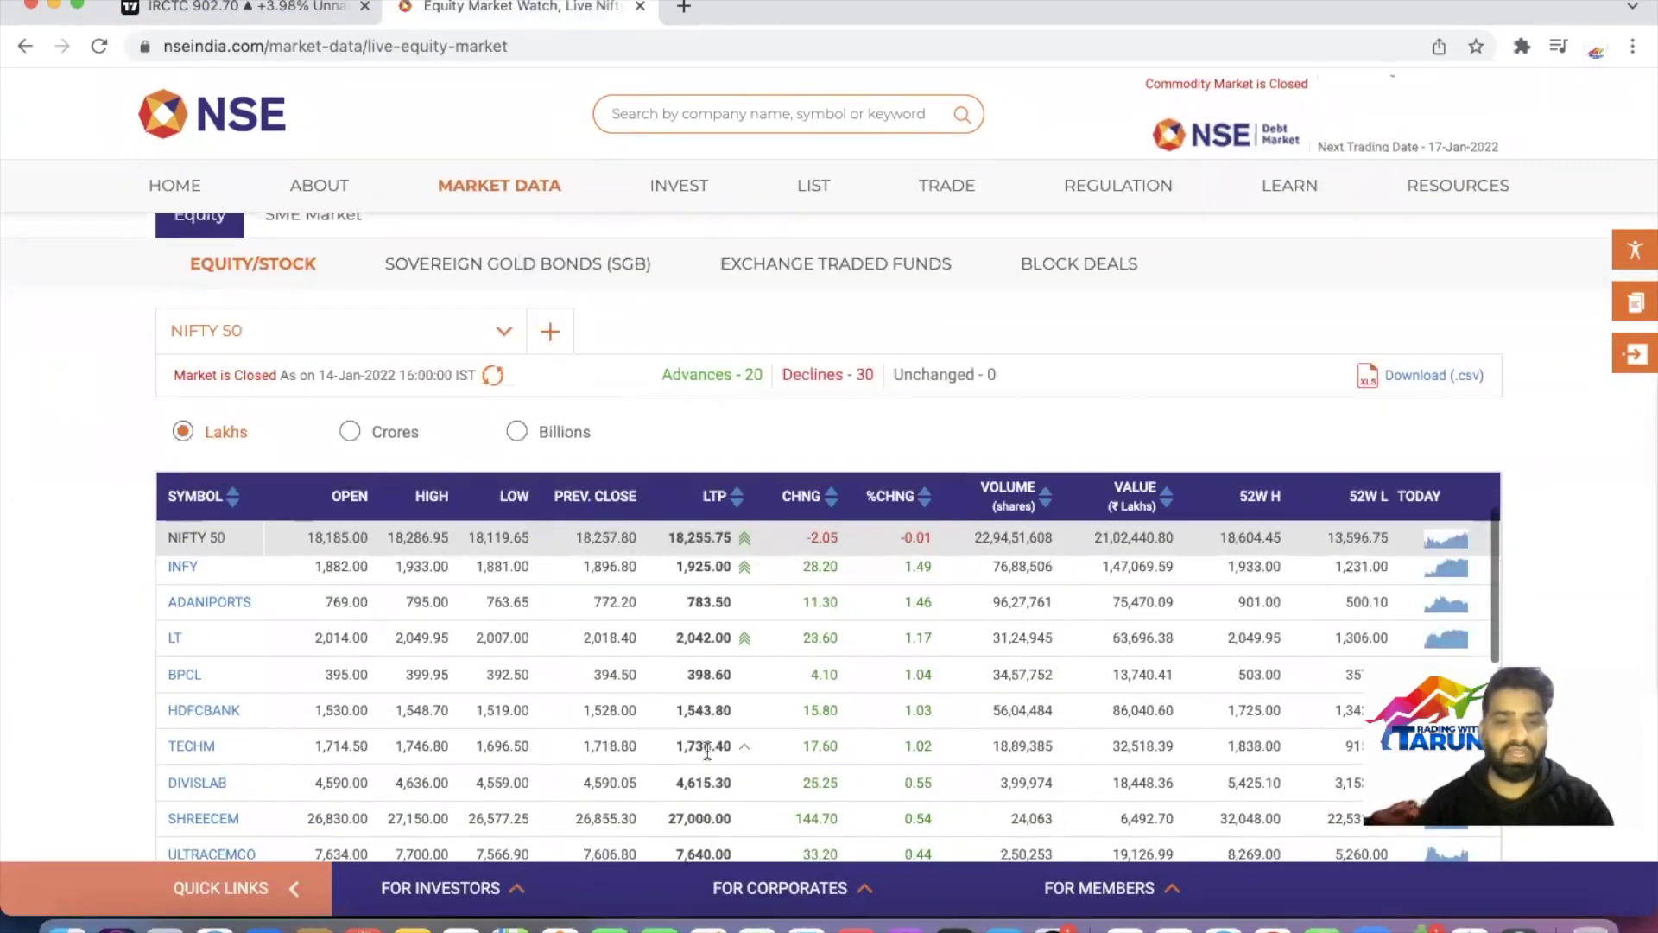
pyautogui.moveTo(1527, 443); pyautogui.dragTo(1520, 453)
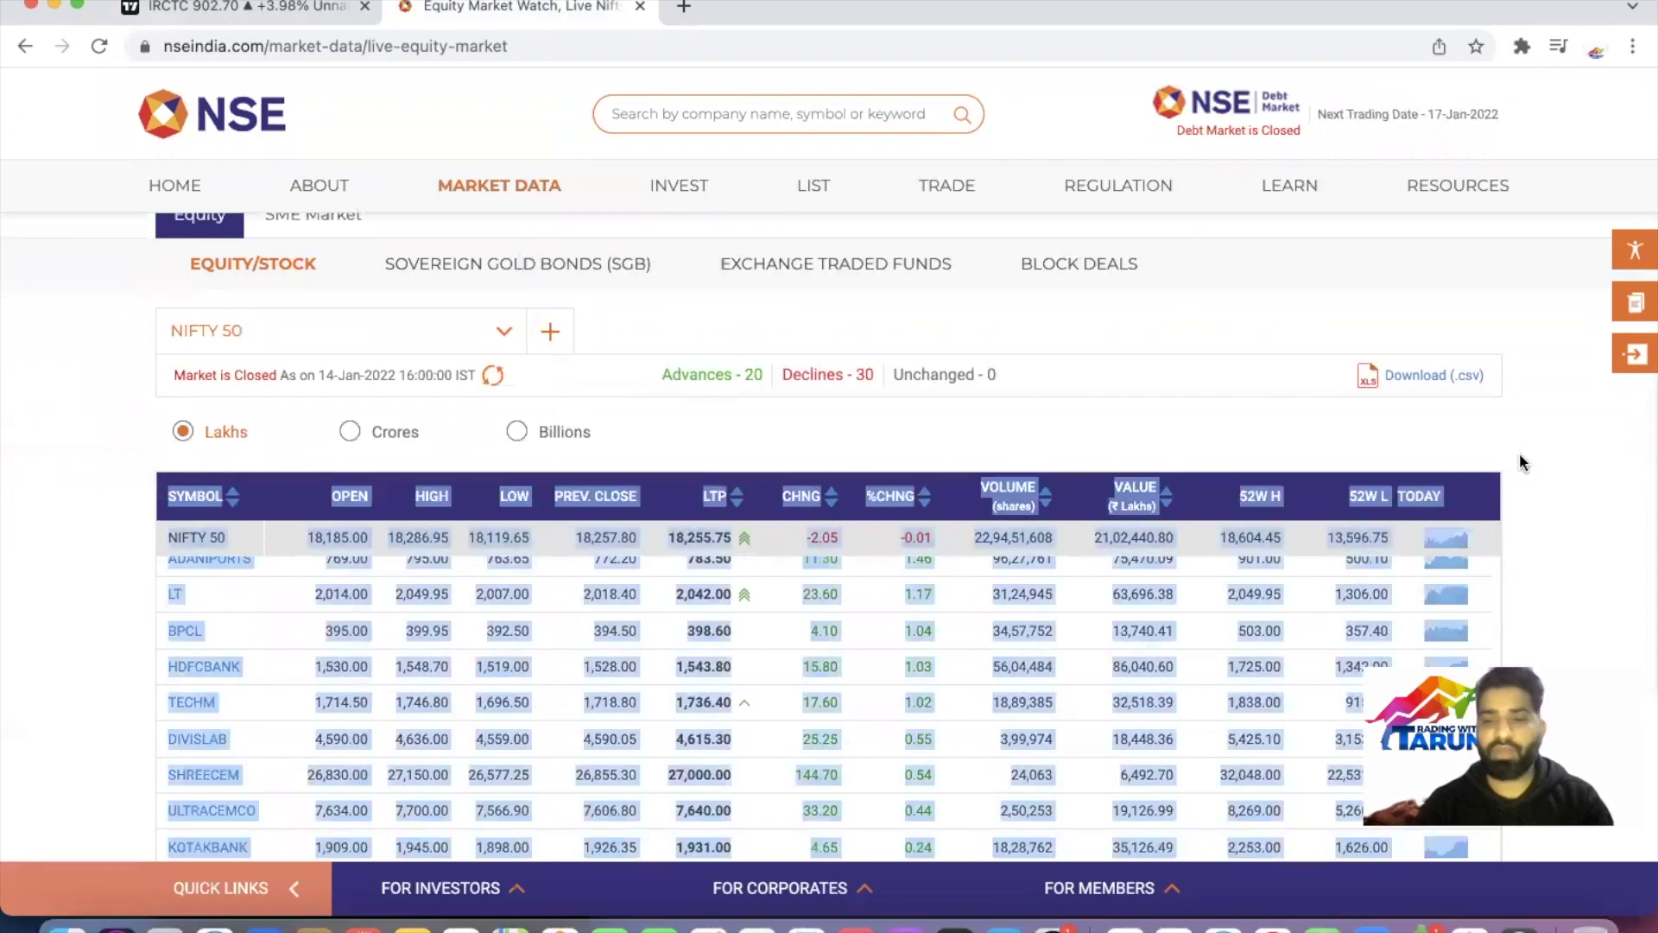
pyautogui.click(1451, 427)
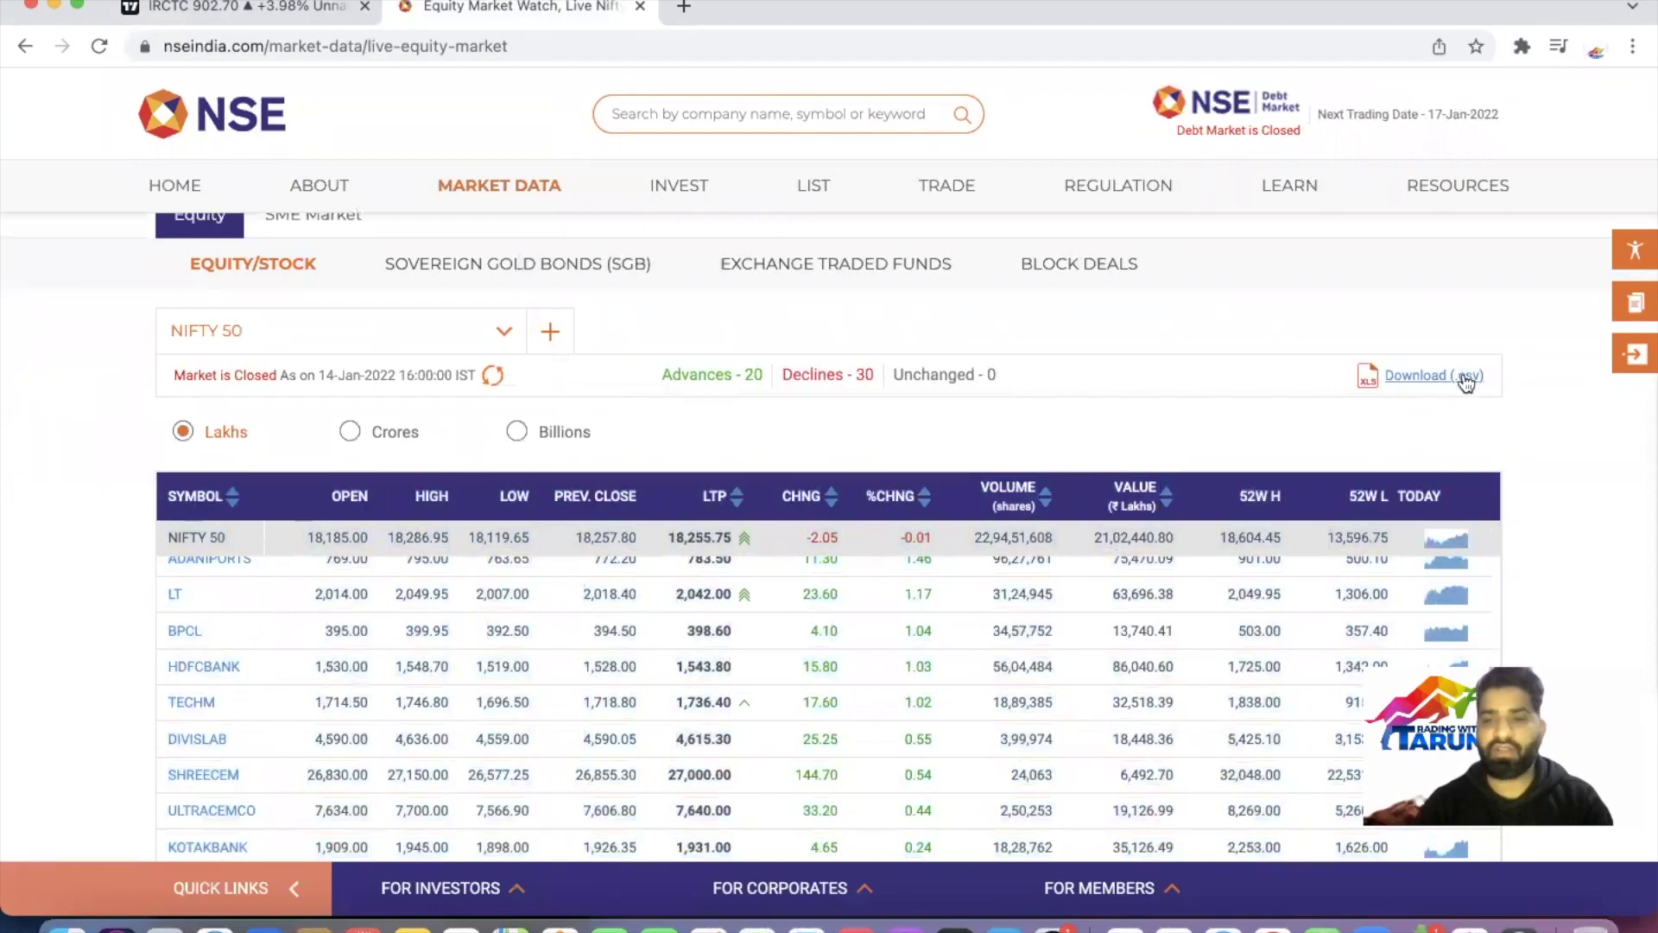
pyautogui.click(1412, 387)
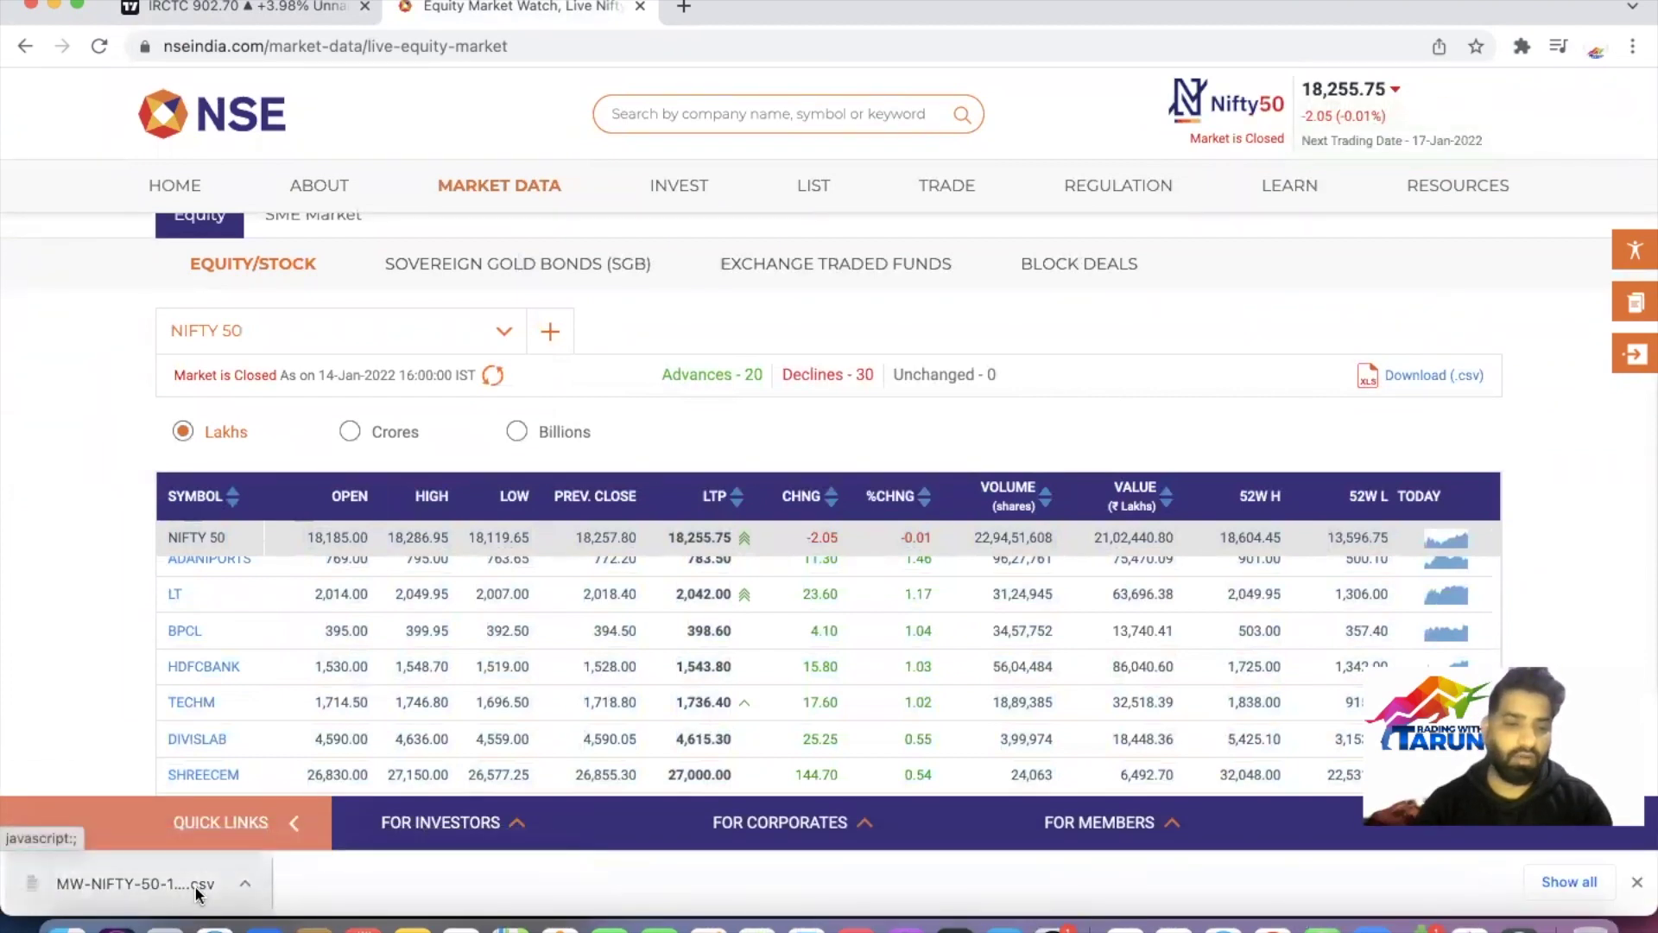
# Locate the downloaded MW-NIFTY-50 CSV in the Downloads folder, open it in Microsoft Excel, and dismiss the data loss warning
pyautogui.click(245, 882)
pyautogui.click(301, 858)
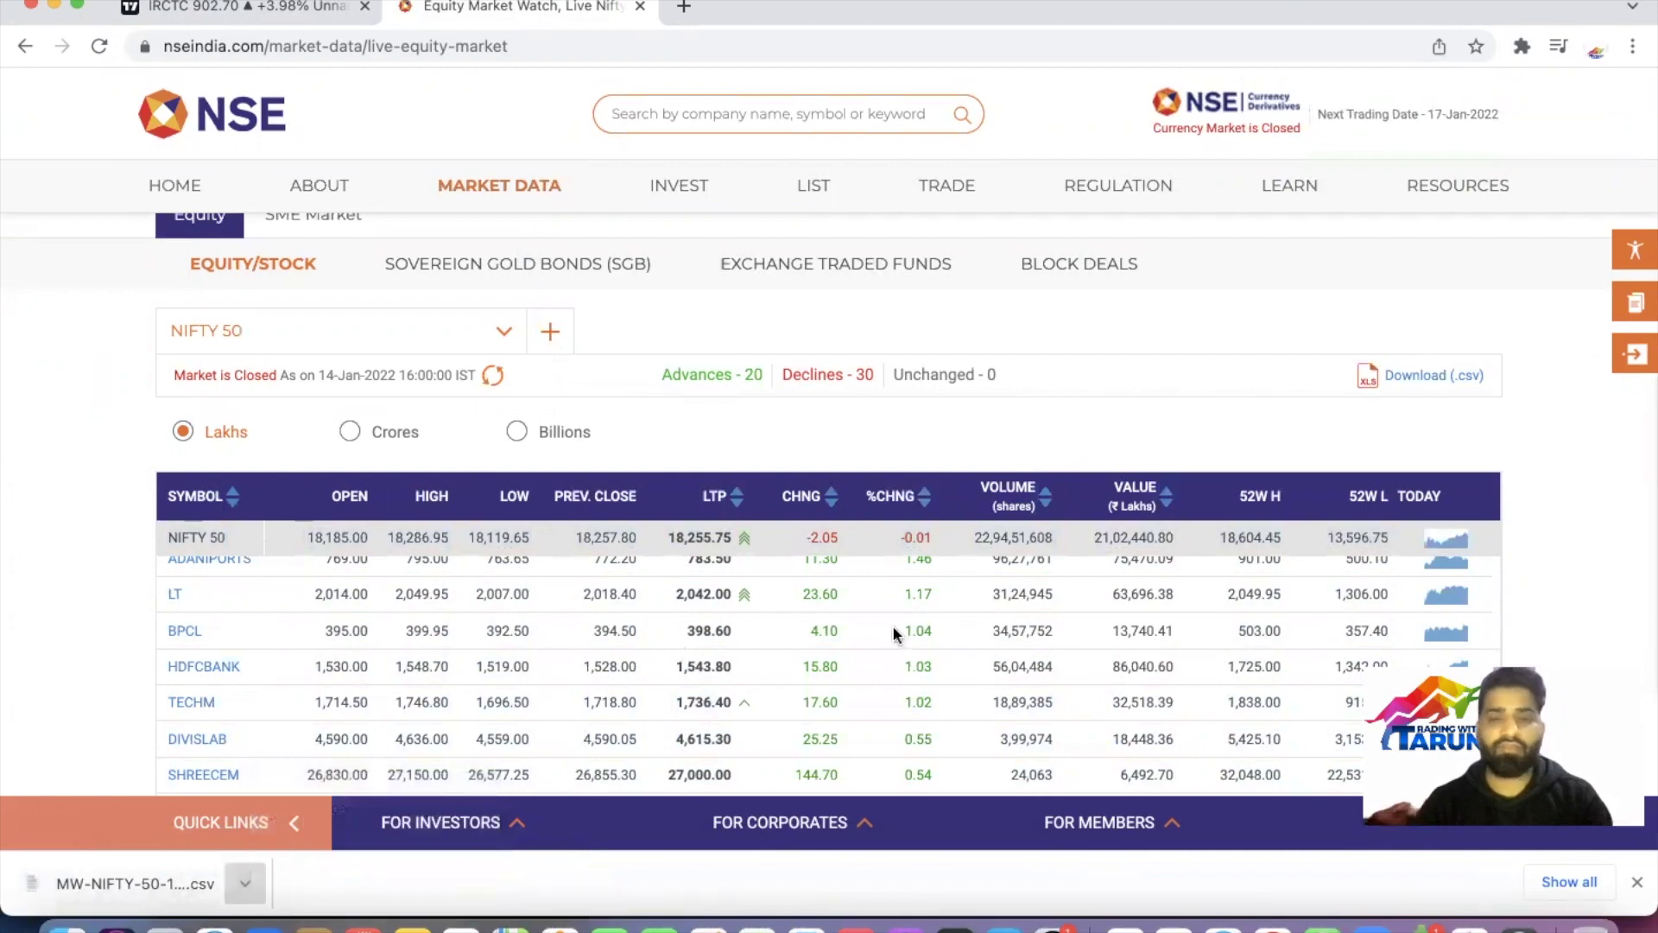
pyautogui.rightClick(925, 606)
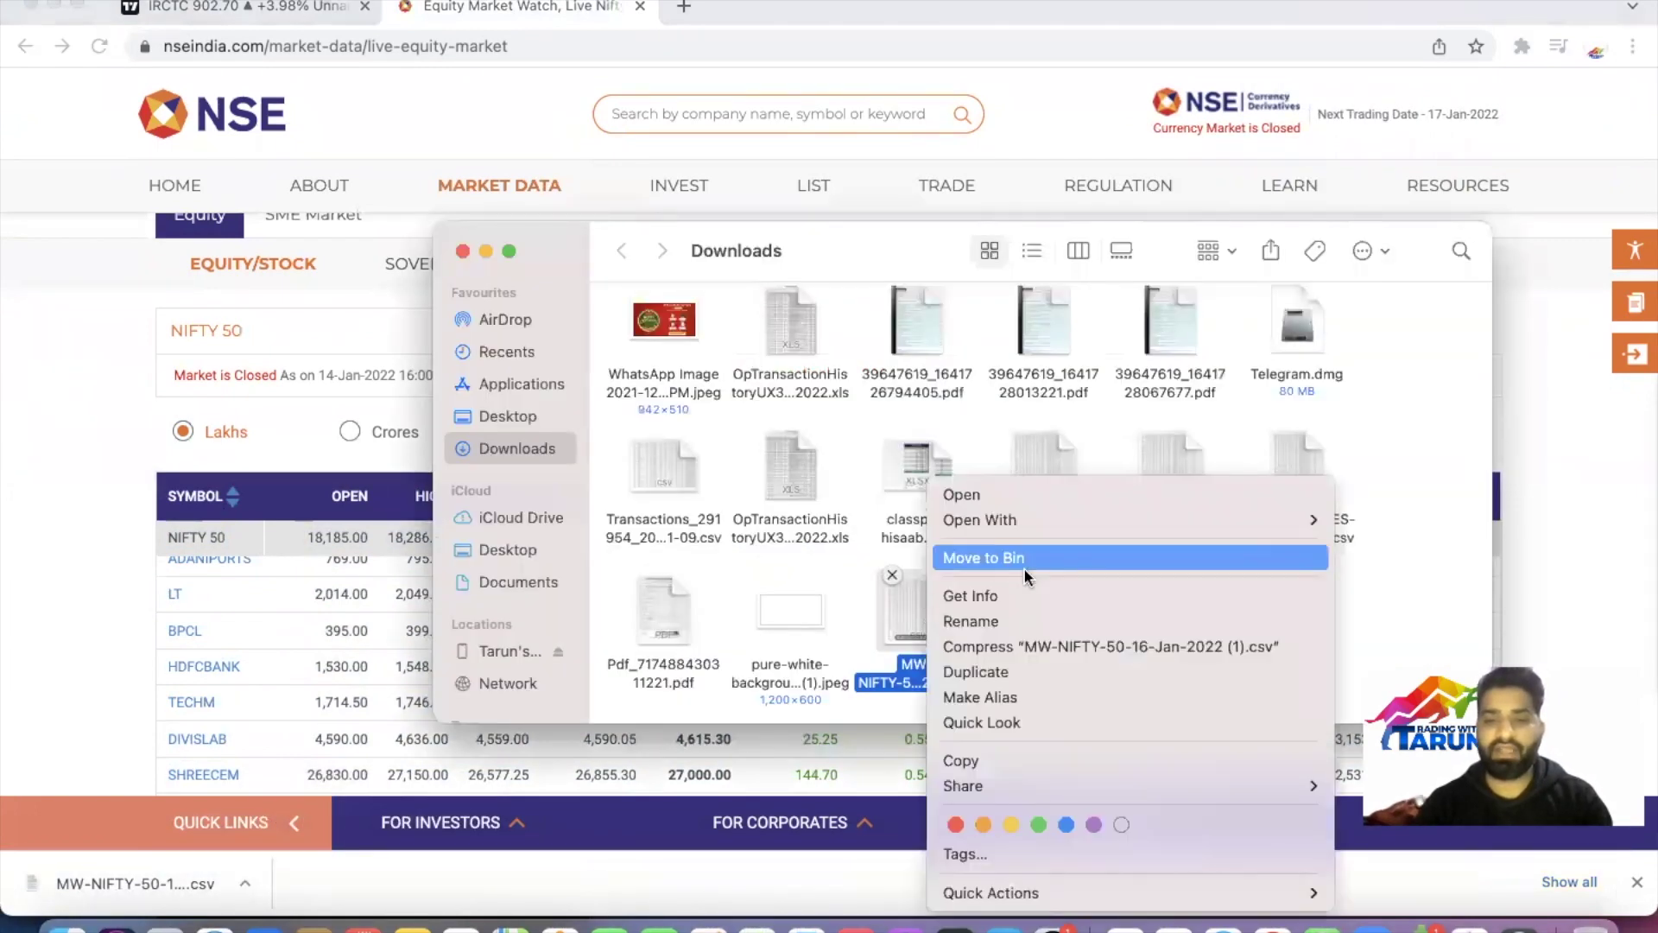
pyautogui.moveTo(1035, 522)
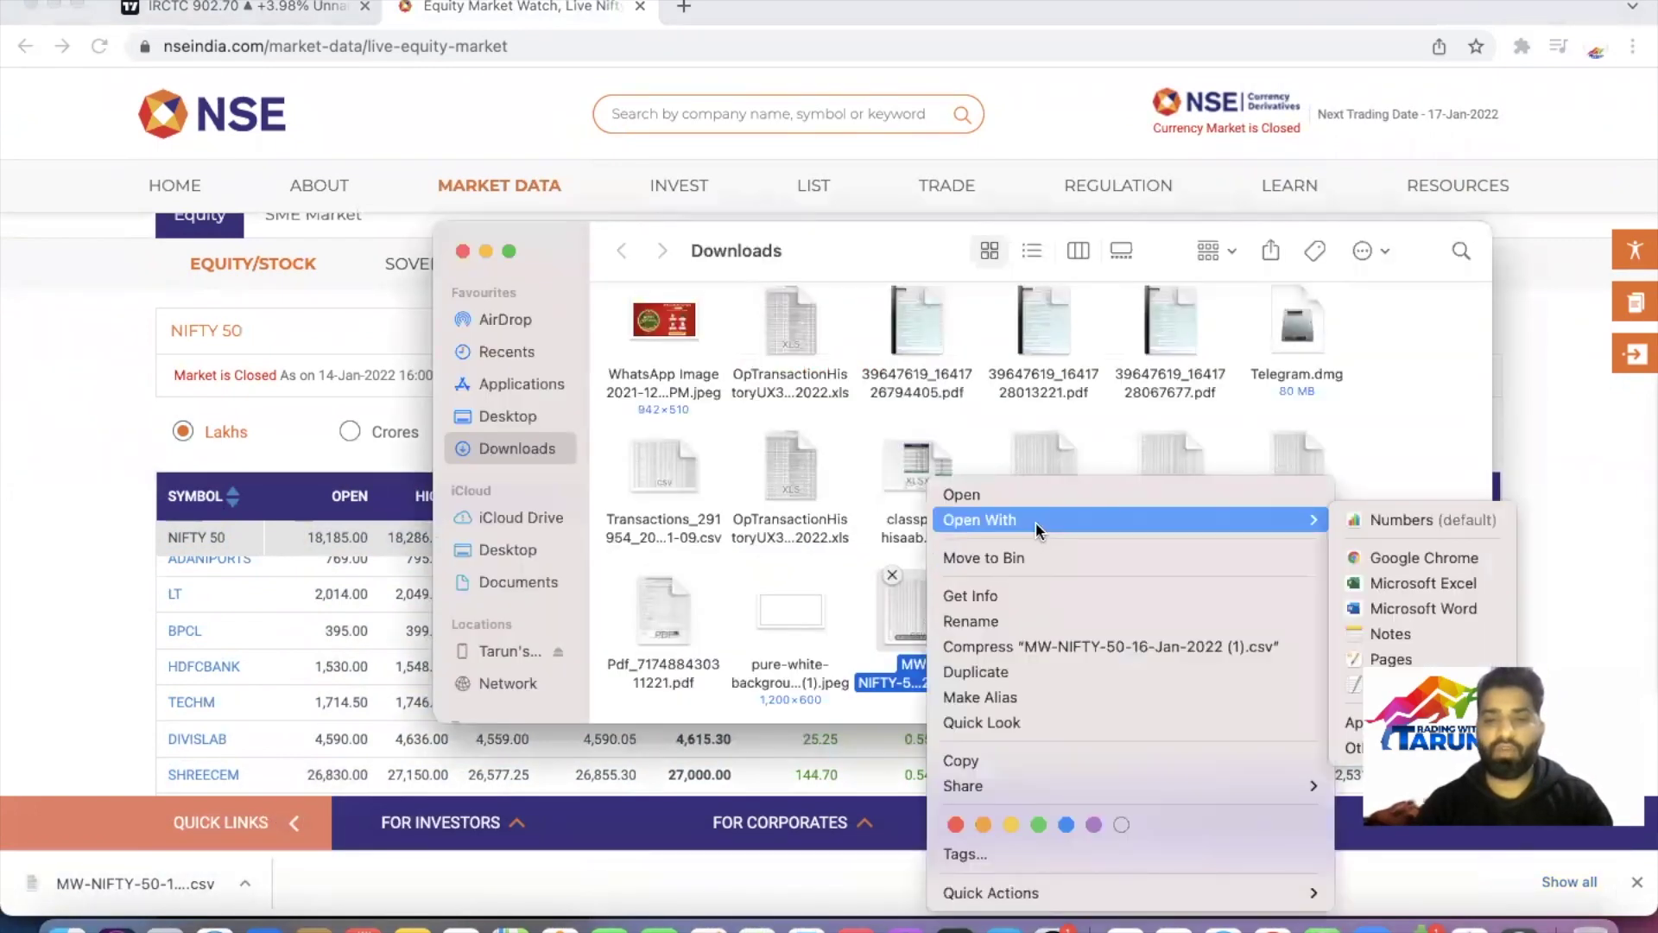
pyautogui.click(1366, 585)
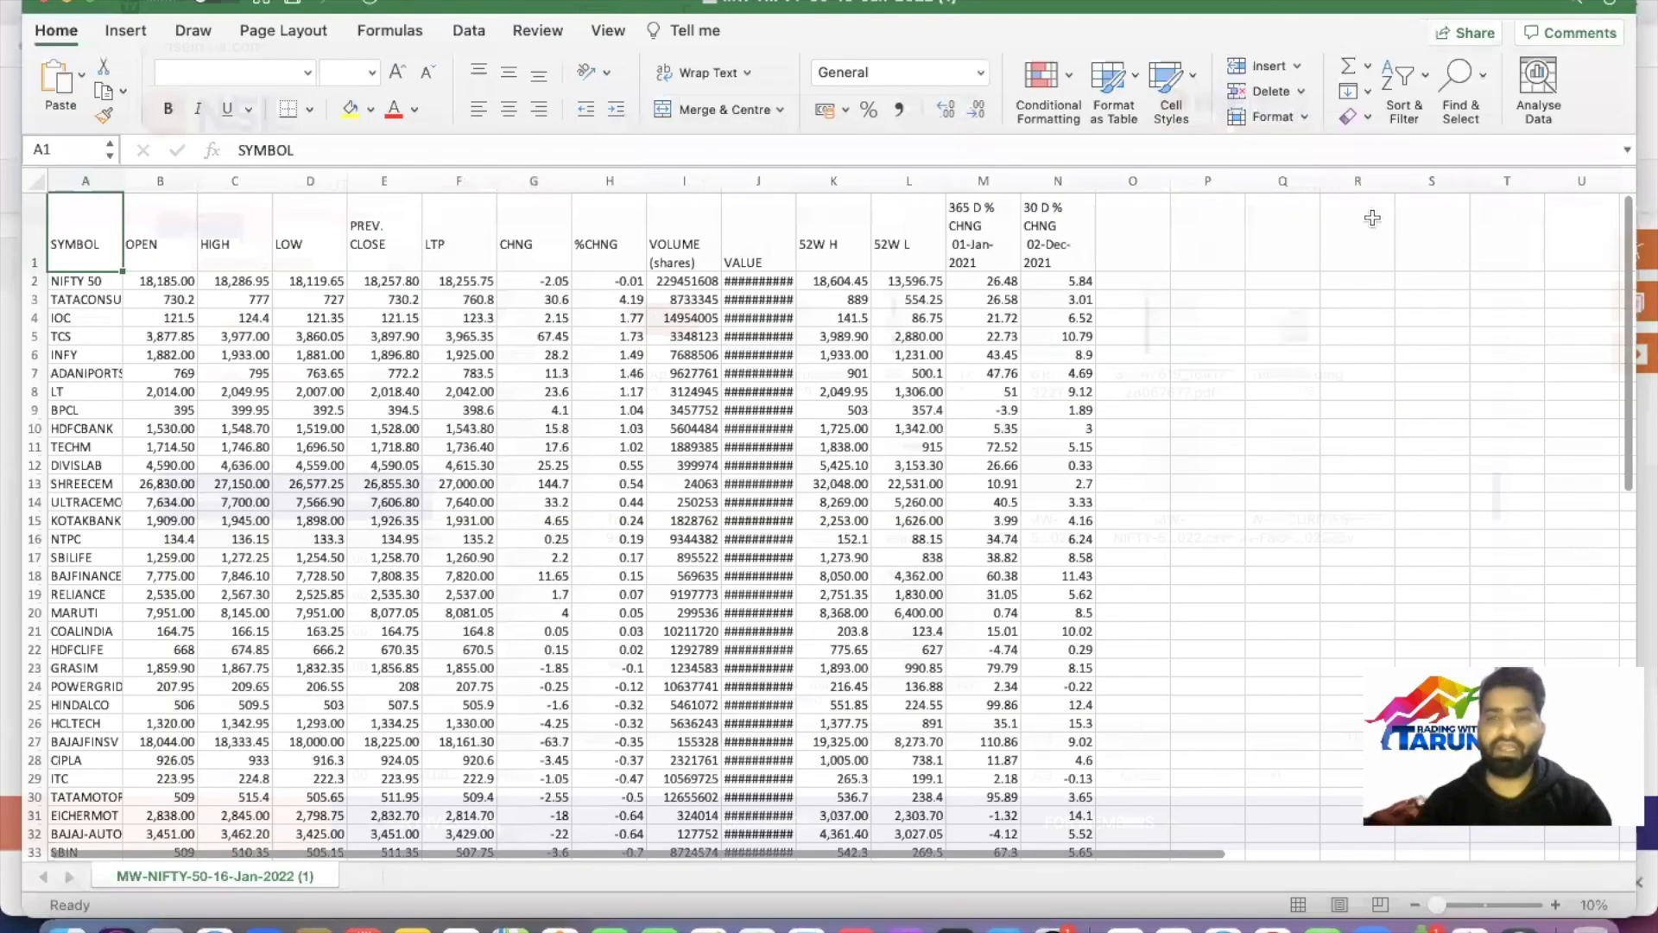
pyautogui.click(1207, 464)
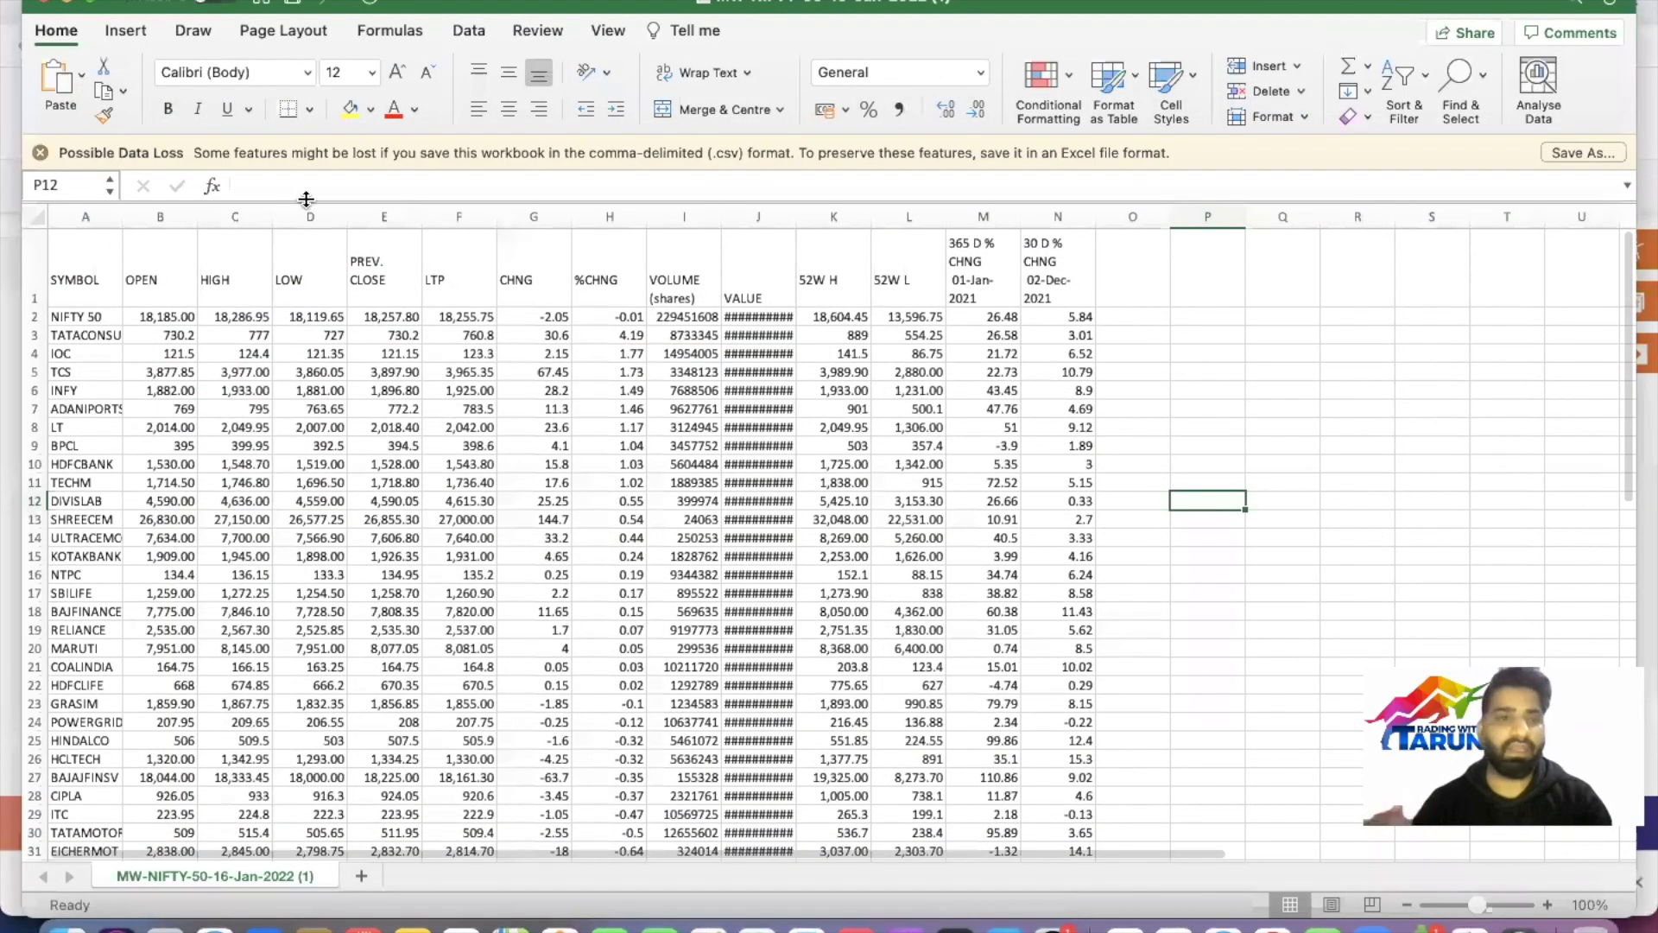
pyautogui.click(43, 155)
pyautogui.click(332, 426)
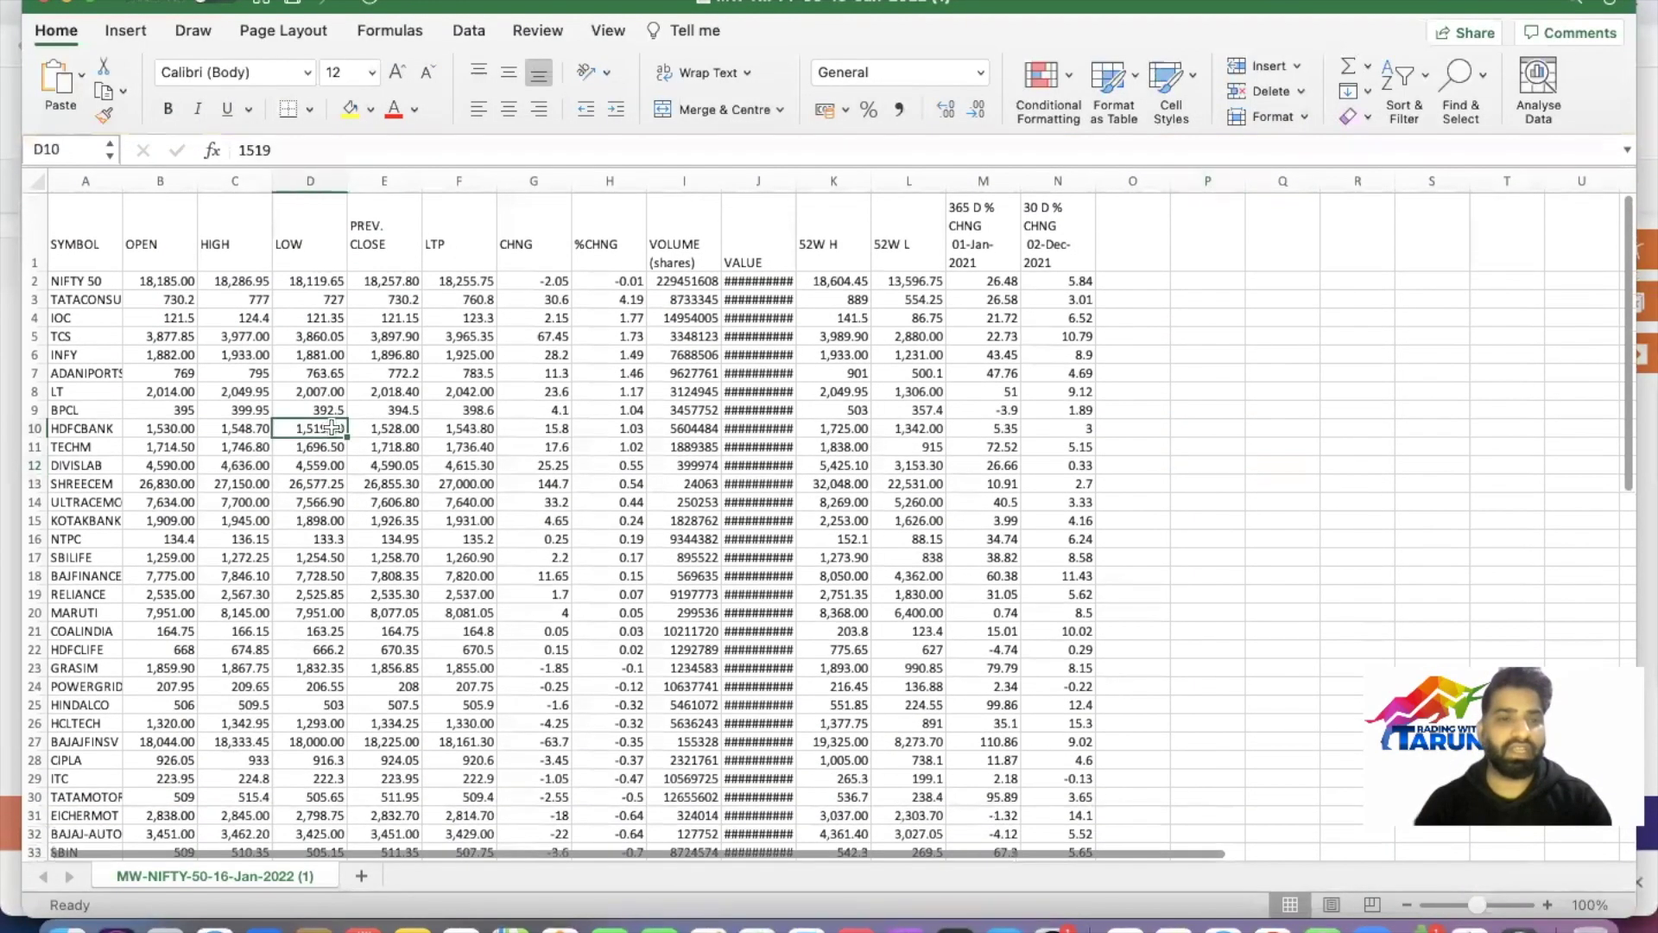
# Delete columns B through N, OPEN to 30 D % CHNG, keeping only the SYMBOL column
pyautogui.moveTo(160, 181); pyautogui.dragTo(1044, 231)
pyautogui.rightClick(1032, 184)
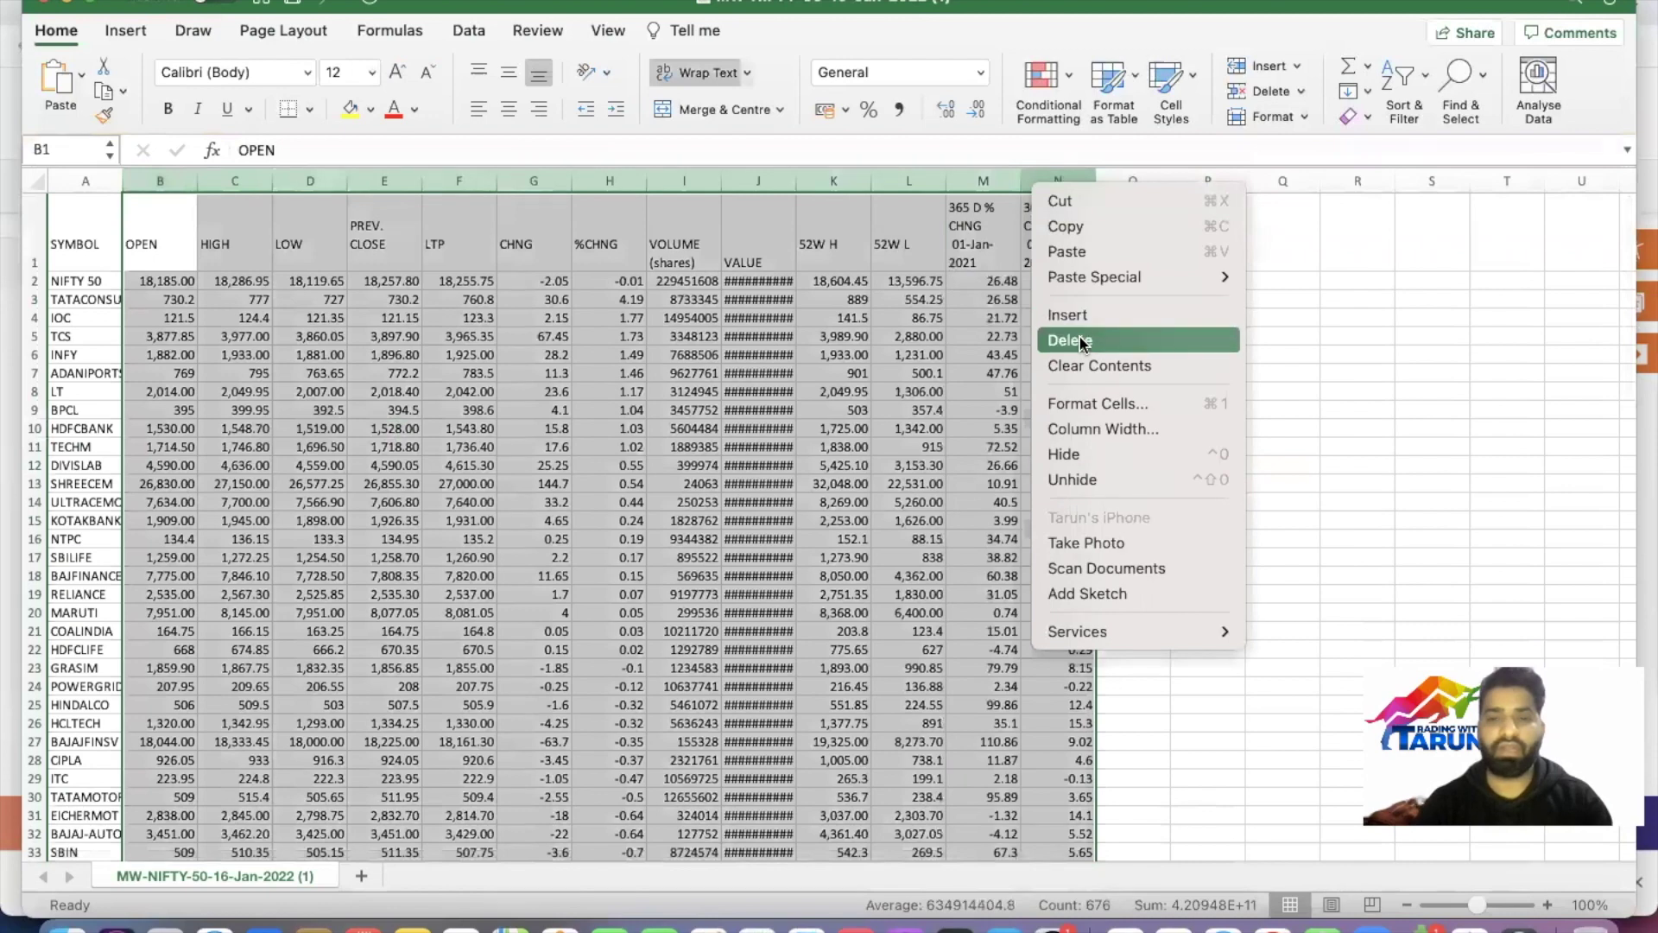
pyautogui.click(732, 460)
pyautogui.press('Delete')
pyautogui.click(733, 460)
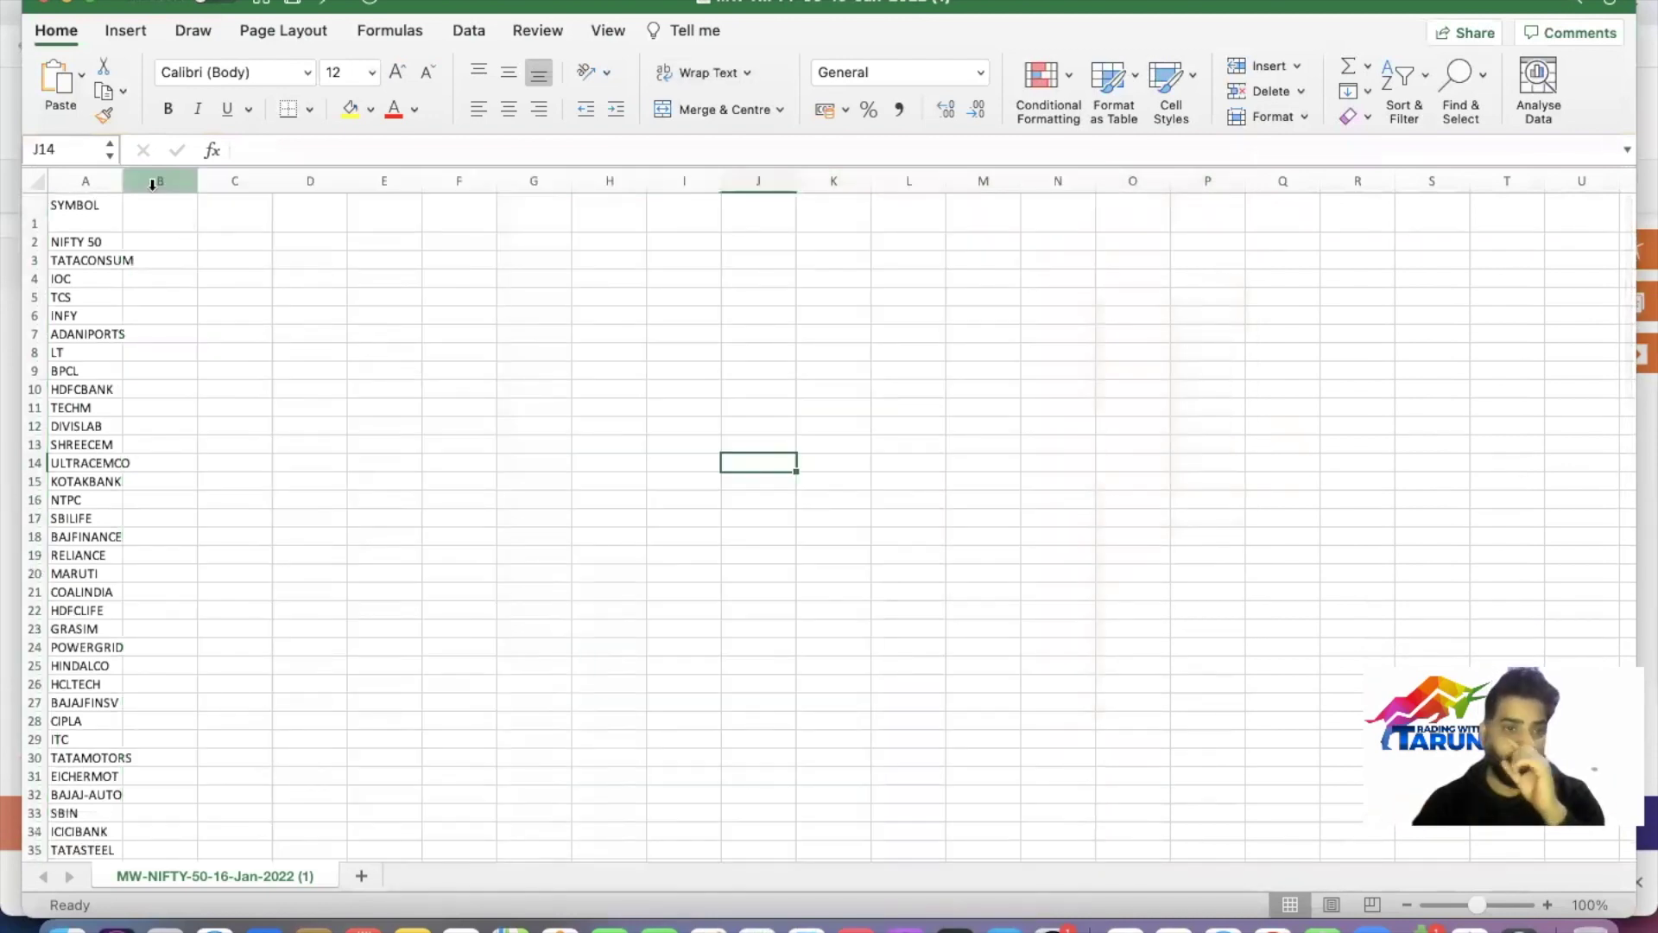
# Widen the SYMBOL column slightly and insert an empty column before it
pyautogui.moveTo(119, 178); pyautogui.dragTo(140, 178)
pyautogui.rightClick(120, 181)
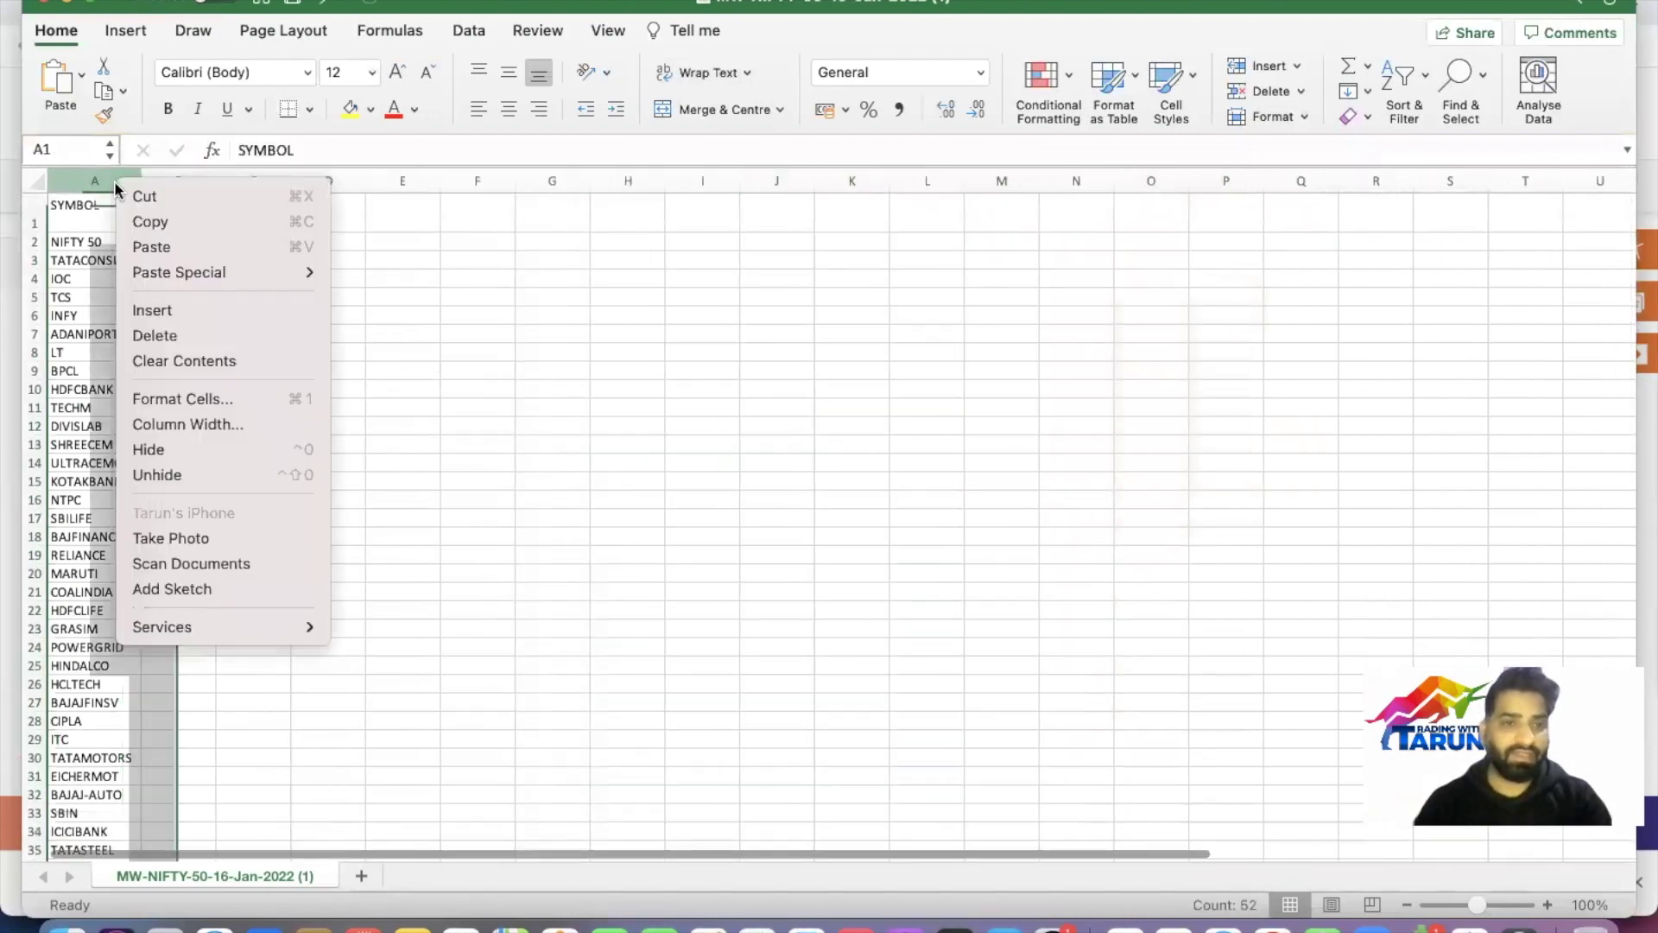
pyautogui.click(152, 310)
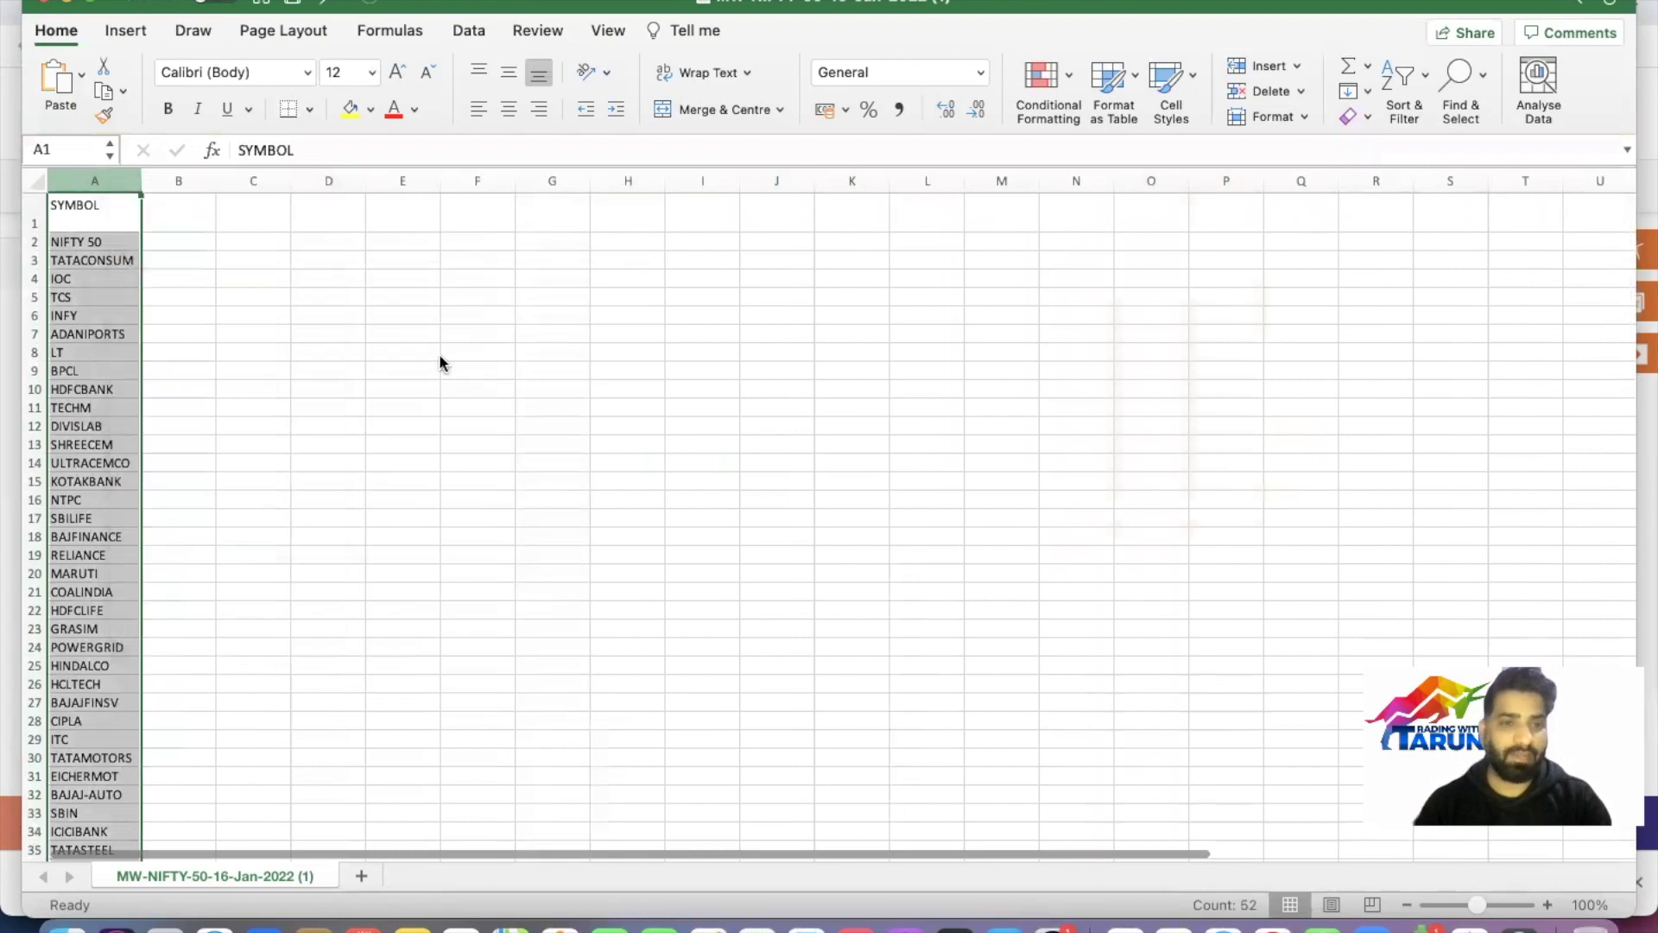
pyautogui.click(441, 359)
pyautogui.click(442, 358)
pyautogui.click(368, 311)
pyautogui.click(384, 261)
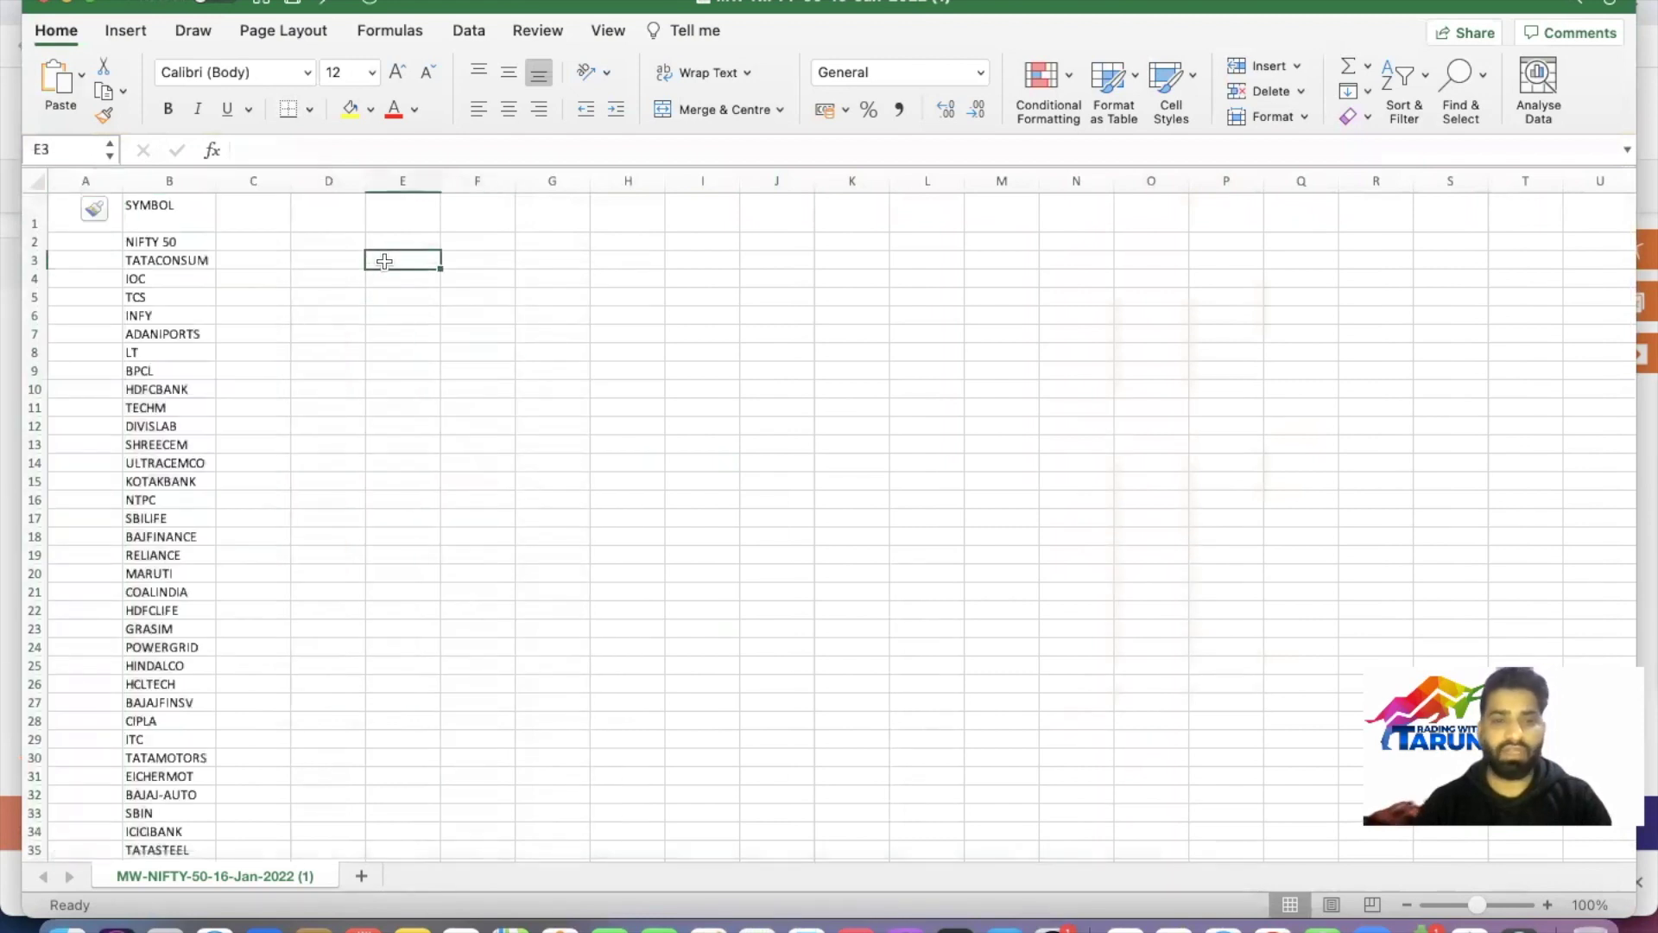
pyautogui.click(396, 333)
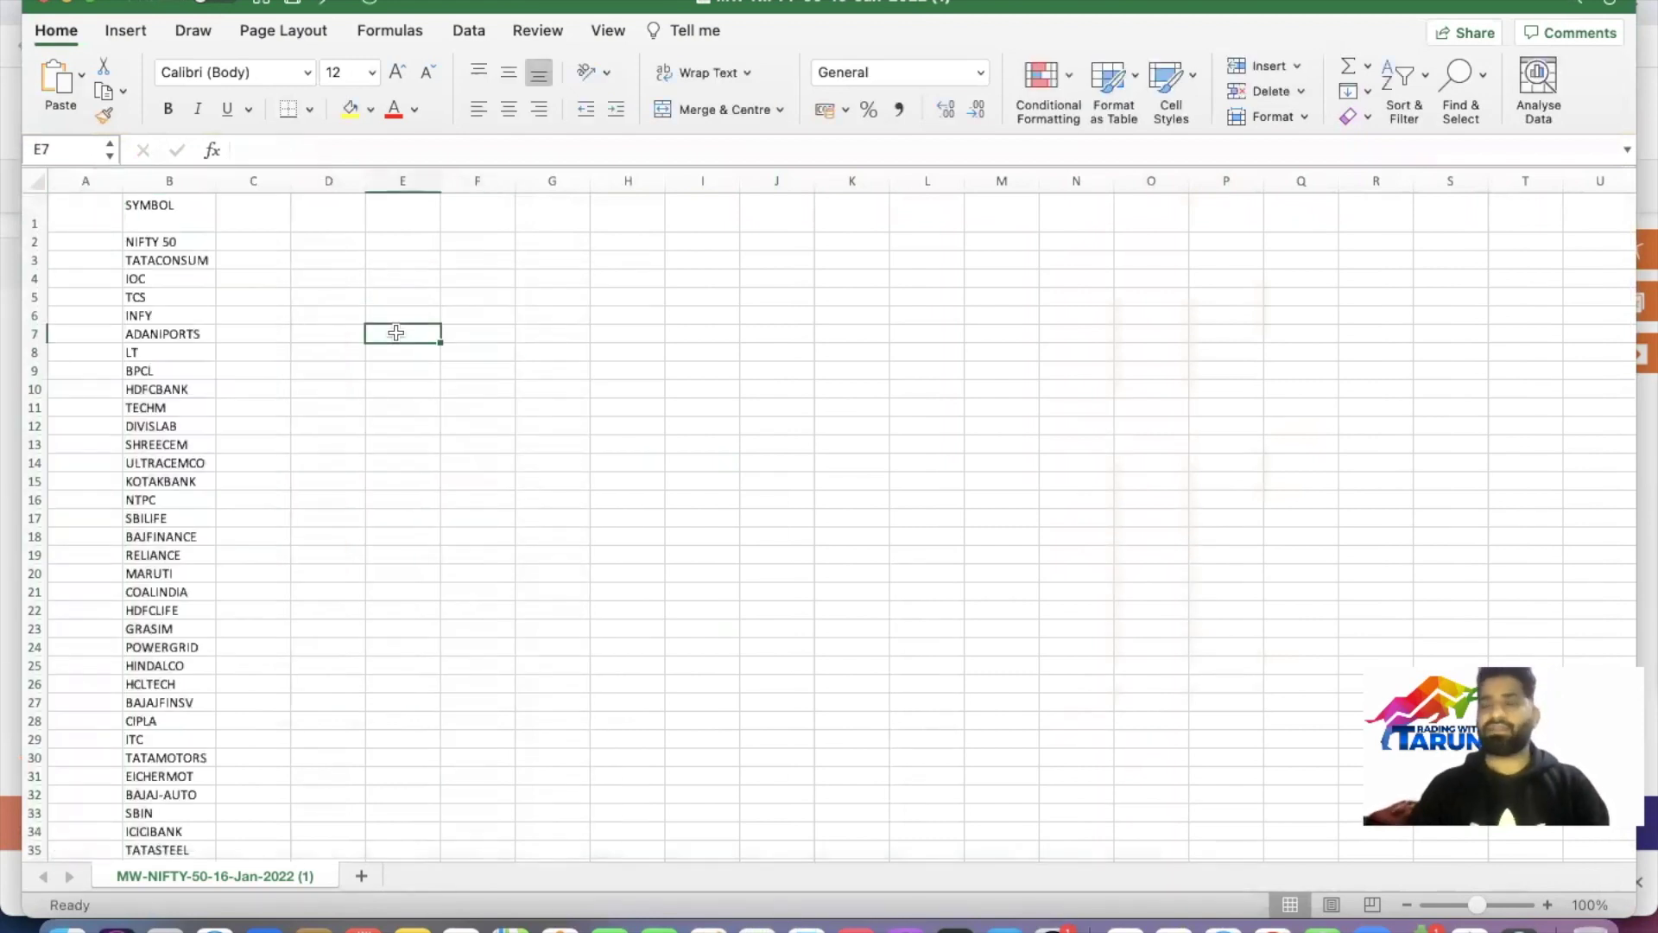
pyautogui.click(380, 263)
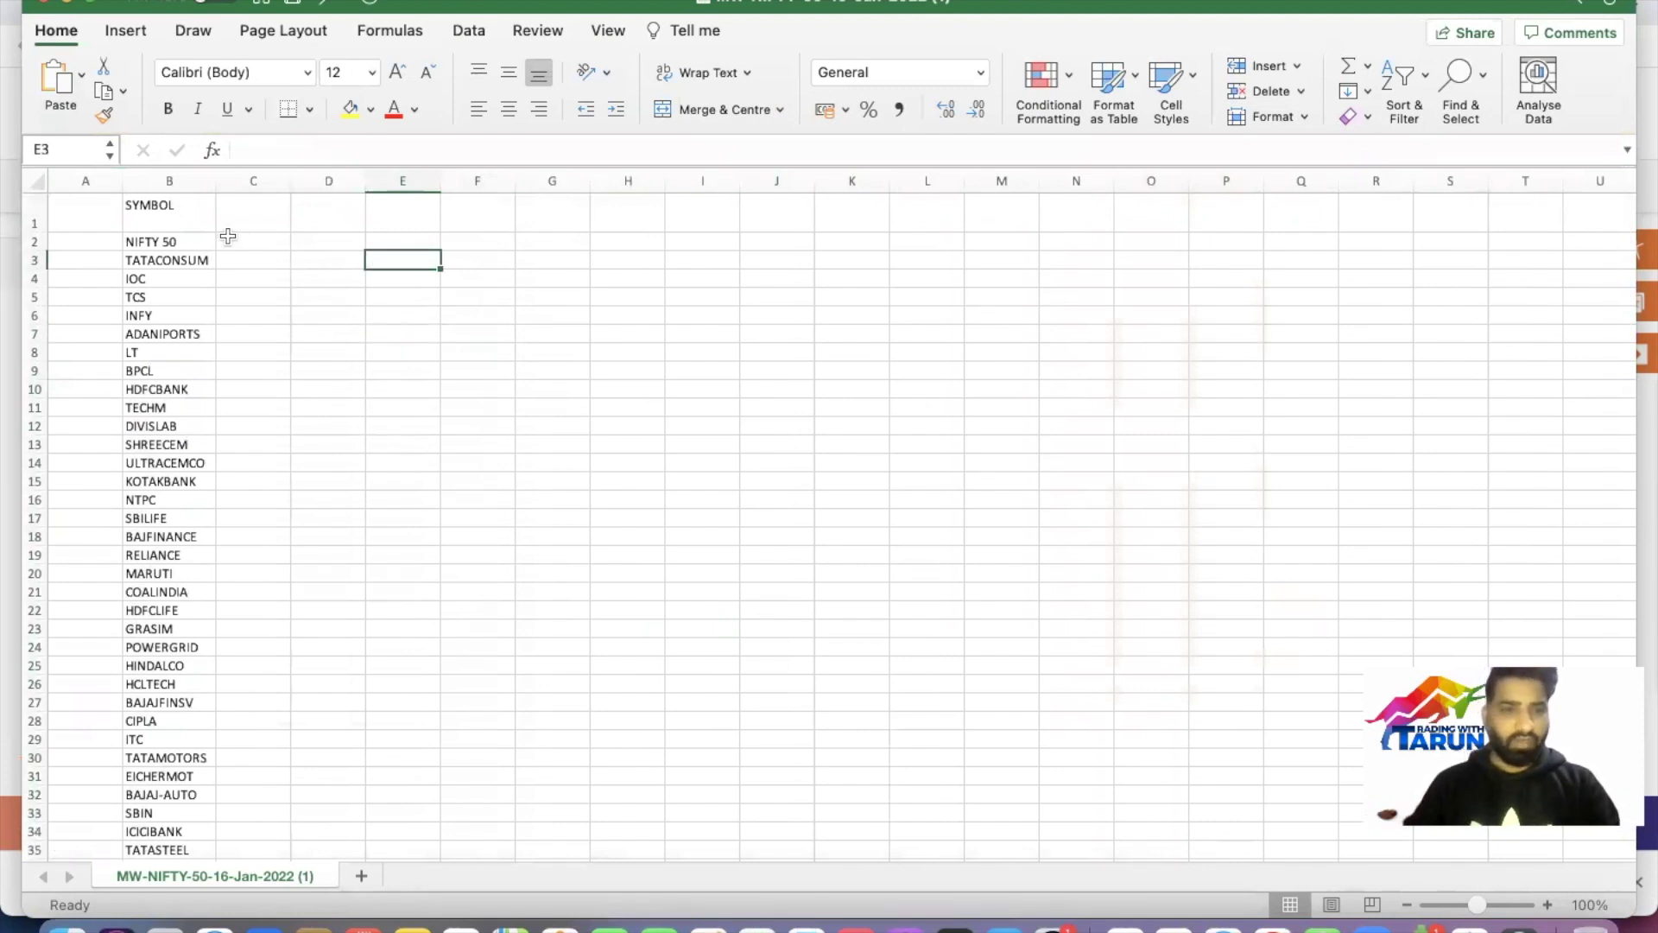
# Enter the prefix "NSE:" in cell A2 and fill it down column A to the last symbol in row 52
pyautogui.click(107, 239)
pyautogui.write('NSE:')
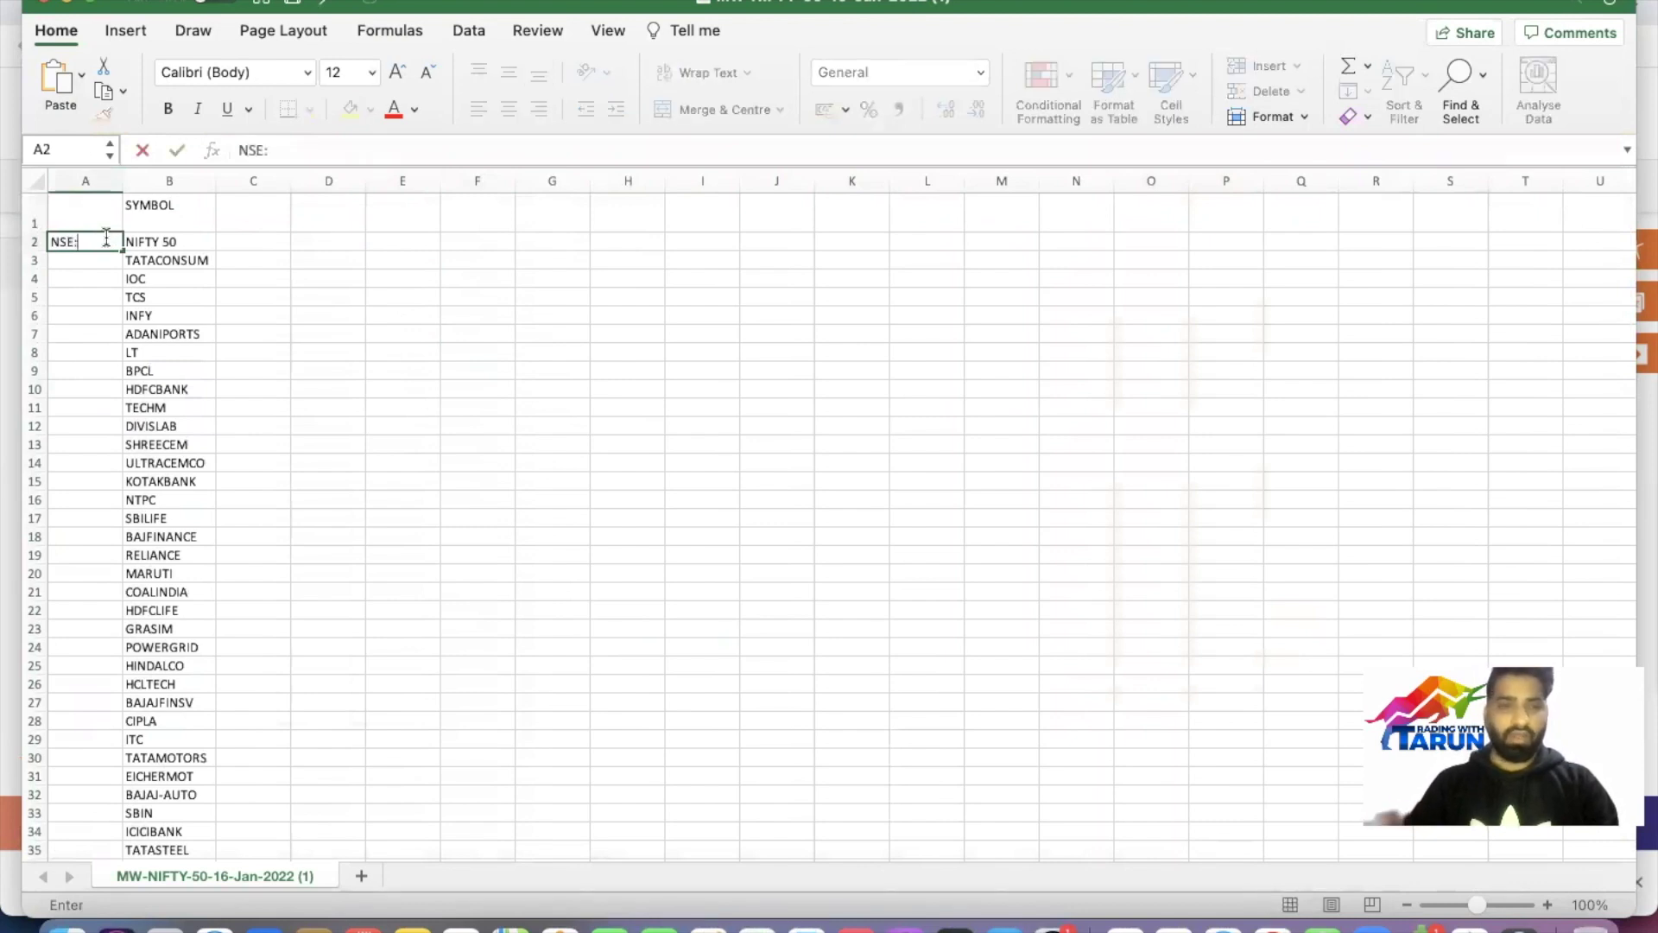
pyautogui.click(401, 367)
pyautogui.click(114, 245)
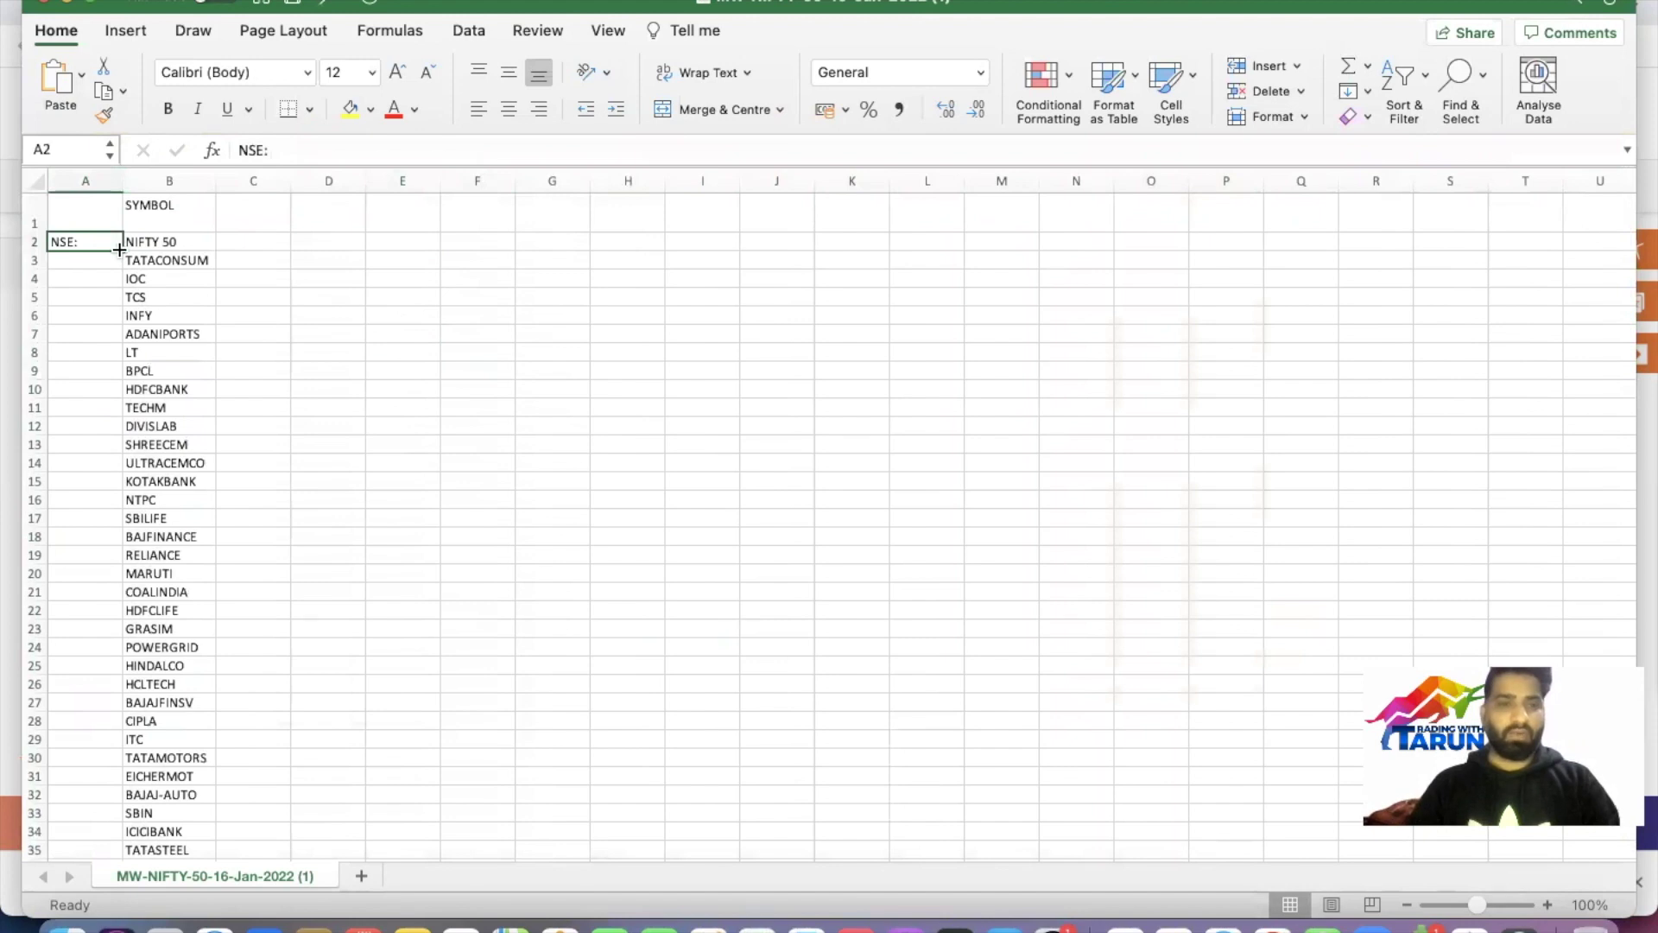
pyautogui.doubleClick(120, 250)
pyautogui.scroll(-10, 359, 453)
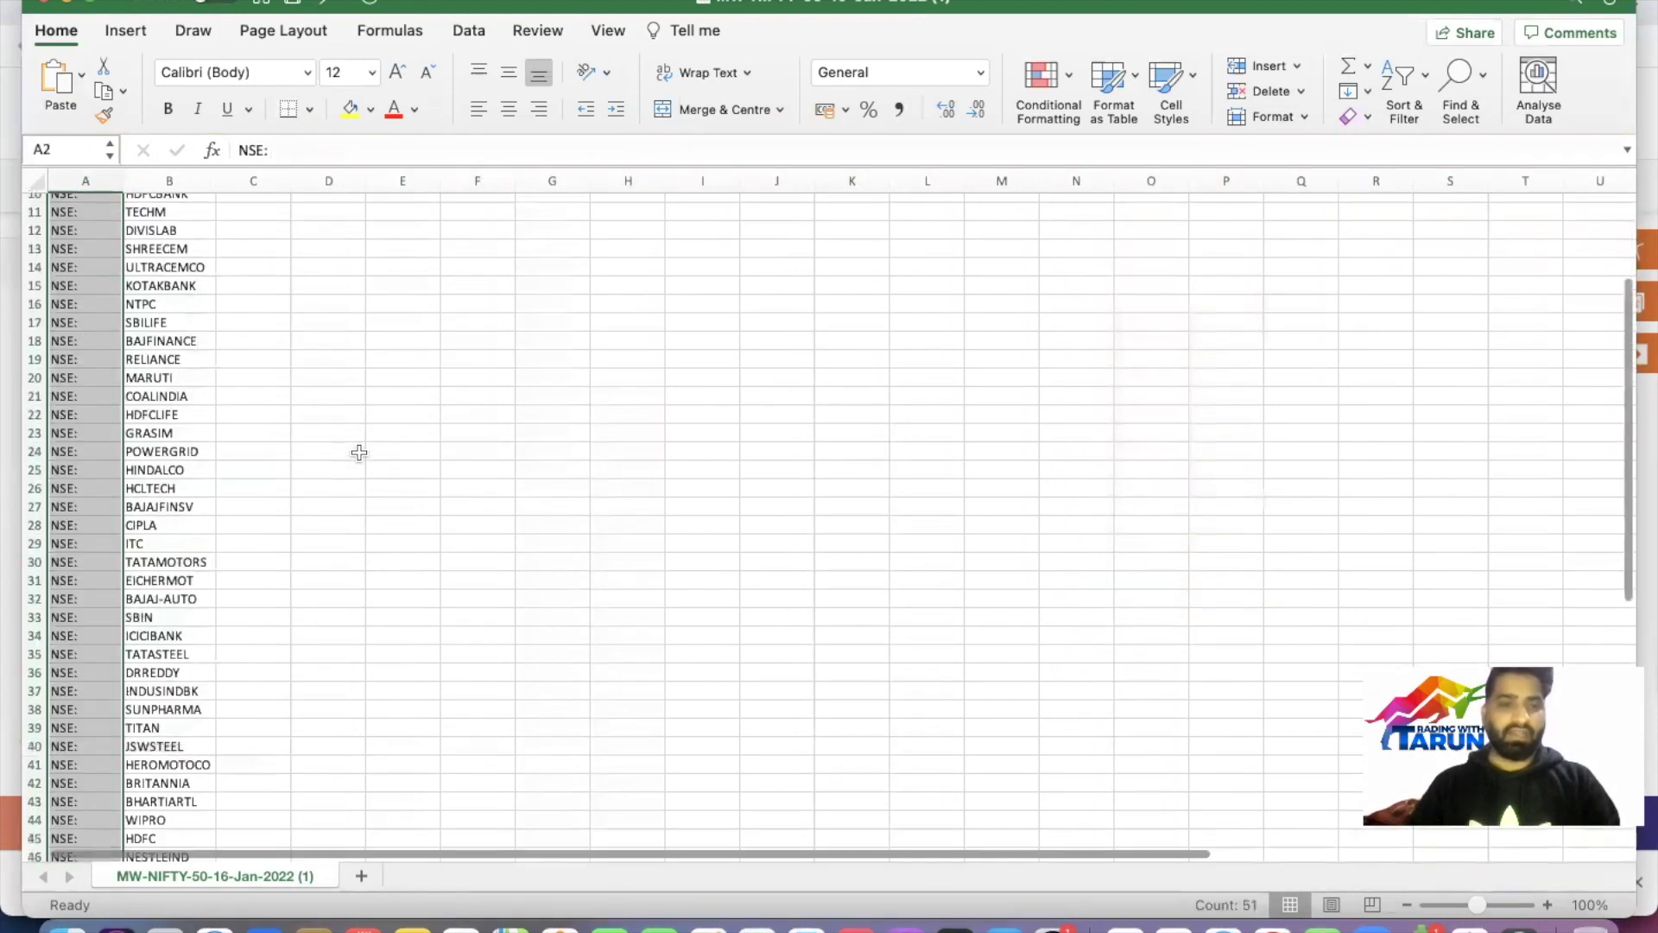
pyautogui.scroll(1, 359, 453)
pyautogui.click(329, 527)
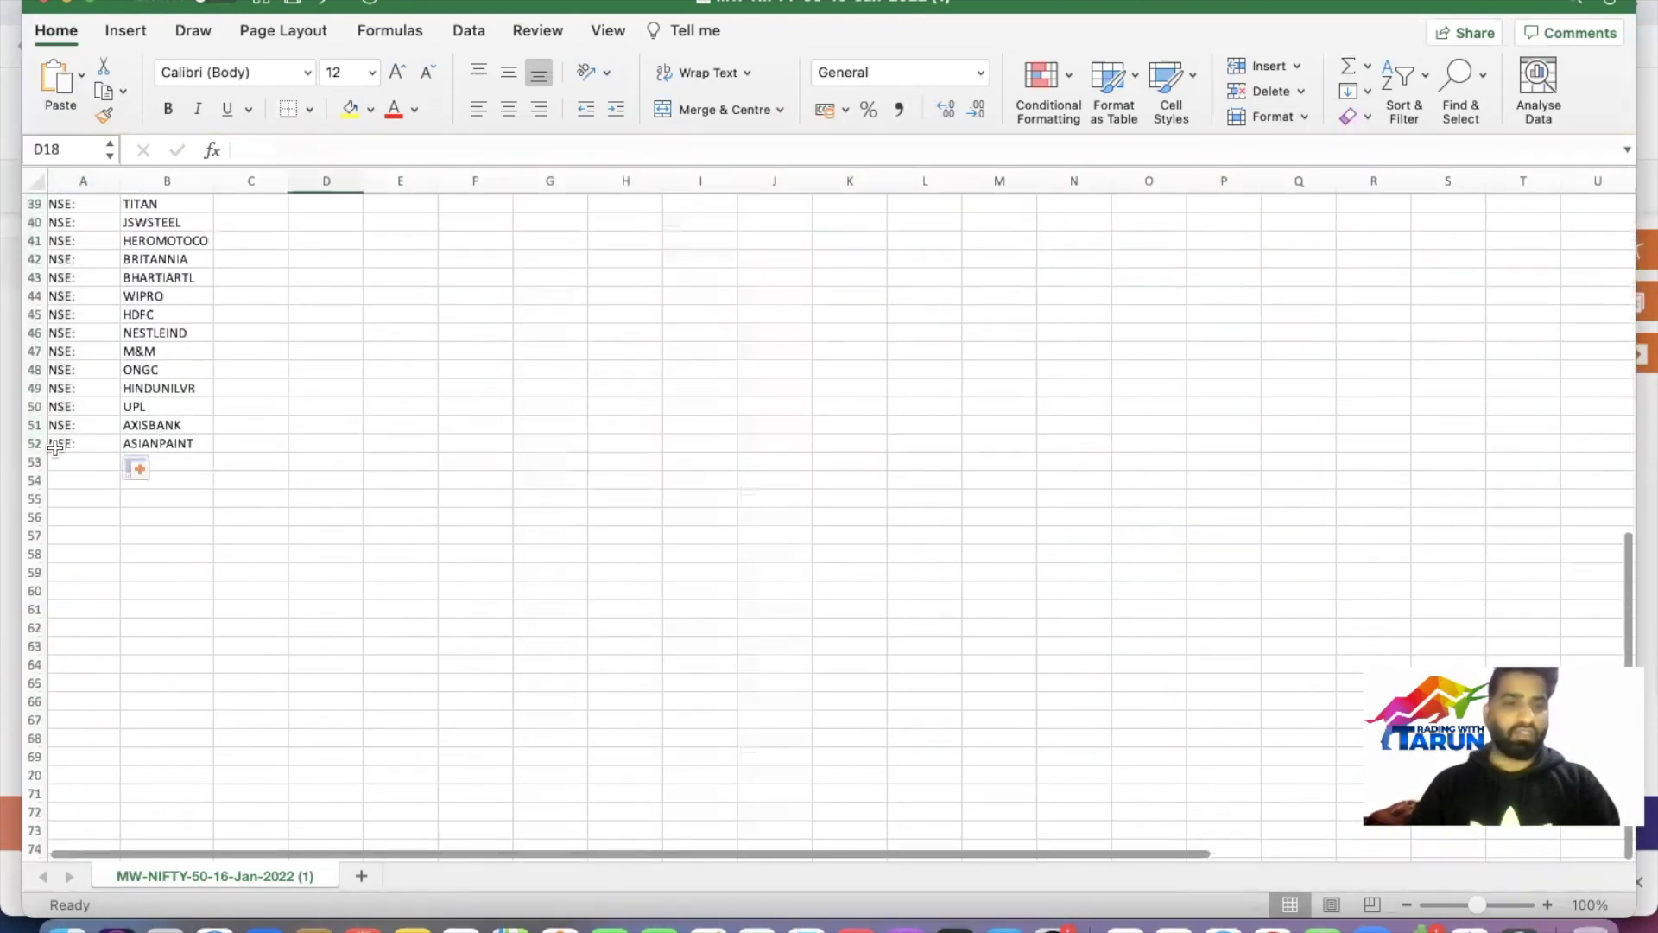
pyautogui.scroll(8, 219, 364)
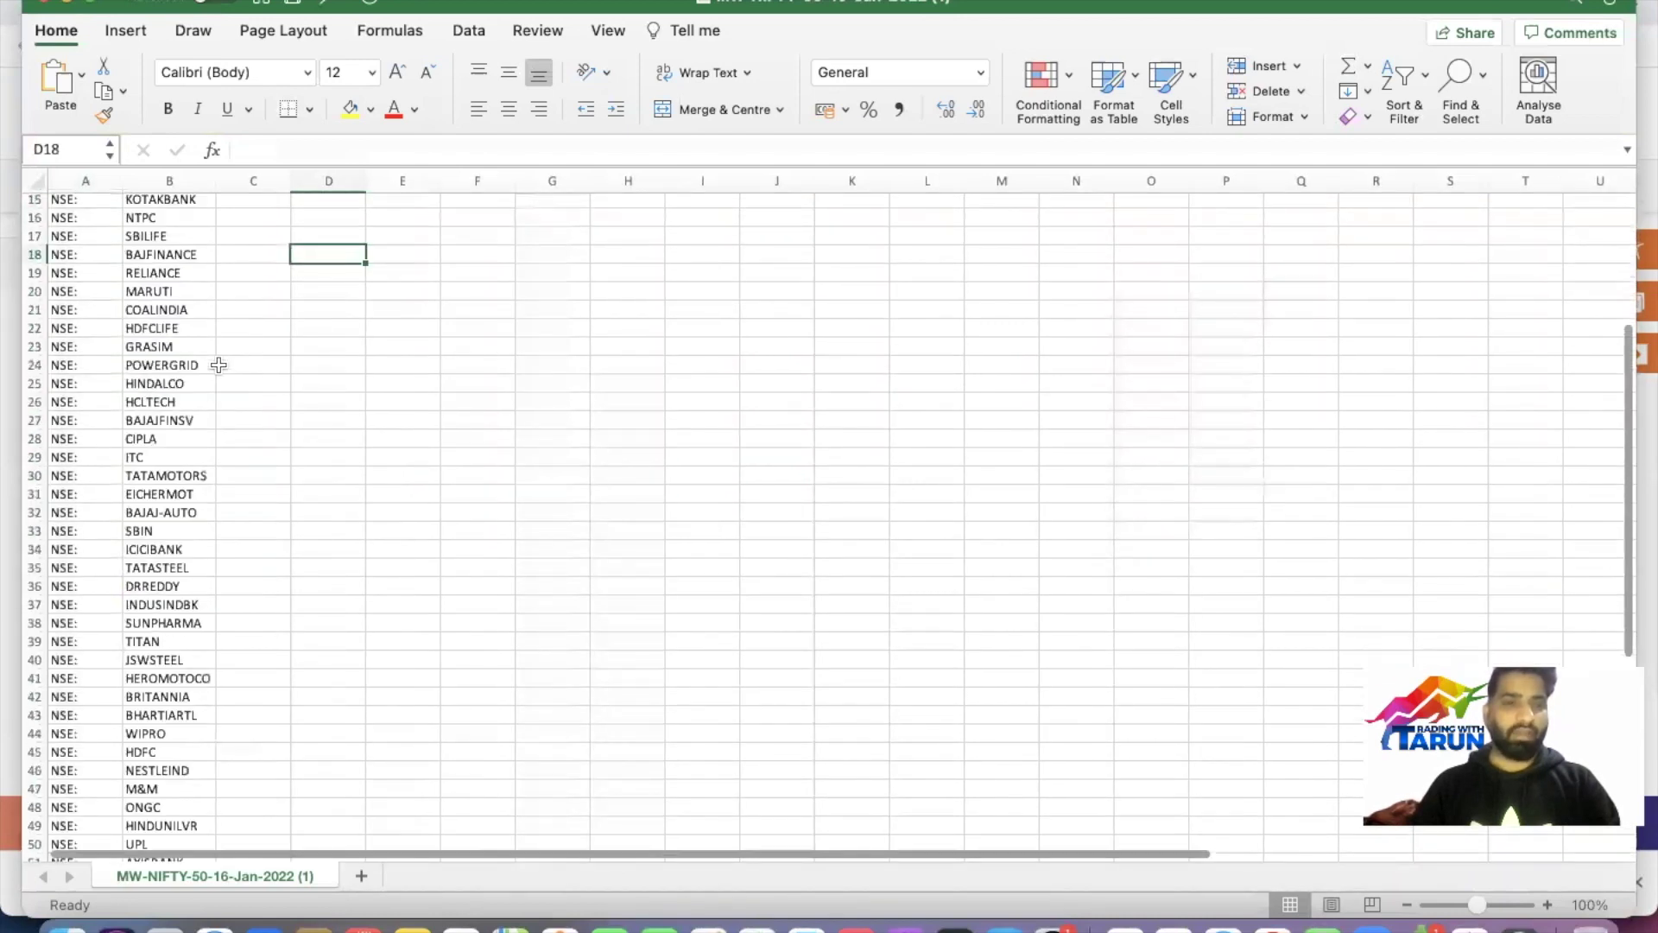
pyautogui.scroll(5, 219, 364)
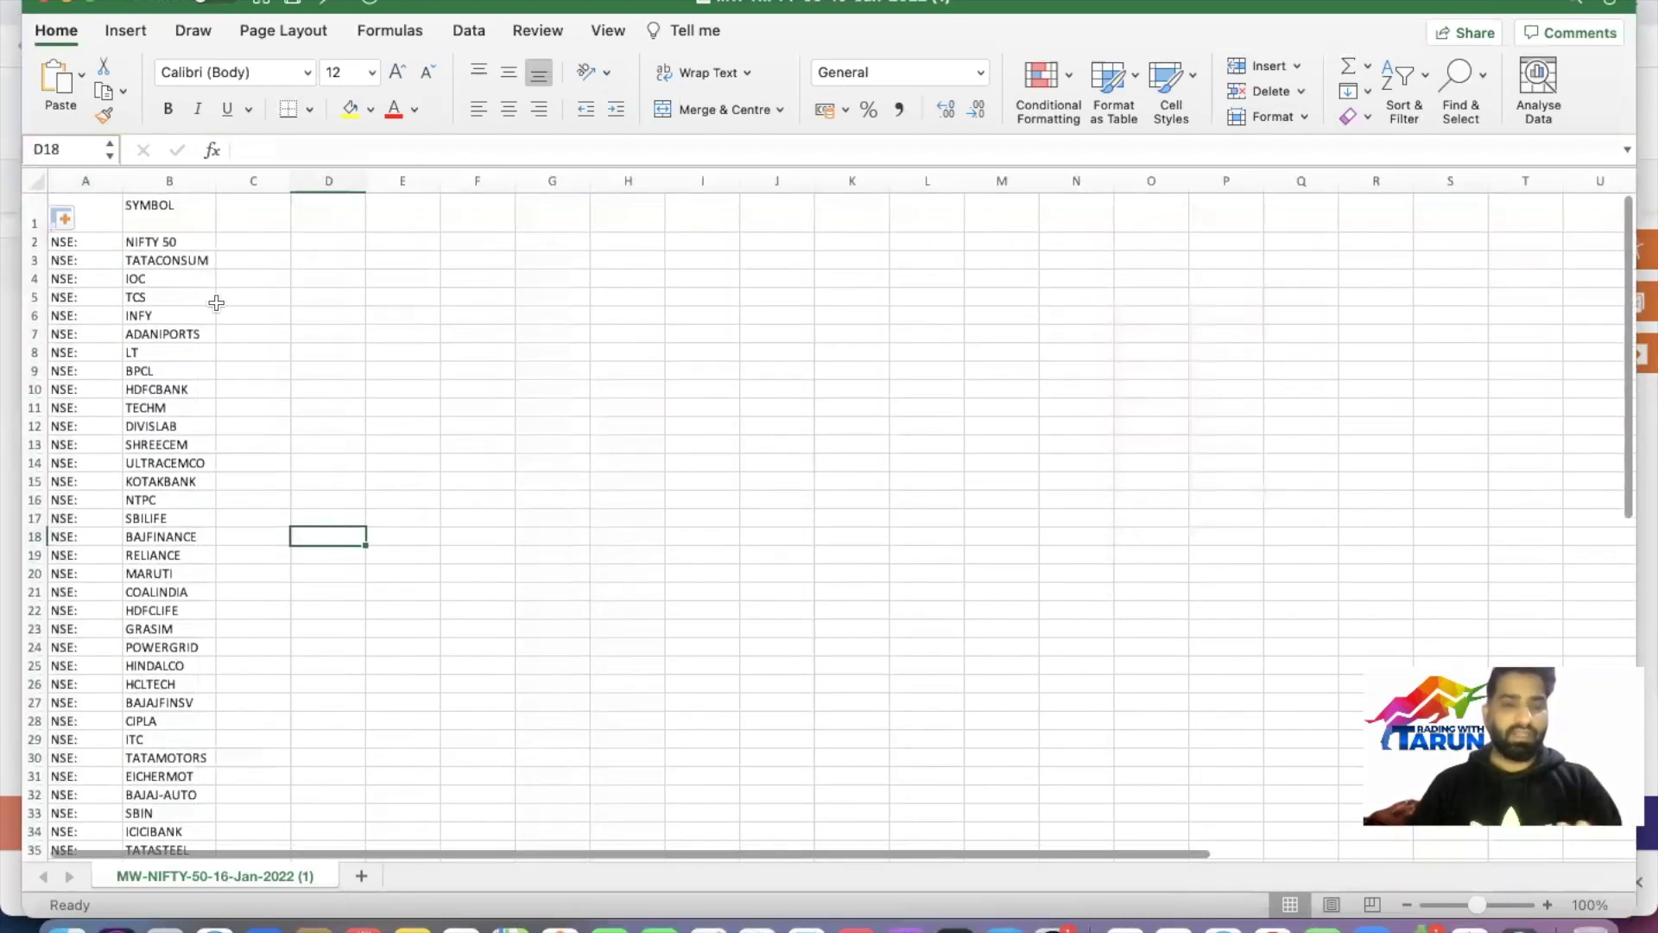
# Enter the formula =CONCATENATE(A2,B2,",") in cell C2 and widen column C to fit the combined symbol
pyautogui.click(260, 242)
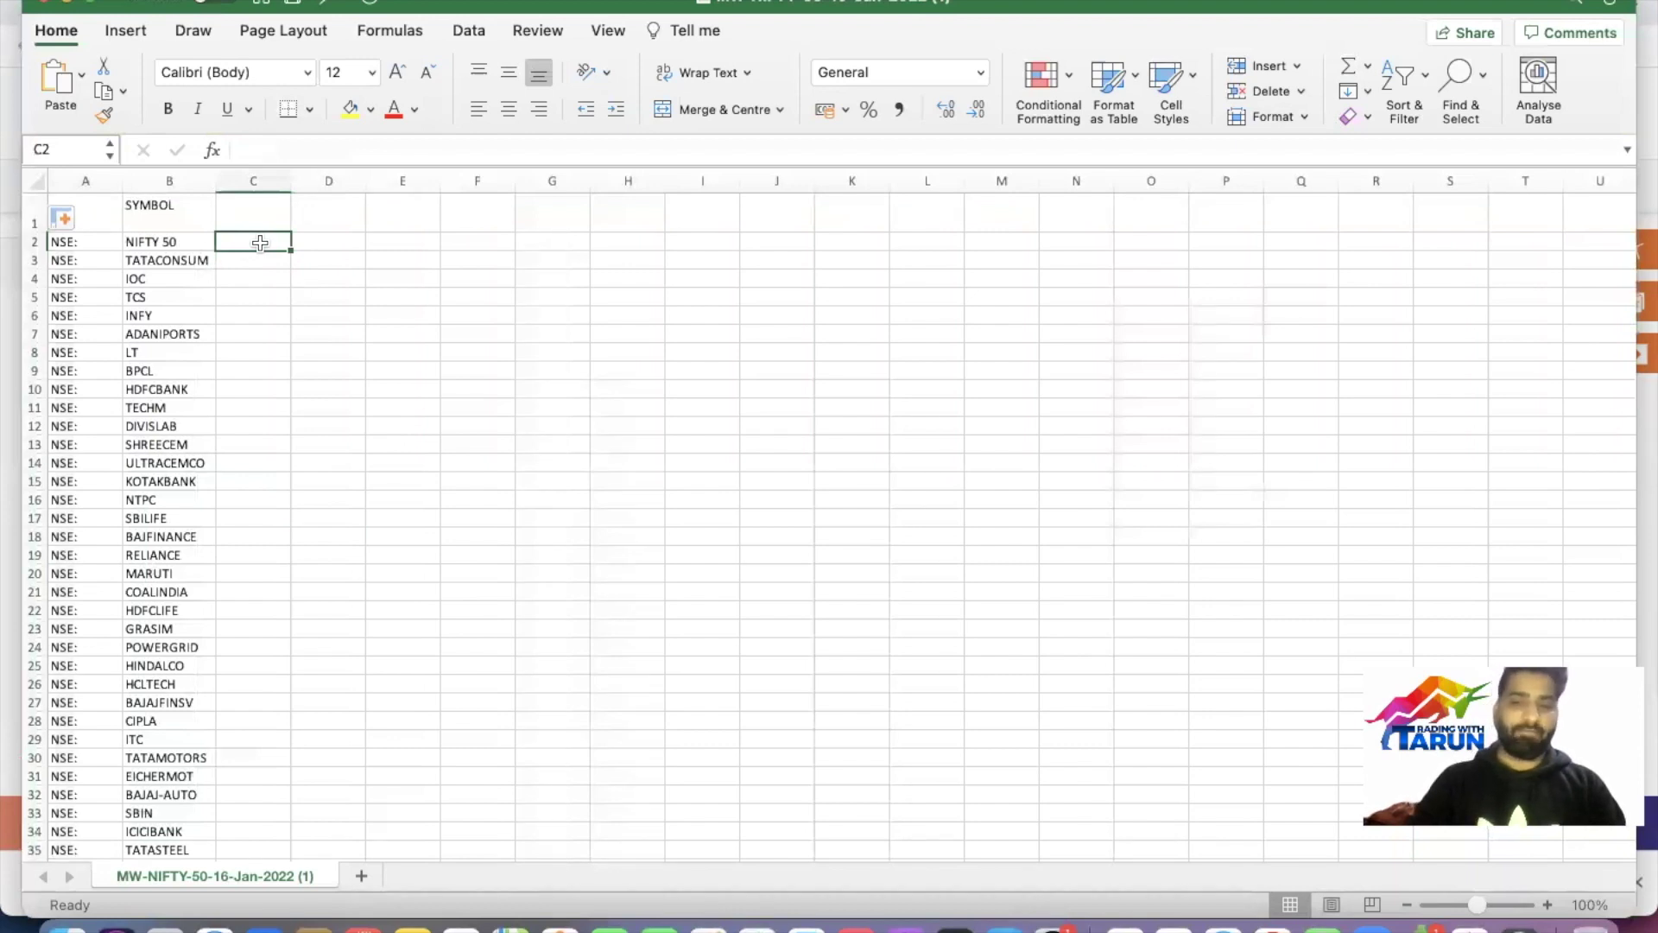
pyautogui.write('=')
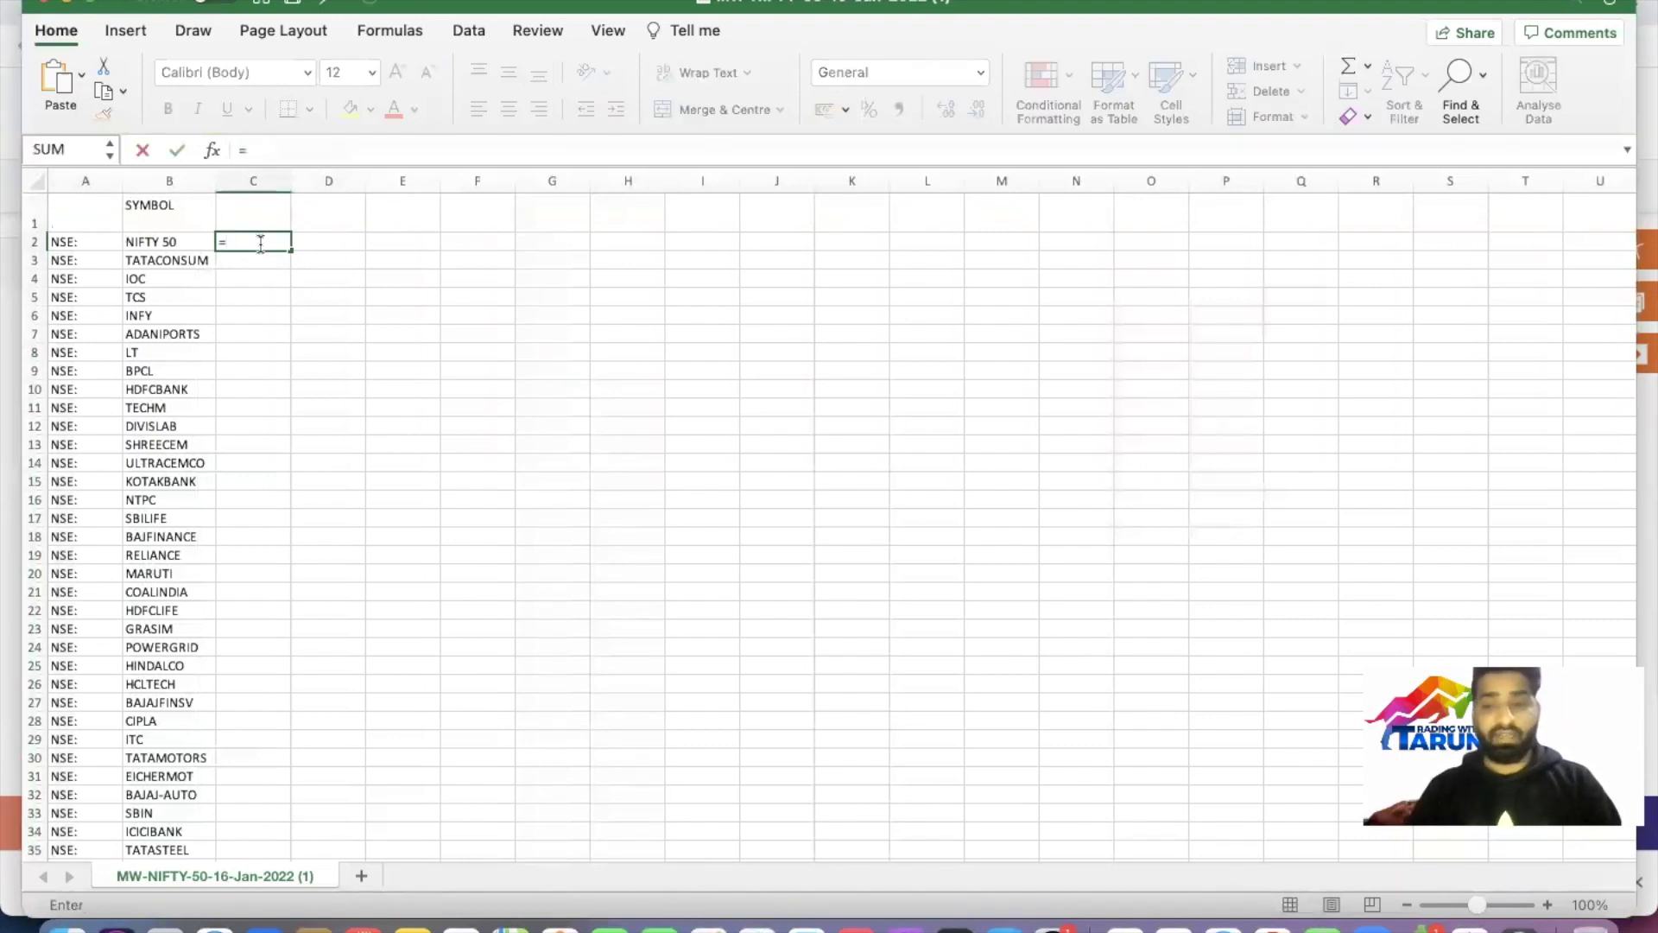
pyautogui.write('conca')
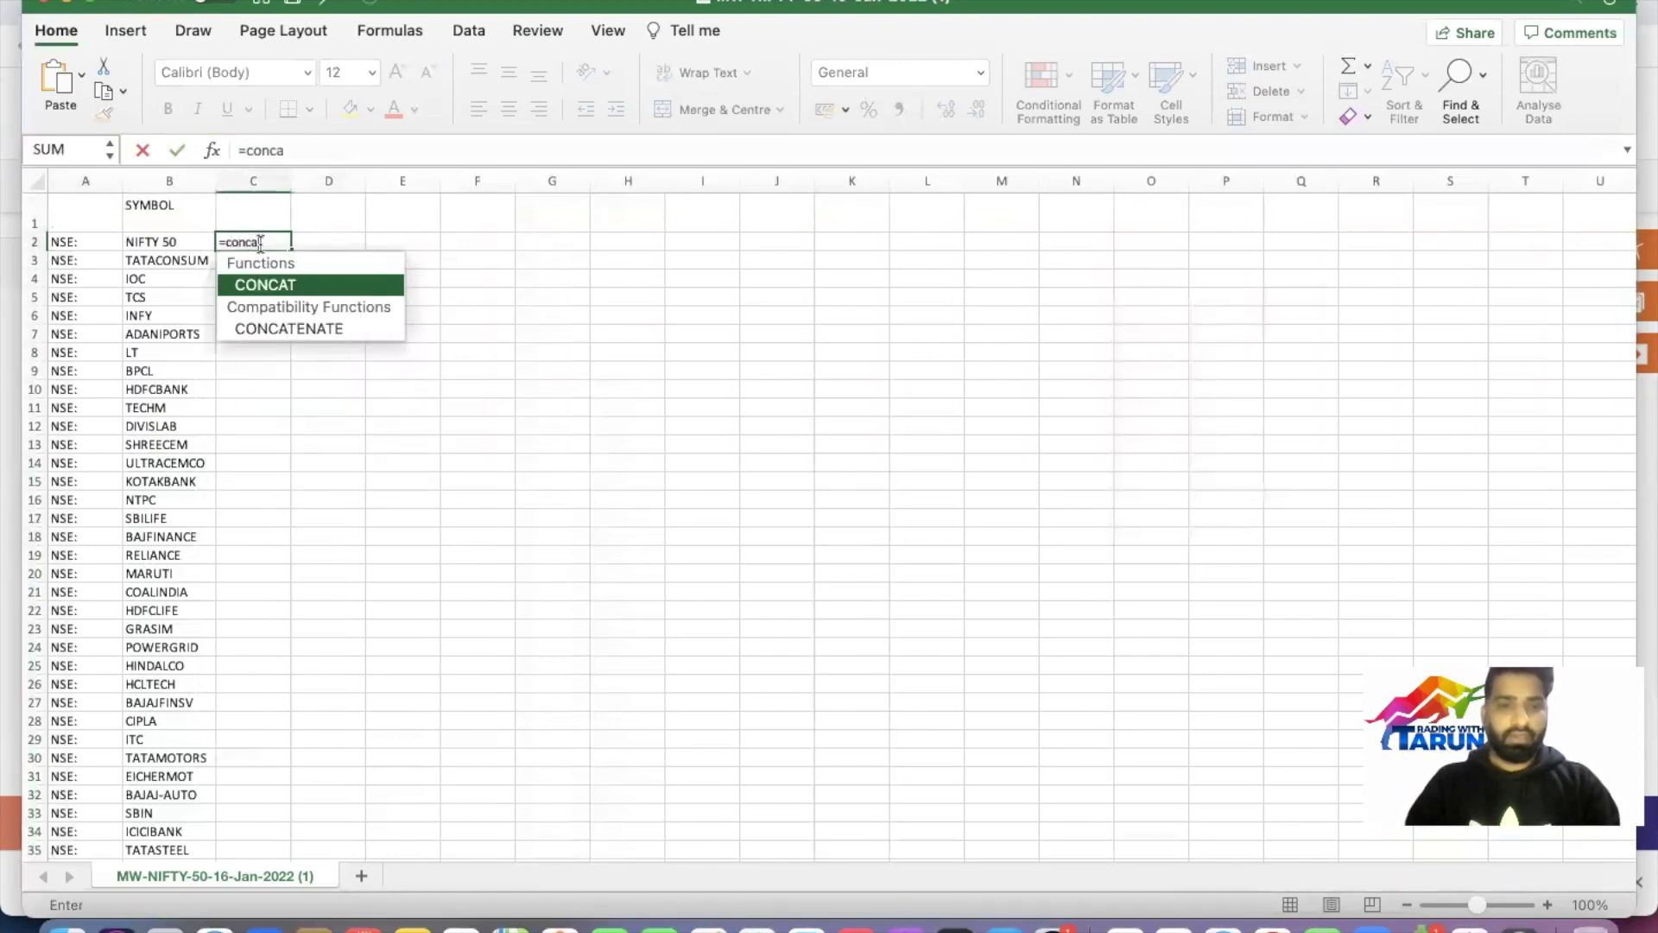
pyautogui.write('tenate')
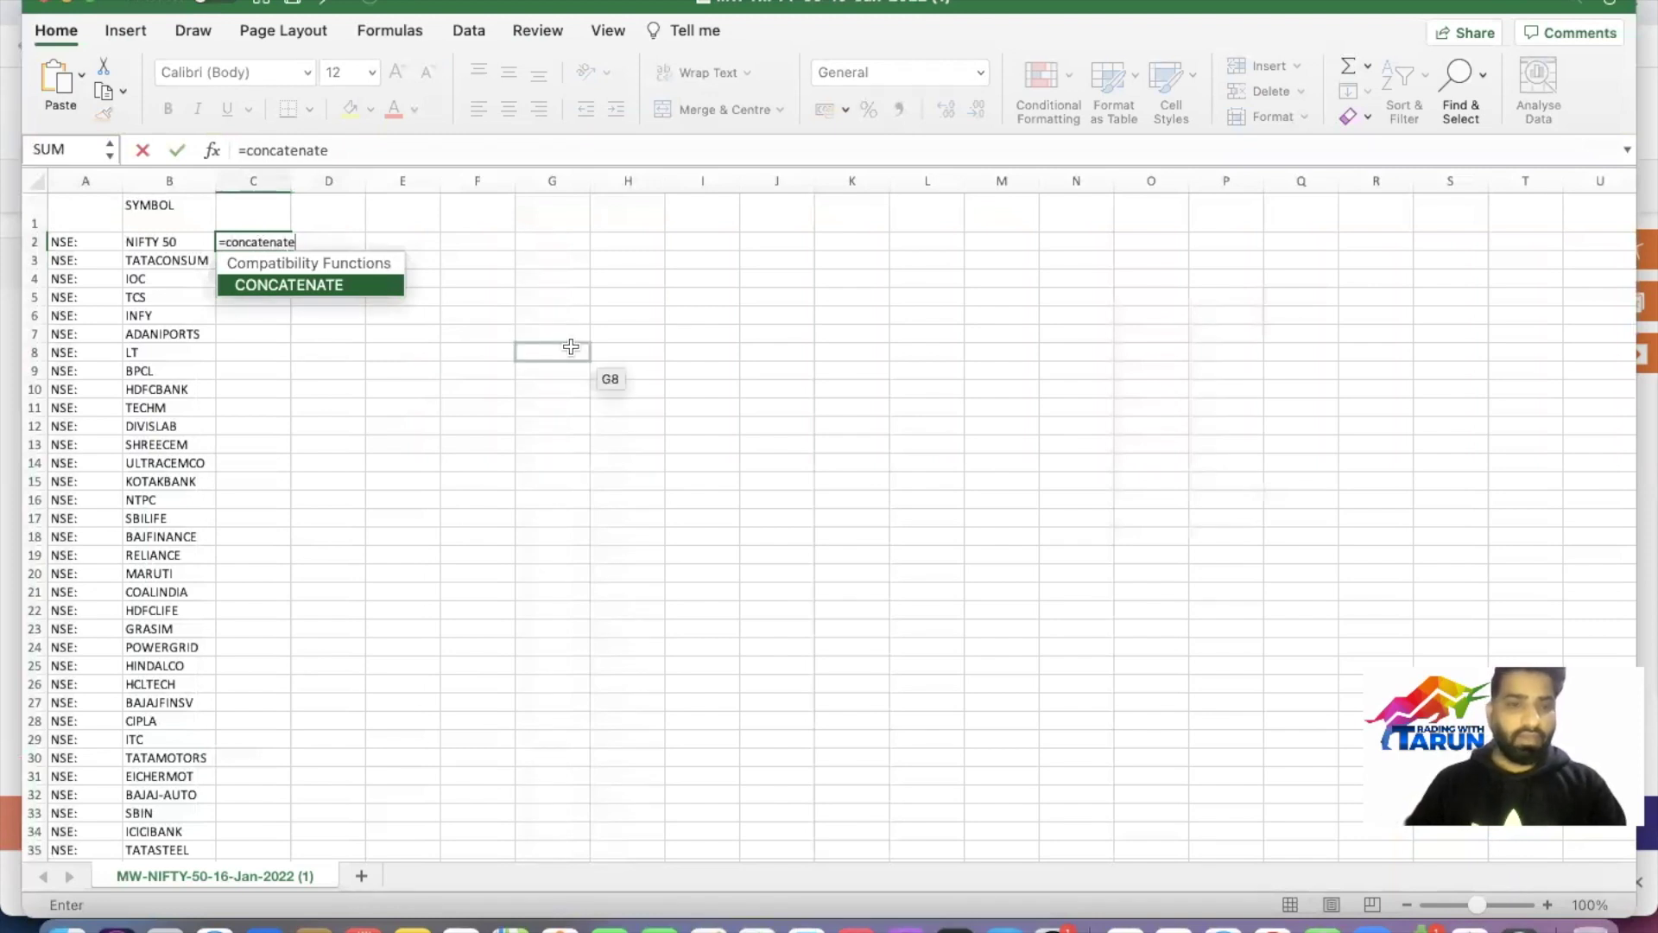
pyautogui.write('nate(')
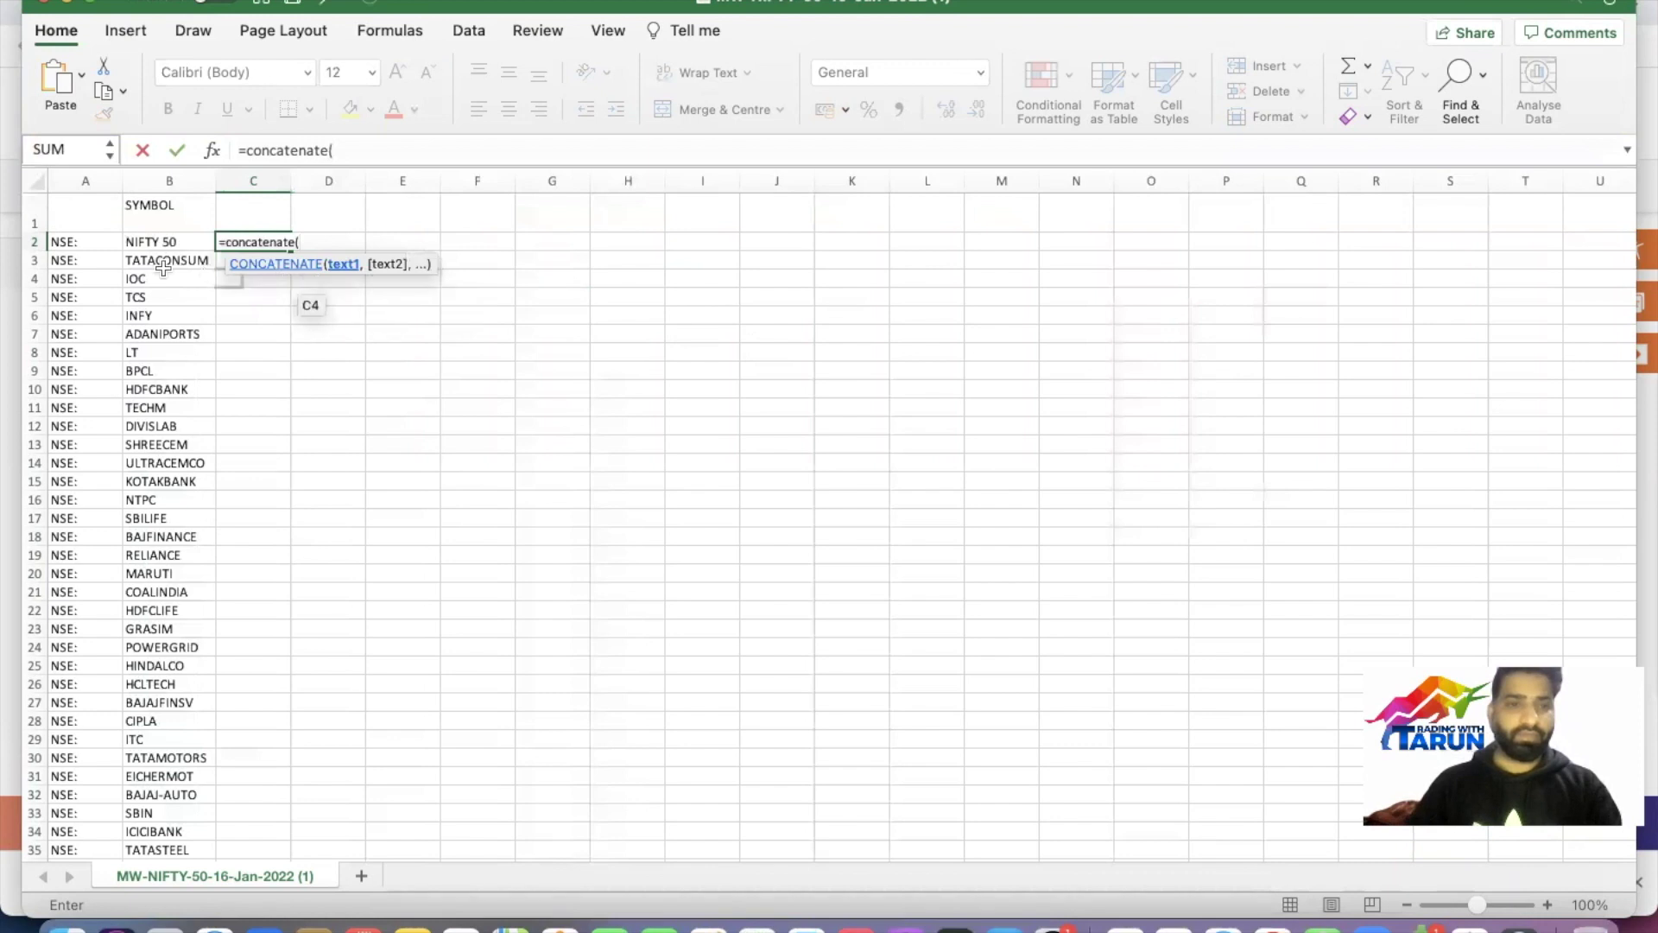
pyautogui.click(82, 247)
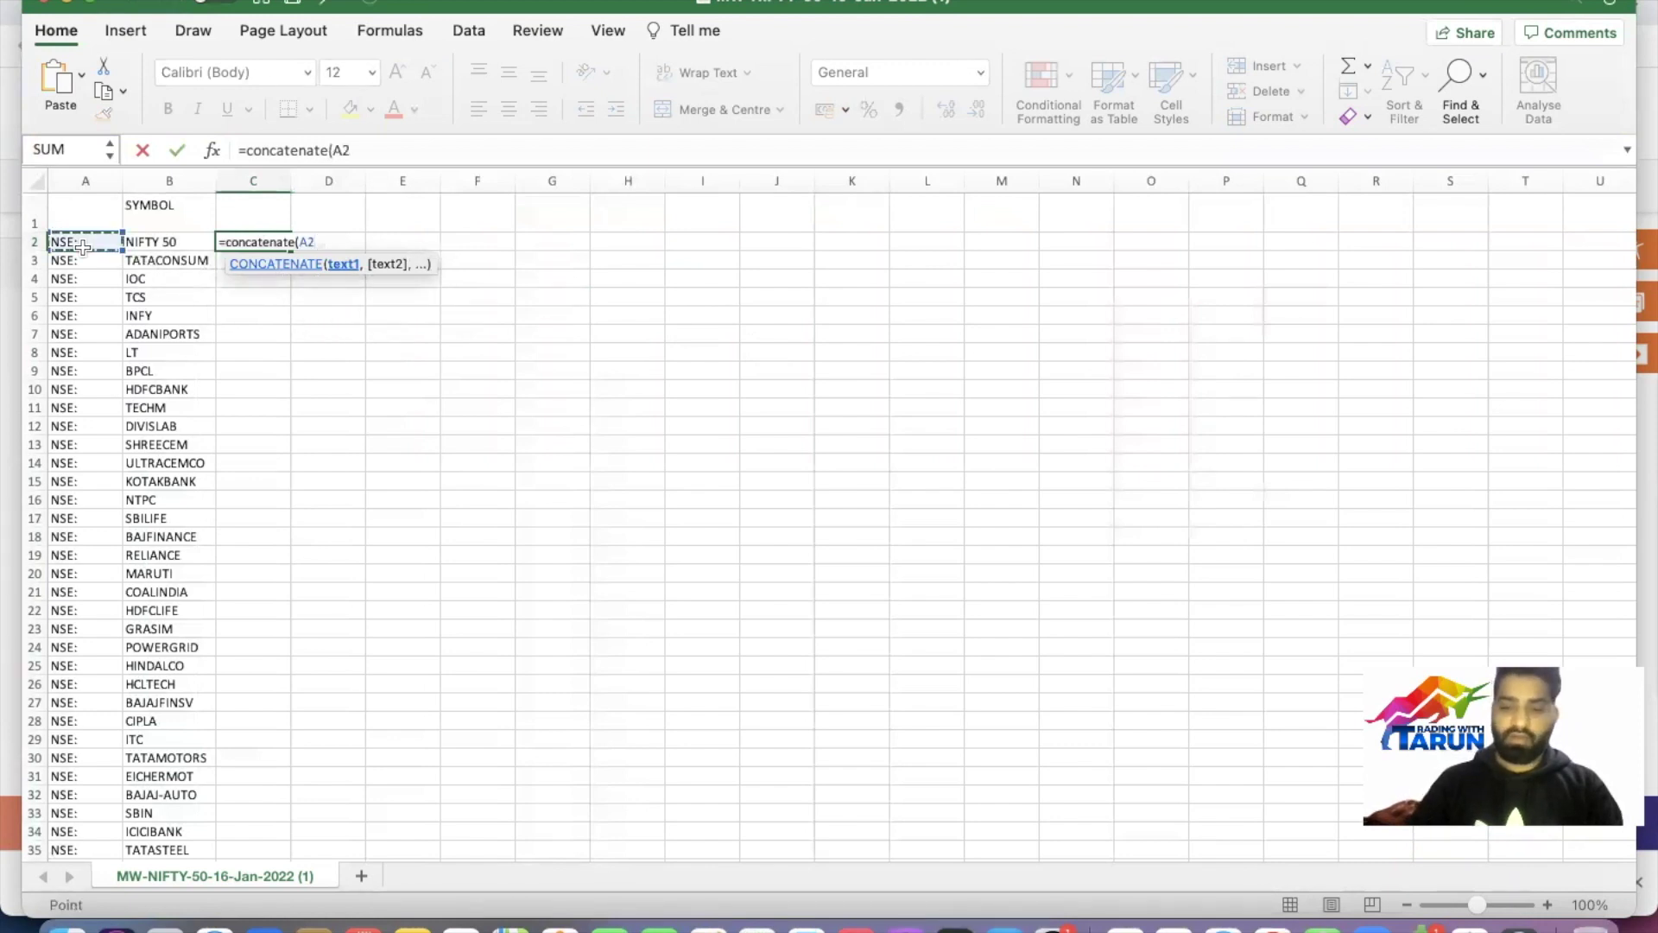
pyautogui.write(',')
pyautogui.click(151, 247)
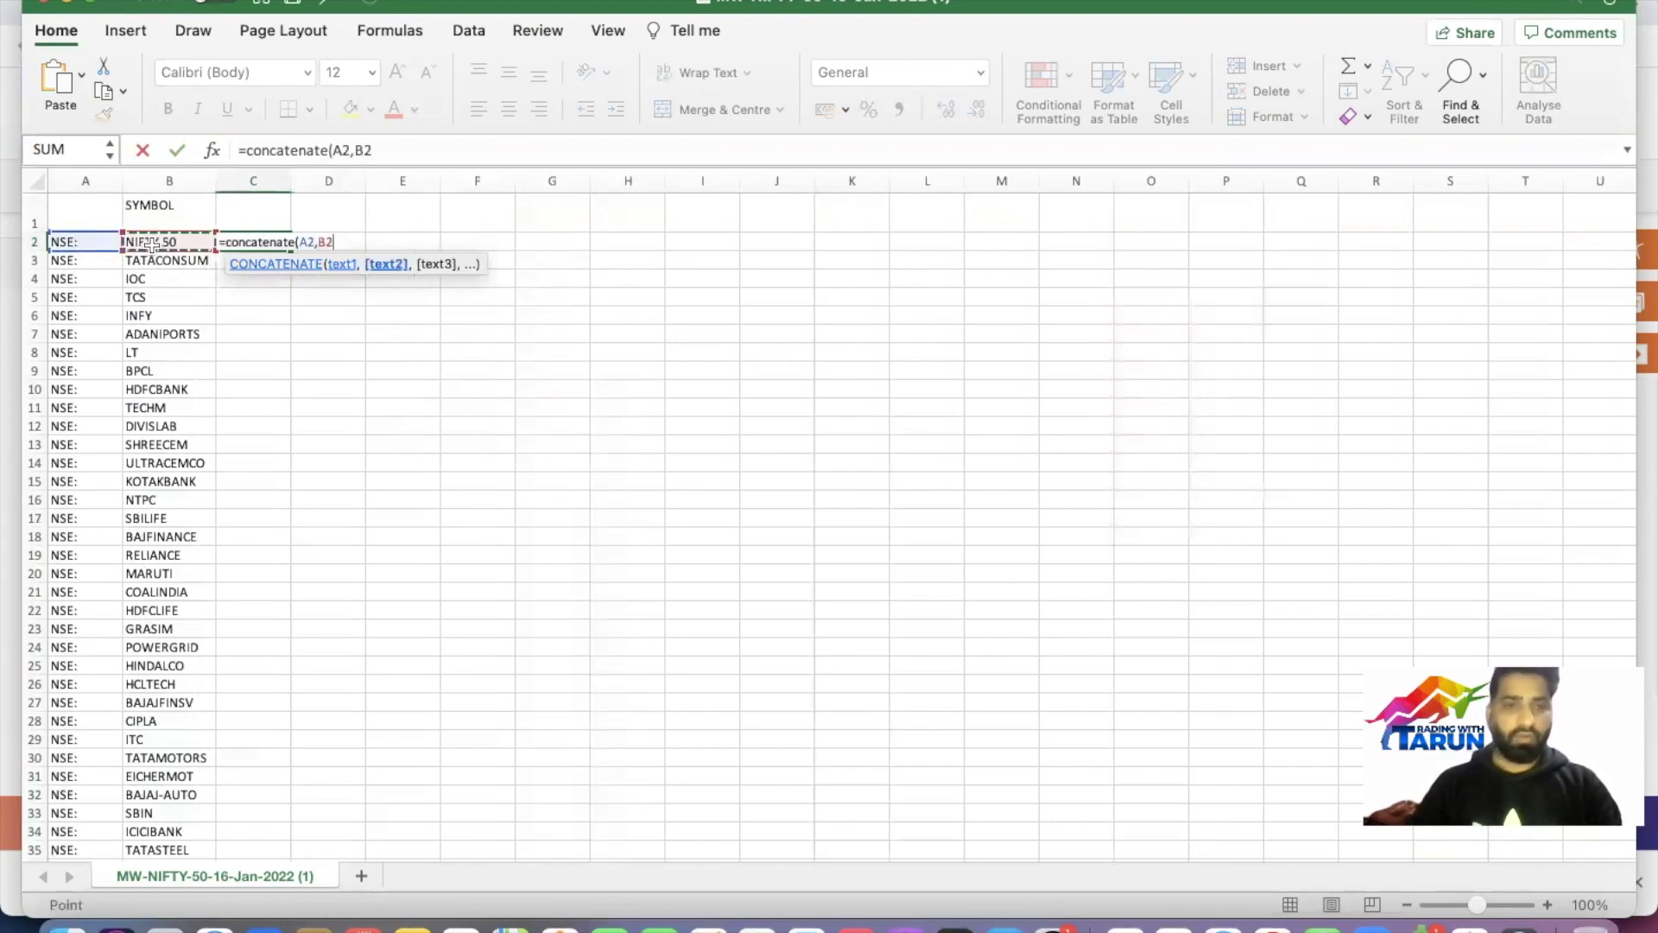
pyautogui.write(',')
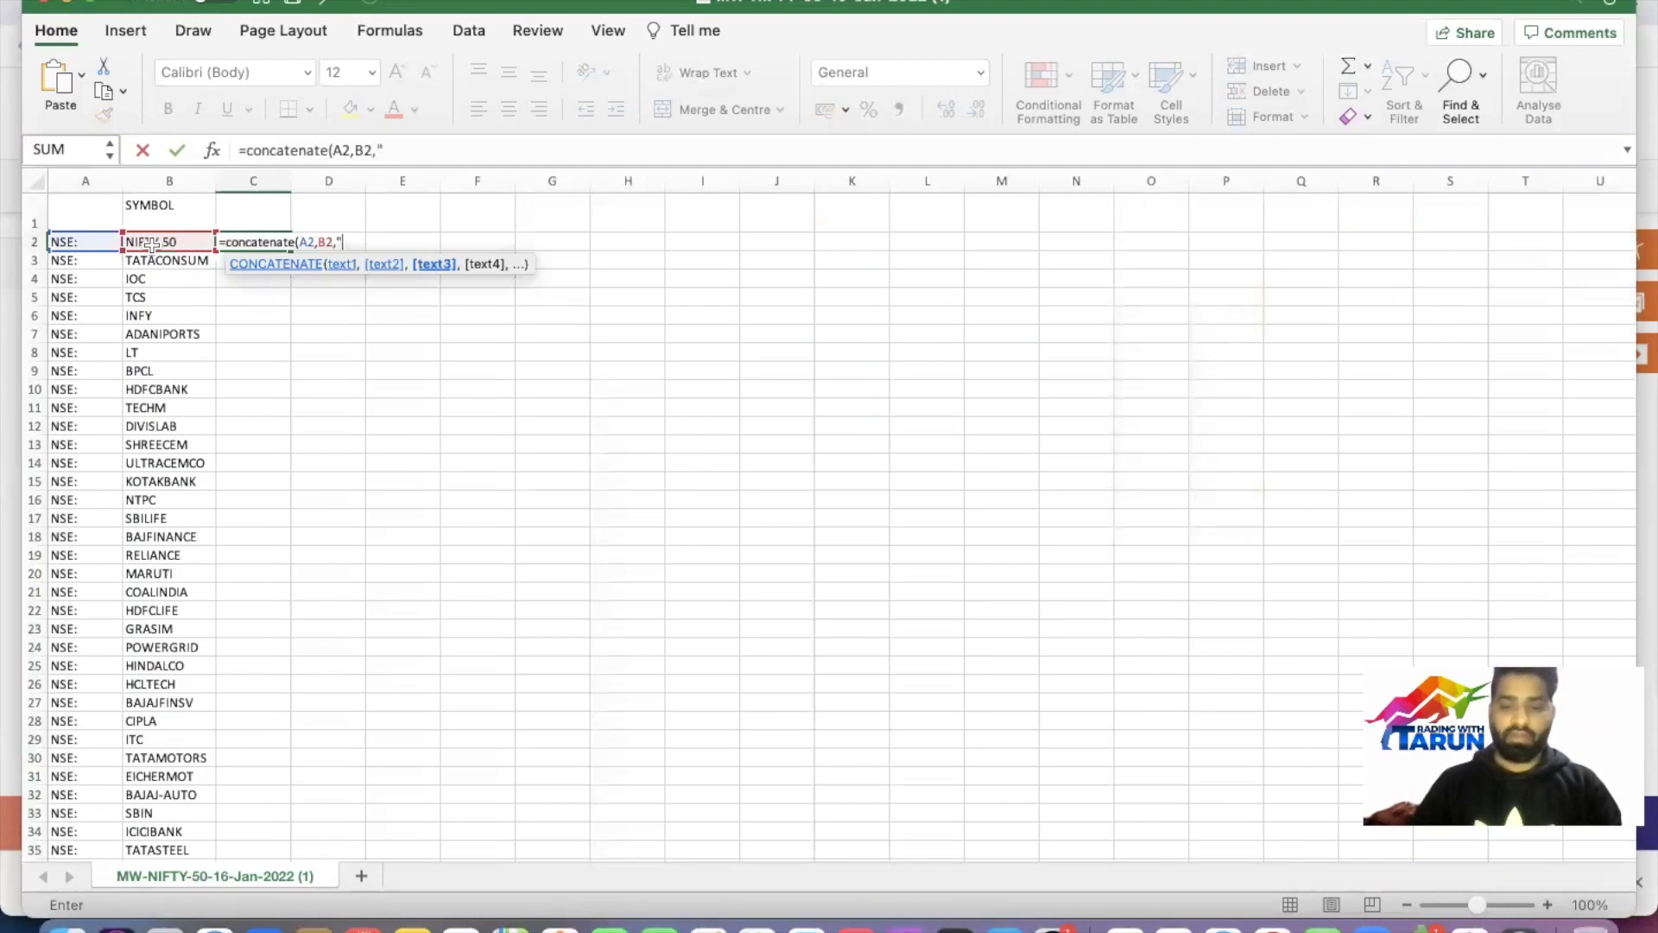
pyautogui.write('","')
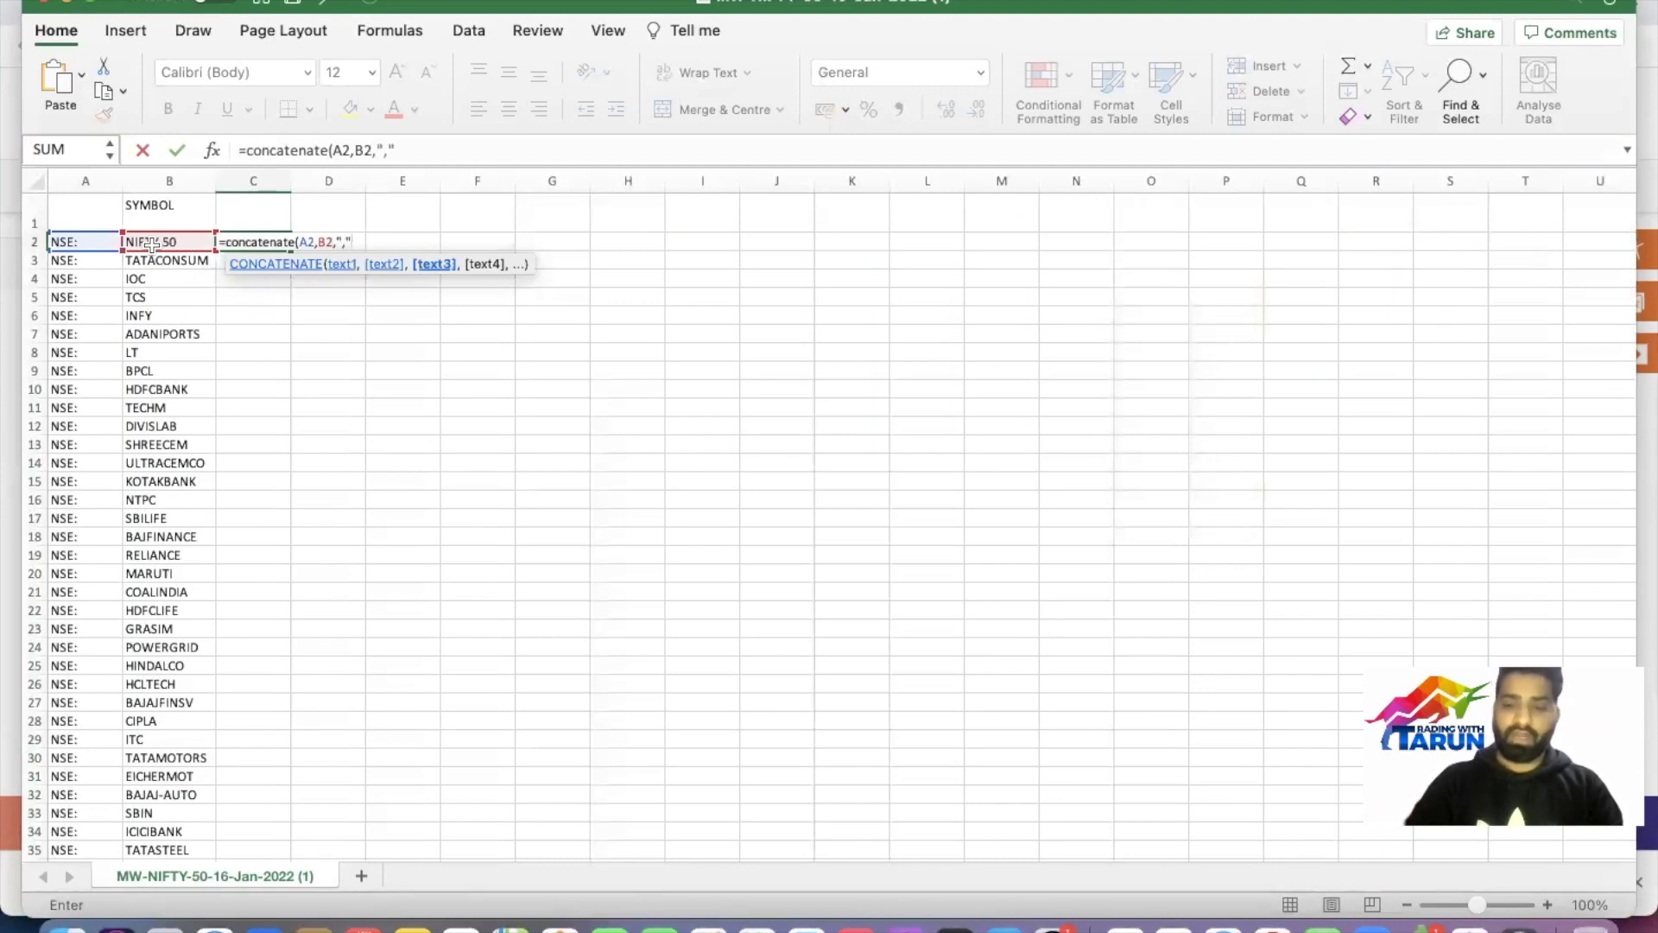
pyautogui.write(')')
pyautogui.press('Return')
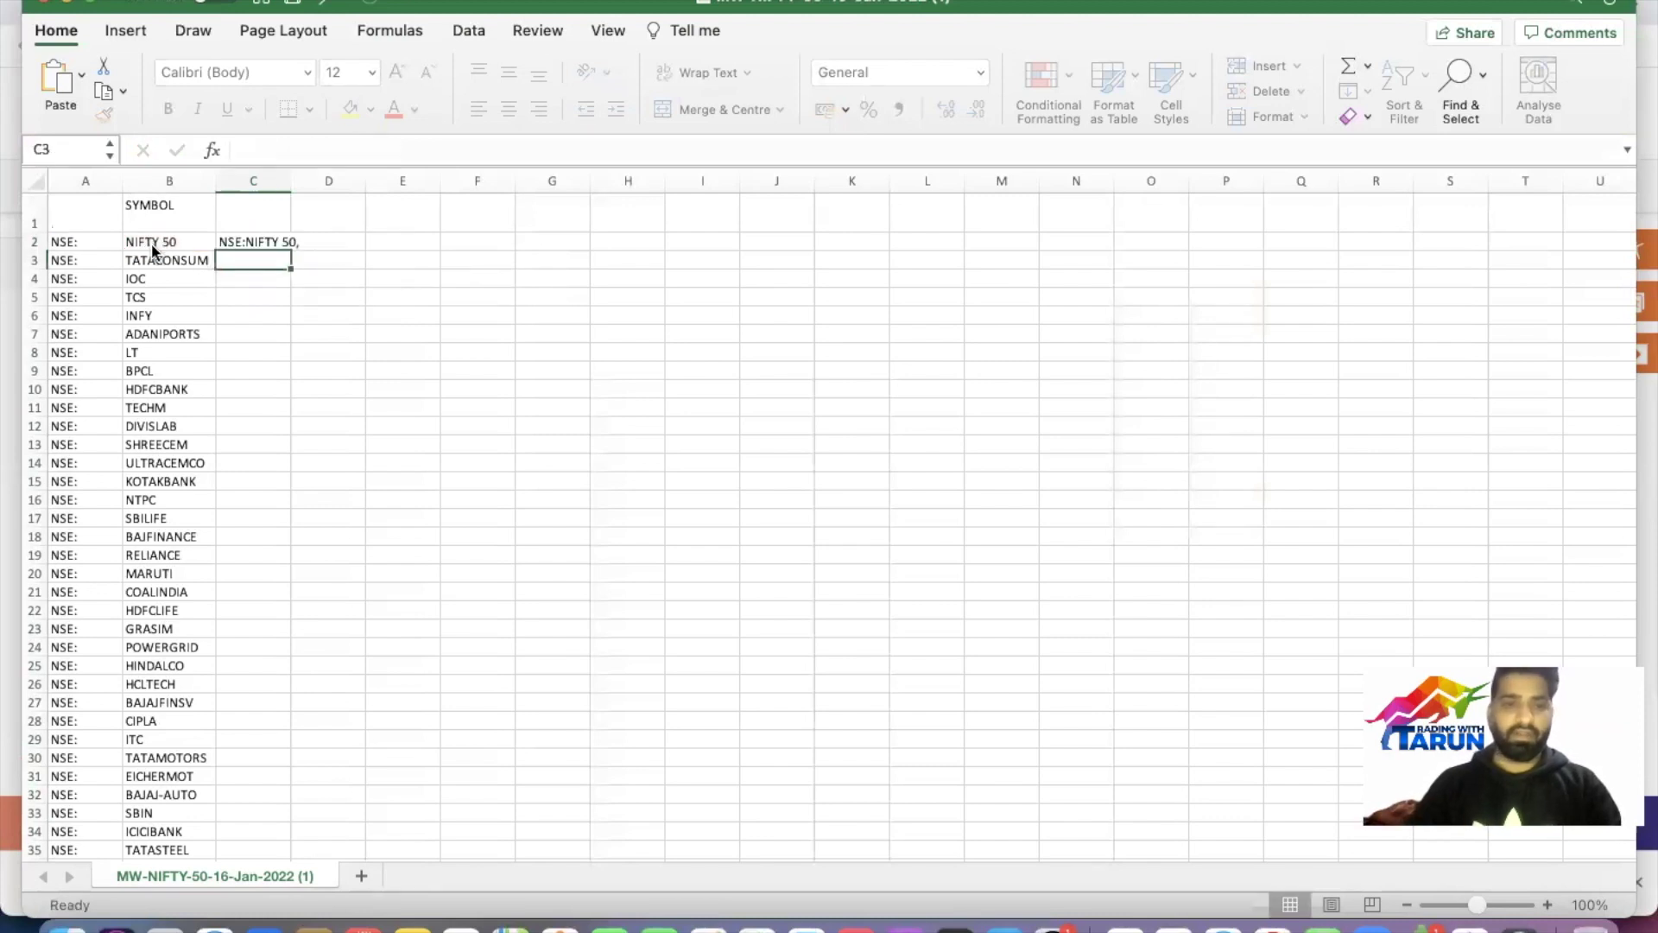
pyautogui.moveTo(290, 180); pyautogui.dragTo(355, 180)
pyautogui.click(299, 368)
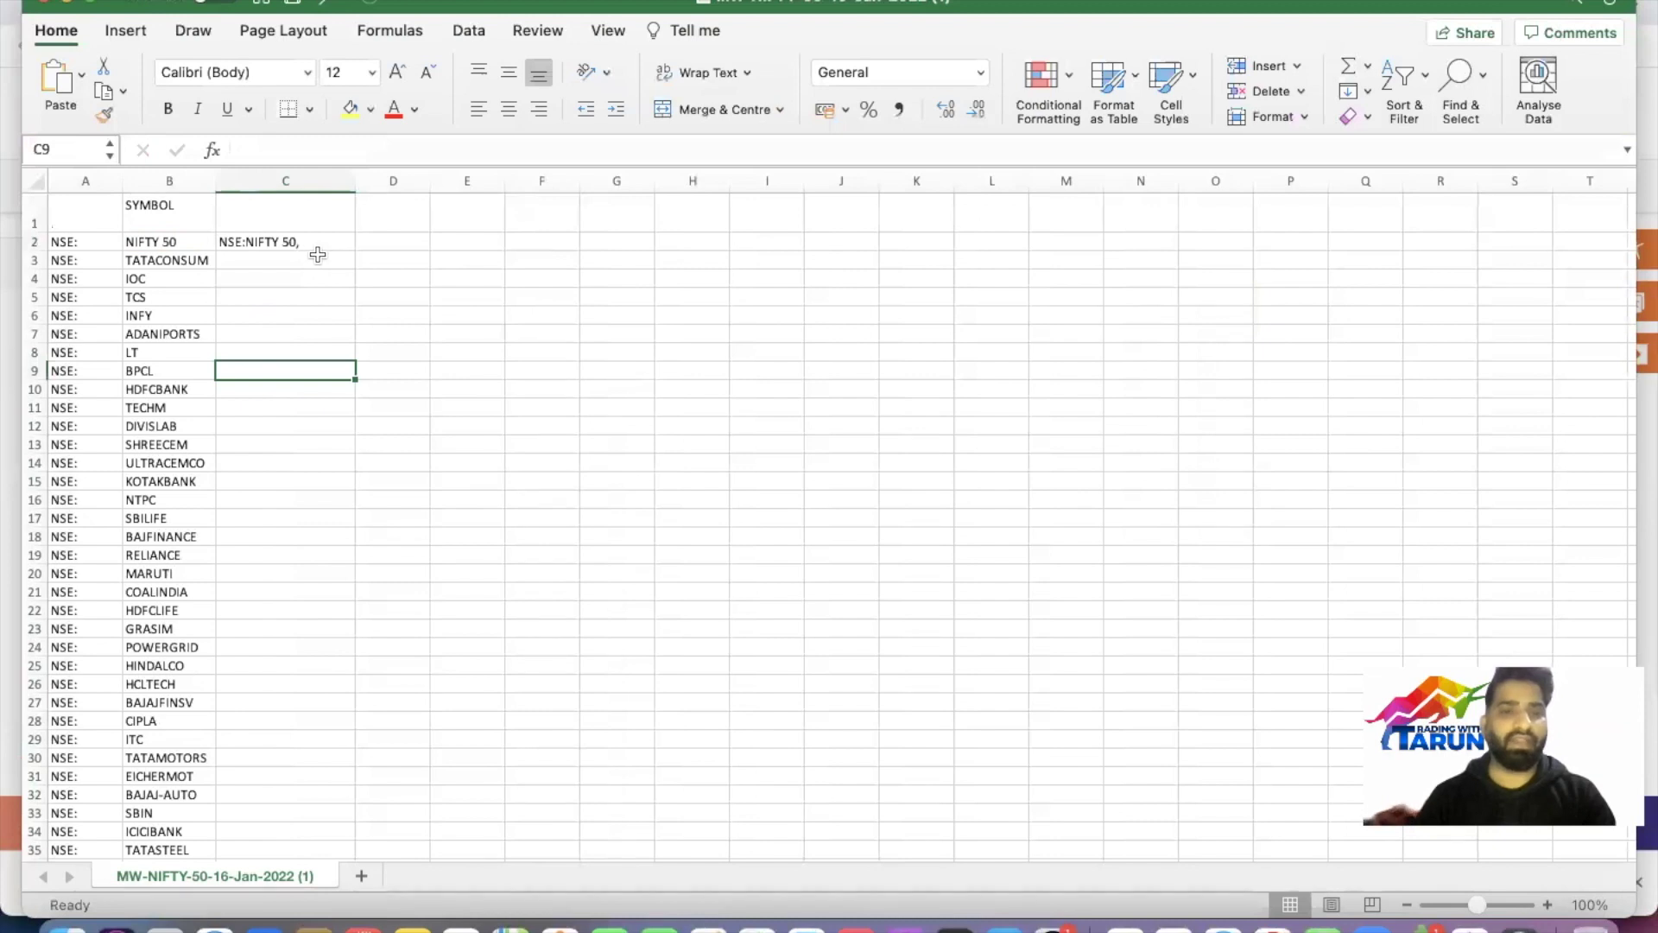
# Switch to the TradingView chart in the browser and add the NSE stock IRCTC to the Nifty 50 watchlist
pyautogui.press('super+Tab')
pyautogui.click(647, 888)
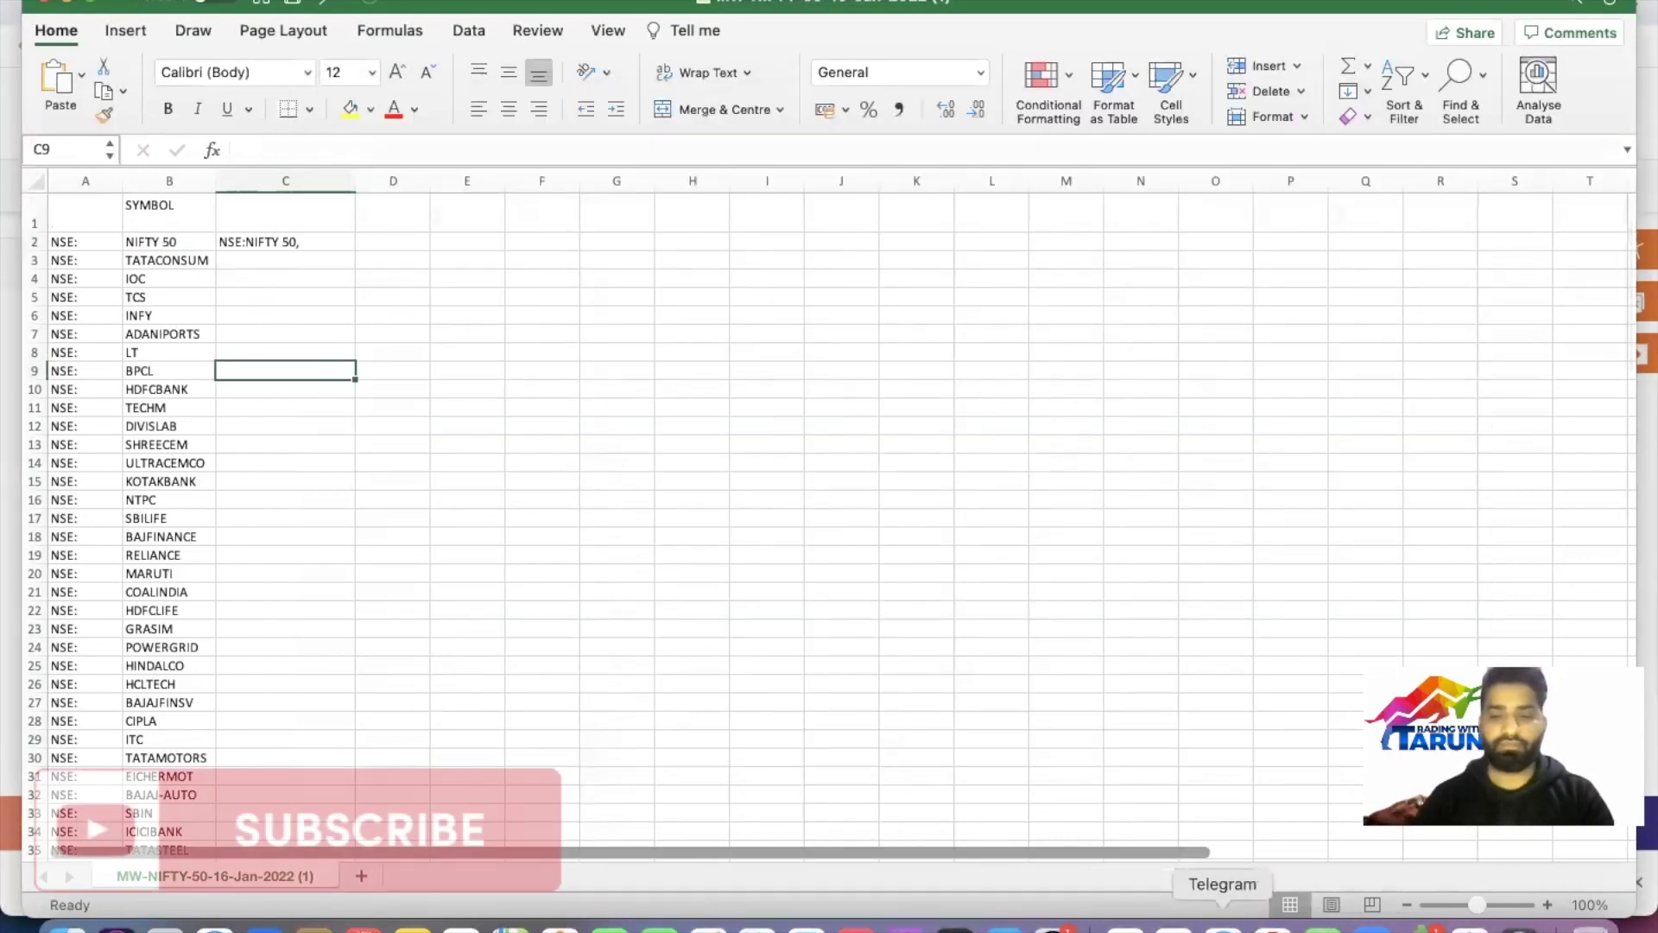
pyautogui.click(1273, 928)
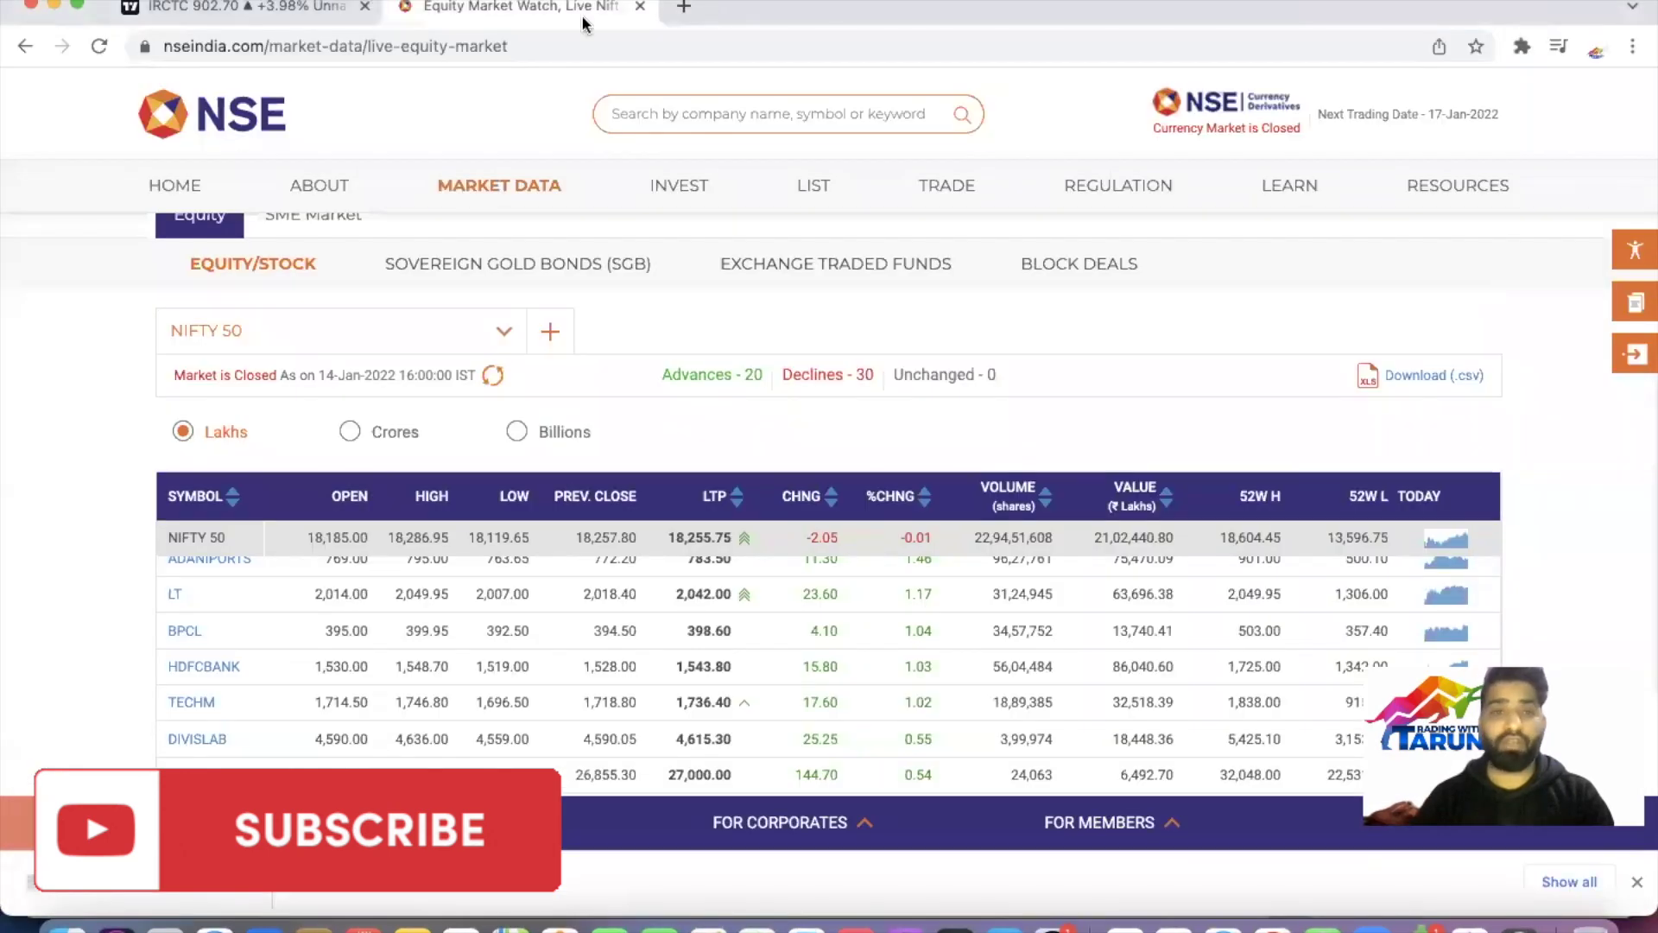
pyautogui.click(315, 9)
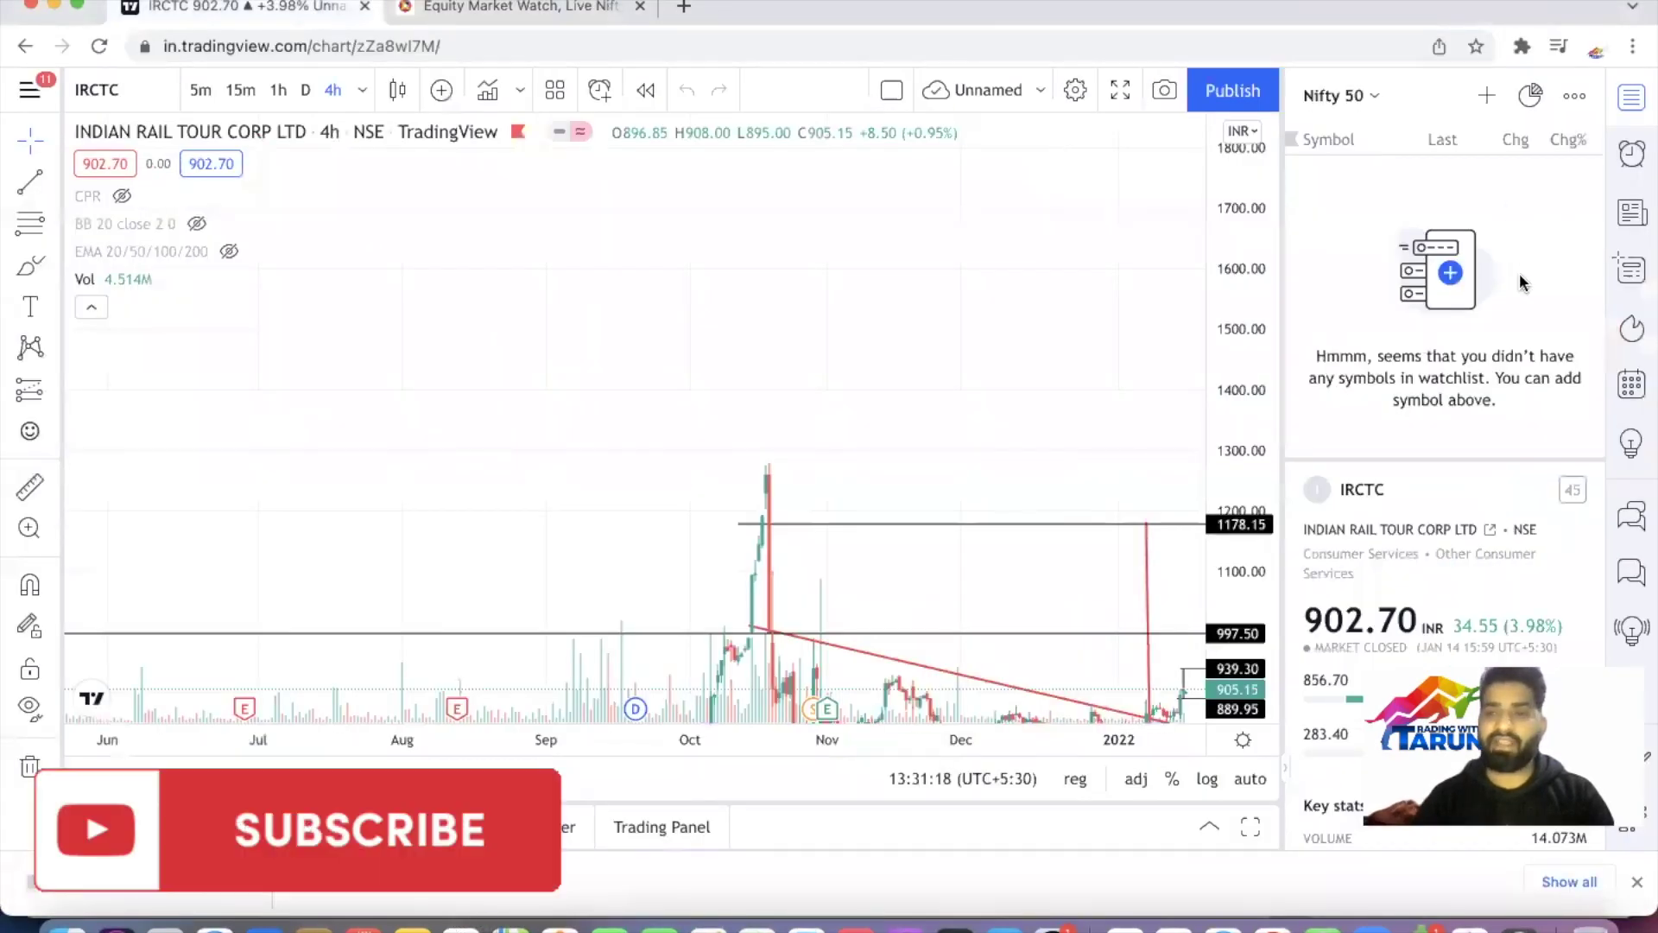
pyautogui.click(1488, 97)
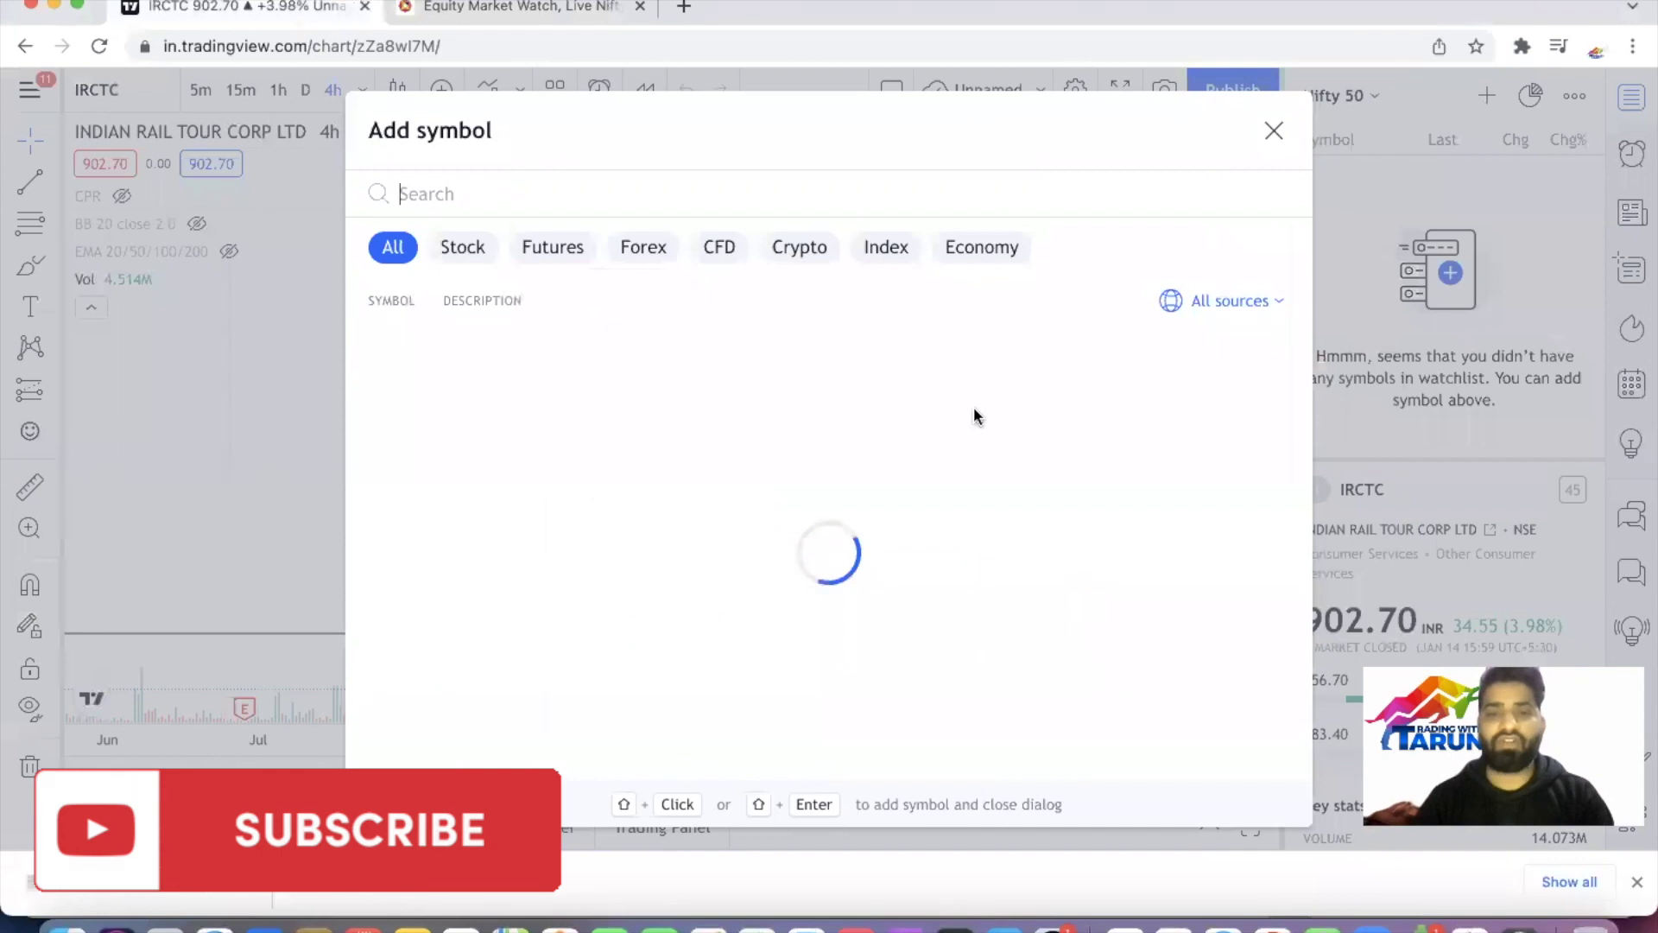
pyautogui.write('IR')
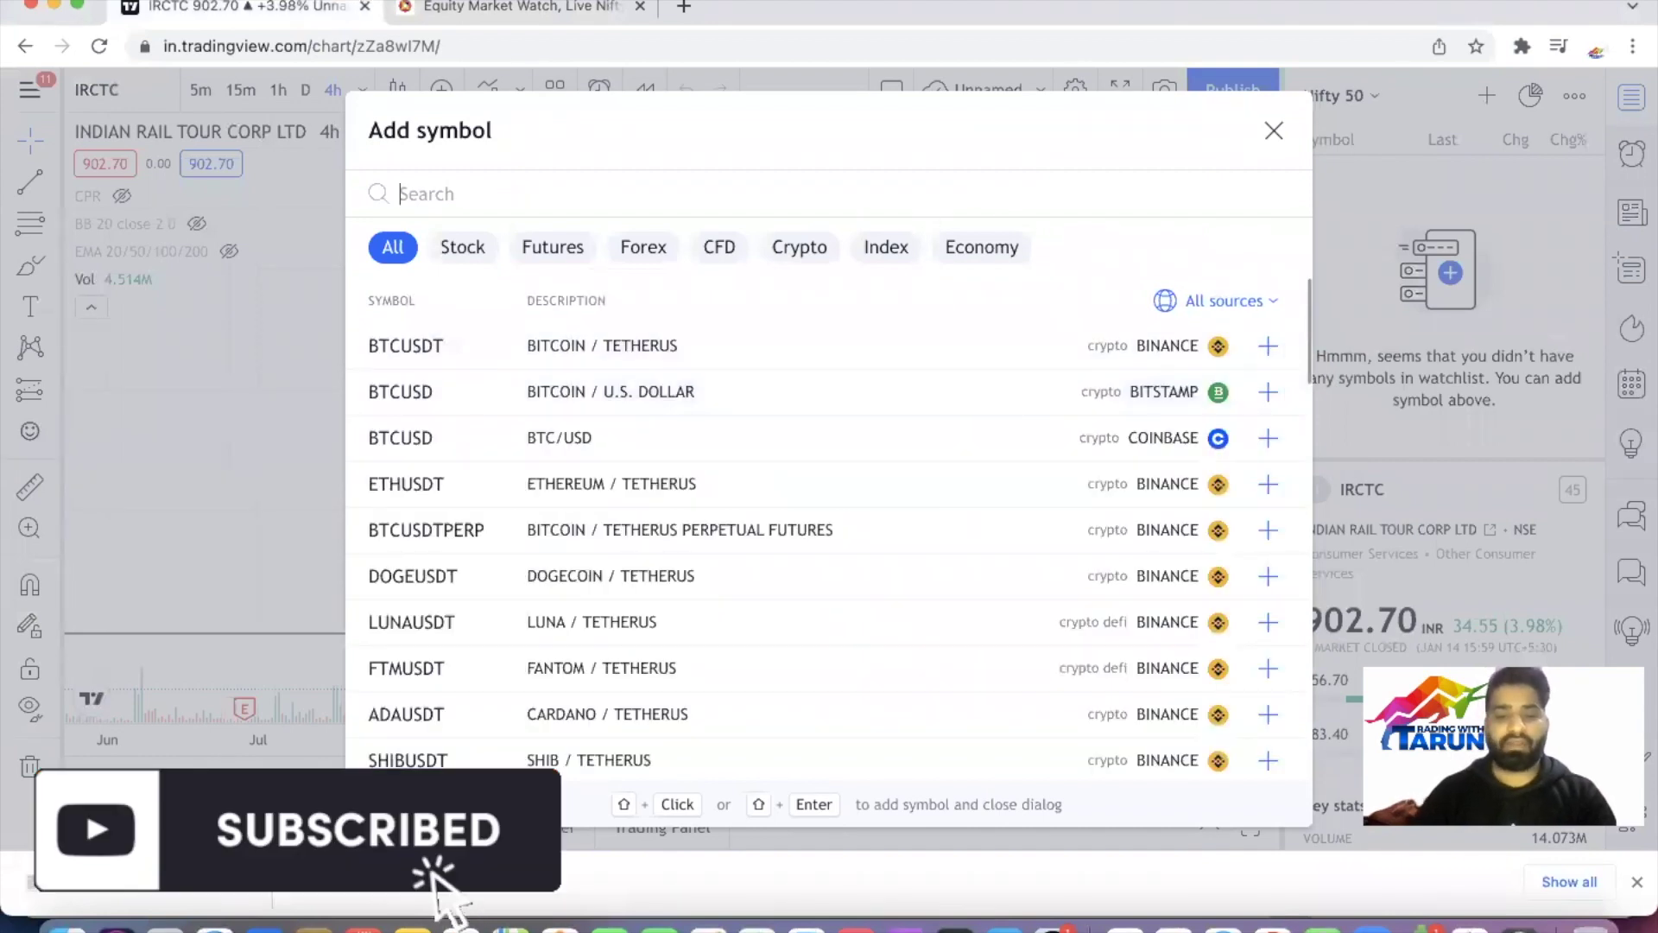
pyautogui.write('CTC')
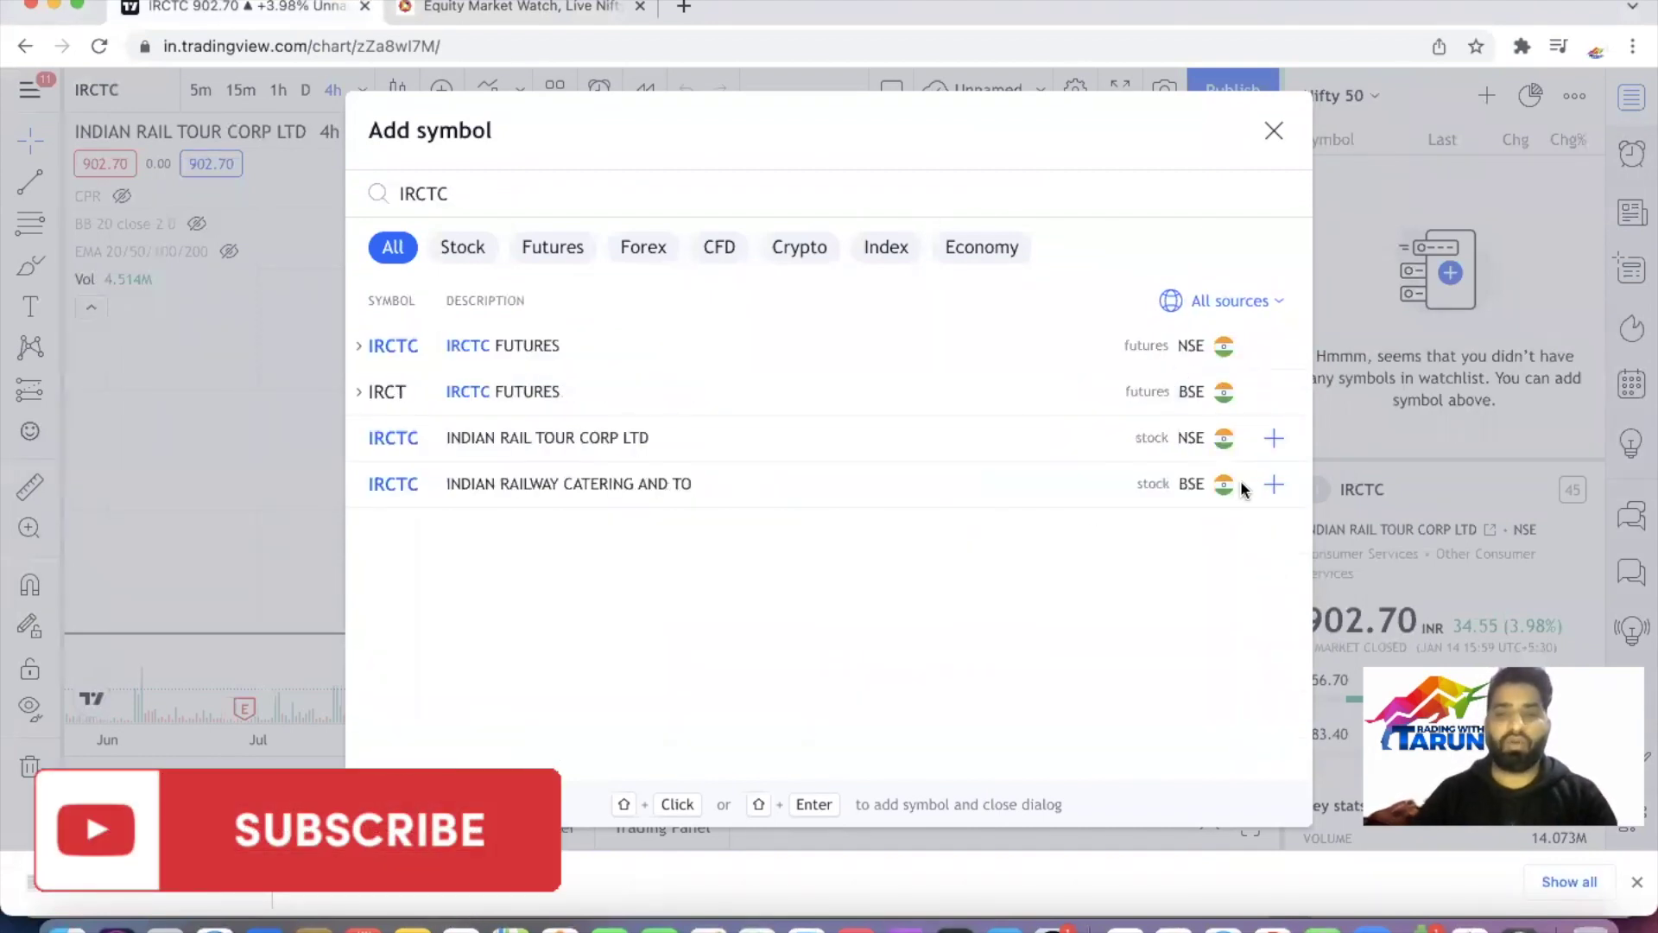
pyautogui.click(1274, 438)
# Search for "INDUS", add the NSE stock INDUSINDBK to the watchlist, and close the symbol search
pyautogui.write('IDCY')
pyautogui.press('BackSpace')
pyautogui.press('BackSpace')
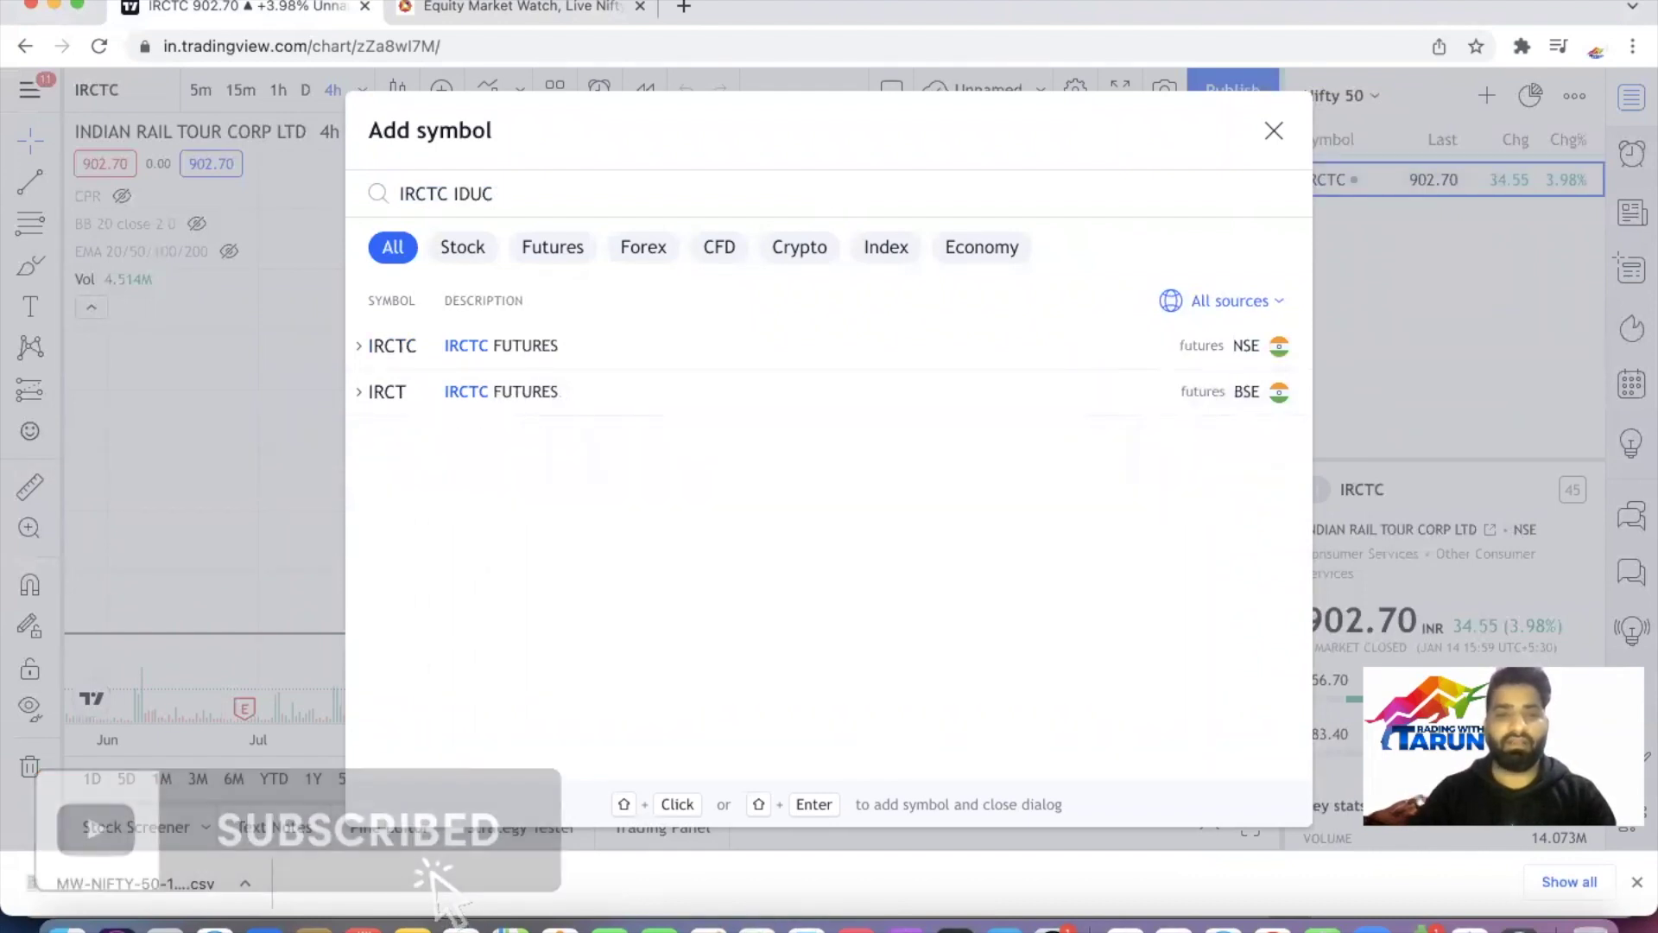
pyautogui.press('BackSpace')
pyautogui.write('ND')
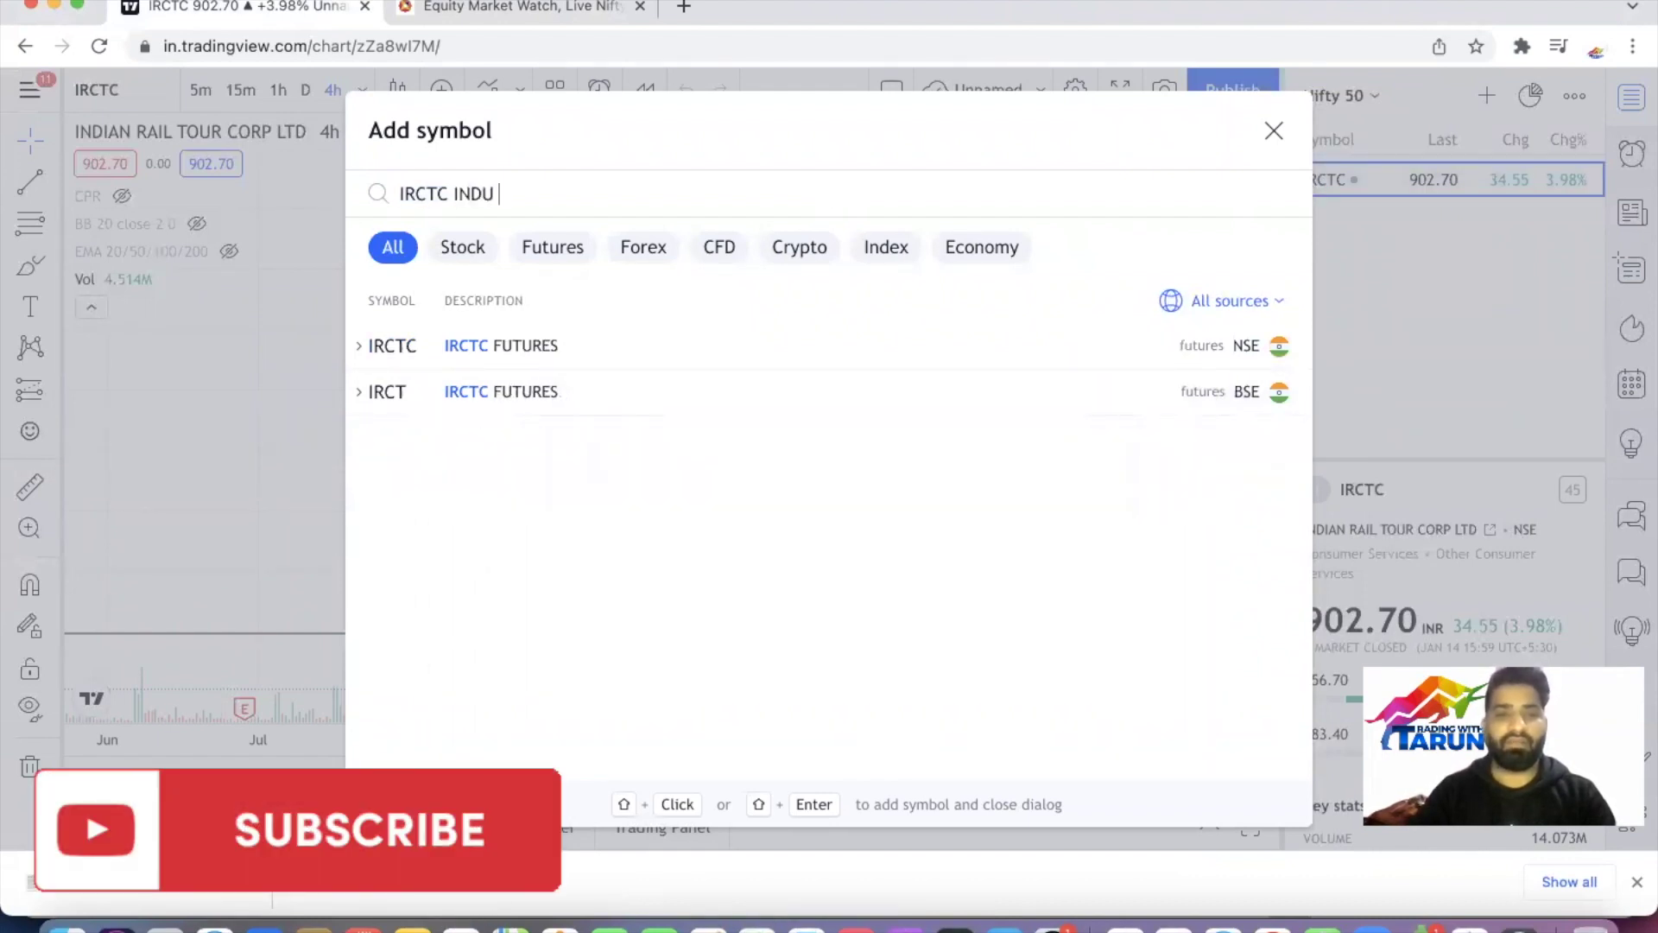
pyautogui.press('BackSpace')
pyautogui.press('BackSpace')
pyautogui.press('BackSpace')
pyautogui.press('BackSpace')
pyautogui.press('BackSpace')
pyautogui.press('BackSpace')
pyautogui.write('INDUS')
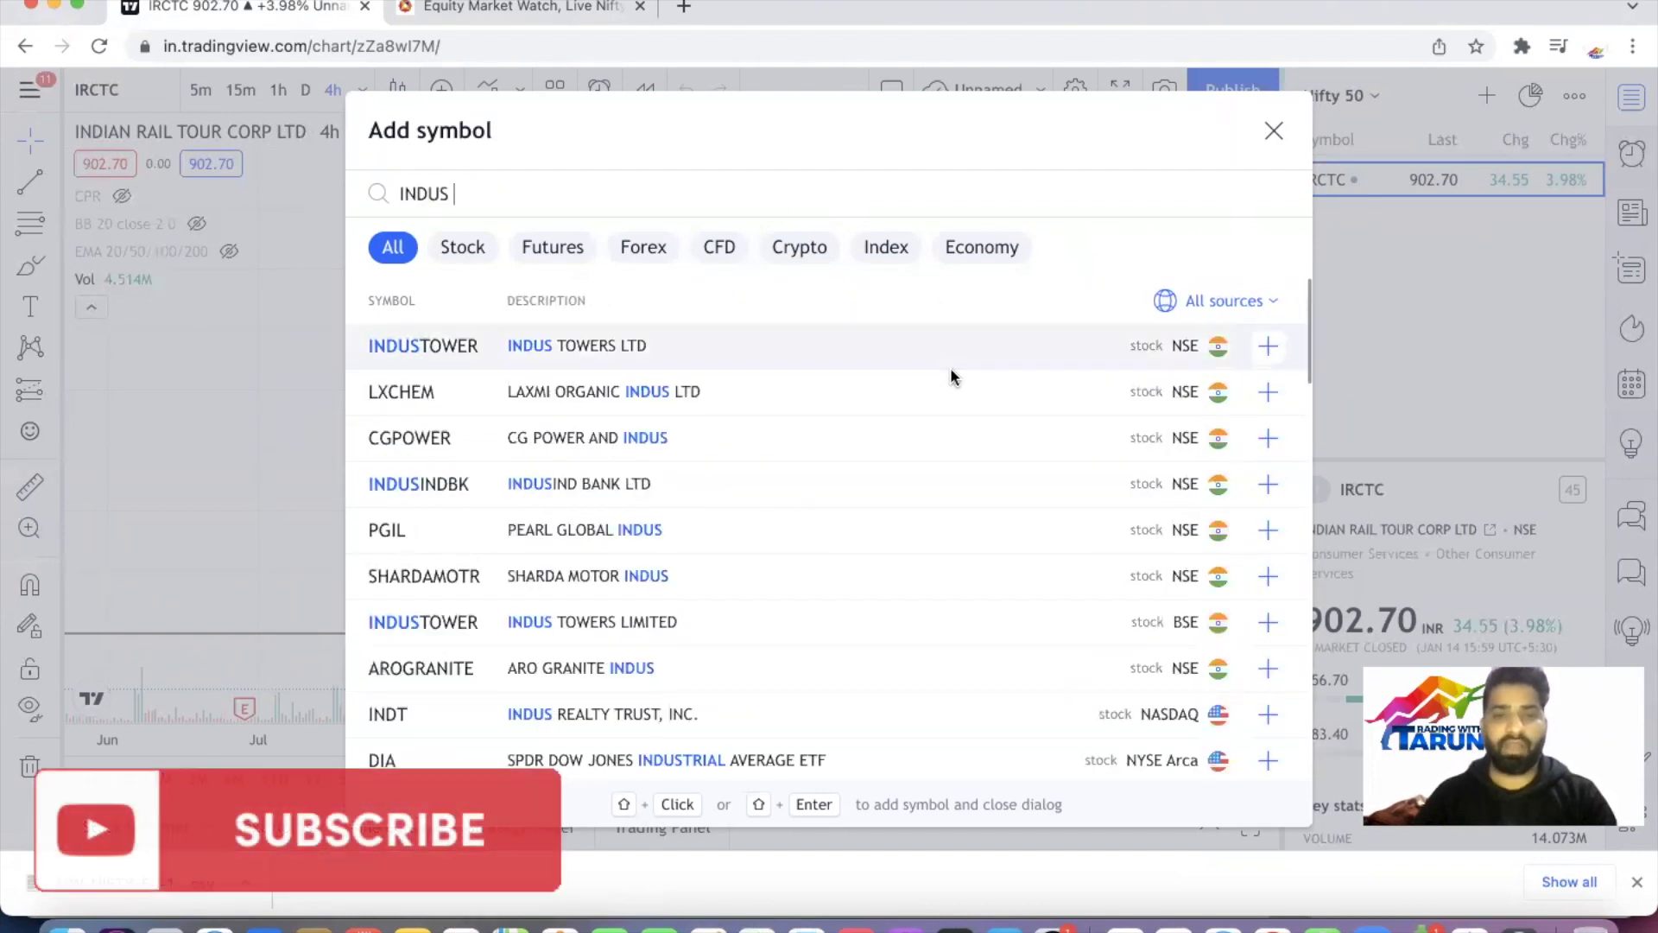
pyautogui.click(1268, 484)
pyautogui.click(1277, 130)
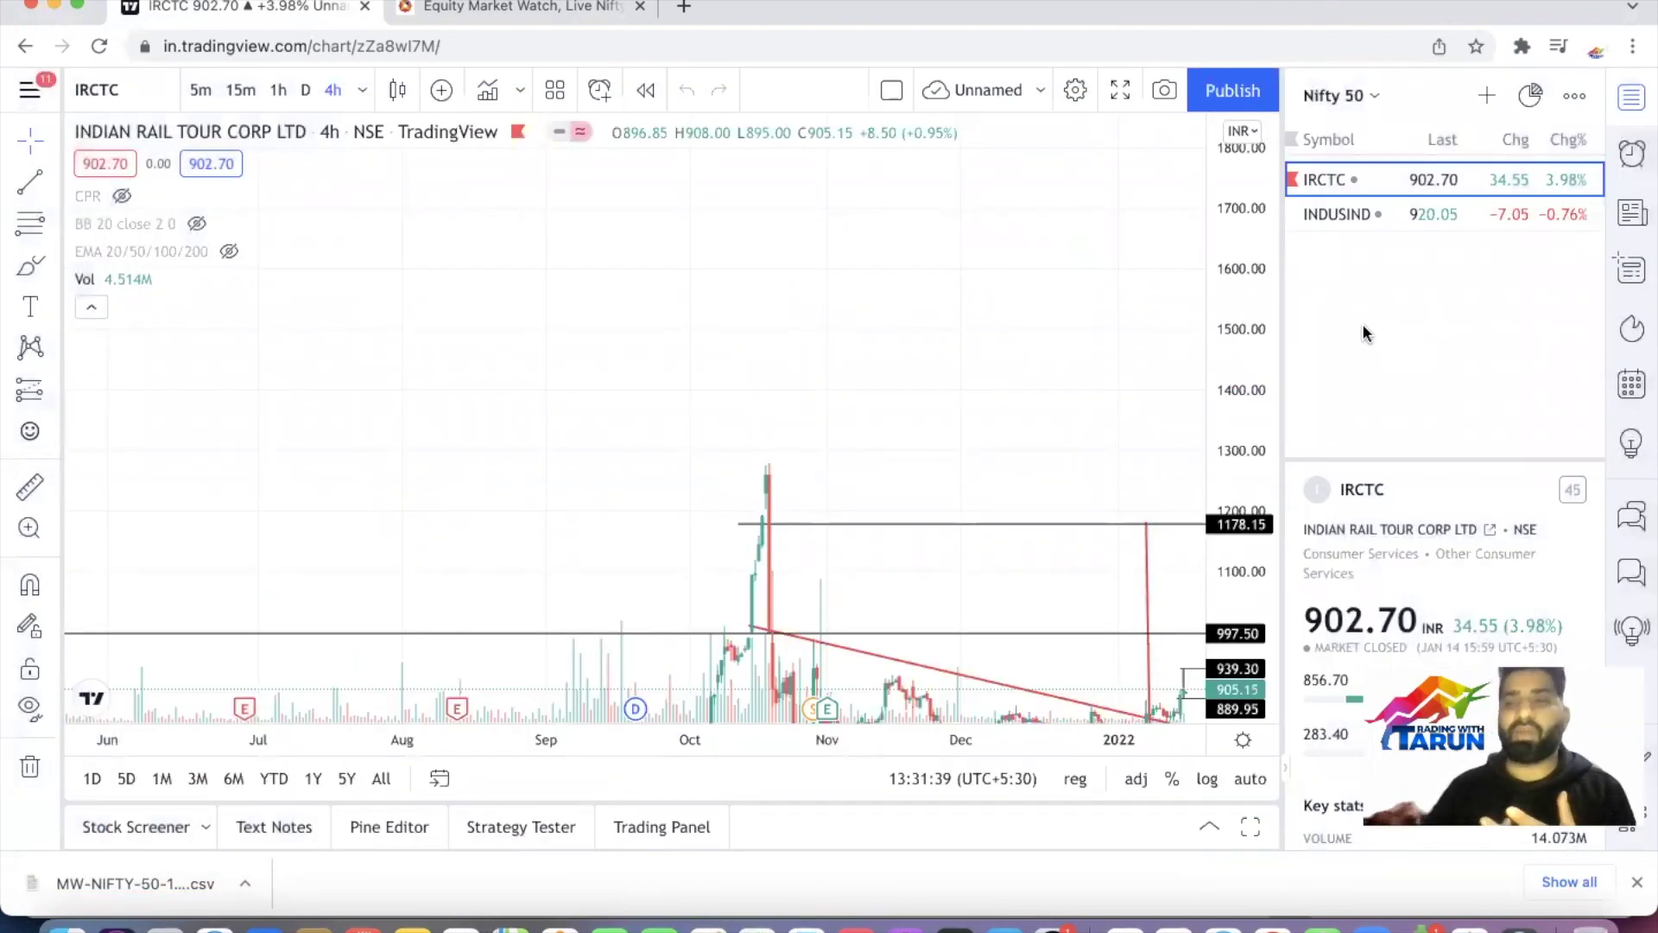
# Remove IRCTC and INDUSINDBK from the Nifty 50 watchlist
pyautogui.click(1585, 181)
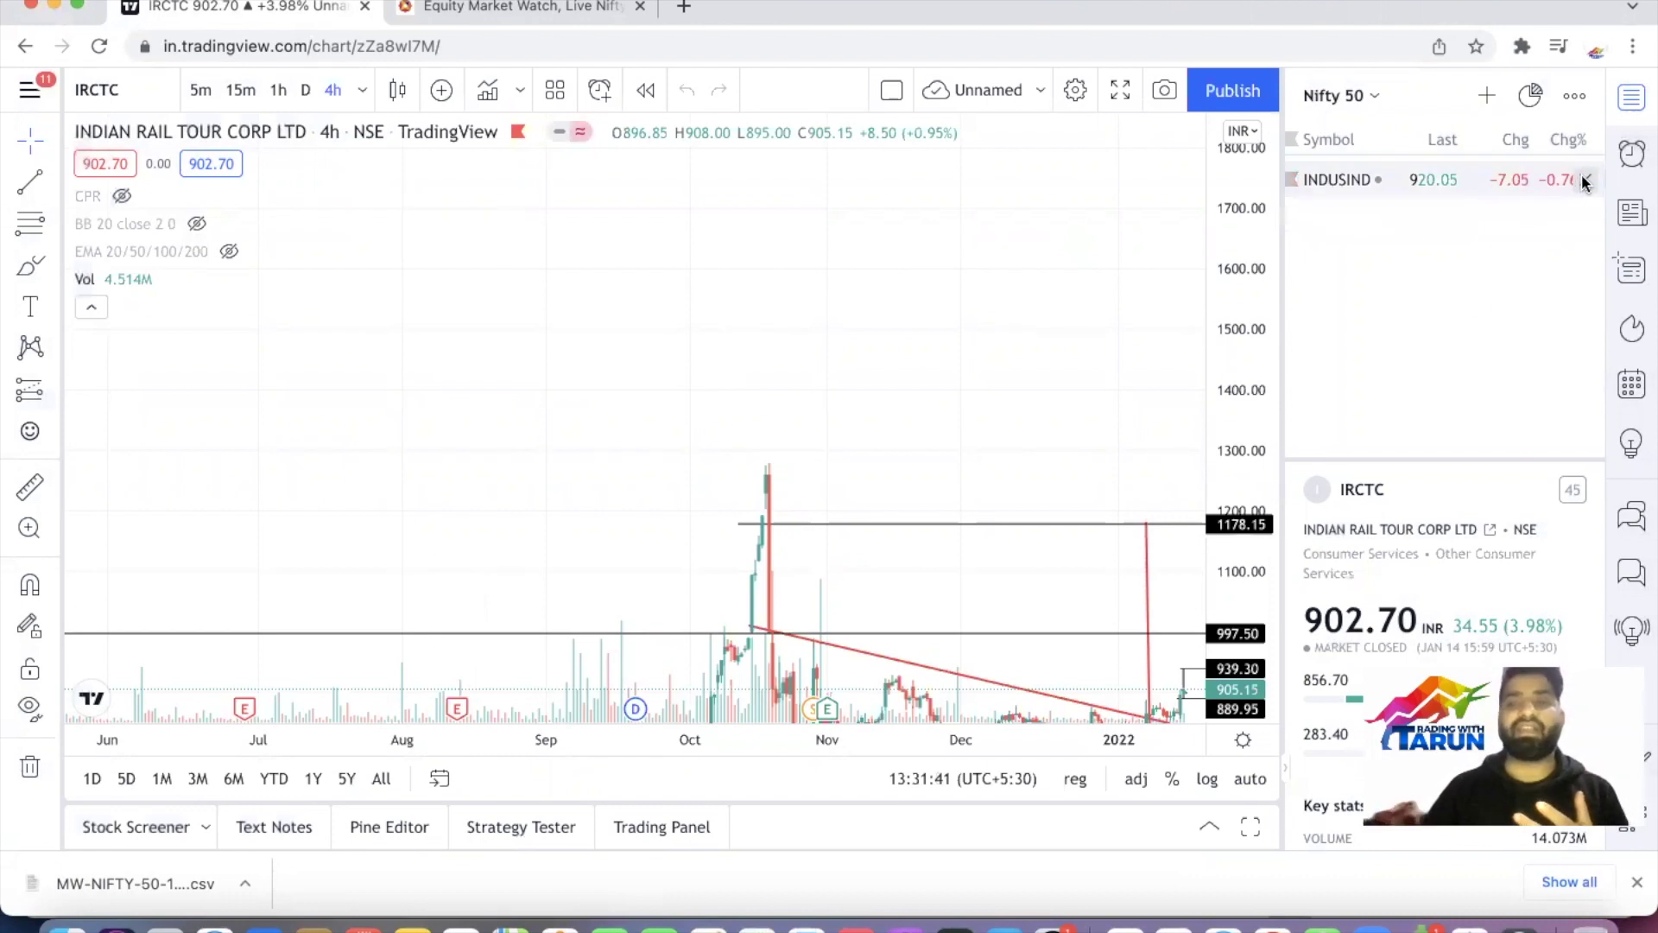
pyautogui.click(1585, 181)
# Switch back to the Excel sheet and fill the C2 formula down column C to row 52
pyautogui.press('super+Tab')
pyautogui.click(343, 279)
pyautogui.click(317, 240)
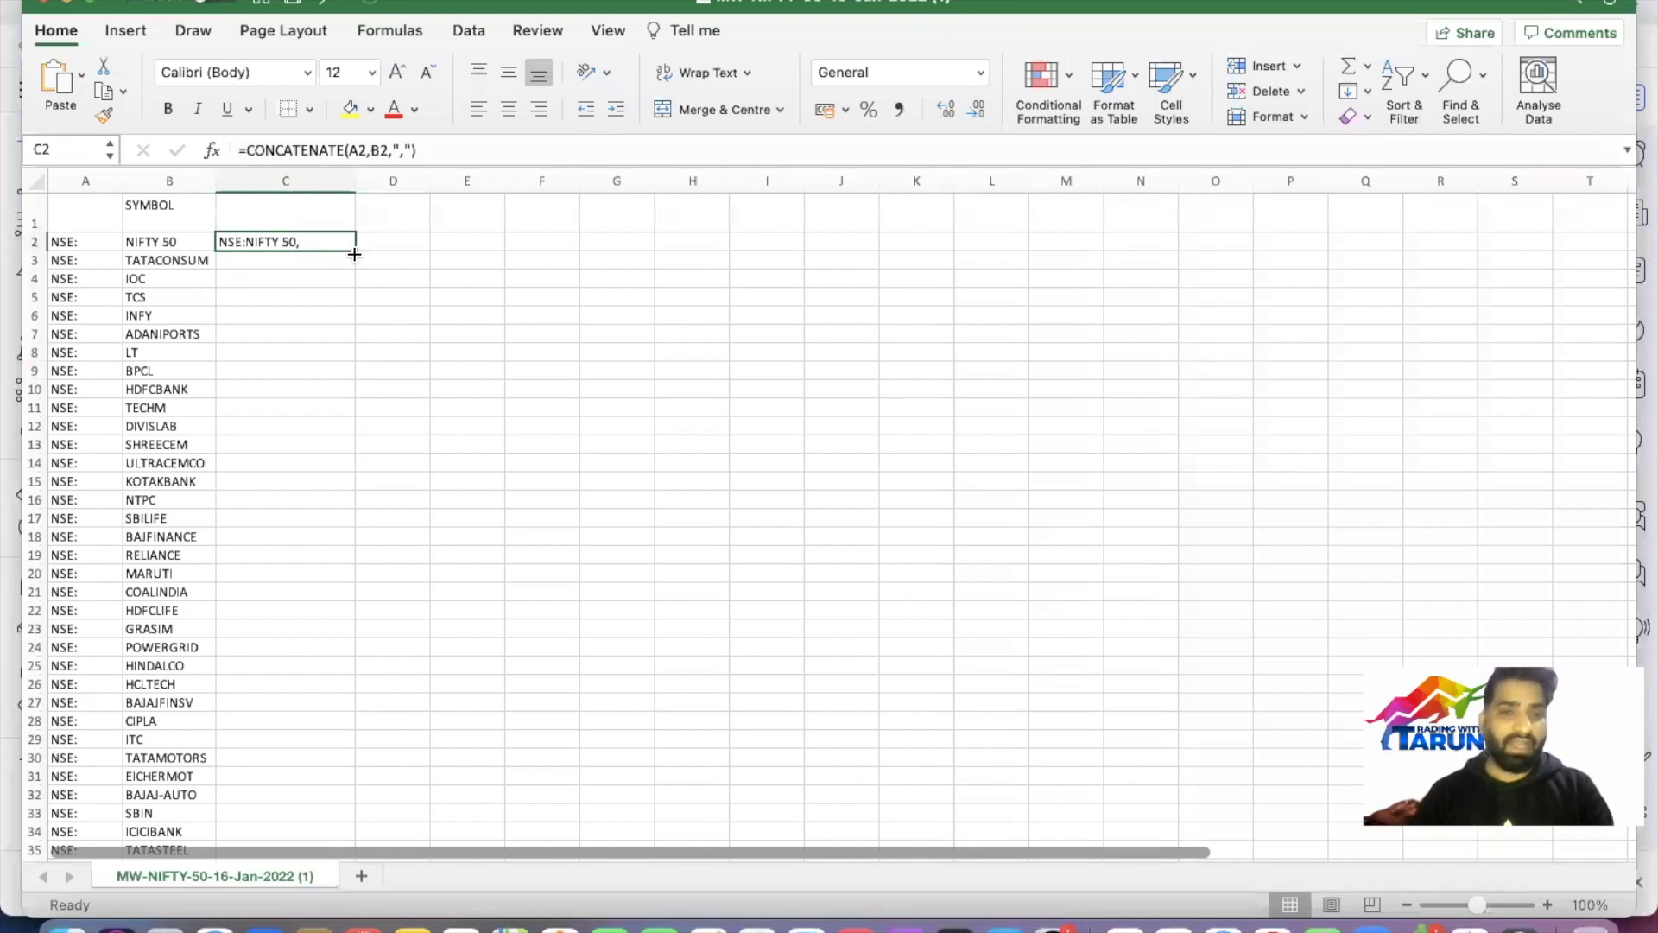
pyautogui.moveTo(354, 251); pyautogui.dragTo(343, 803)
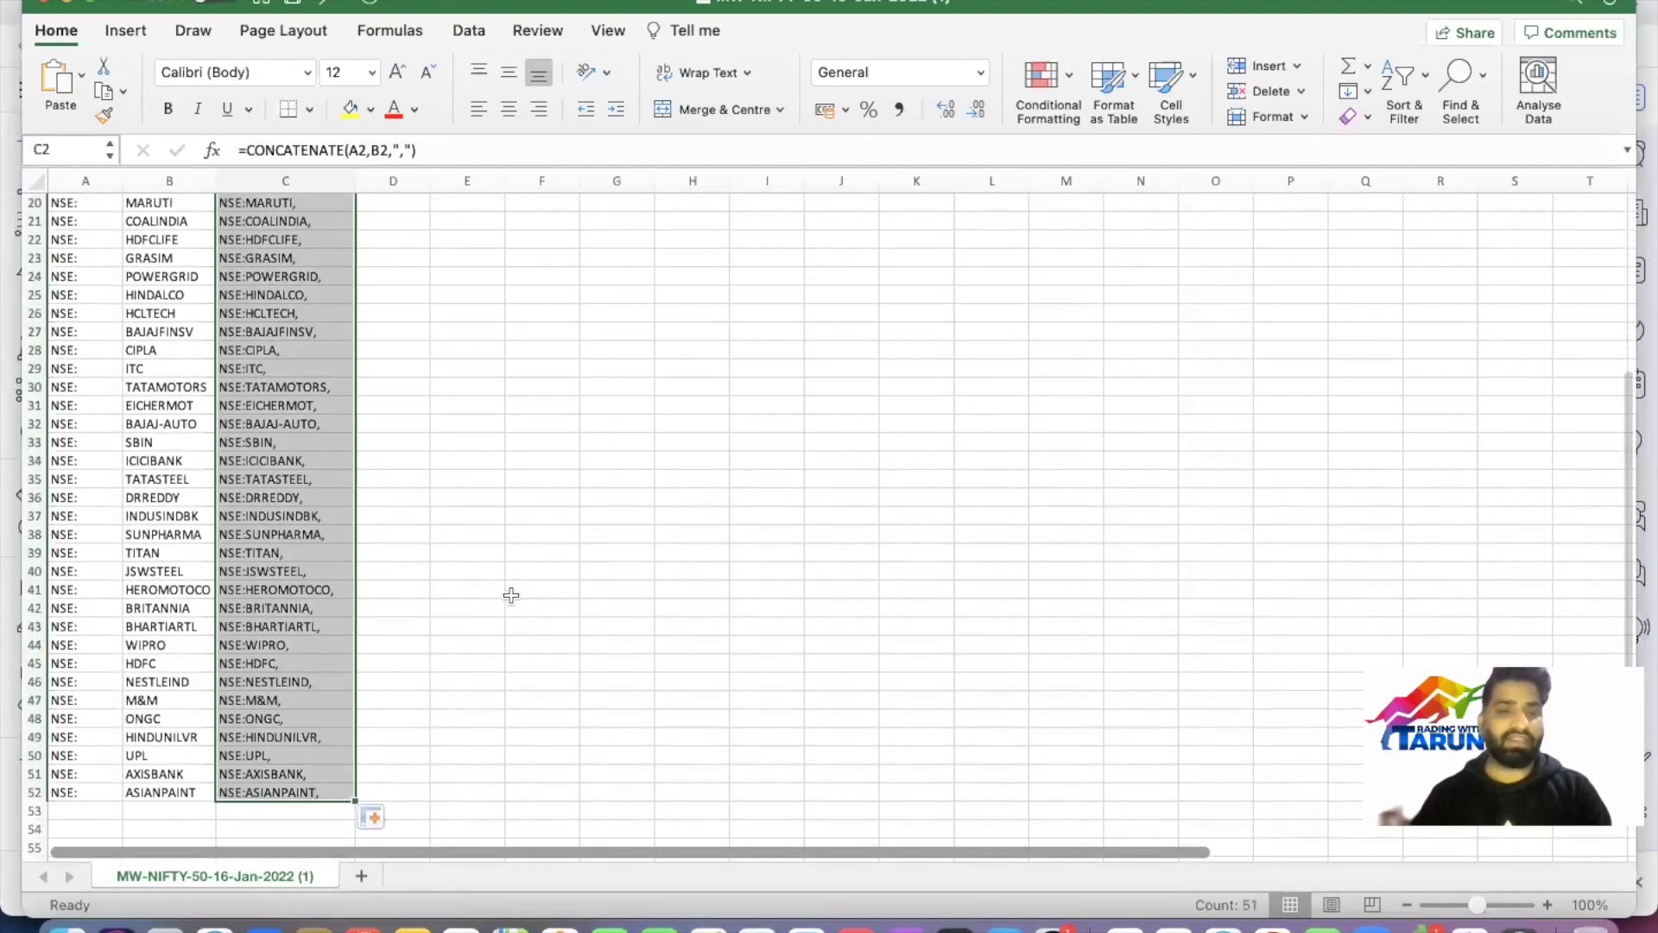
# Review the combined symbols in column C from the last row back up to the first
pyautogui.scroll(-2, 512, 595)
pyautogui.click(511, 595)
pyautogui.scroll(8, 507, 504)
pyautogui.scroll(2, 507, 504)
pyautogui.click(507, 370)
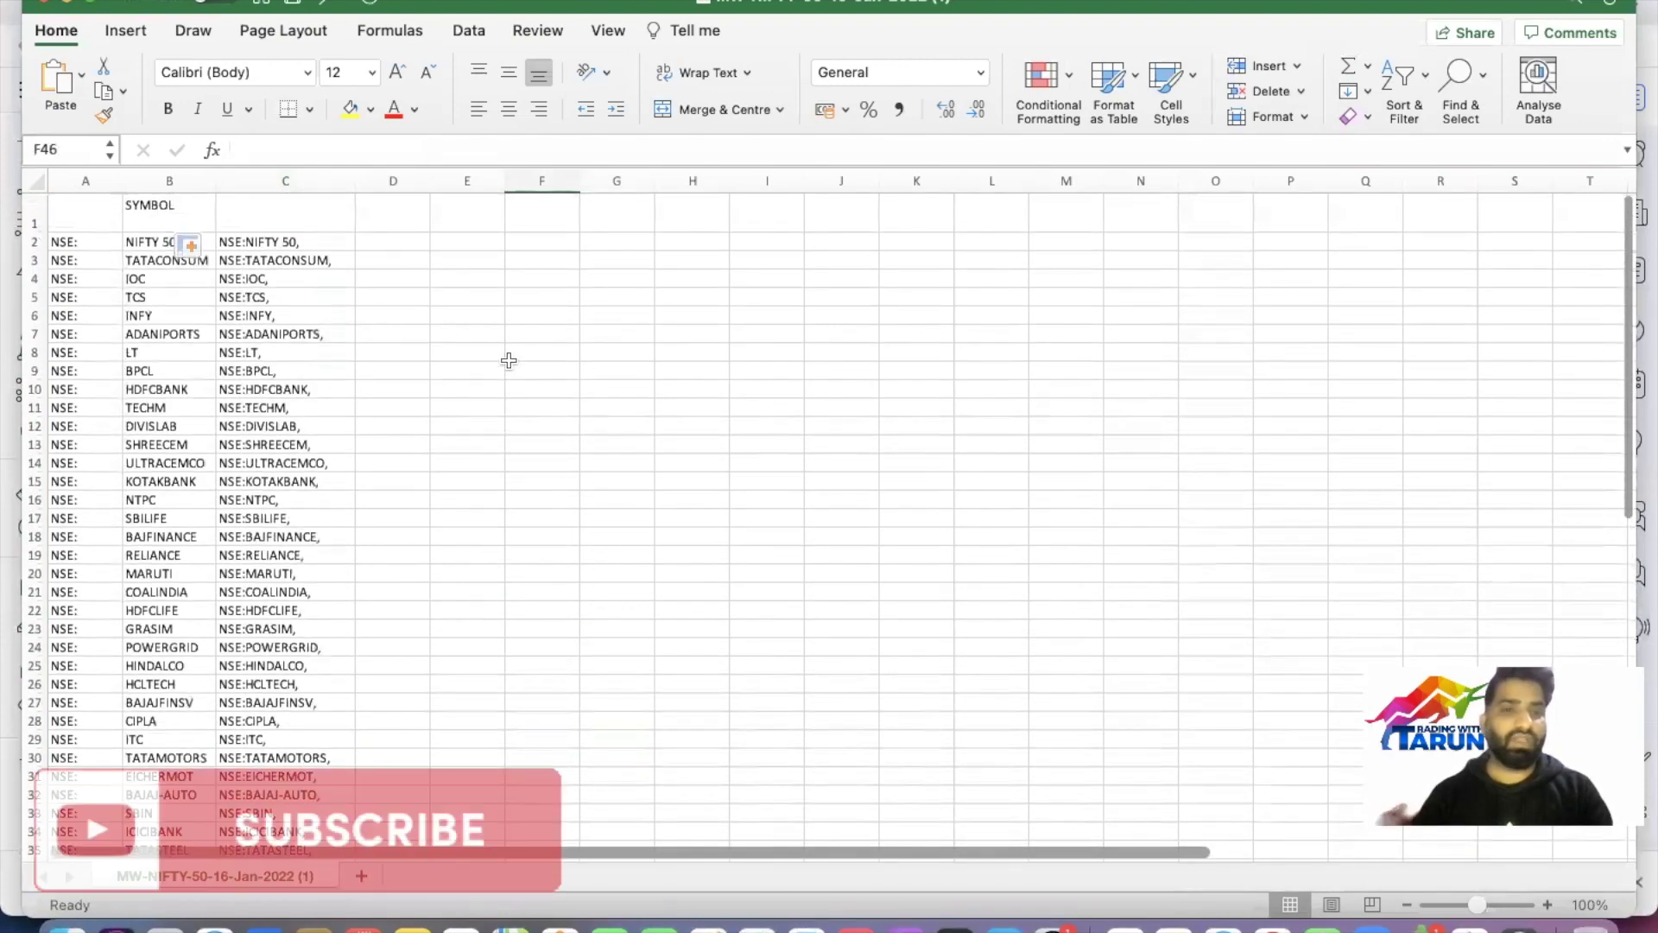
pyautogui.click(419, 297)
pyautogui.scroll(-2, 428, 499)
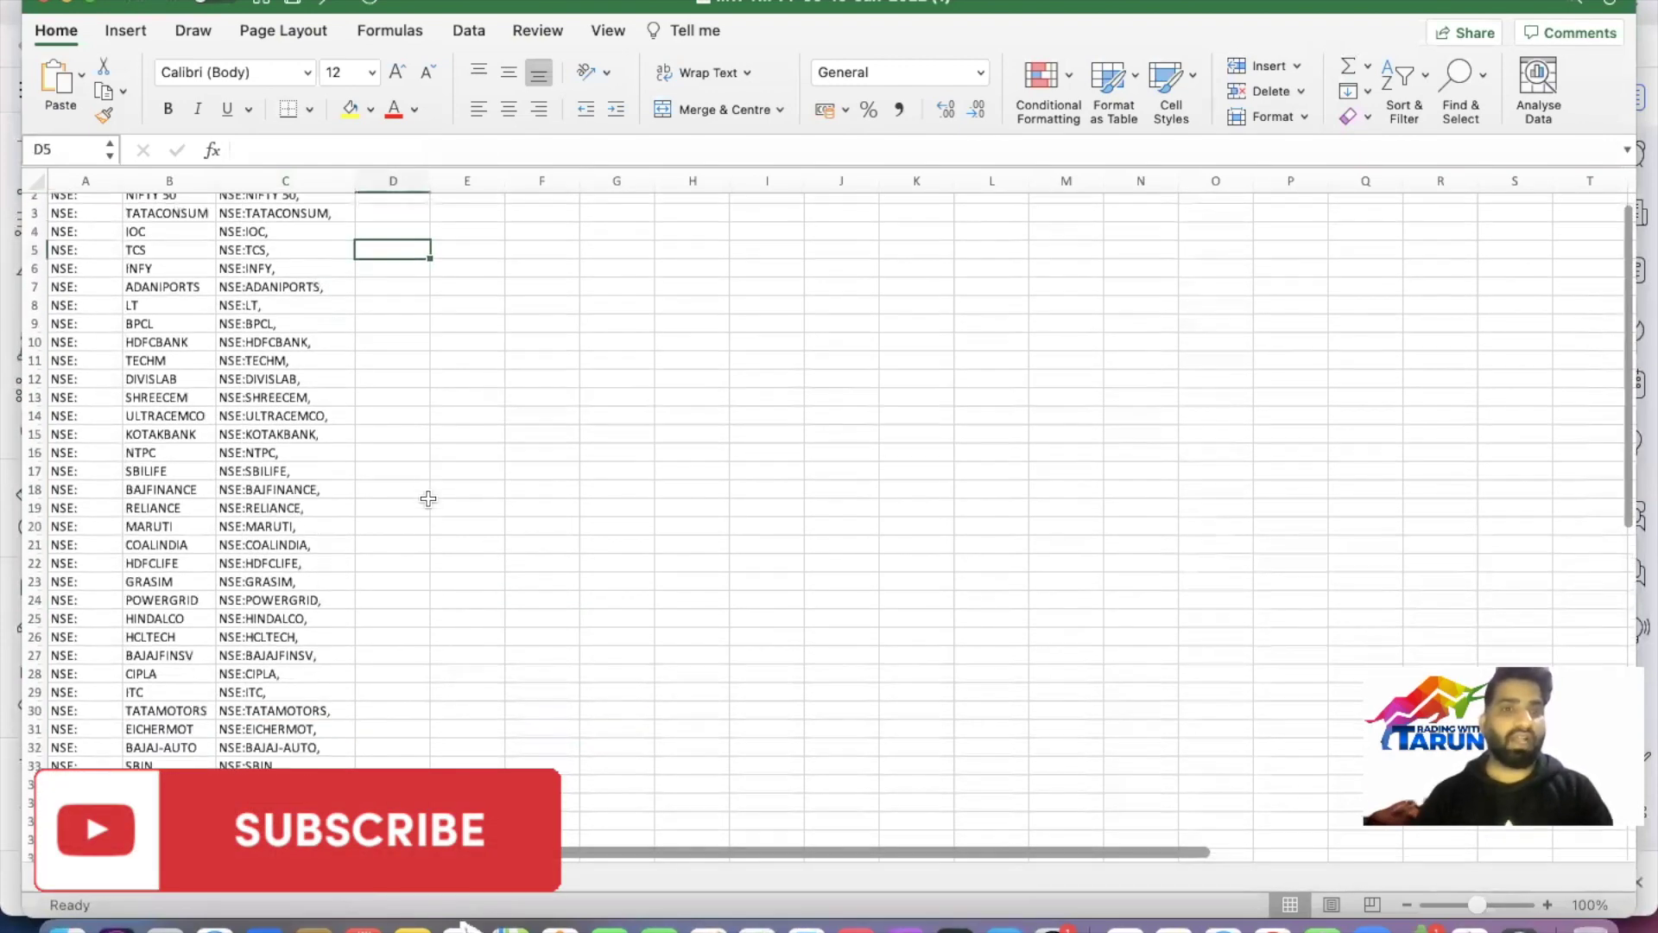
pyautogui.scroll(2, 429, 498)
# Select the combined symbols in column C from C2 down through the last symbol in row 52 and copy them
pyautogui.click(325, 243)
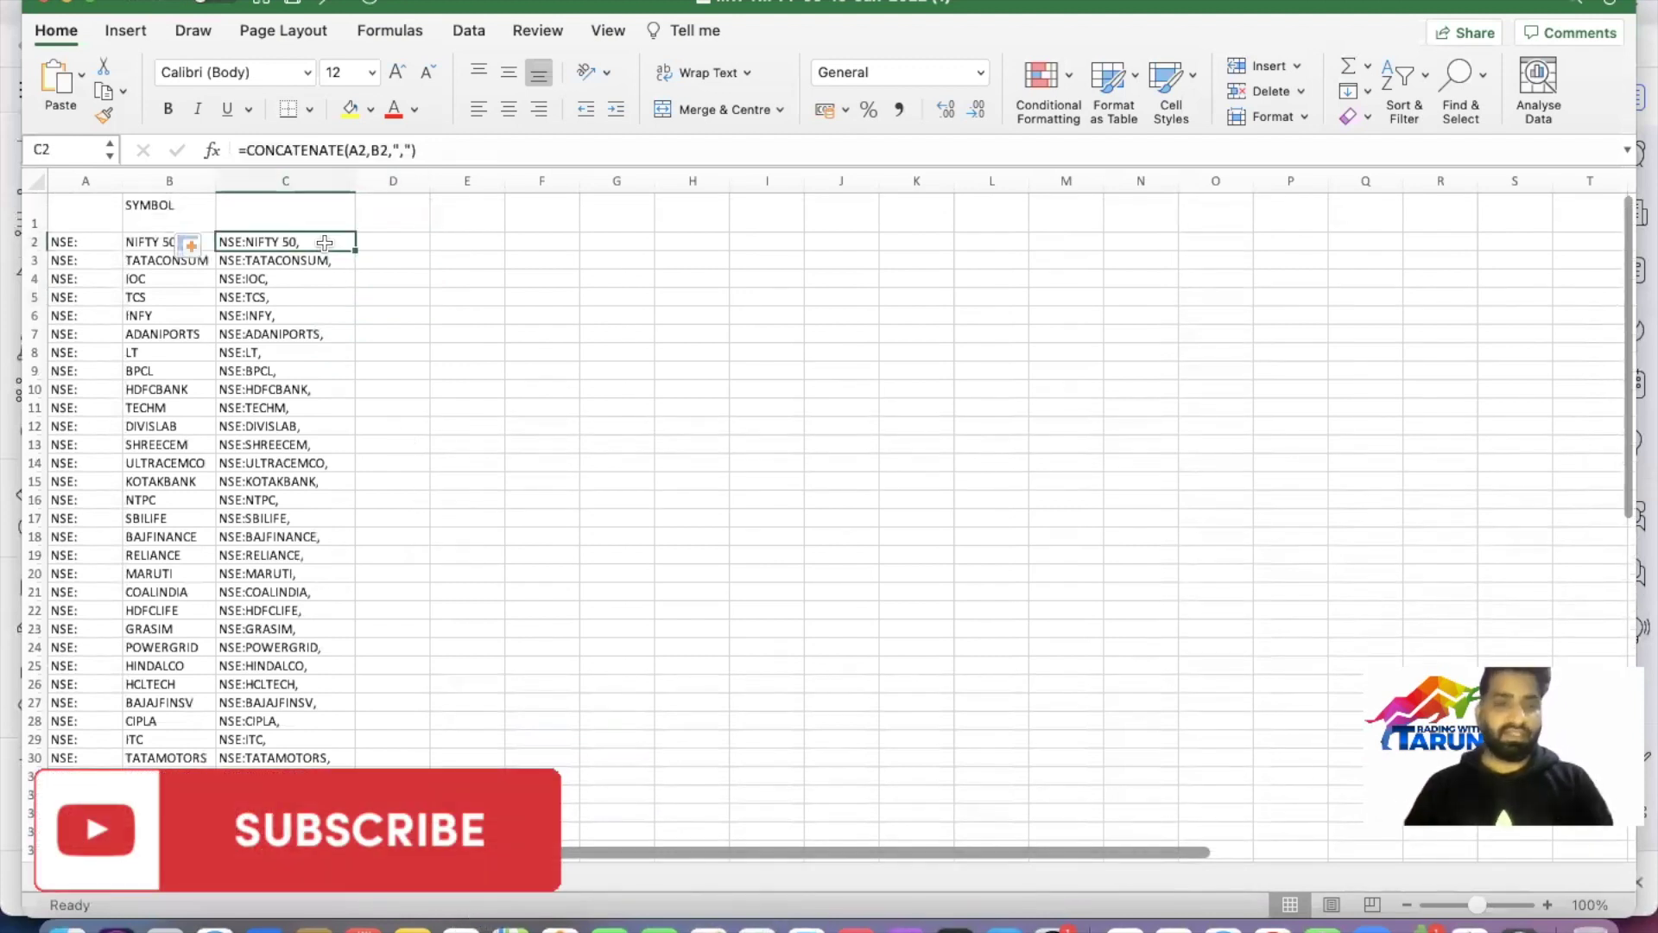
pyautogui.hotkey('shift', 'Down')
pyautogui.hotkey('shift', 'Down')
pyautogui.hotkey('shift', 'Down')
pyautogui.hotkey('shift', 'Down')
pyautogui.hotkey('shift', 'Down')
pyautogui.hotkey('shift', 'Down')
pyautogui.hotkey('shift', 'Down')
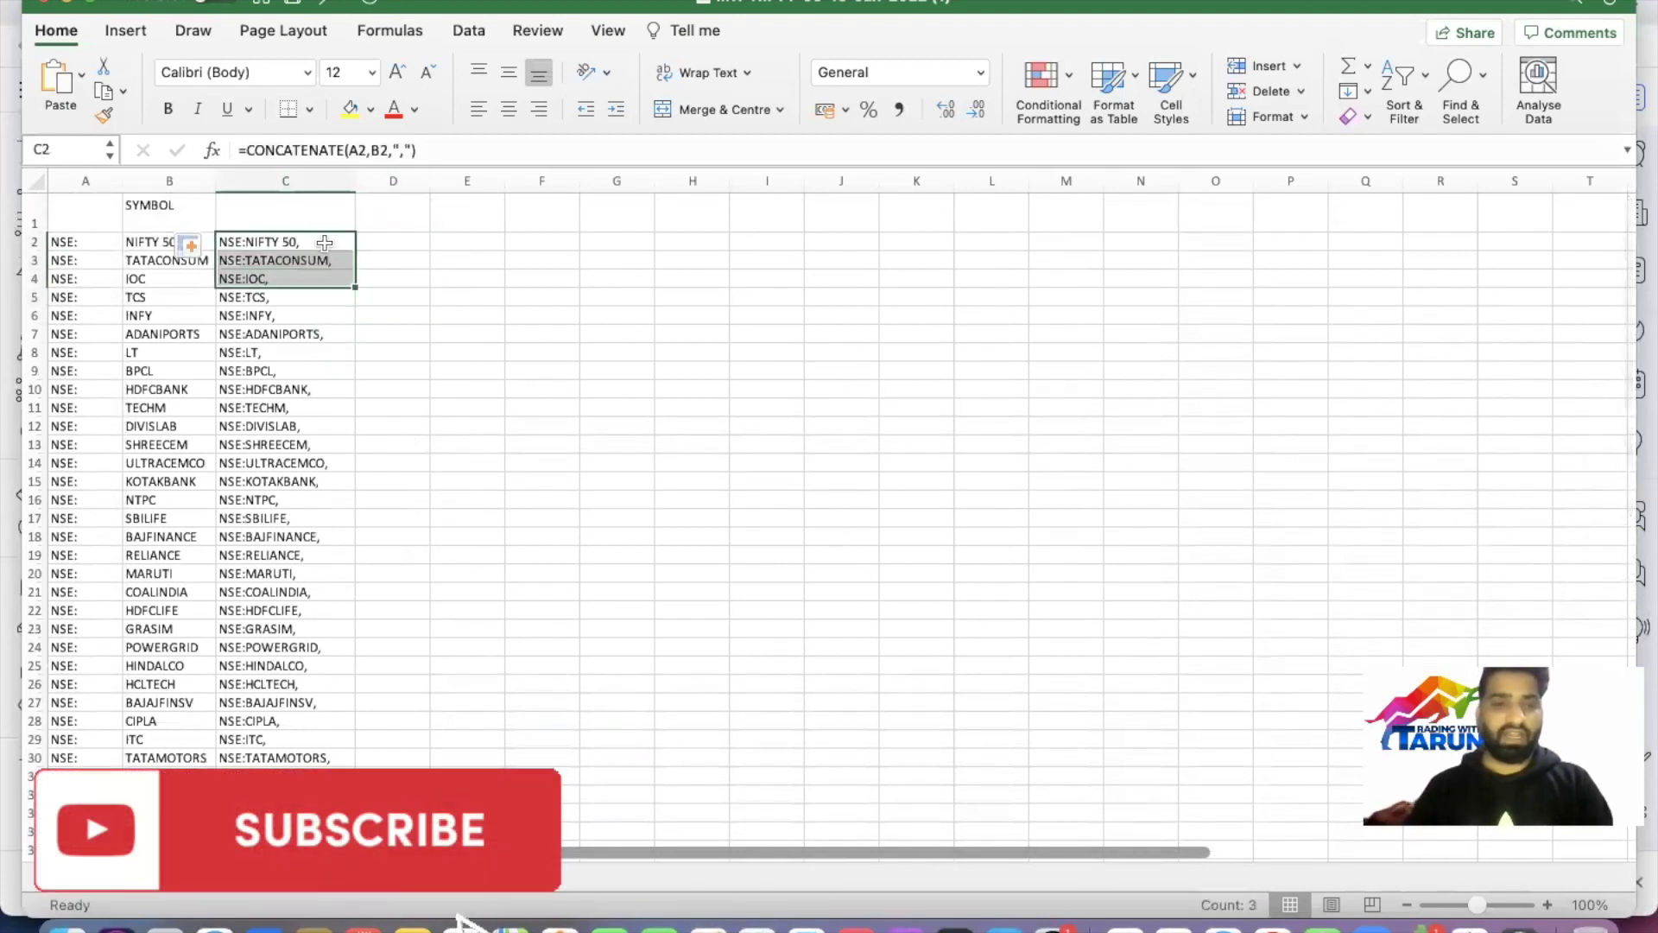
pyautogui.hotkey('shift', 'Down')
pyautogui.hotkey('shift', 'Down')
pyautogui.hotkey('shift', 'Down')
pyautogui.hotkey('shift', 'Down')
pyautogui.hotkey('shift', 'Down')
pyautogui.hotkey('shift', 'Down')
pyautogui.hotkey('shift', 'Down')
pyautogui.hotkey('shift', 'Down')
pyautogui.hotkey('shift', 'Down')
pyautogui.hotkey('shift', 'Down')
pyautogui.hotkey('shift', 'Down')
pyautogui.hotkey('shift', 'Down')
pyautogui.hotkey('shift', 'Down')
pyautogui.hotkey('shift', 'Down')
pyautogui.hotkey('shift', 'Down')
pyautogui.hotkey('shift', 'Down')
pyautogui.hotkey('shift', 'Down')
pyautogui.hotkey('shift', 'Down')
pyautogui.hotkey('shift', 'Down')
pyautogui.hotkey('shift', 'Down')
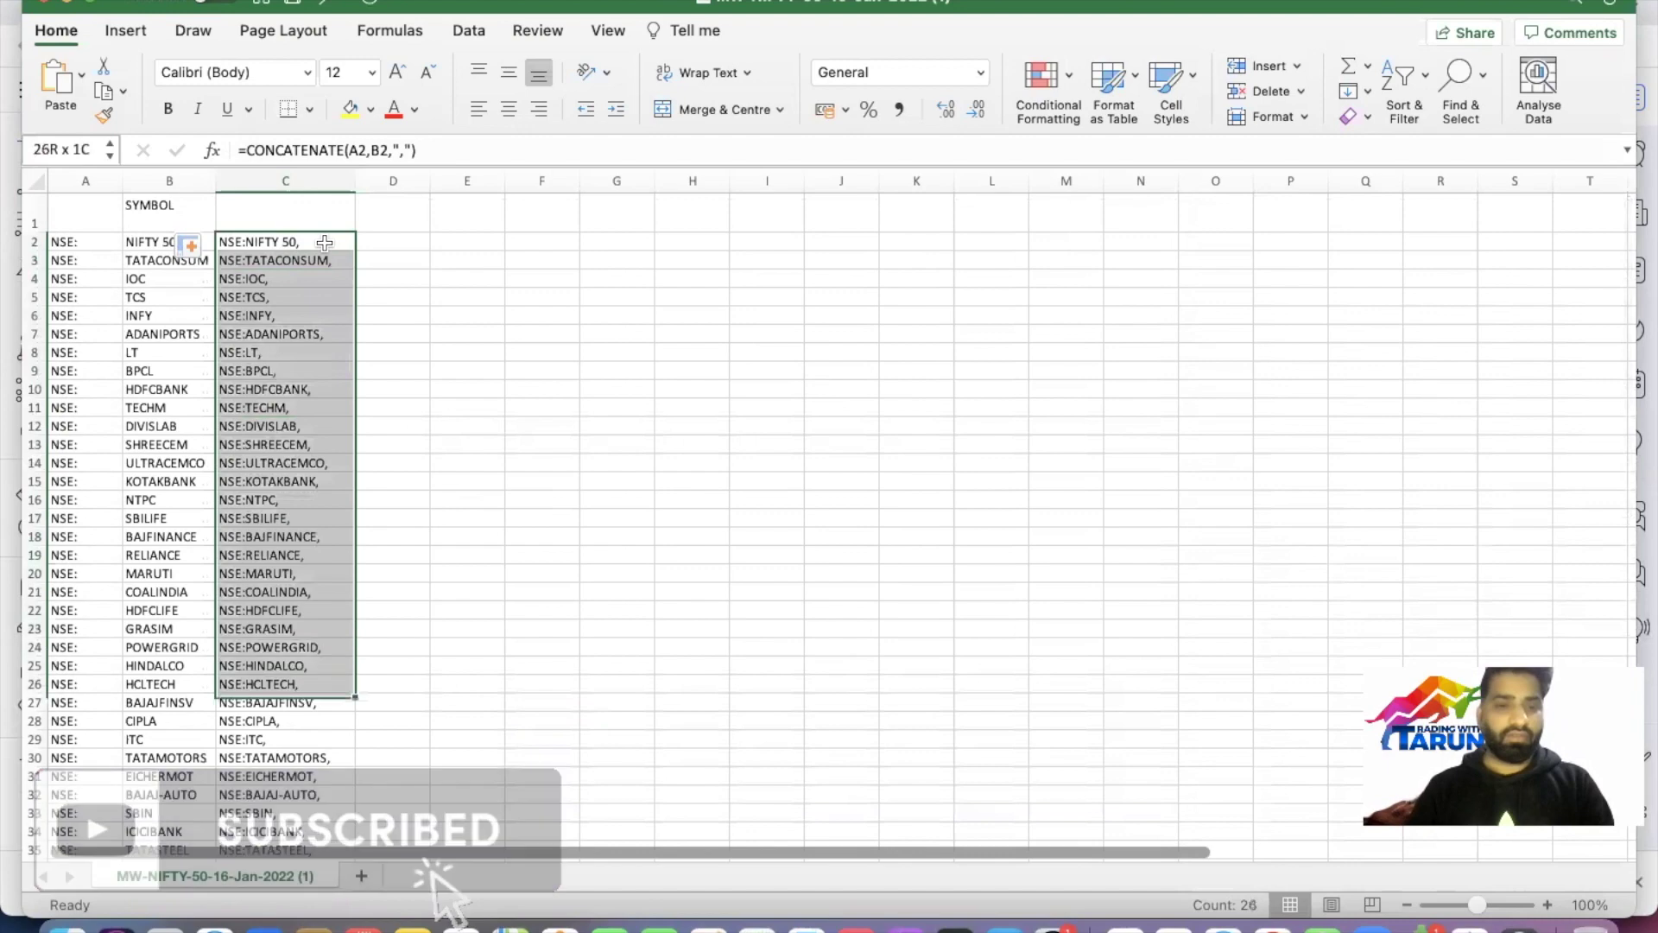
pyautogui.hotkey('shift', 'Down')
pyautogui.hotkey('shift', 'Down')
pyautogui.hotkey('shift', 'Down')
pyautogui.hotkey('shift', 'Down')
pyautogui.hotkey('shift', 'Down')
pyautogui.hotkey('shift', 'Down')
pyautogui.hotkey('shift', 'Down')
pyautogui.hotkey('shift', 'Down')
pyautogui.hotkey('shift', 'Down')
pyautogui.hotkey('shift', 'Down')
pyautogui.hotkey('shift', 'Down')
pyautogui.hotkey('shift', 'Down')
pyautogui.hotkey('shift', 'Down')
pyautogui.hotkey('shift', 'Down')
pyautogui.hotkey('shift', 'Down')
pyautogui.hotkey('shift', 'Down')
pyautogui.hotkey('shift', 'Down')
pyautogui.hotkey('shift', 'Down')
pyautogui.hotkey('shift', 'Down')
pyautogui.hotkey('shift', 'Down')
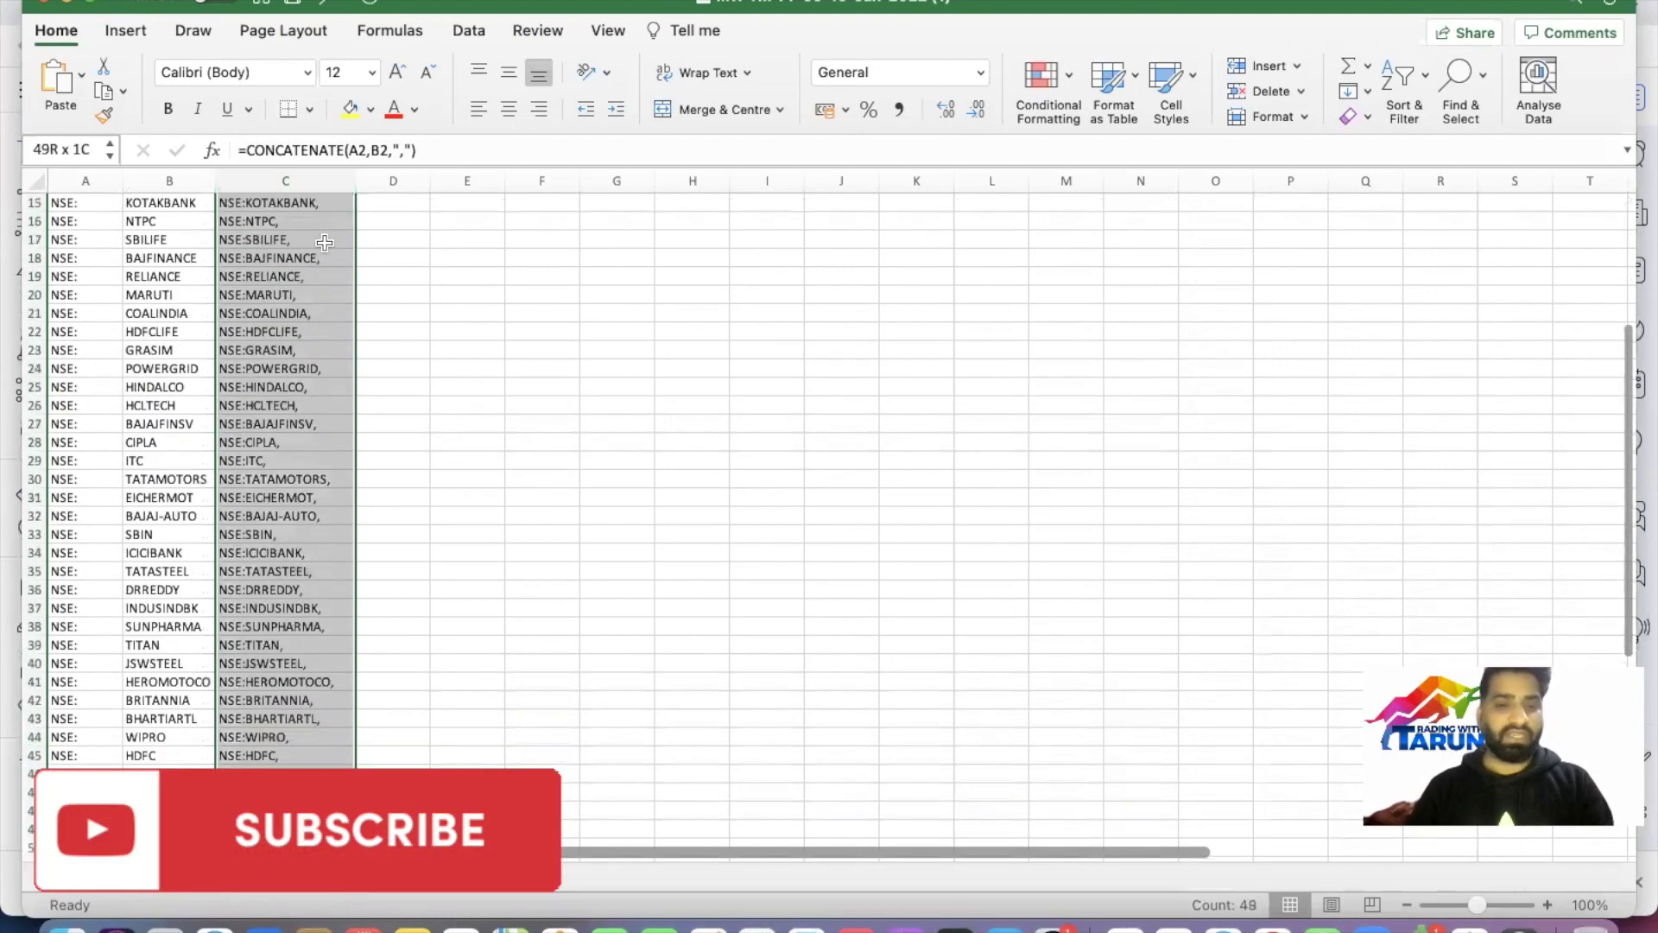
pyautogui.scroll(-2, 325, 243)
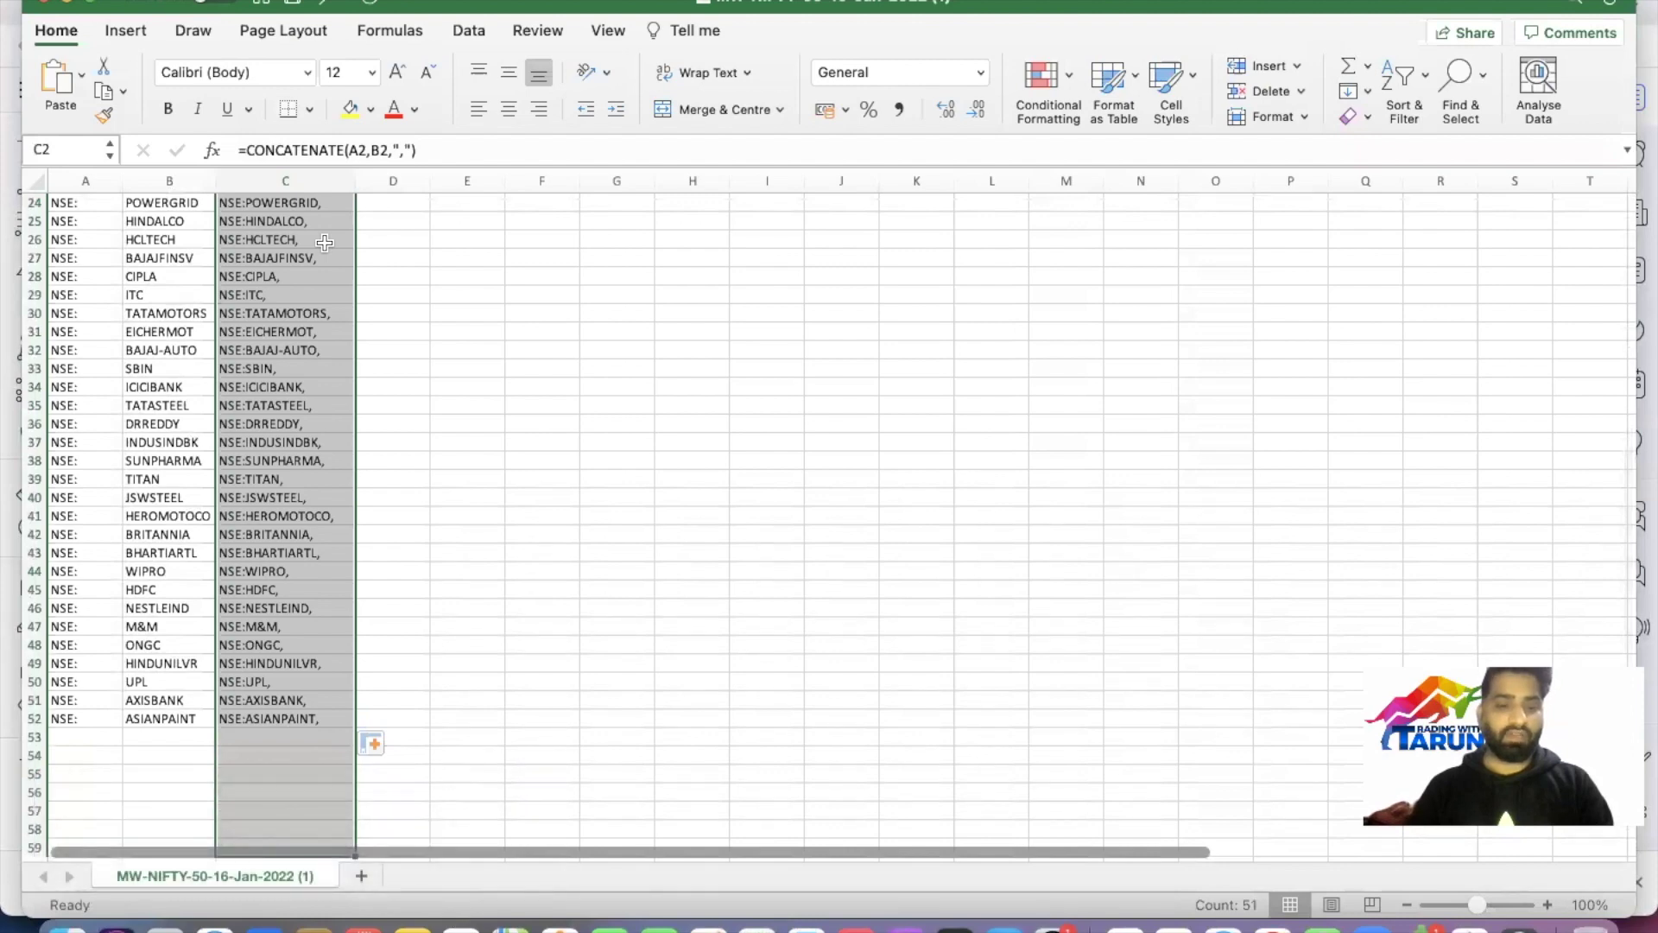
pyautogui.press('super+c')
pyautogui.scroll(10, 325, 242)
# Switch to TradingView and add all the copied NSE symbols to the Nifty 50 watchlist in one entry
pyautogui.press('super+Tab')
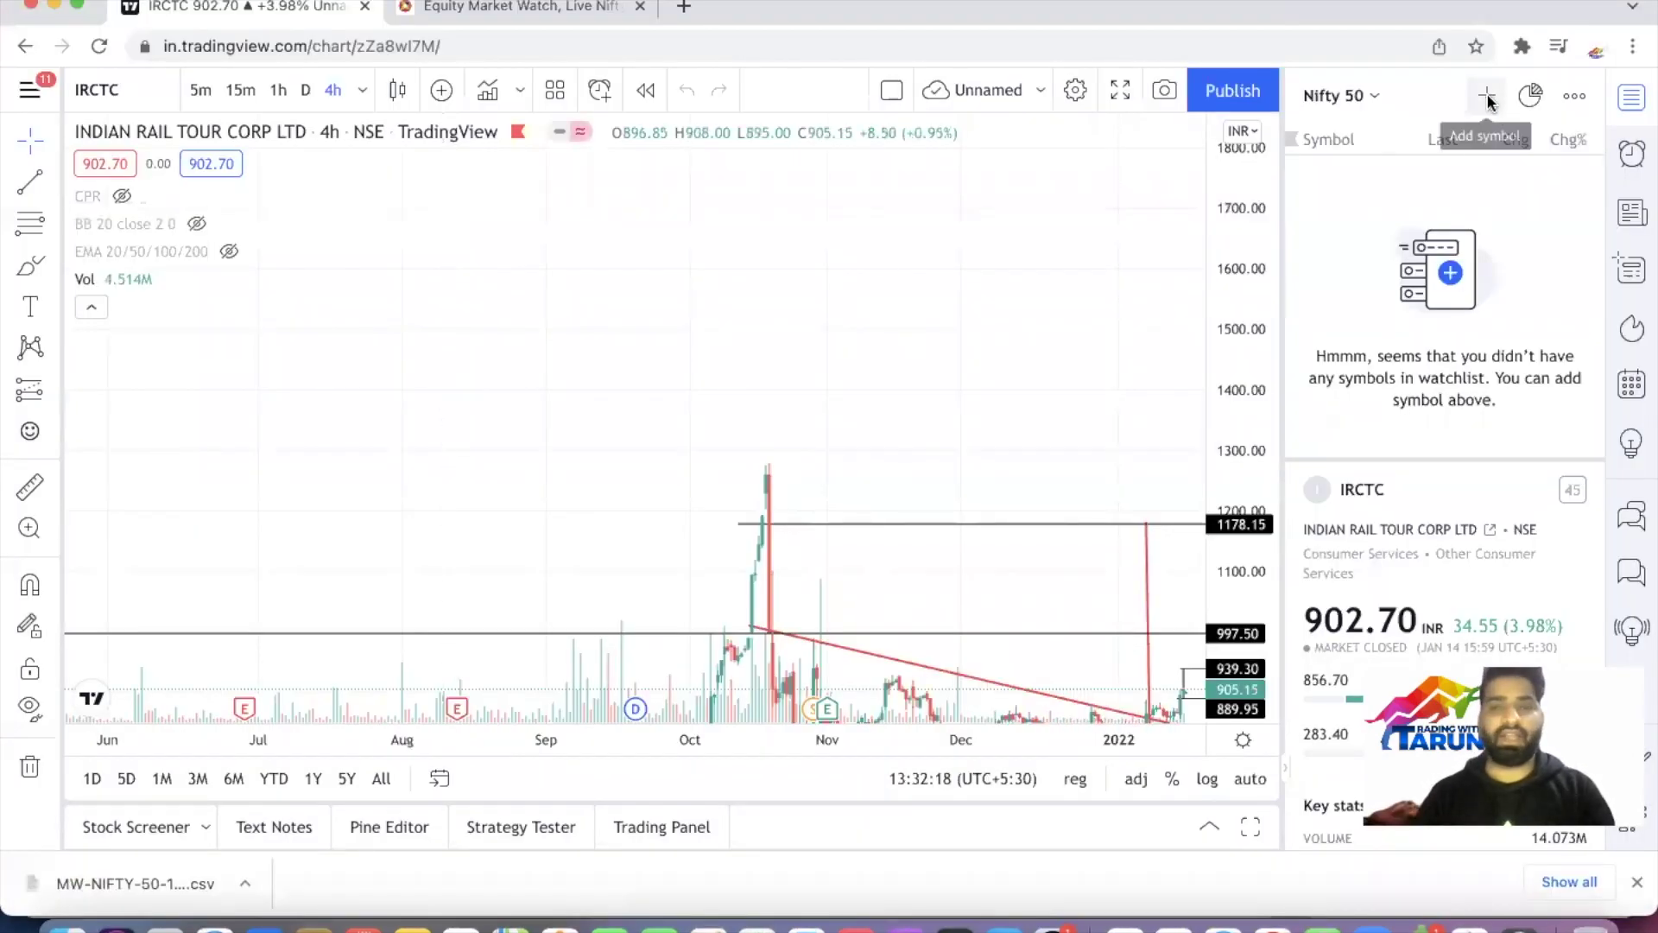
pyautogui.click(1366, 96)
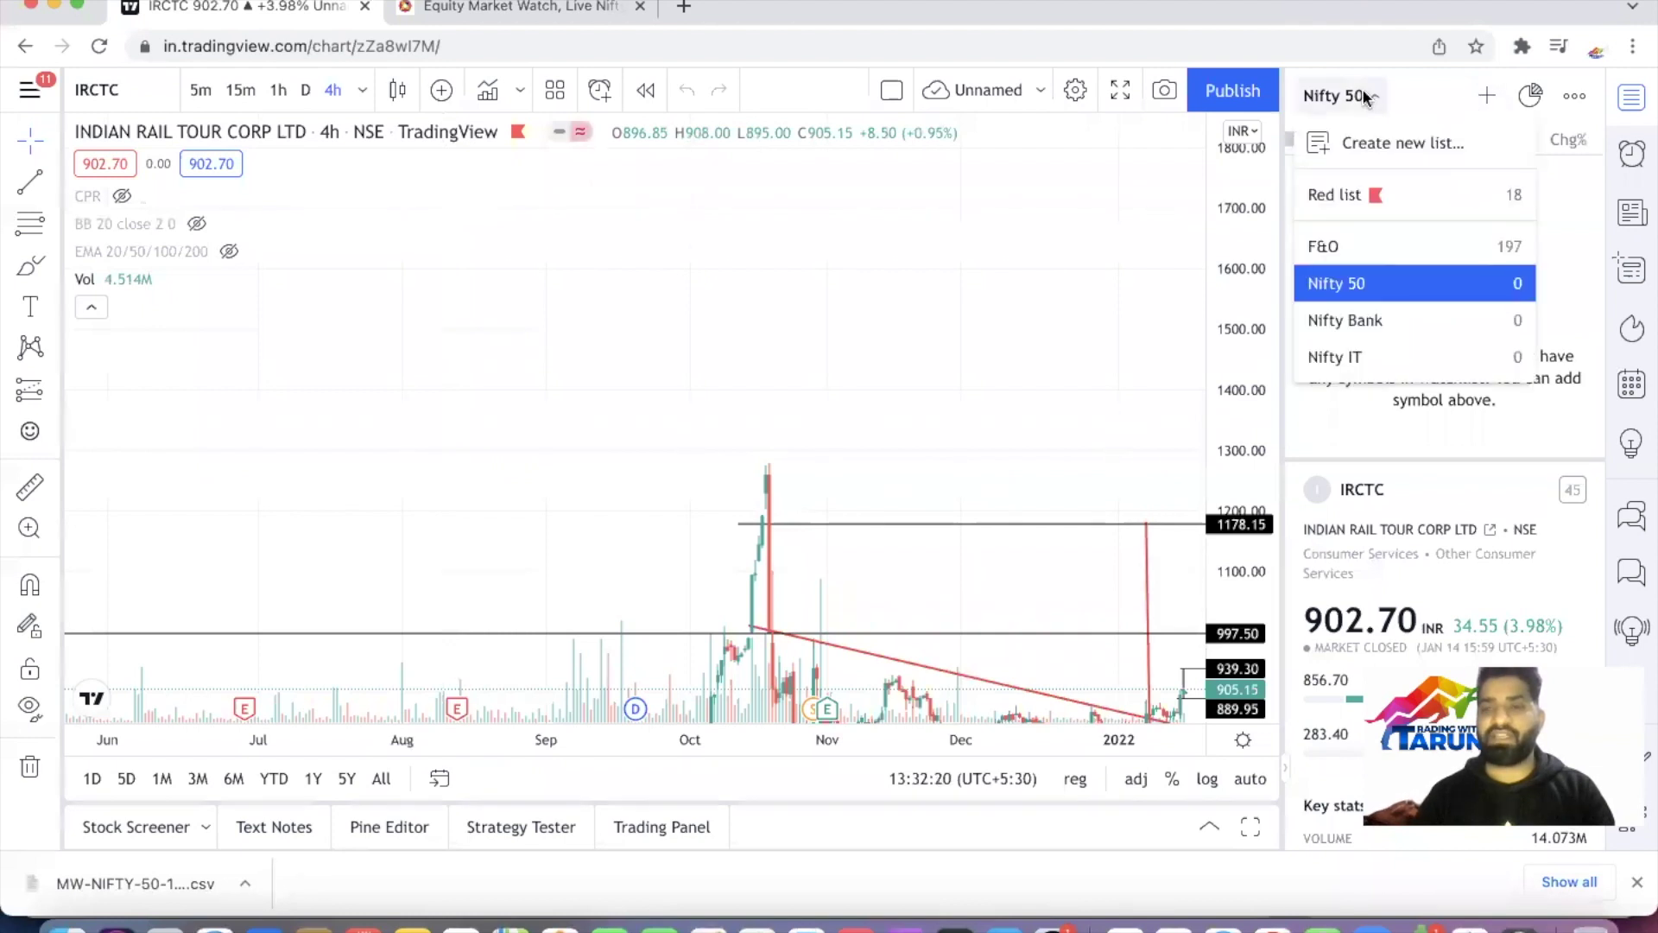
pyautogui.click(1352, 285)
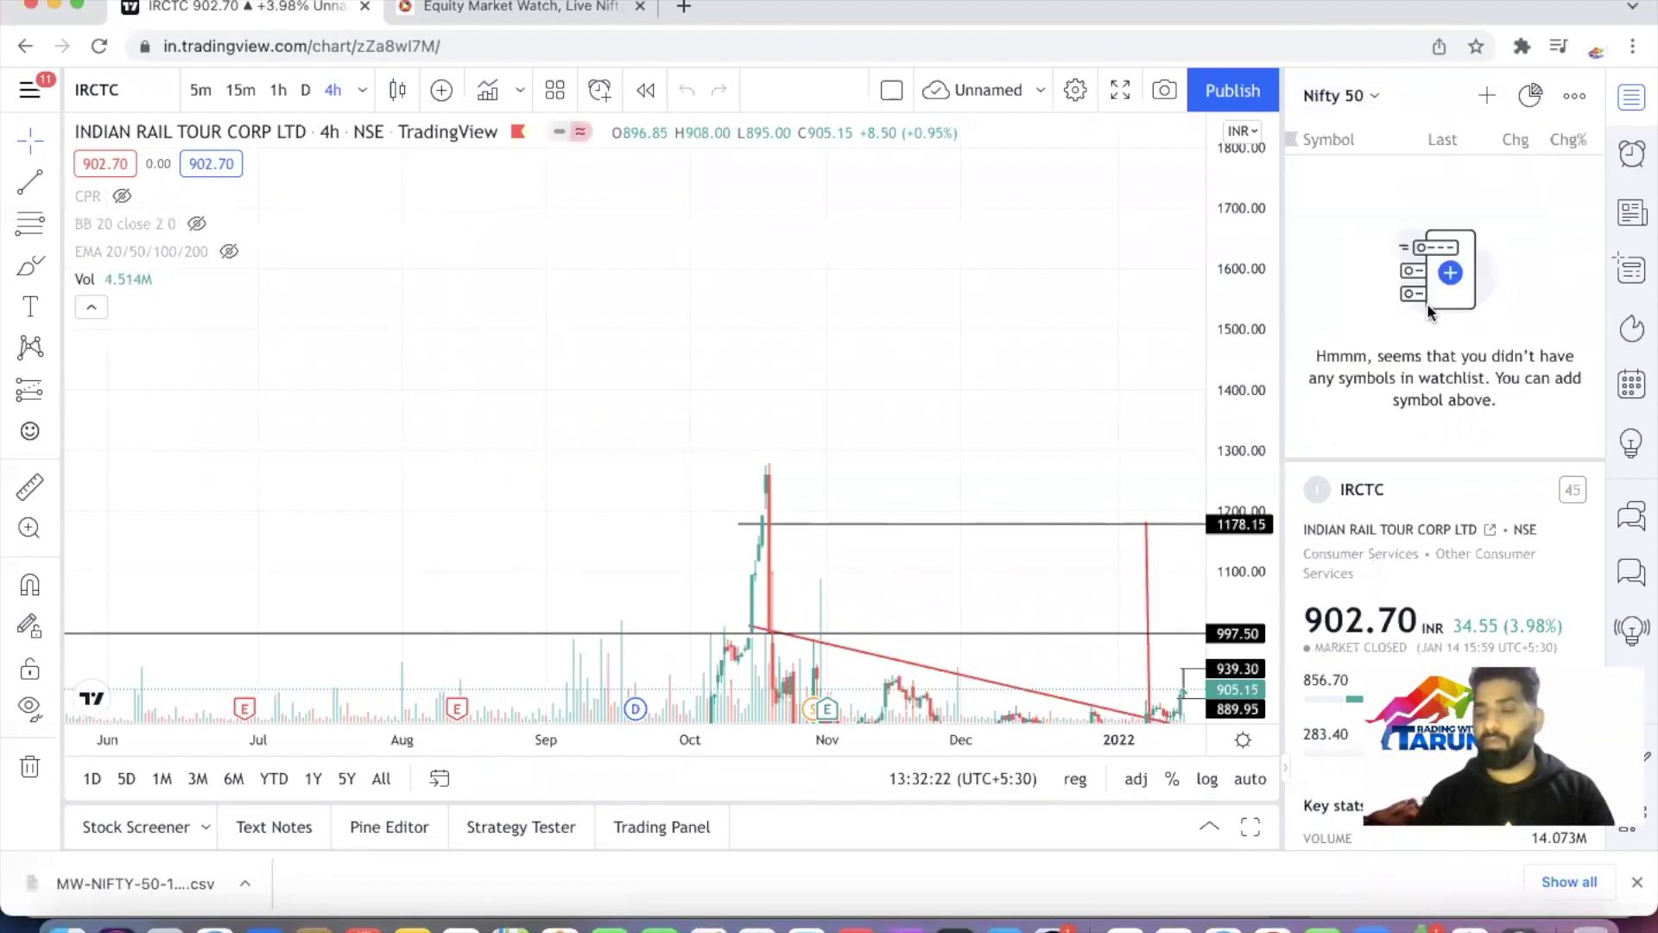
pyautogui.click(1487, 96)
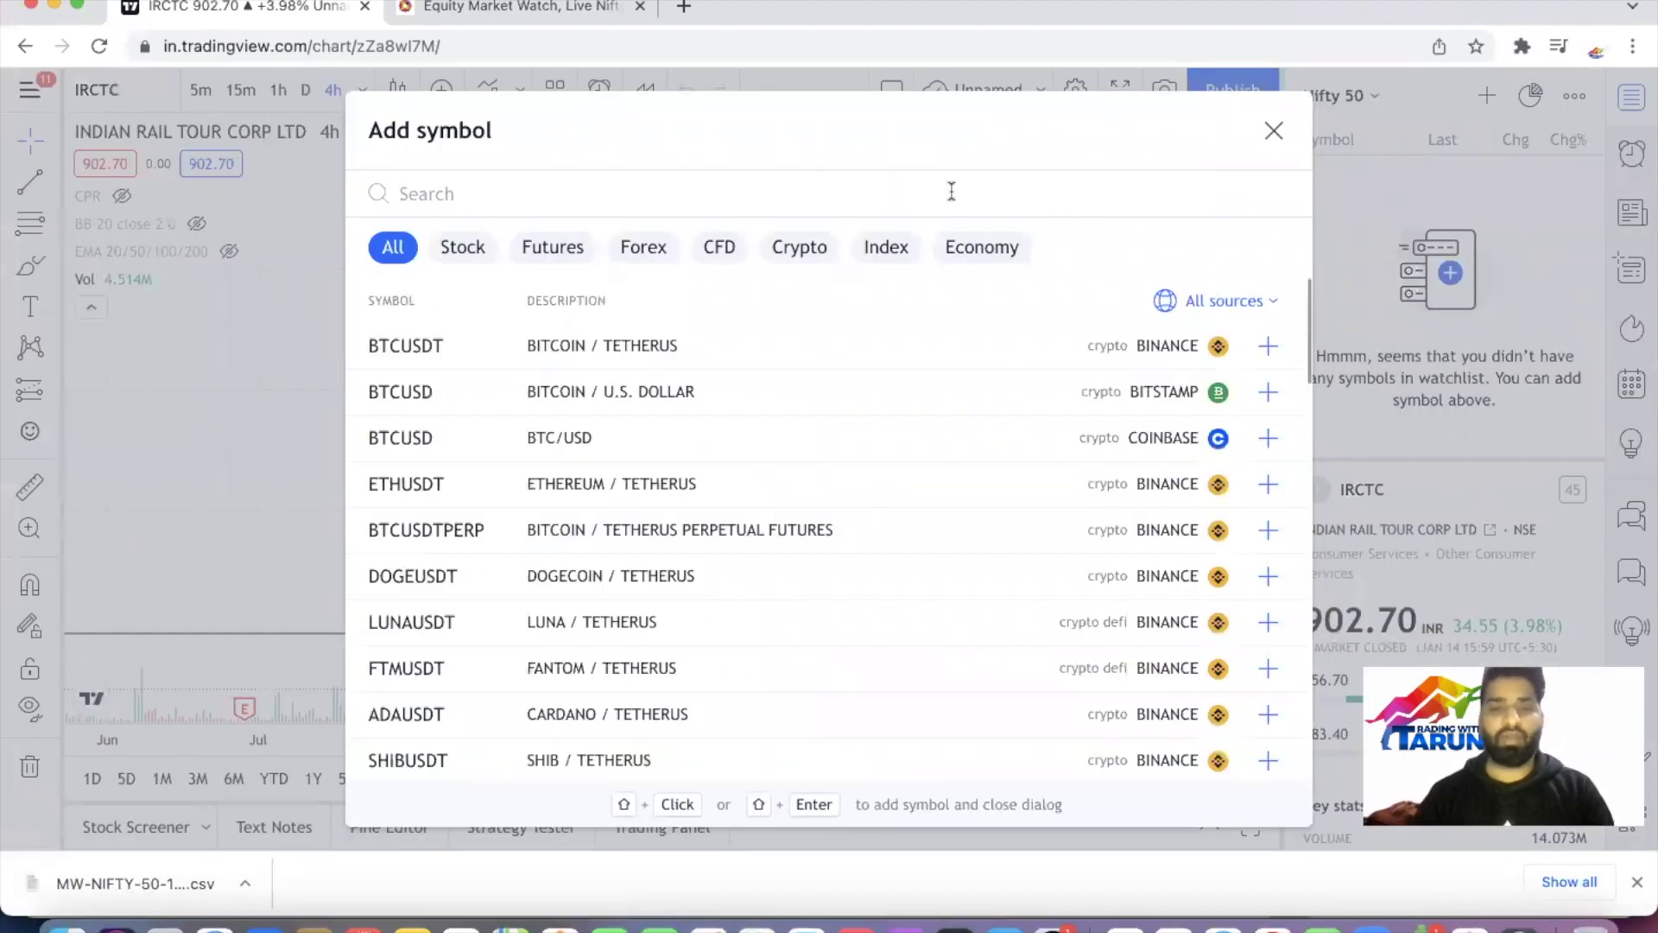
pyautogui.press('super+v')
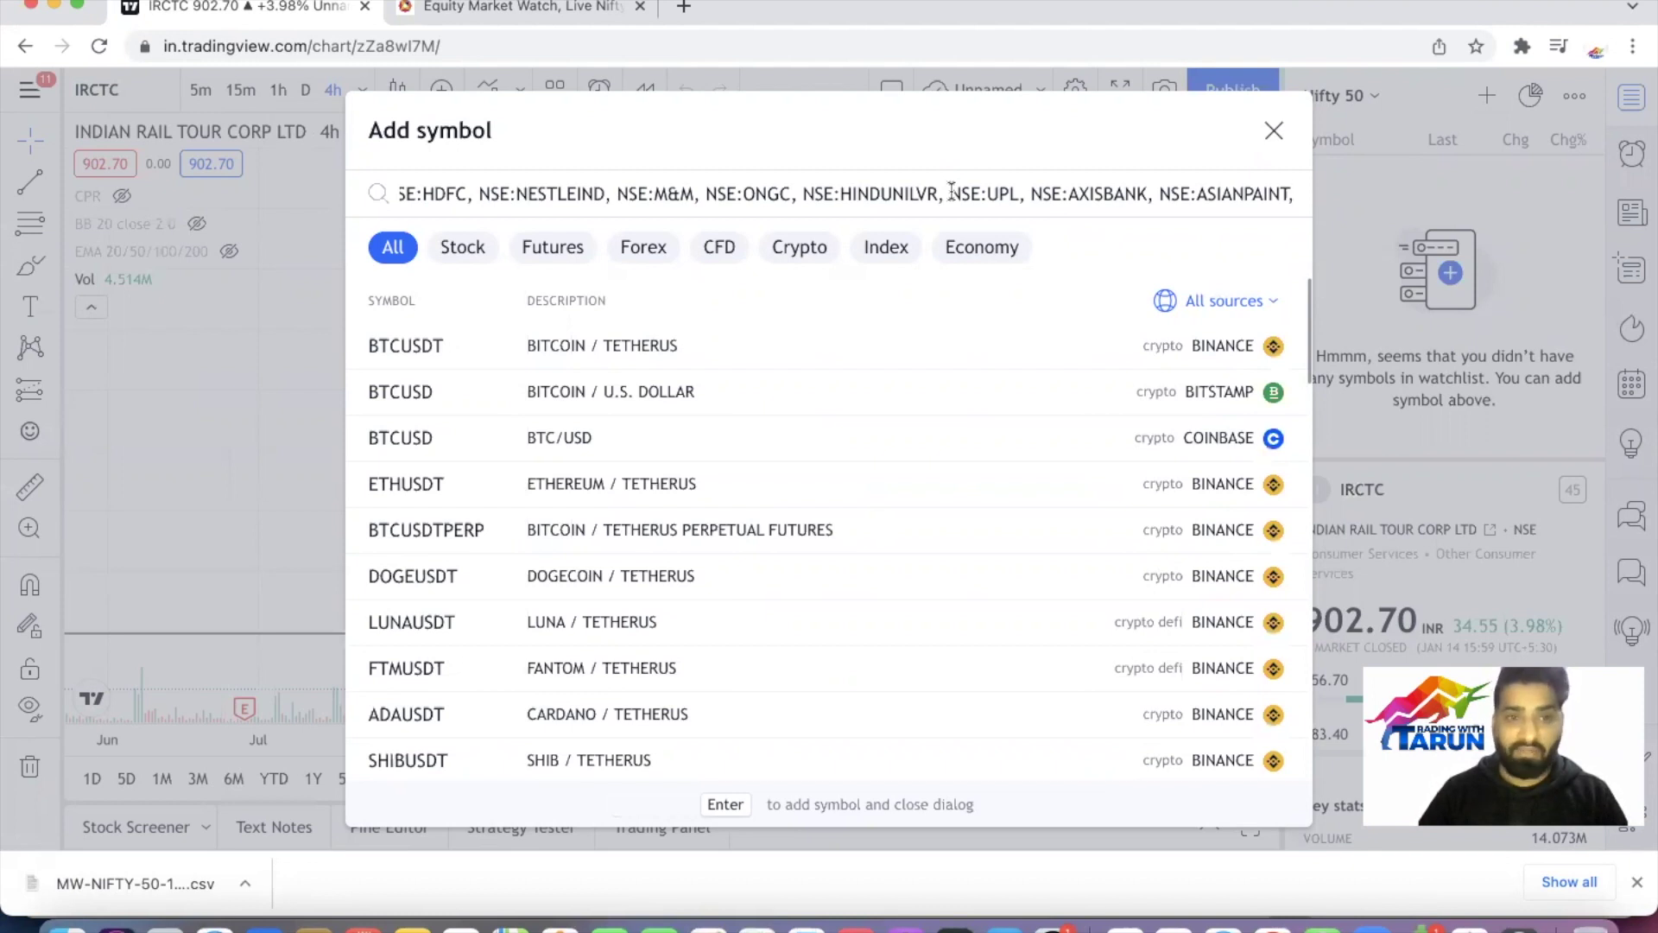
pyautogui.press('Return')
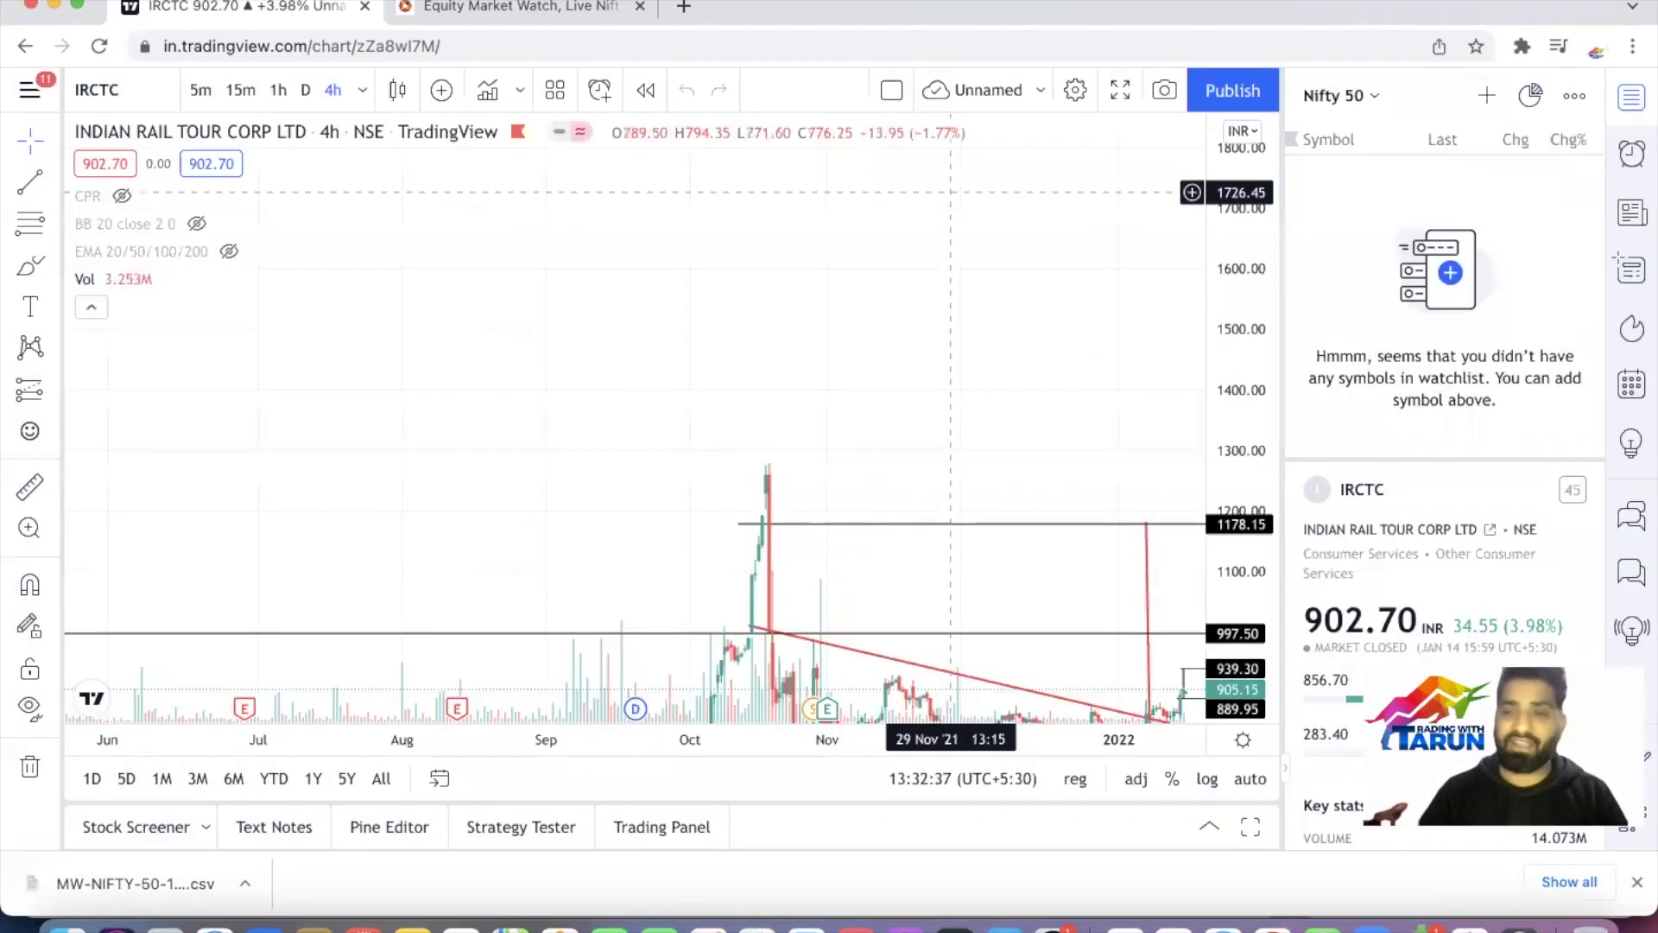
# Check the added symbols throughout the Nifty 50 watchlist and remove the invalid NIFTY 50 entry
pyautogui.scroll(15, 1500, 268)
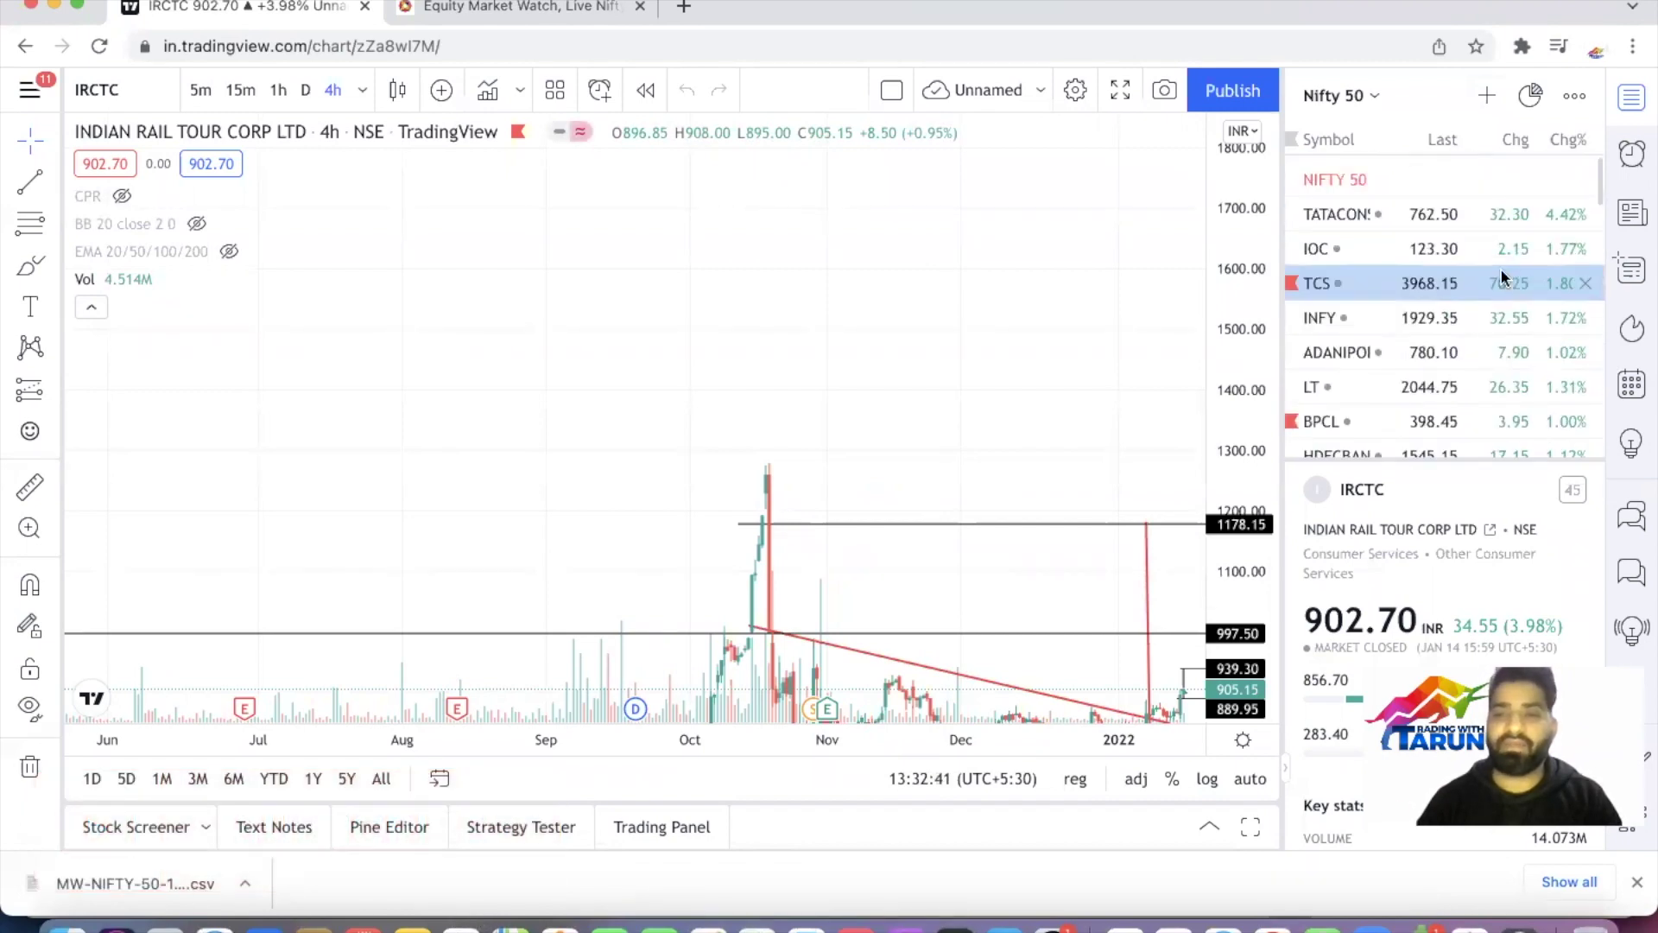
pyautogui.scroll(-12, 1500, 272)
pyautogui.scroll(-4, 1500, 256)
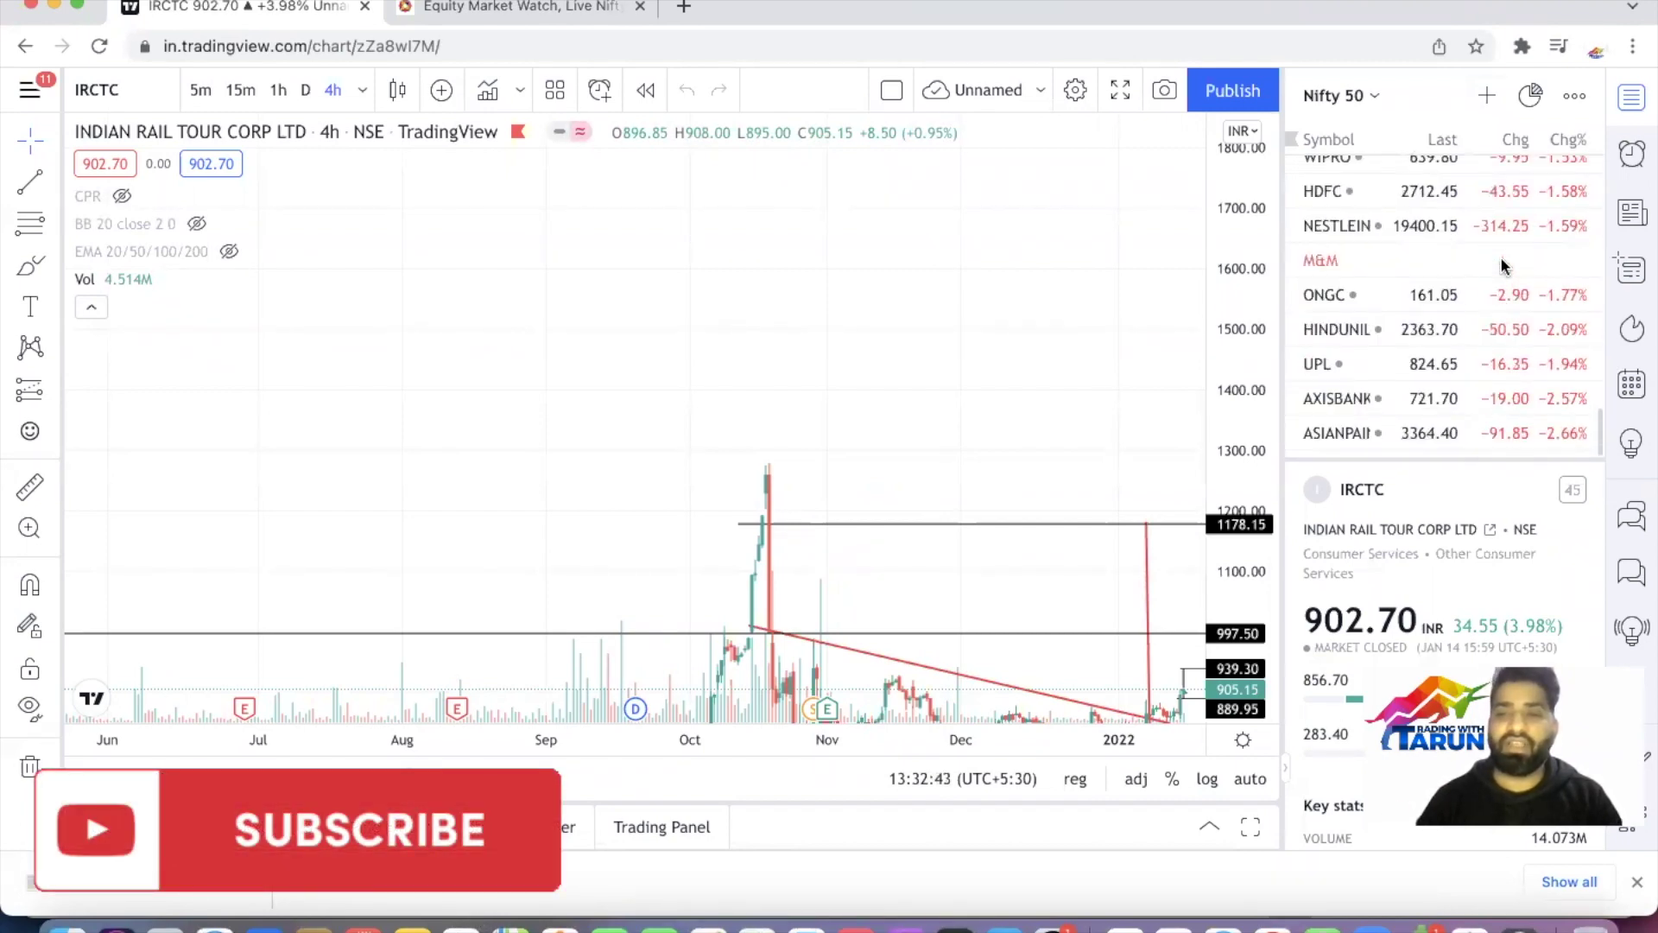
pyautogui.scroll(12, 1501, 257)
pyautogui.scroll(5, 1500, 256)
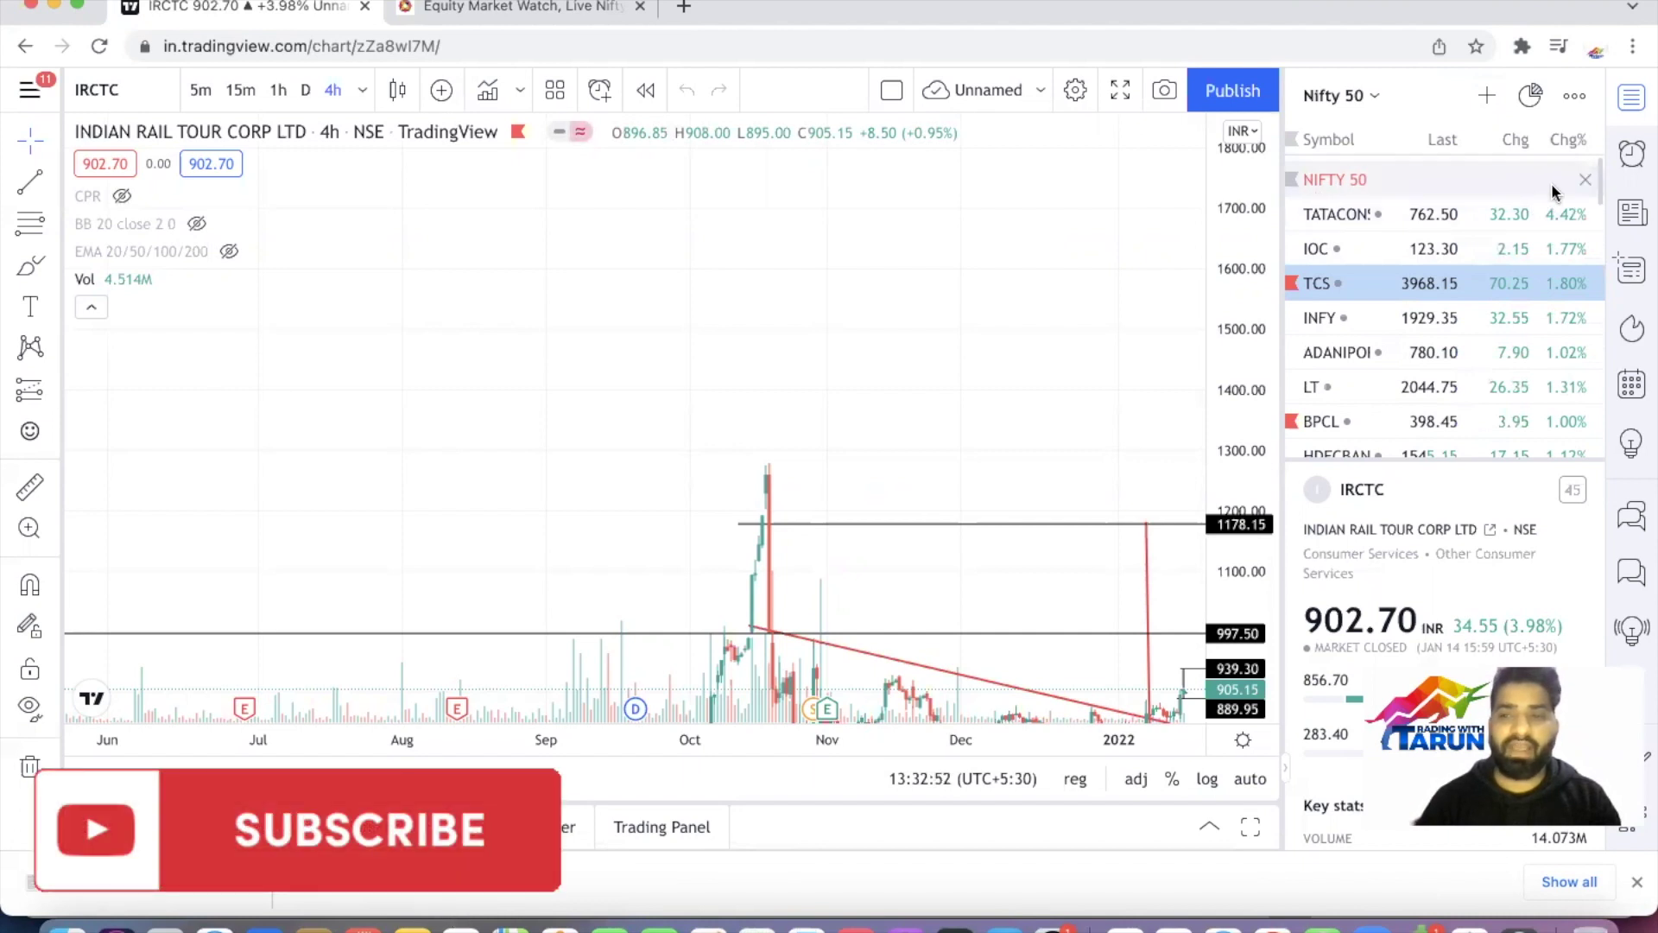
pyautogui.click(1585, 179)
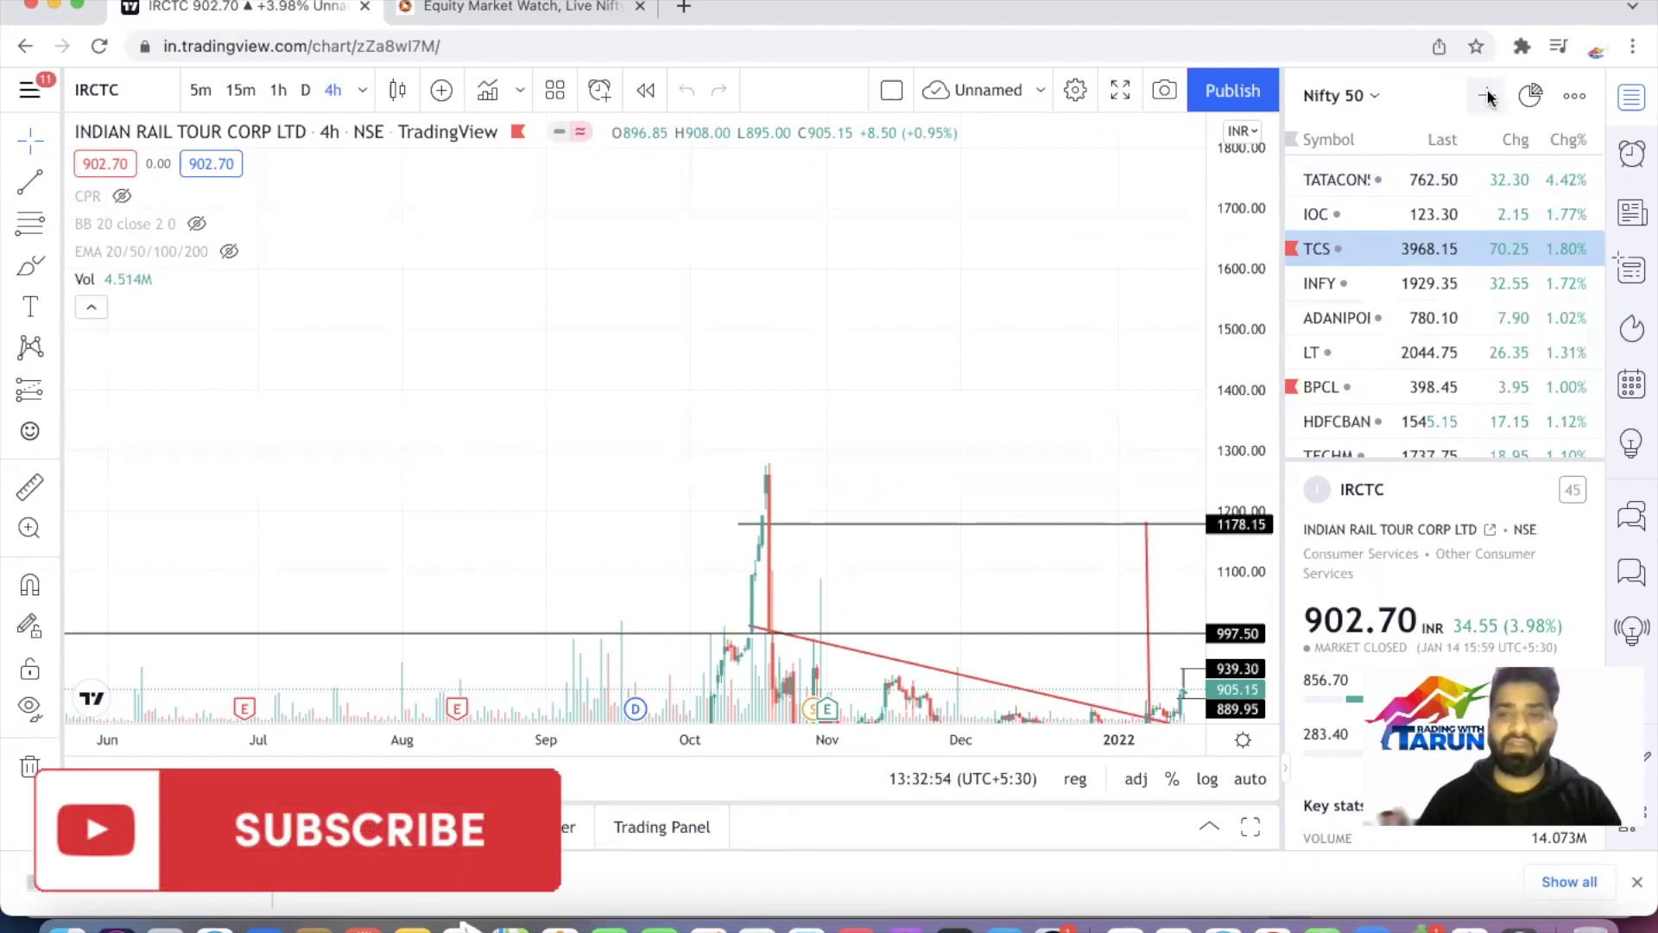
# Find the invalid BAJAJ-AUTO entry in the Nifty 50 watchlist and remove it
pyautogui.scroll(-2, 1489, 302)
pyautogui.scroll(-5, 1489, 302)
pyautogui.scroll(3, 1489, 302)
pyautogui.scroll(-4, 1489, 302)
pyautogui.scroll(-5, 1489, 310)
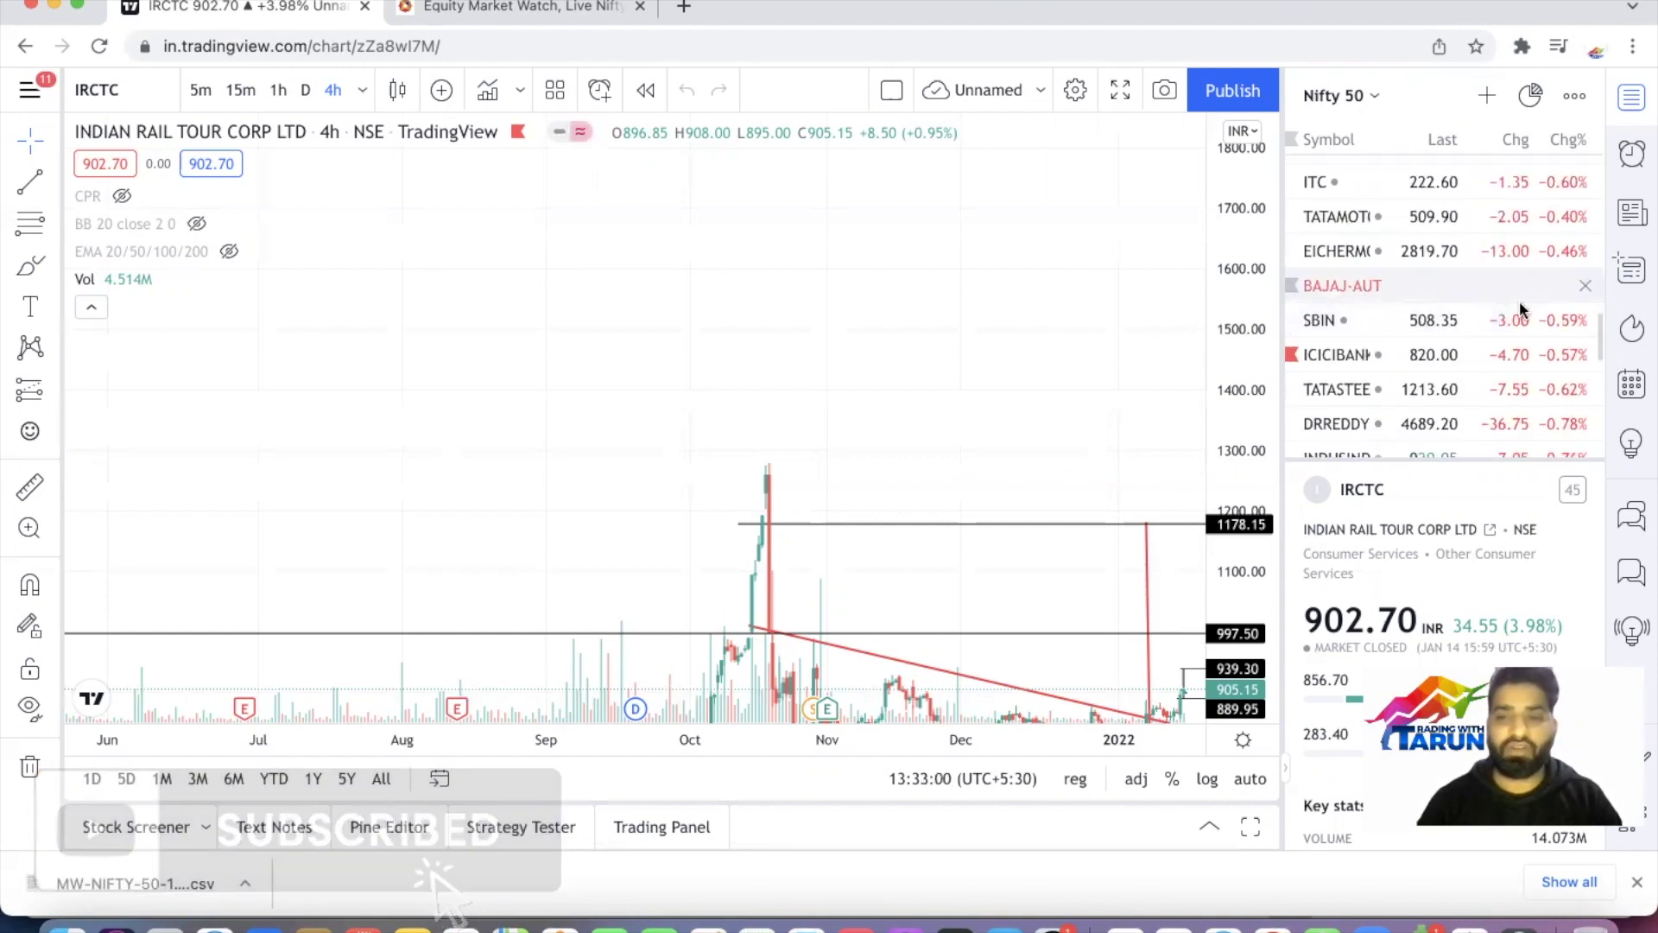
pyautogui.click(1585, 286)
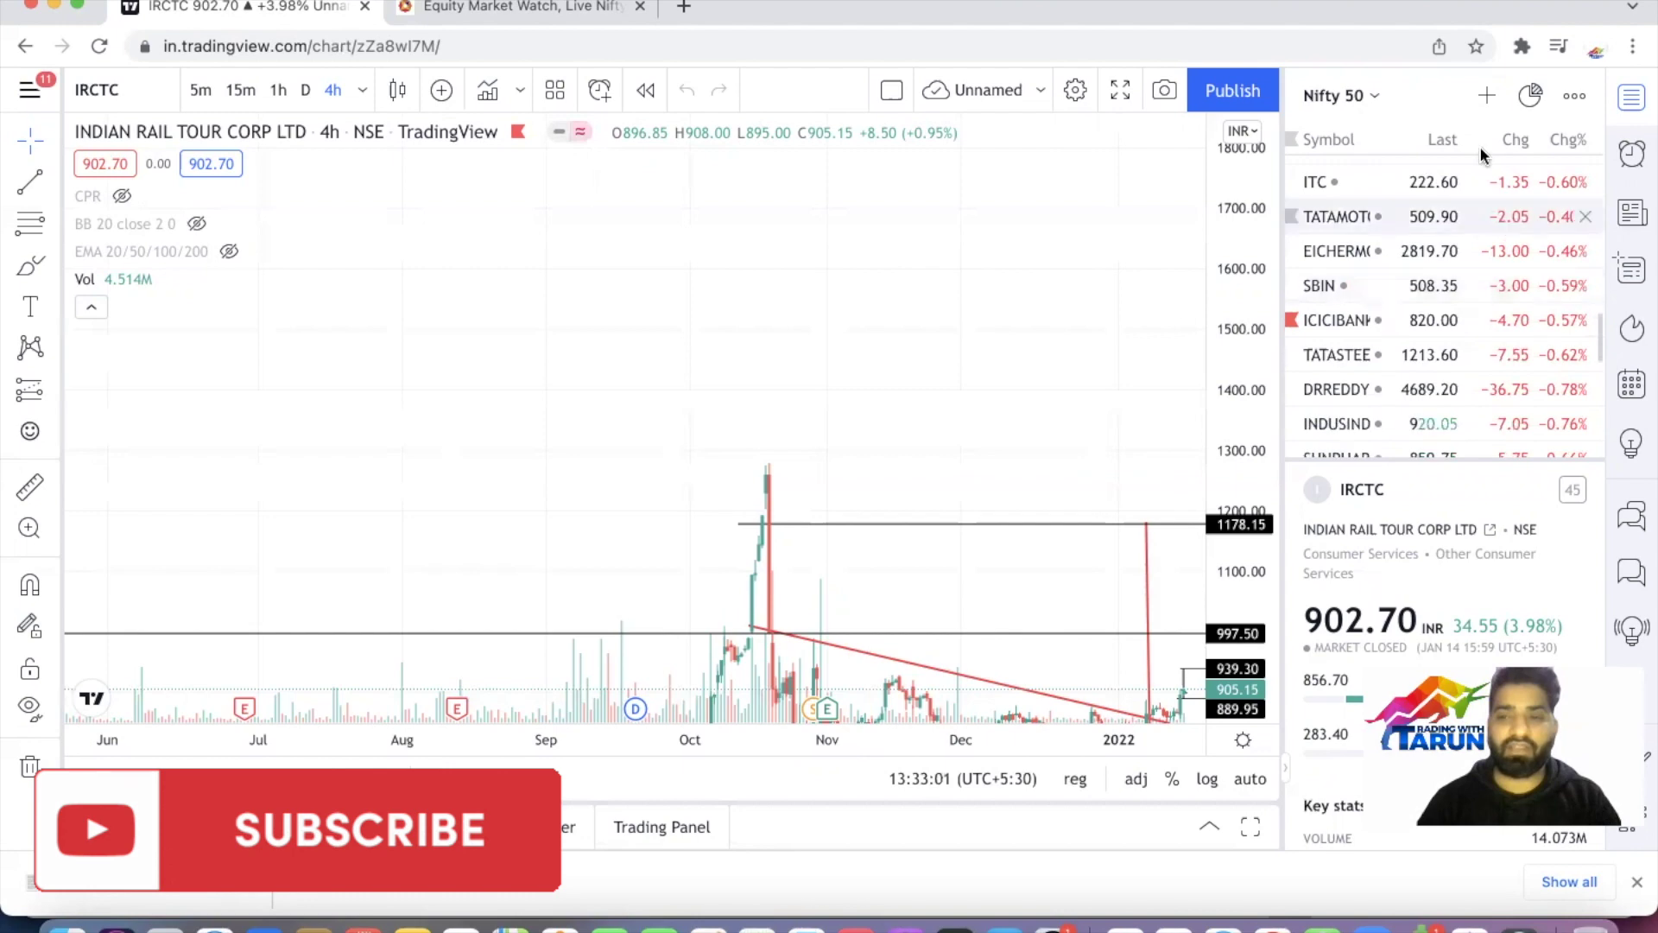
# Search for BAJAJ and add the NSE stock BAJAJ_AUTO to the Nifty 50 watchlist
pyautogui.click(1486, 97)
pyautogui.write('BAJA')
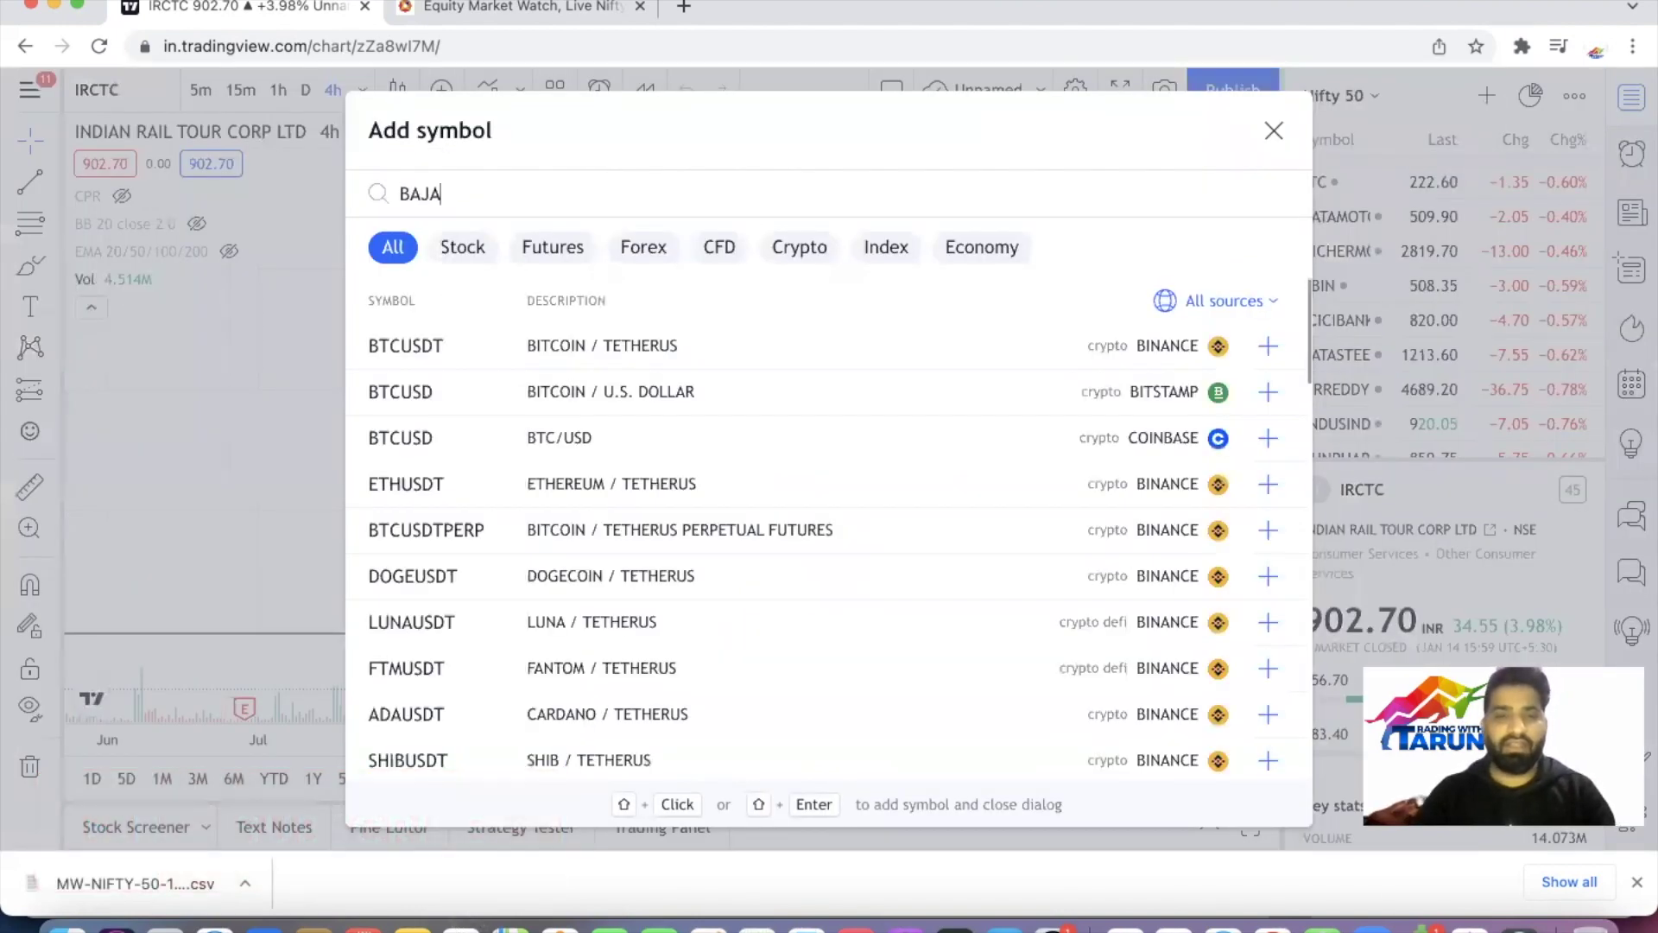
pyautogui.write('J')
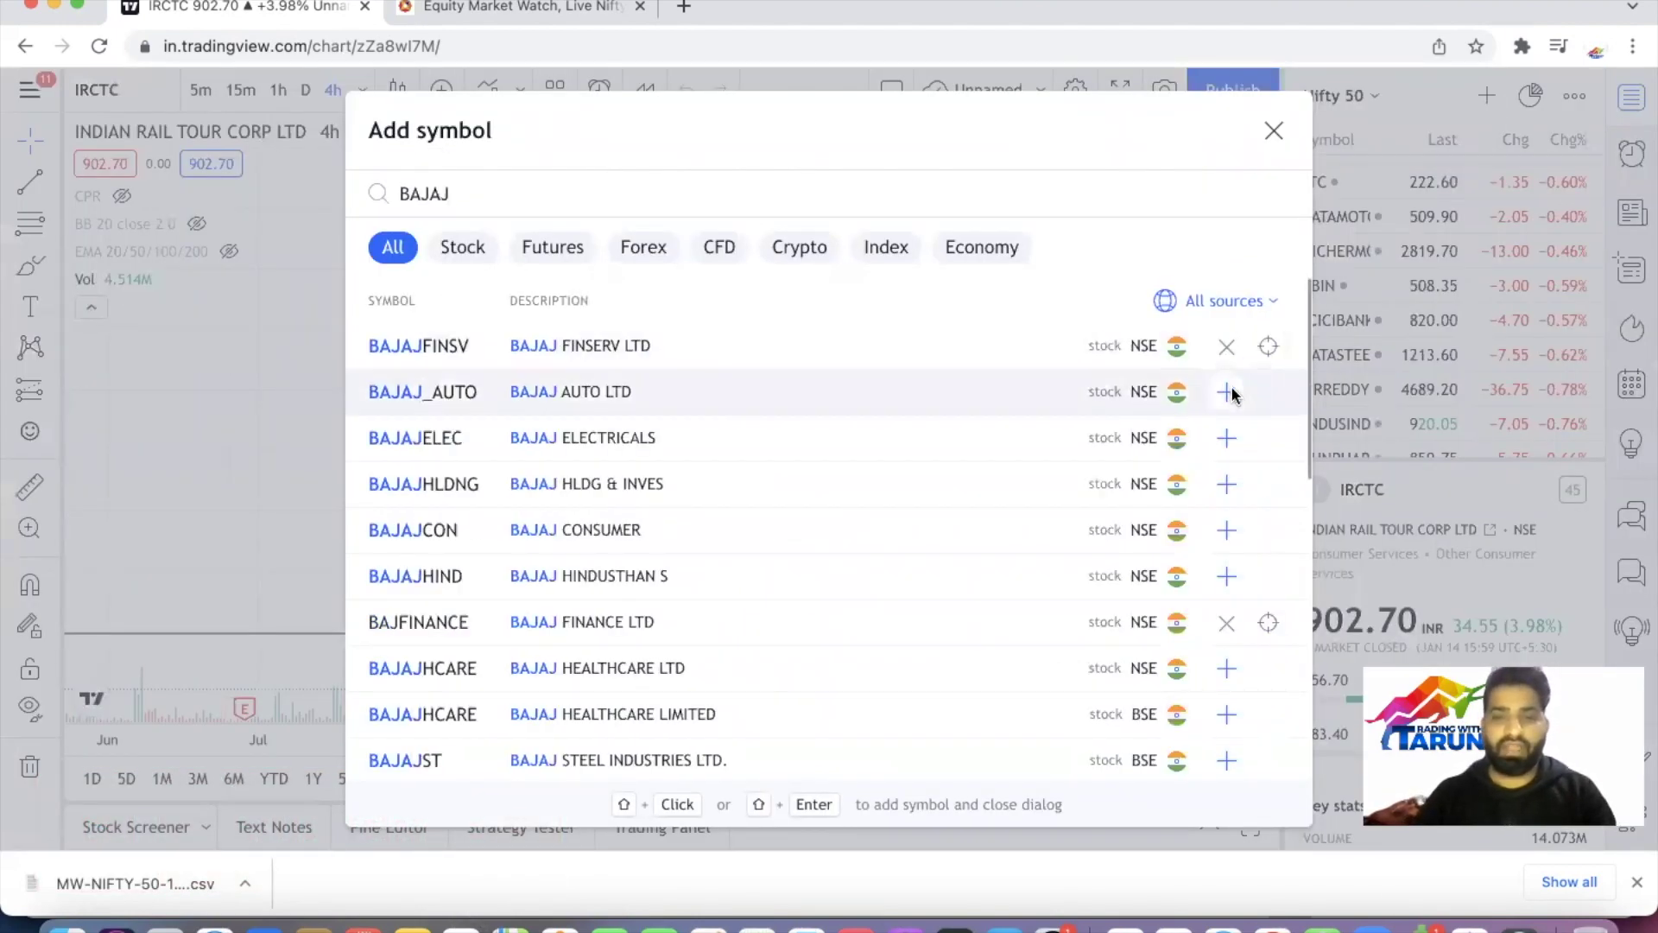
pyautogui.click(1231, 393)
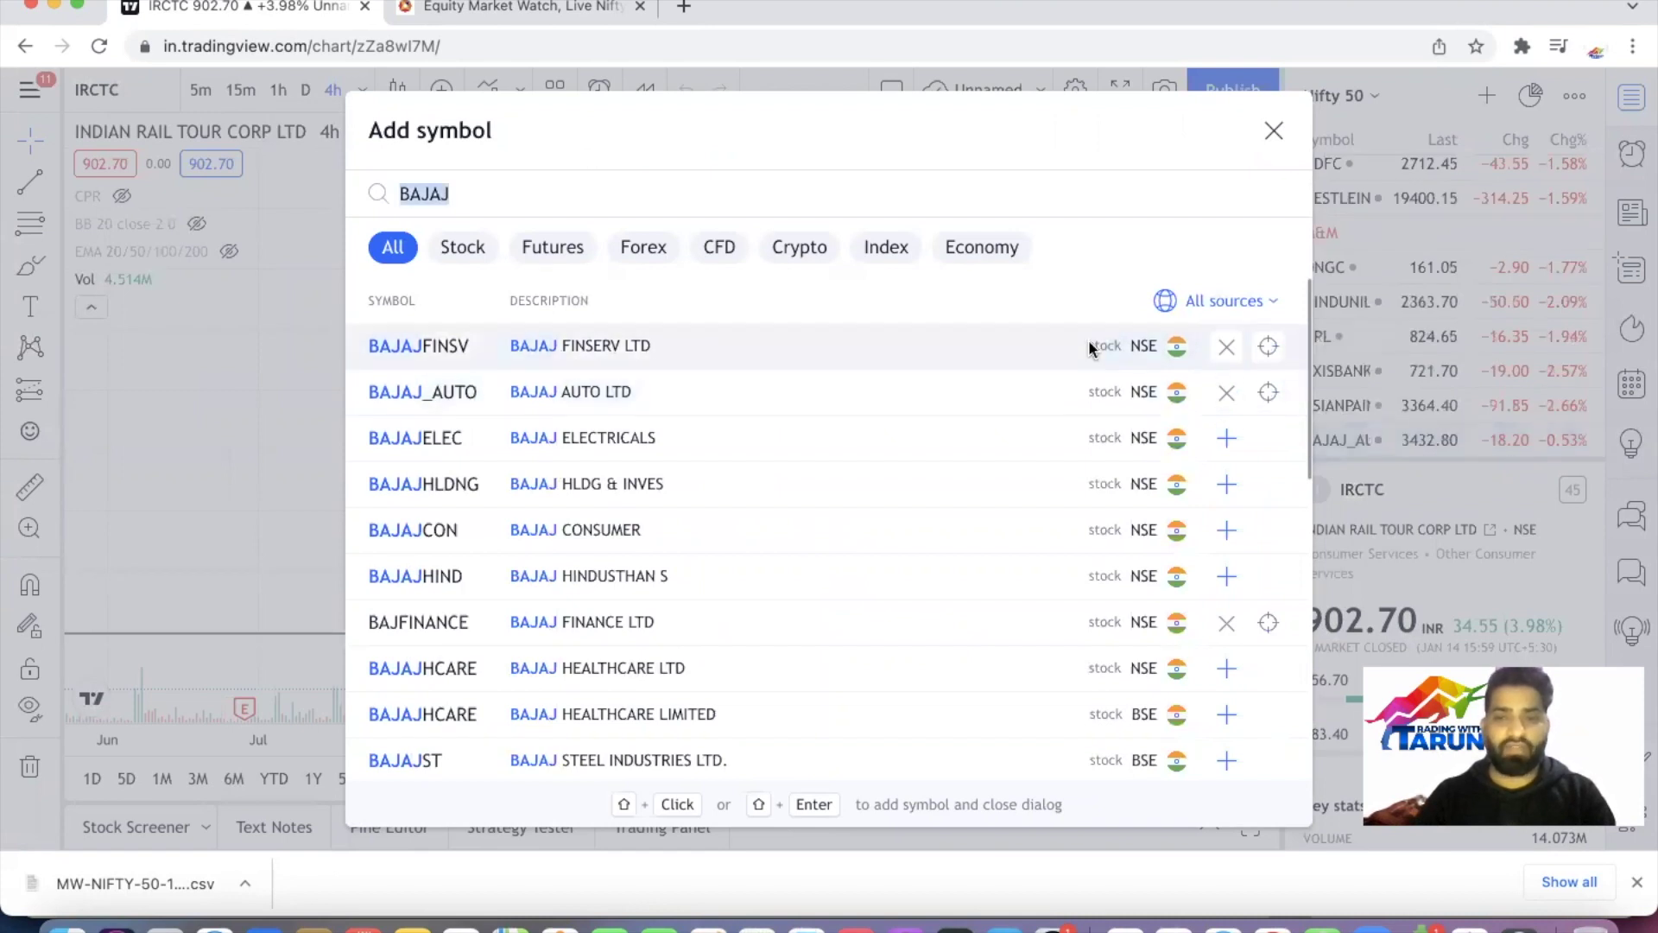
pyautogui.click(1272, 138)
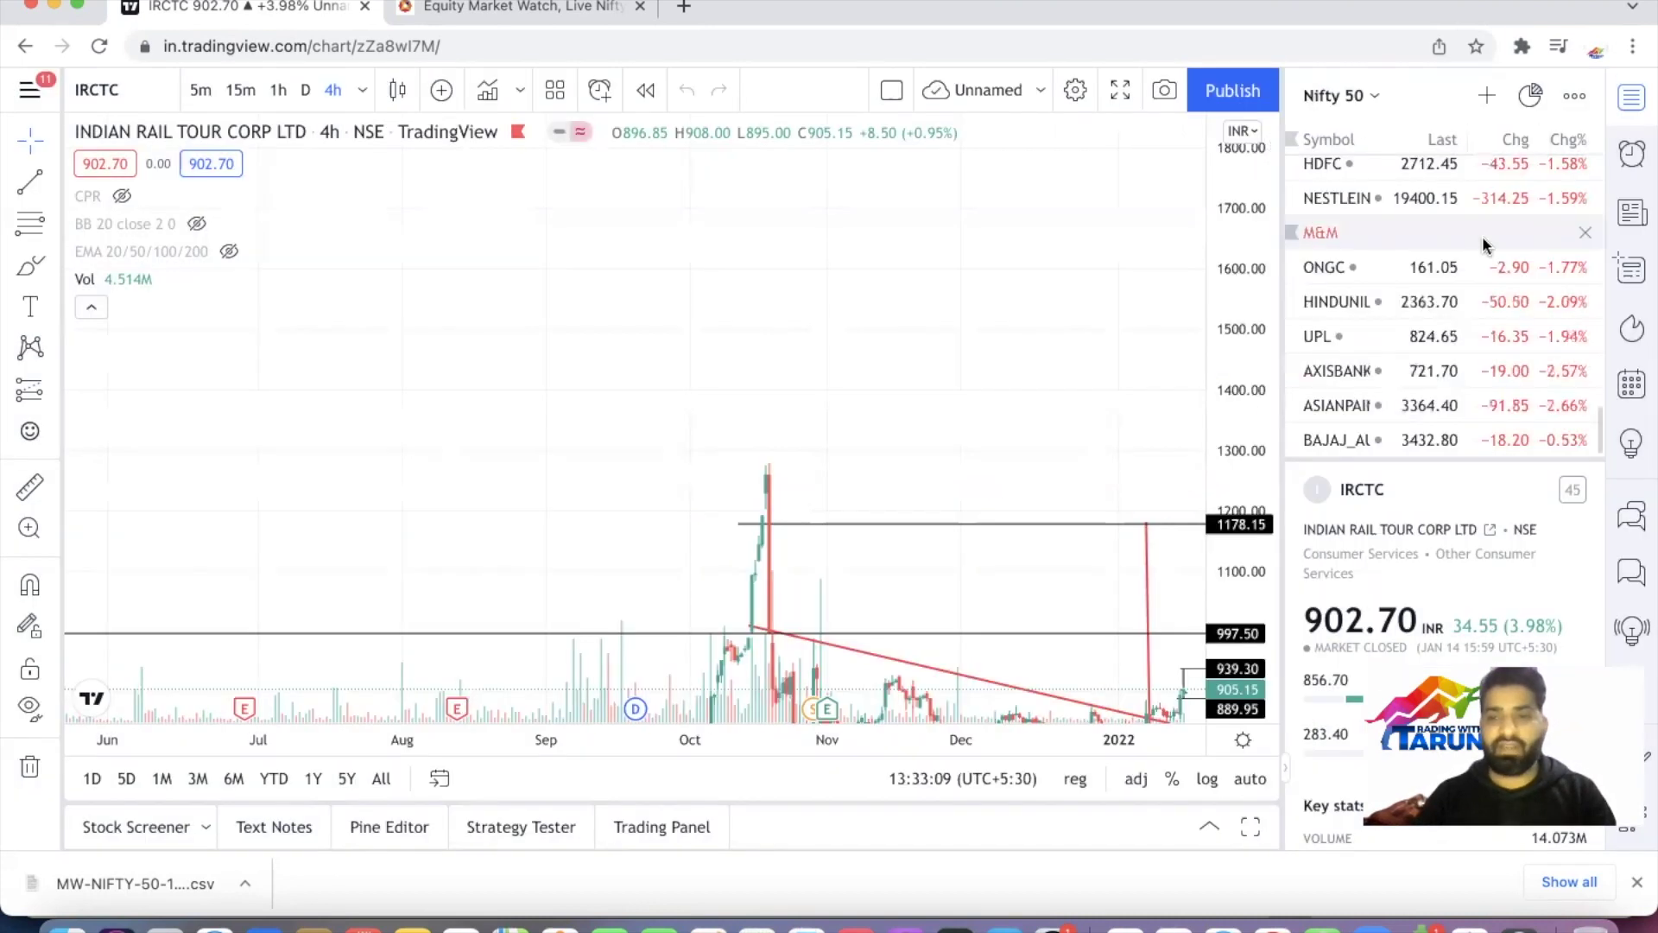
# Replace the invalid M&M entry in the Nifty 50 watchlist with the NSE stock M_M, searching for MAHIN
pyautogui.click(1585, 233)
pyautogui.click(1486, 95)
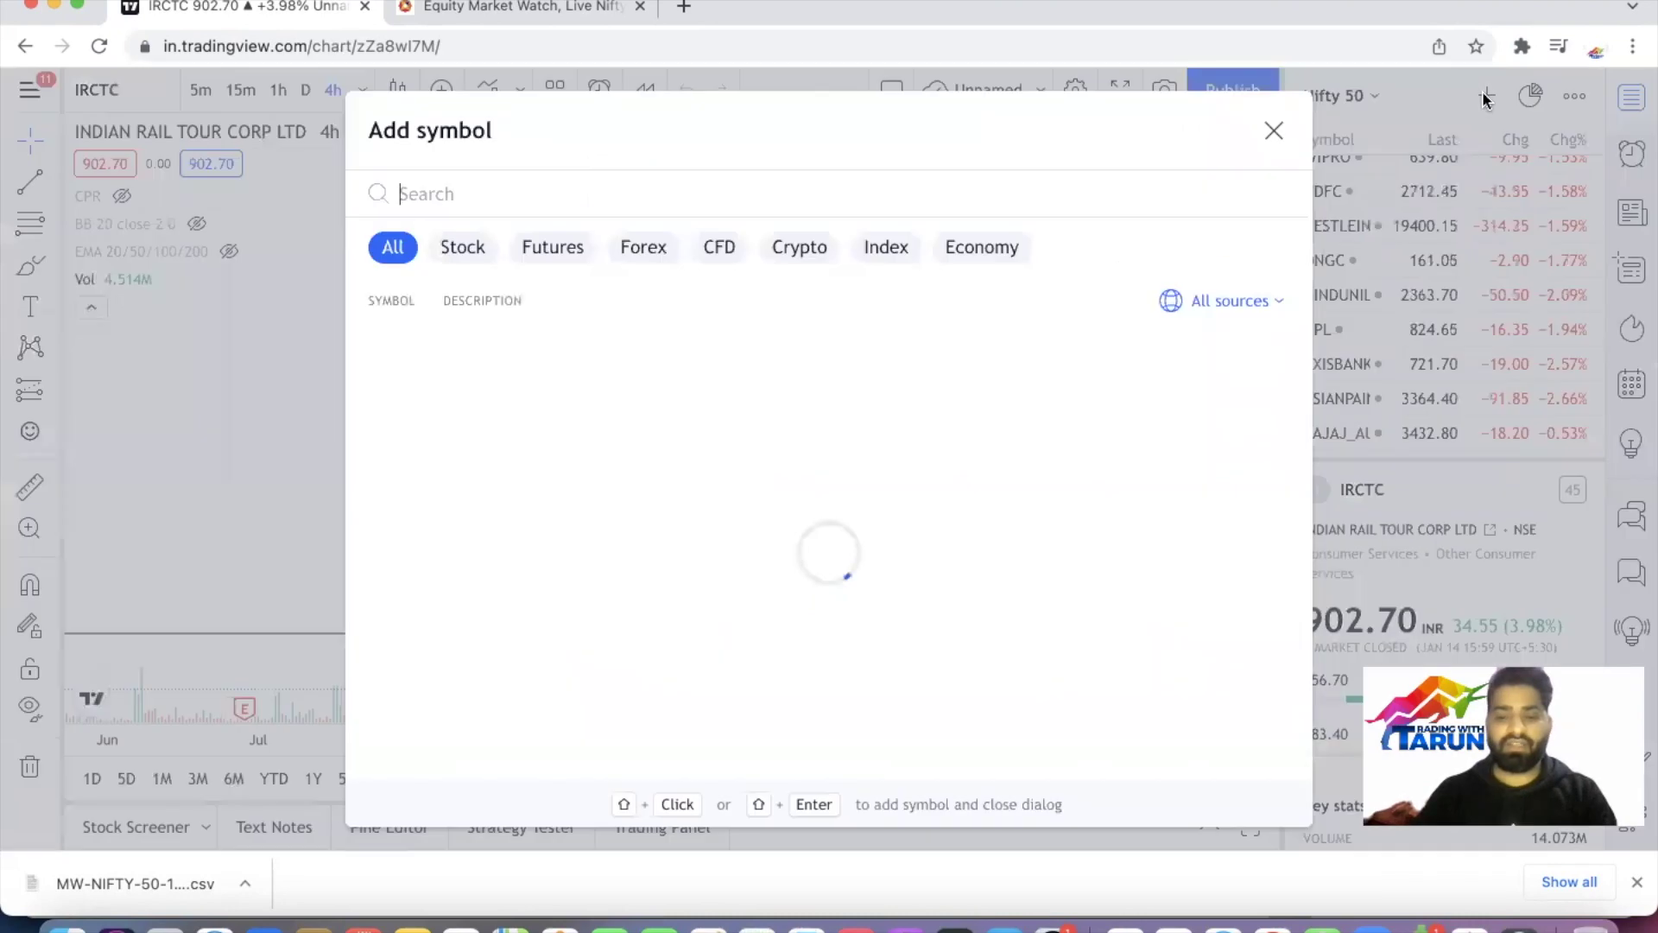
pyautogui.write('MAHIN')
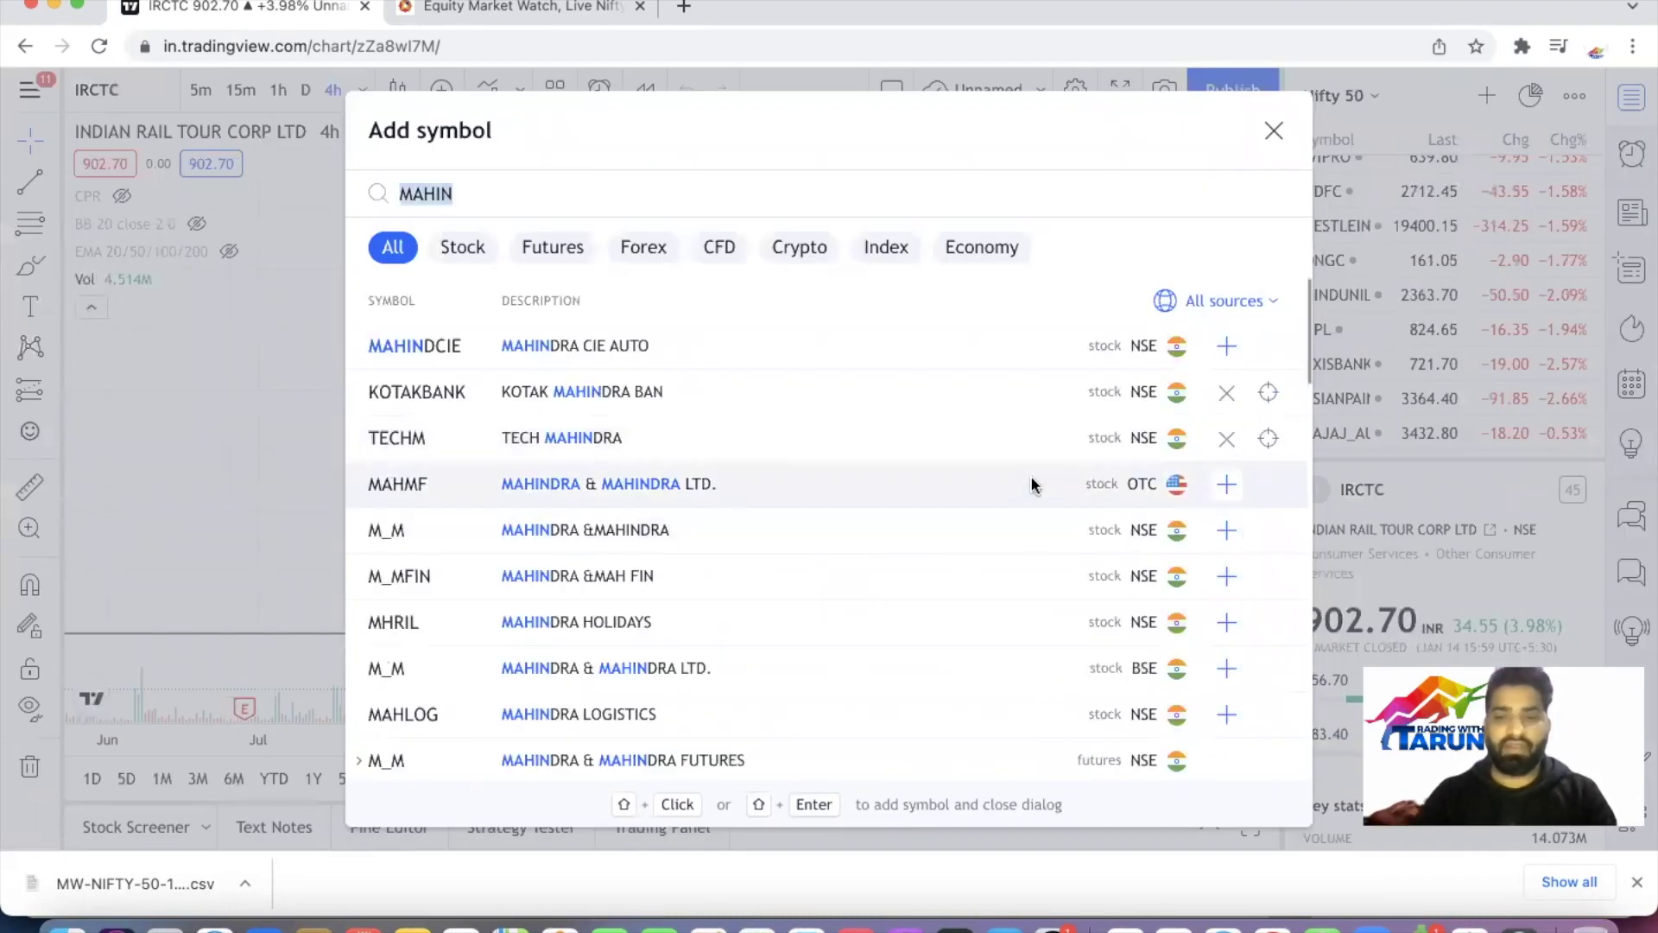
pyautogui.click(1018, 529)
pyautogui.click(1274, 131)
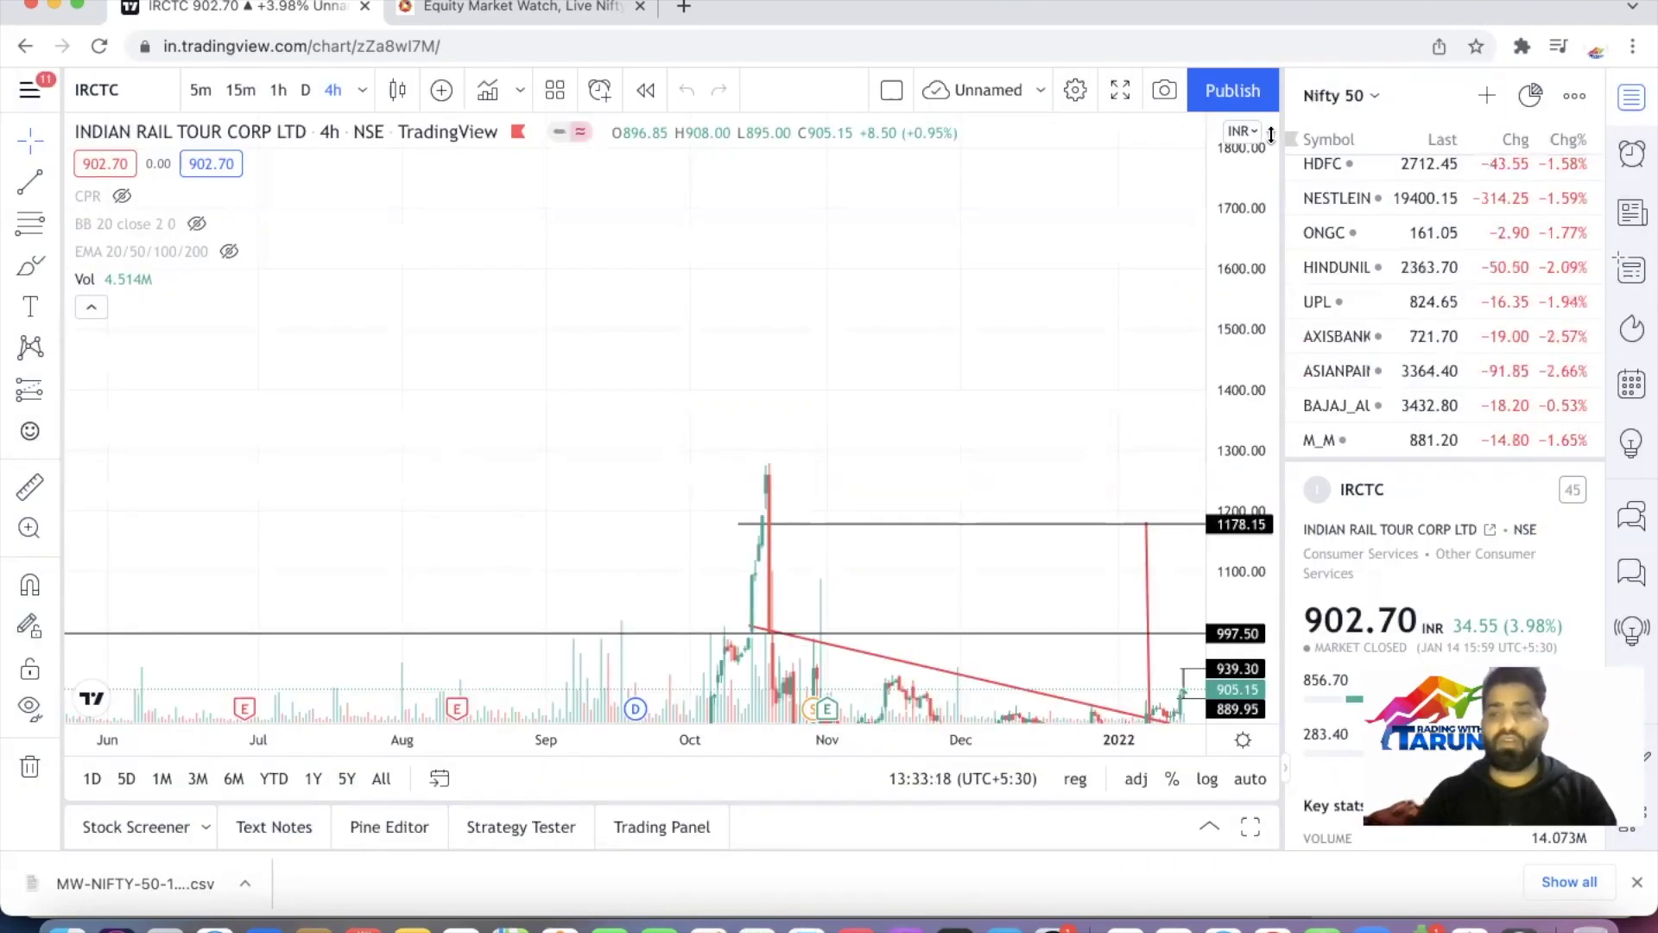
# Look through the Nifty 50 watchlist and check its symbol count in the list of watchlists
pyautogui.scroll(15, 1456, 323)
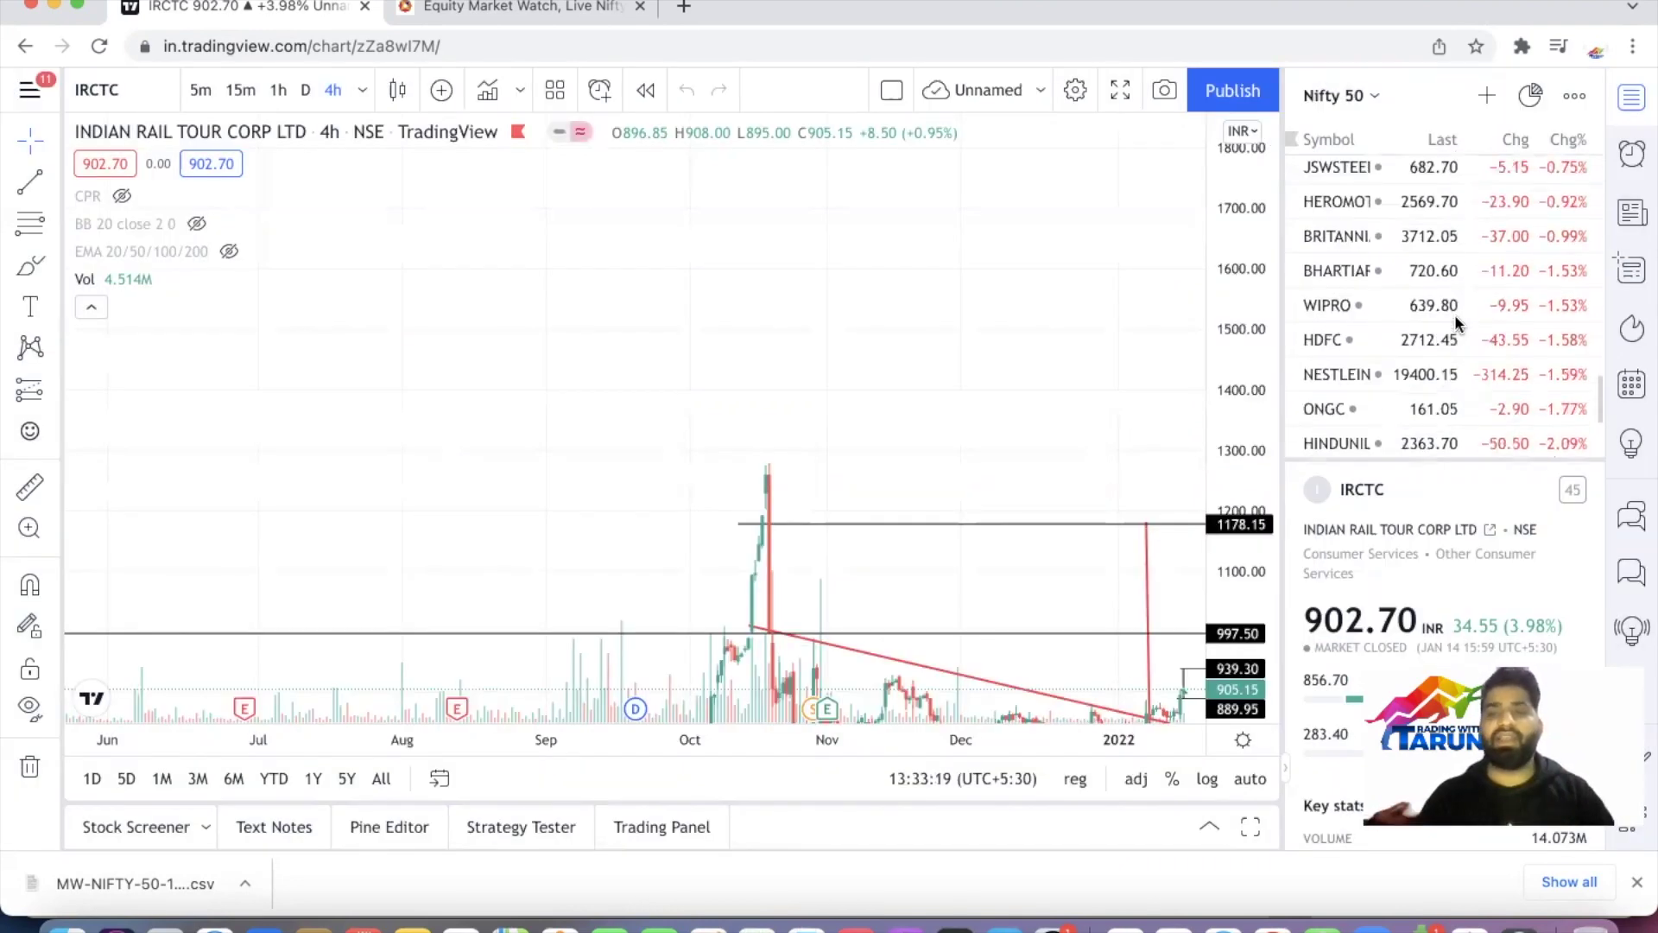
pyautogui.scroll(-15, 1456, 321)
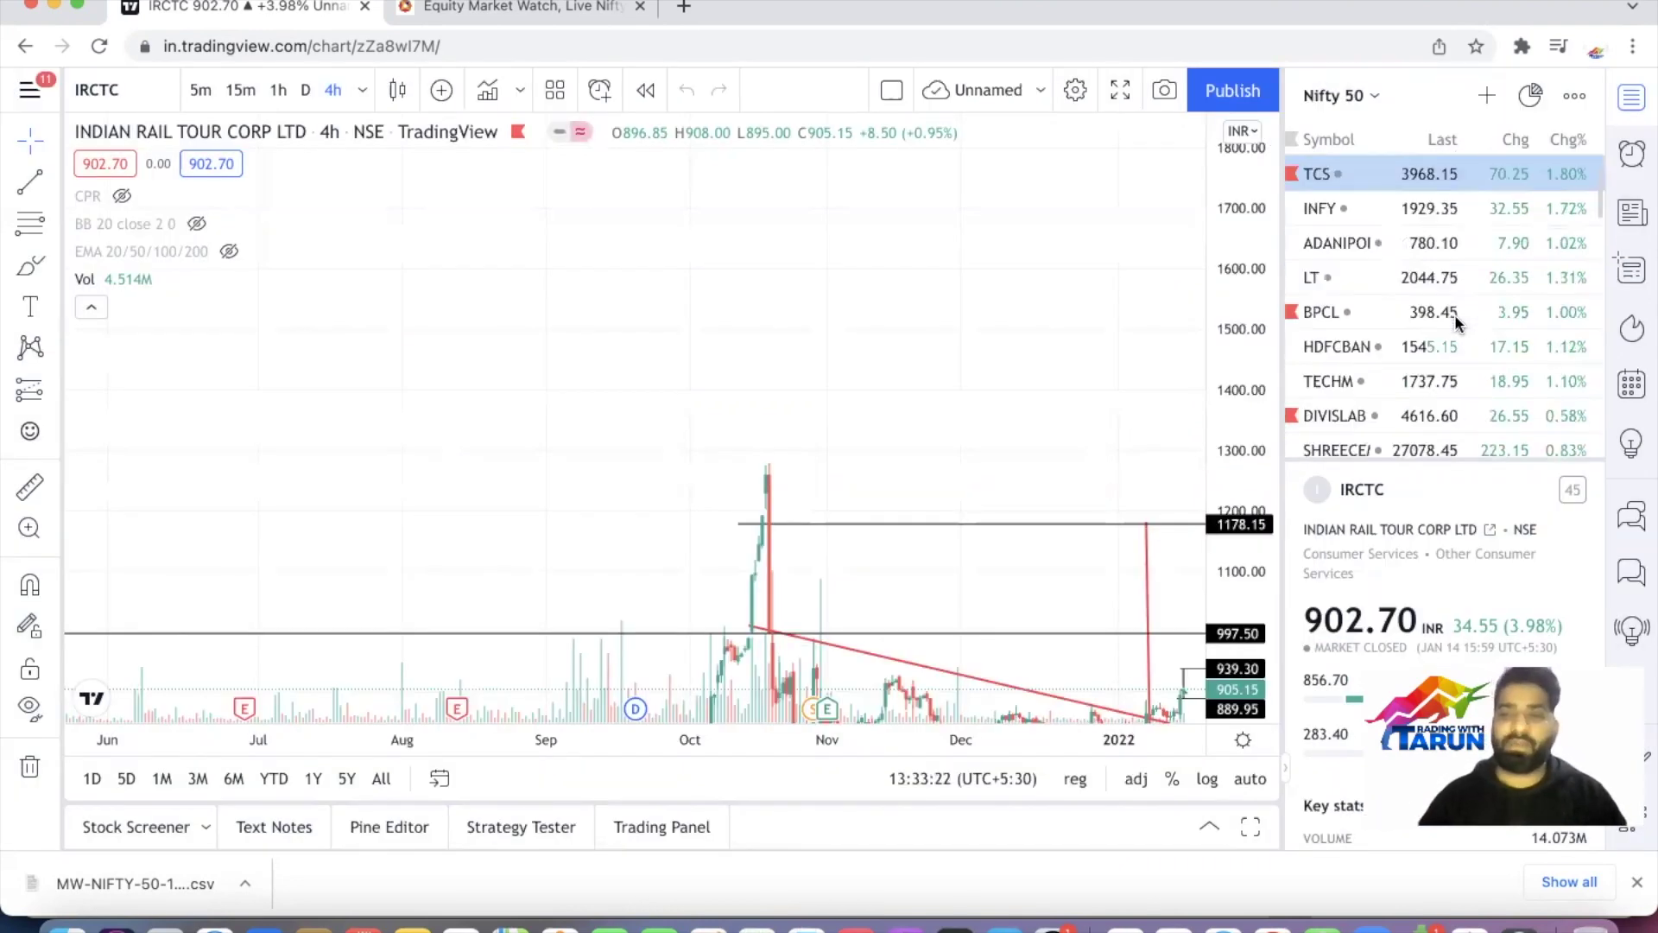
pyautogui.click(1374, 96)
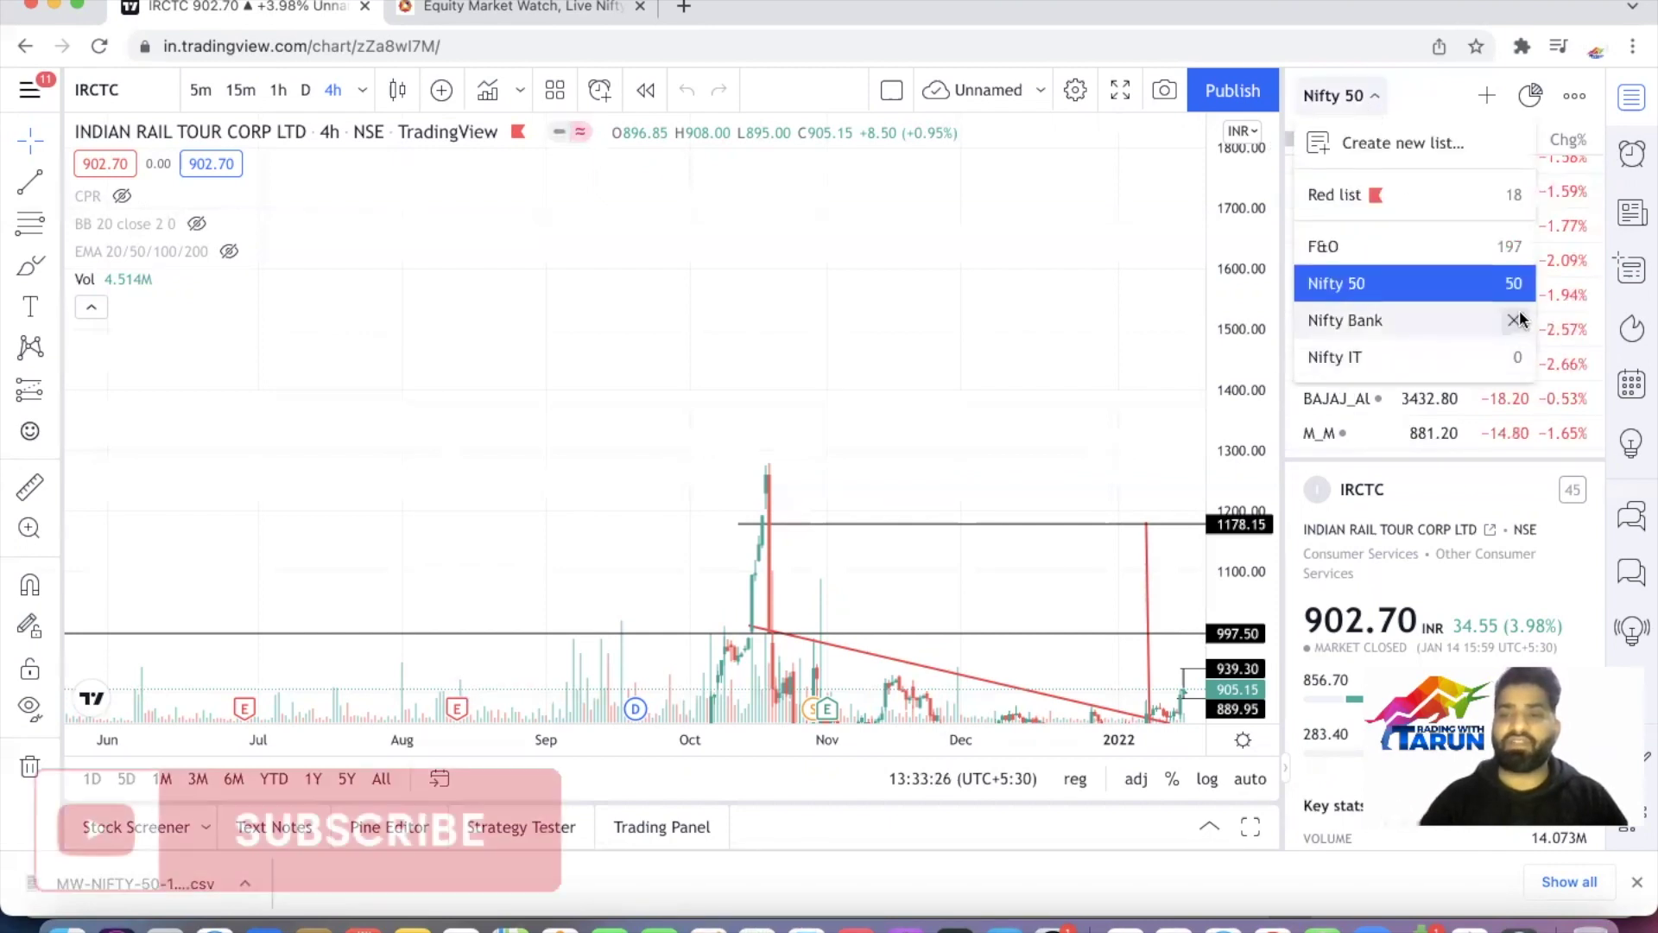
pyautogui.click(1151, 321)
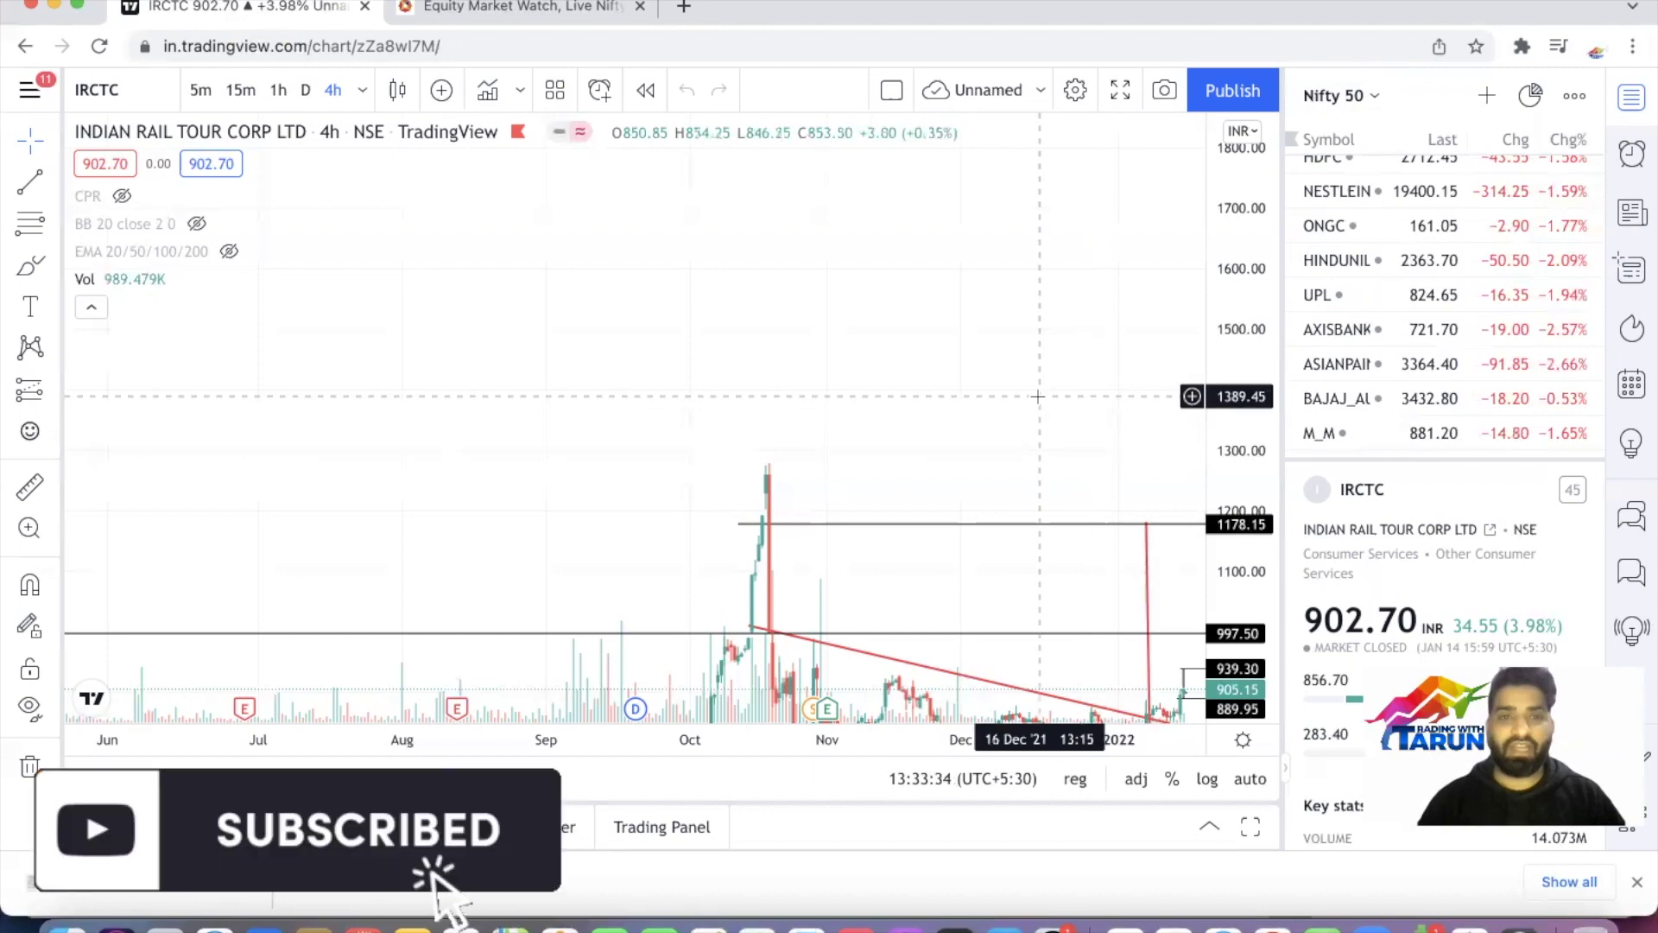
# Switch to the NSE live equity market page, display the NIFTY BANK stocks and download them as a CSV file
pyautogui.click(557, 8)
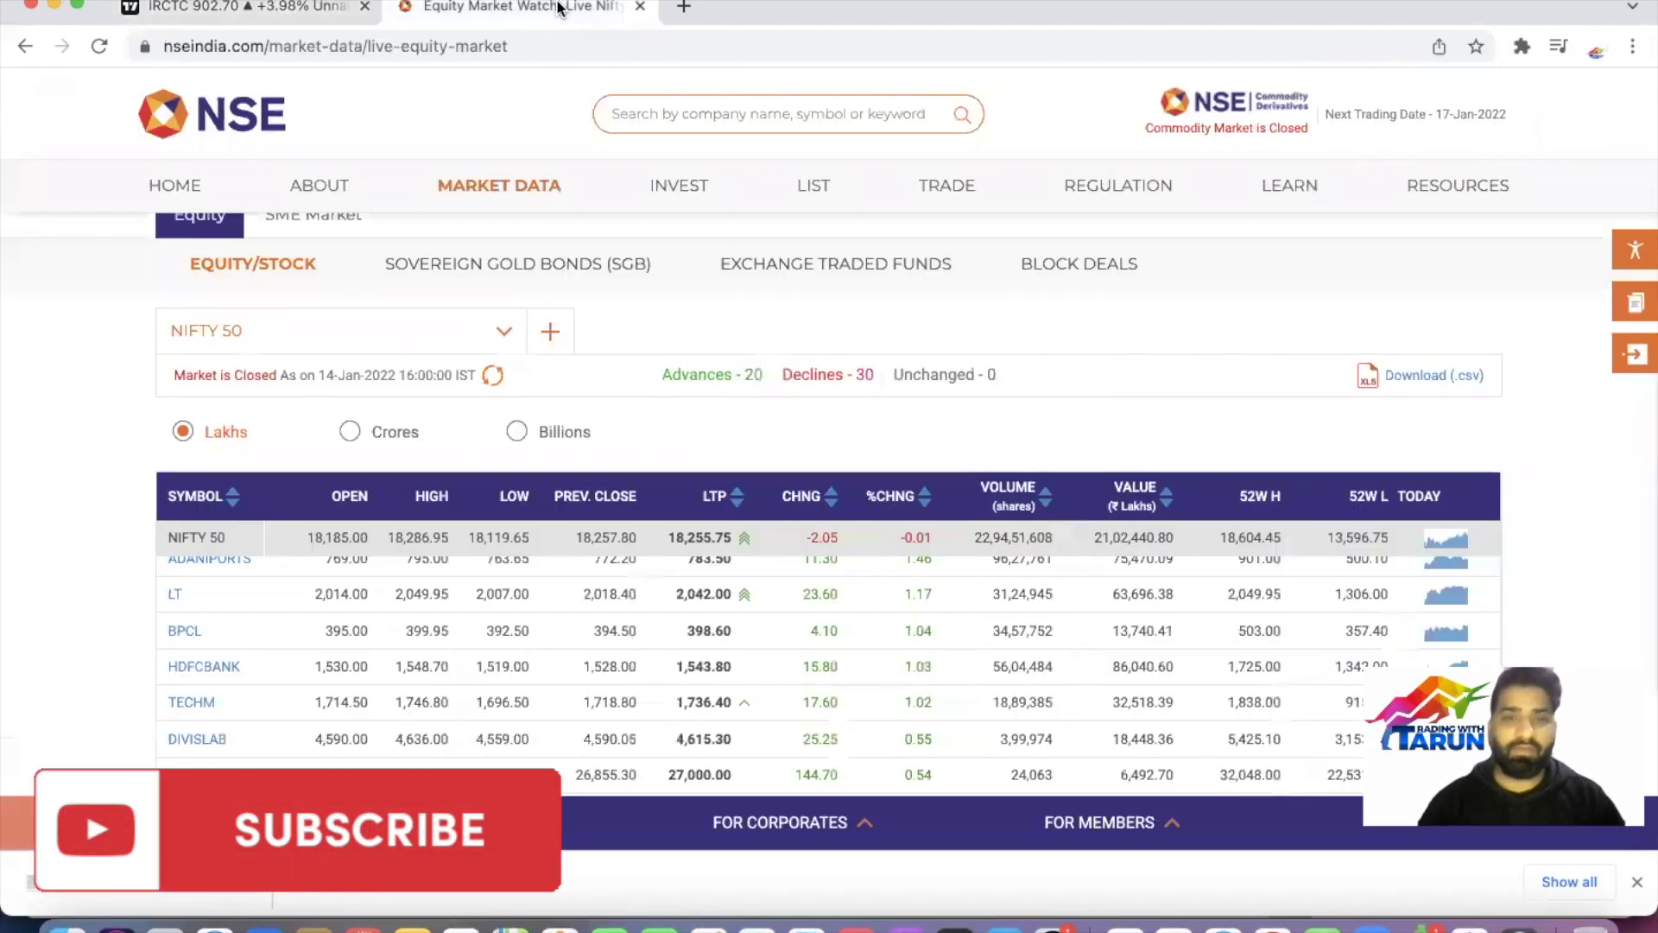
pyautogui.click(501, 332)
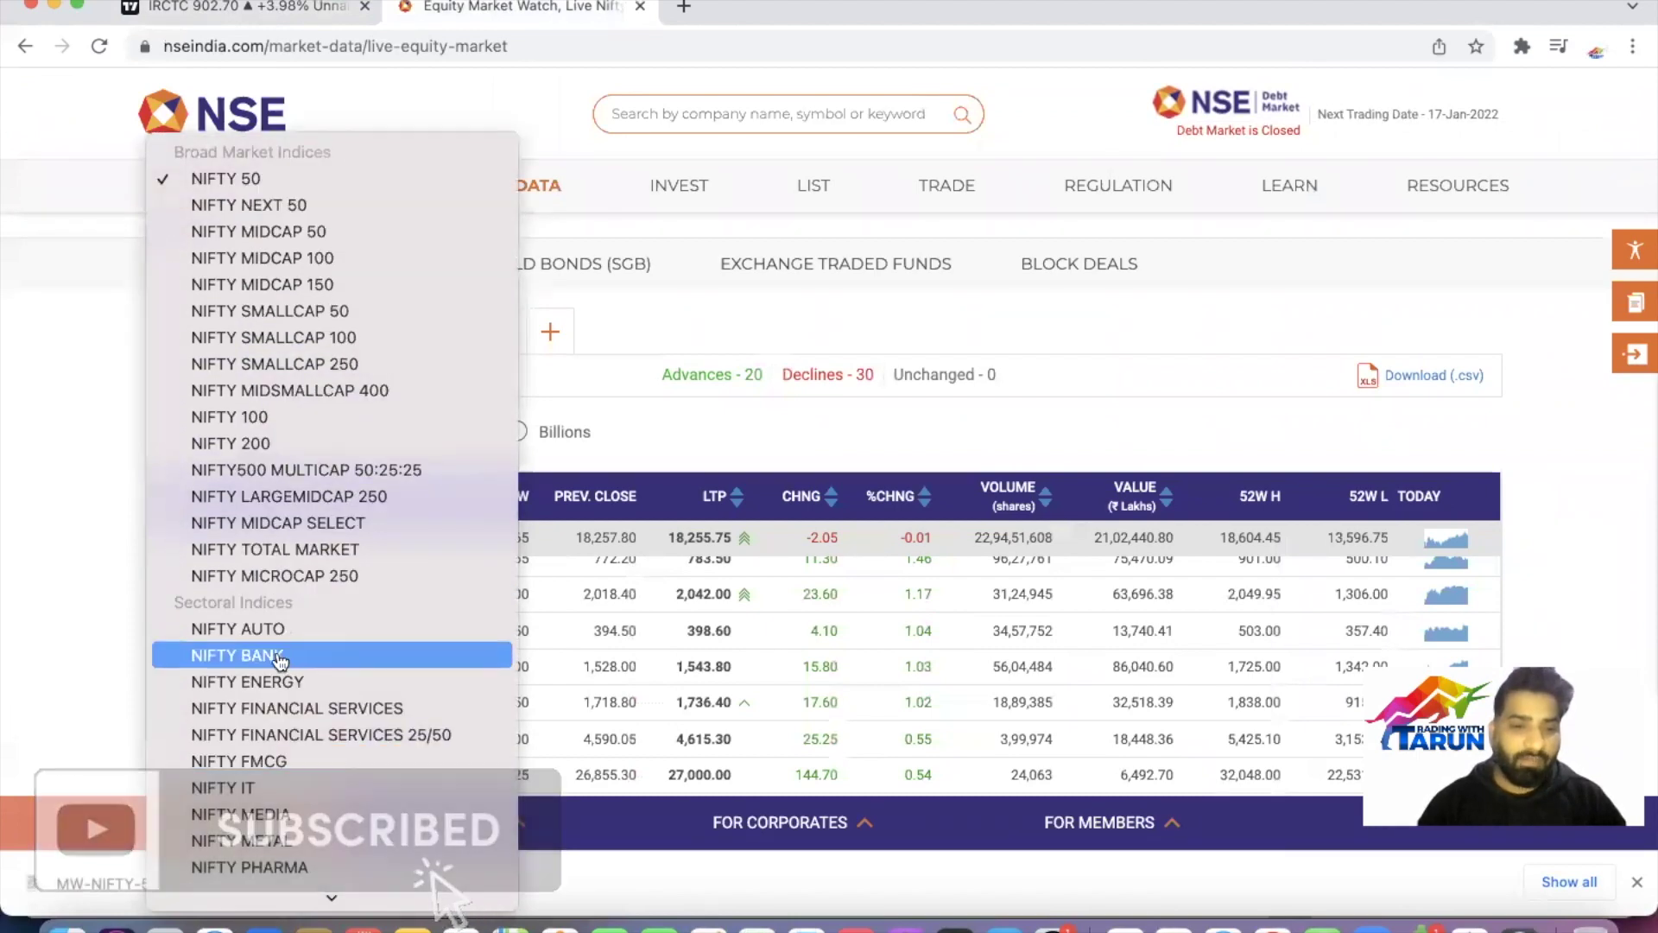
pyautogui.press('Escape')
pyautogui.scroll(-5, 1360, 517)
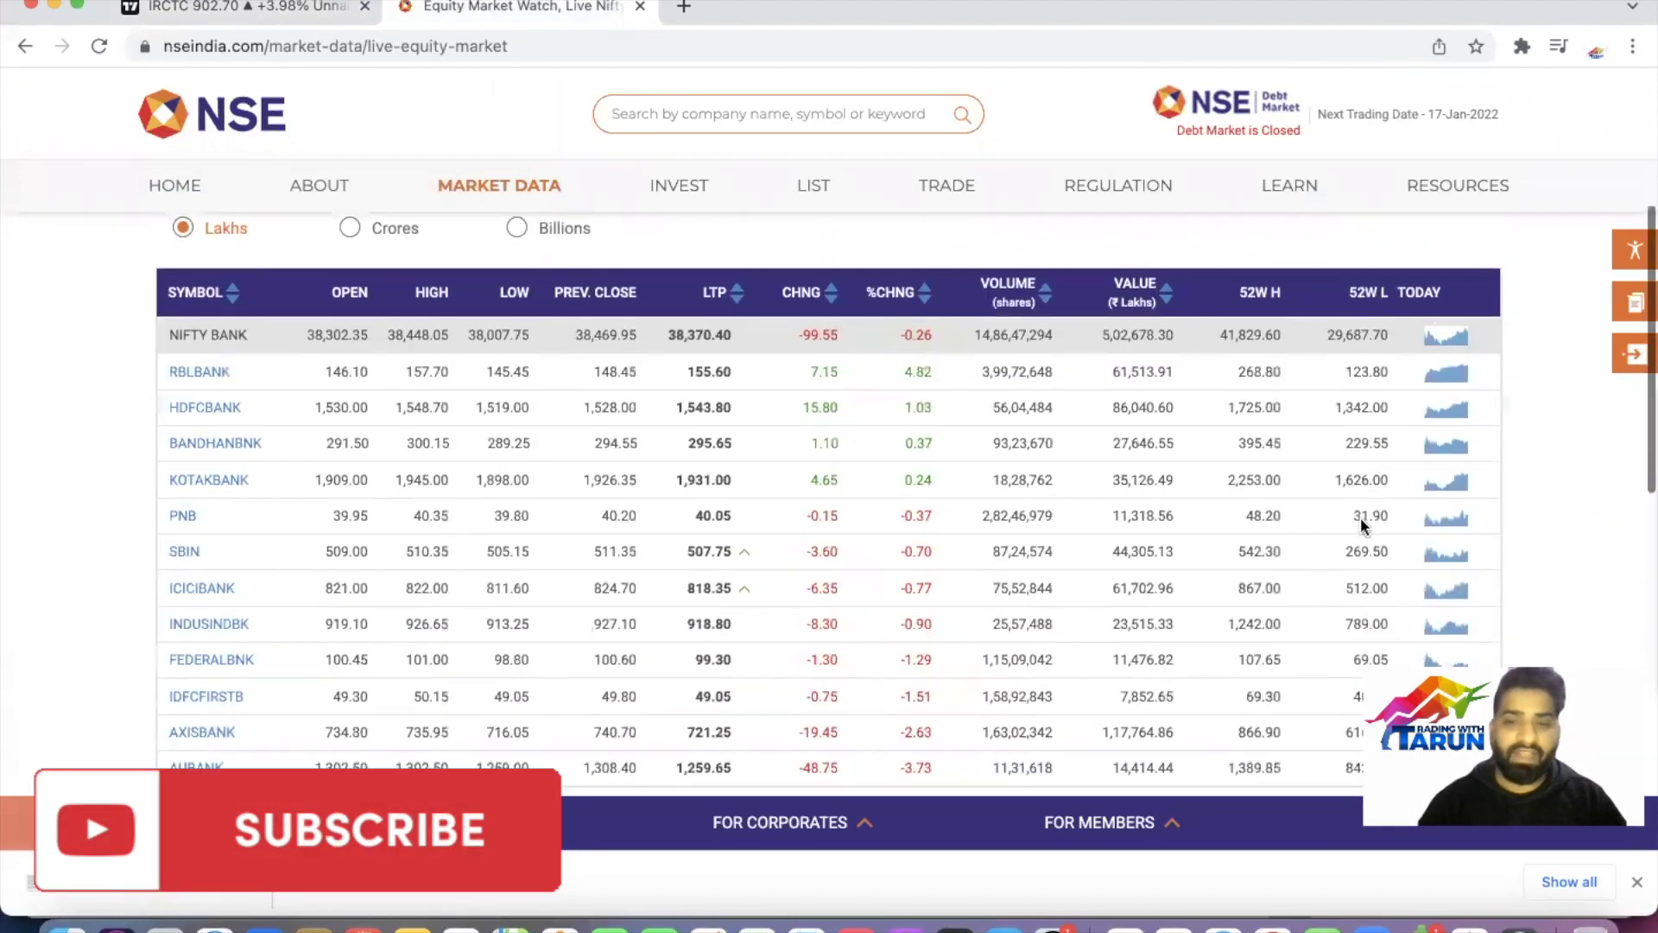
pyautogui.scroll(-3, 1040, 667)
pyautogui.scroll(4, 1071, 588)
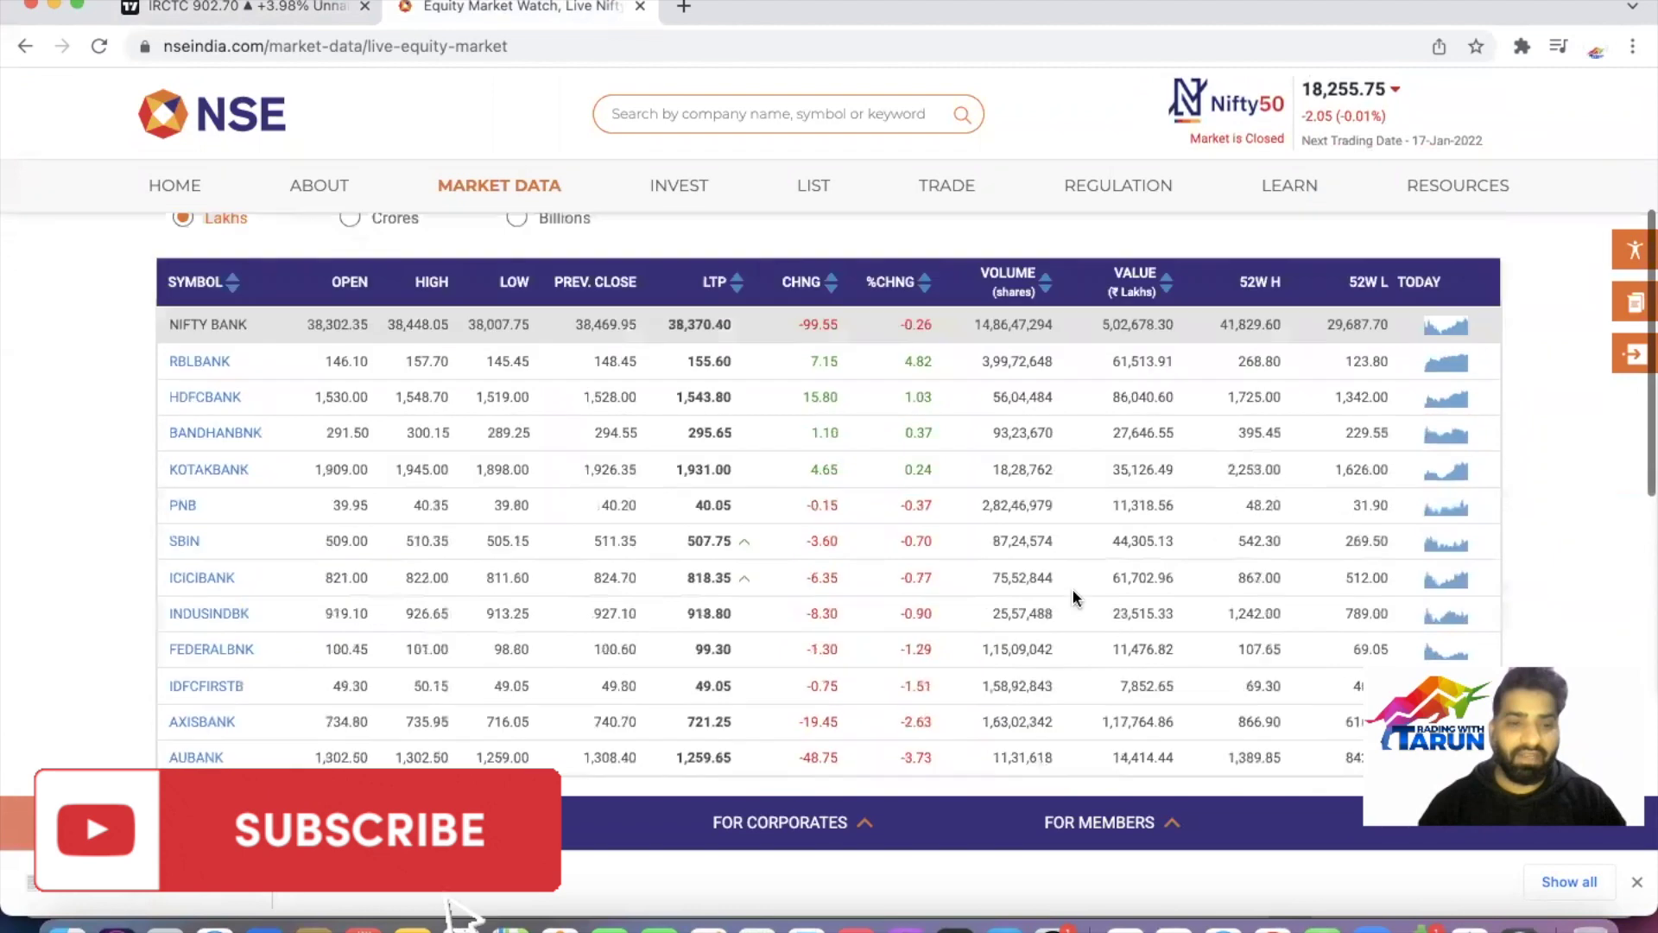
pyautogui.scroll(2, 1368, 366)
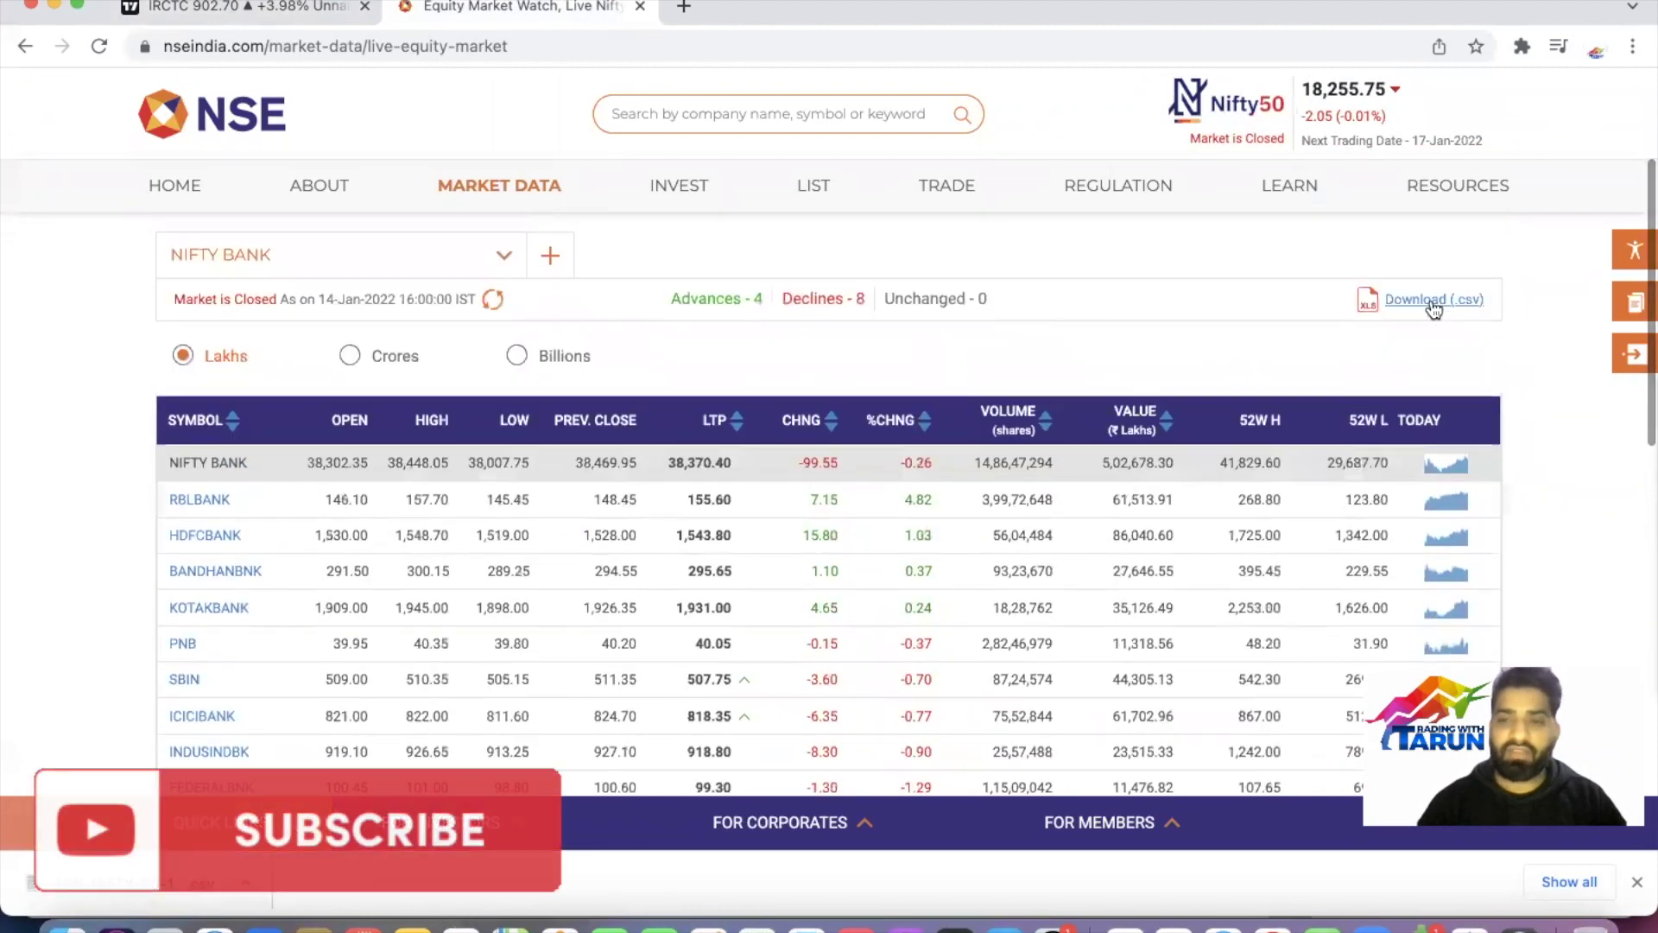
pyautogui.click(1434, 301)
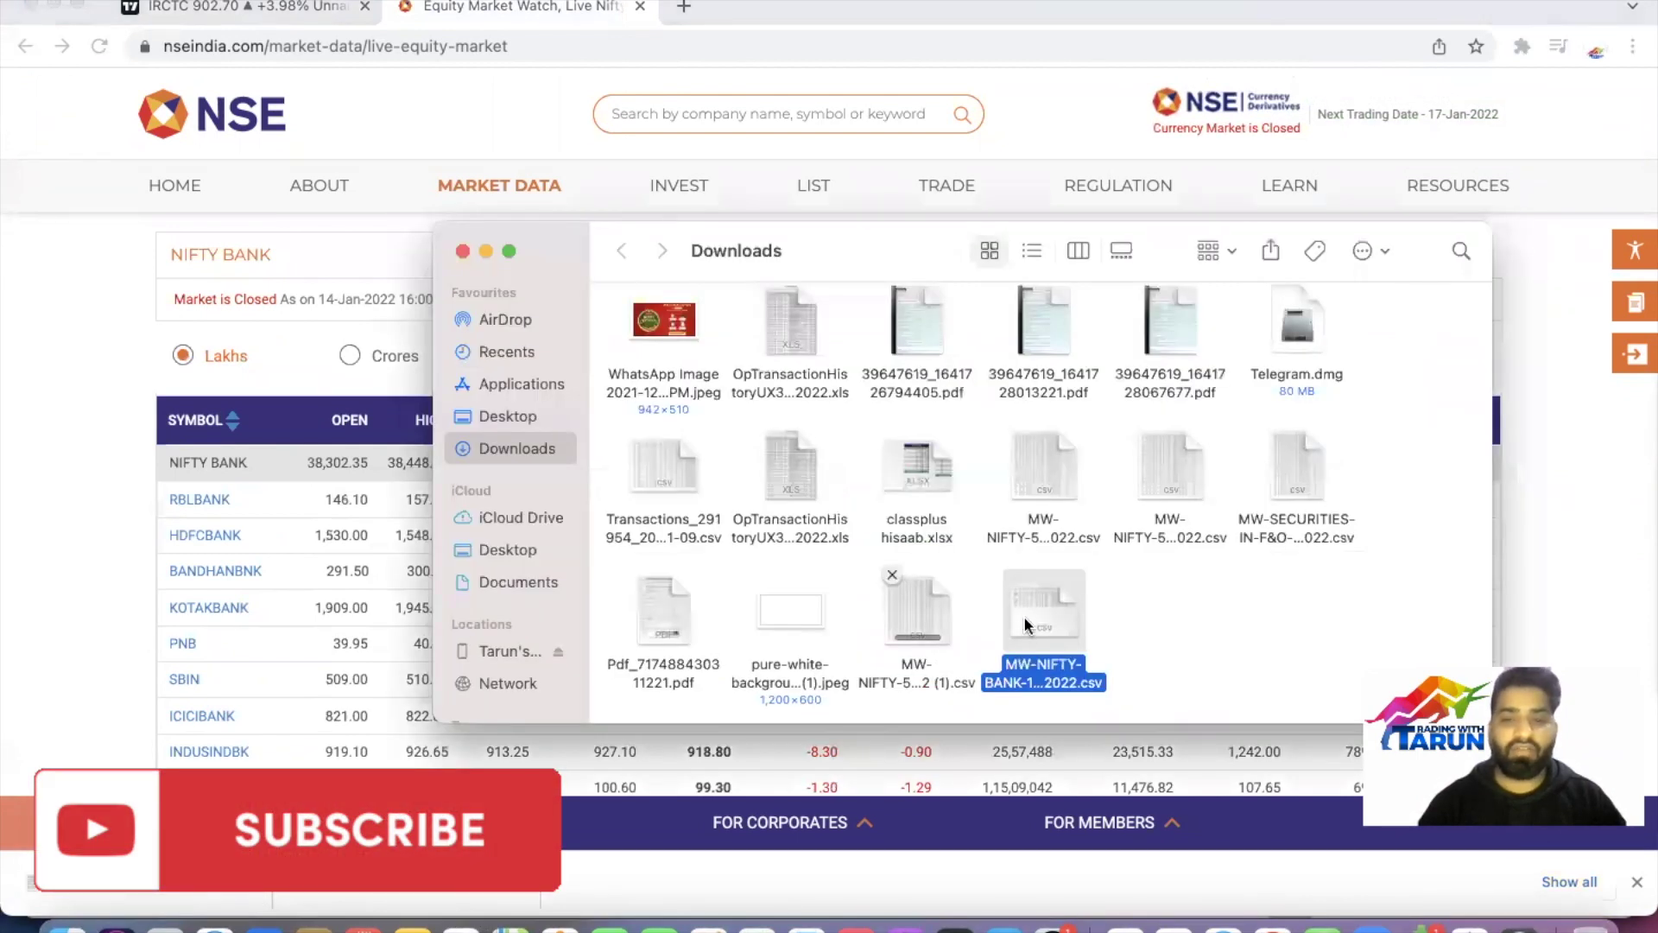
# Open MW-NIFTY-BANK-16-Jan-2022.csv in Microsoft Excel and place its window so the Nifty 50 workbook's symbol columns stay visible
pyautogui.rightClick(1023, 615)
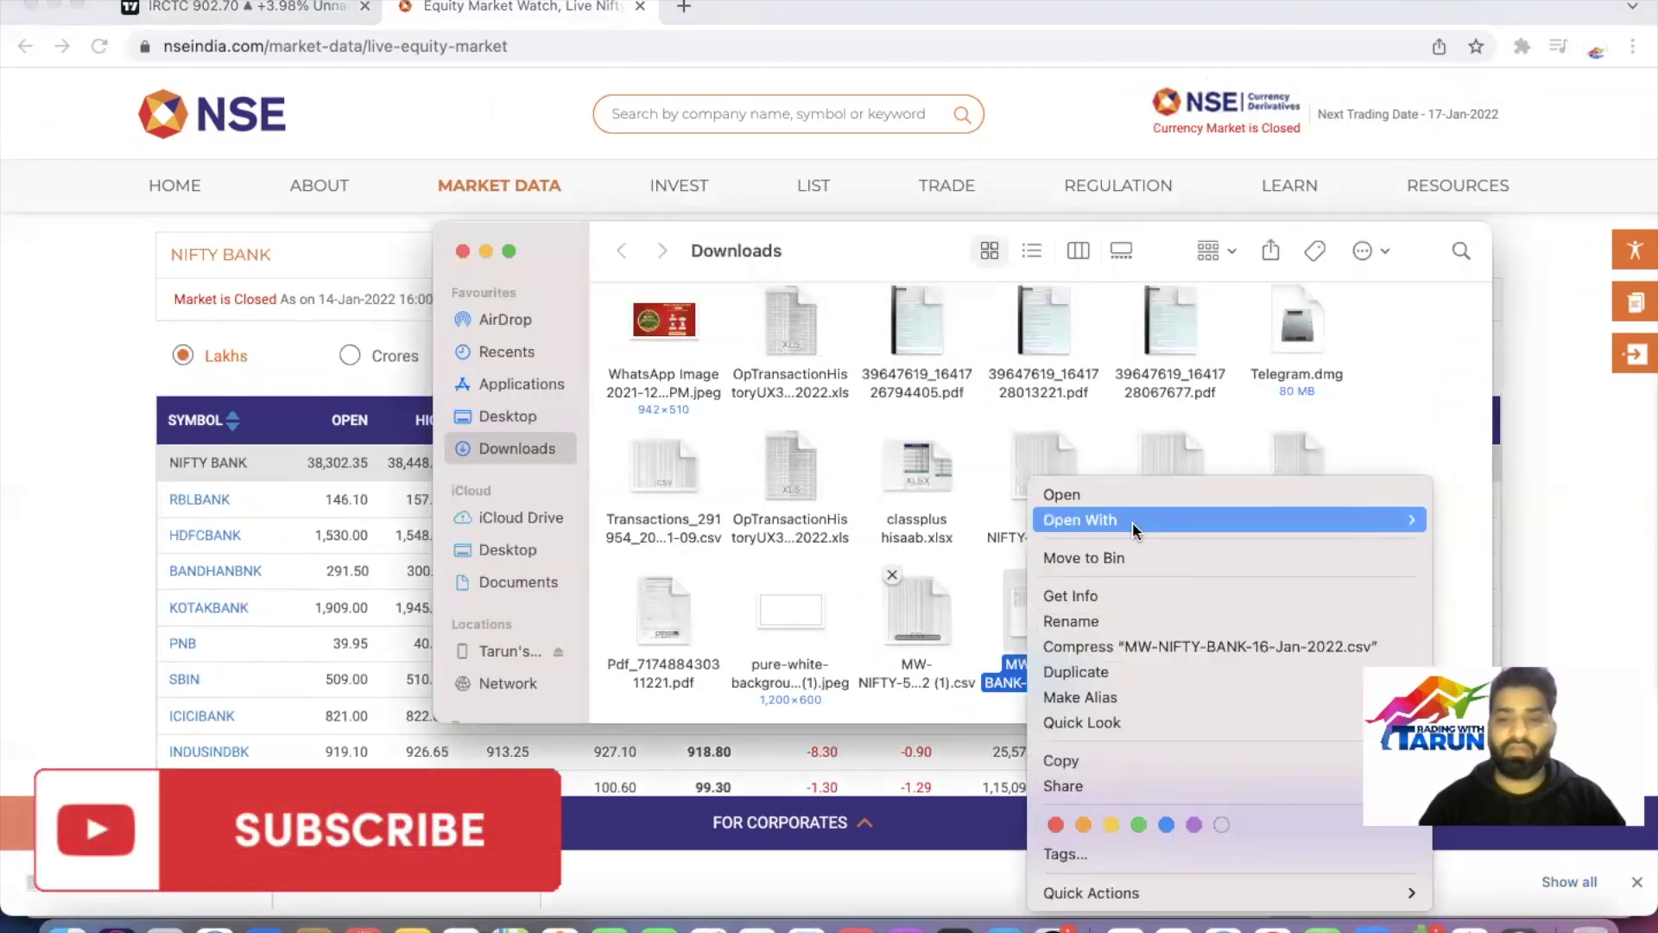
pyautogui.moveTo(1381, 516)
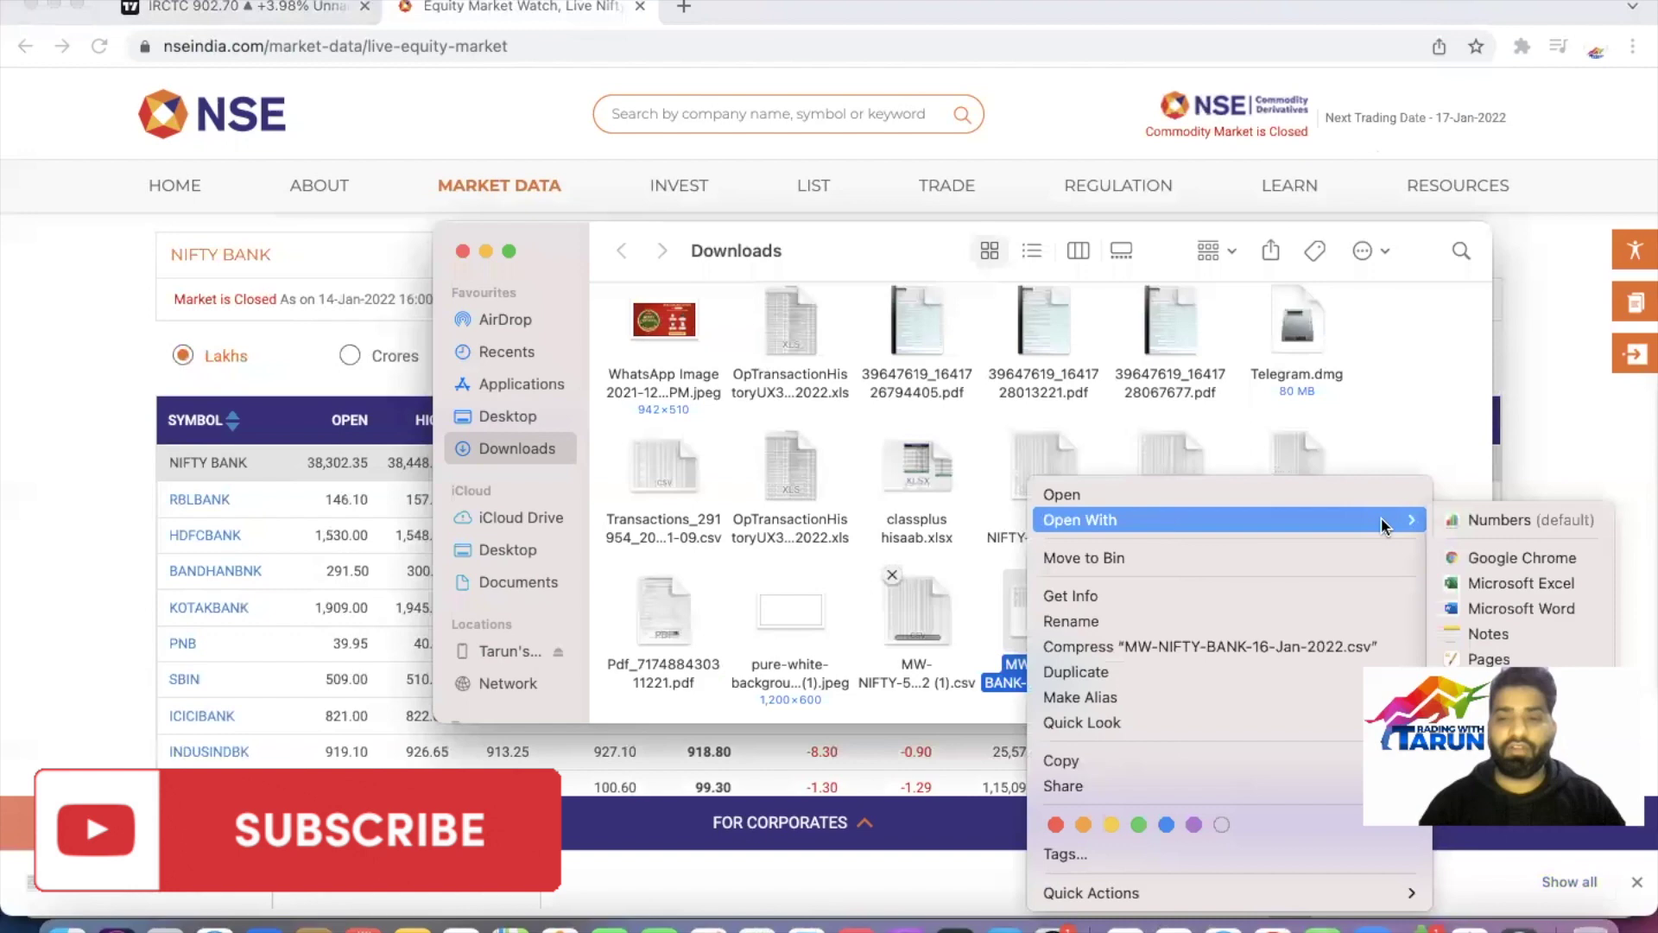
pyautogui.click(1476, 582)
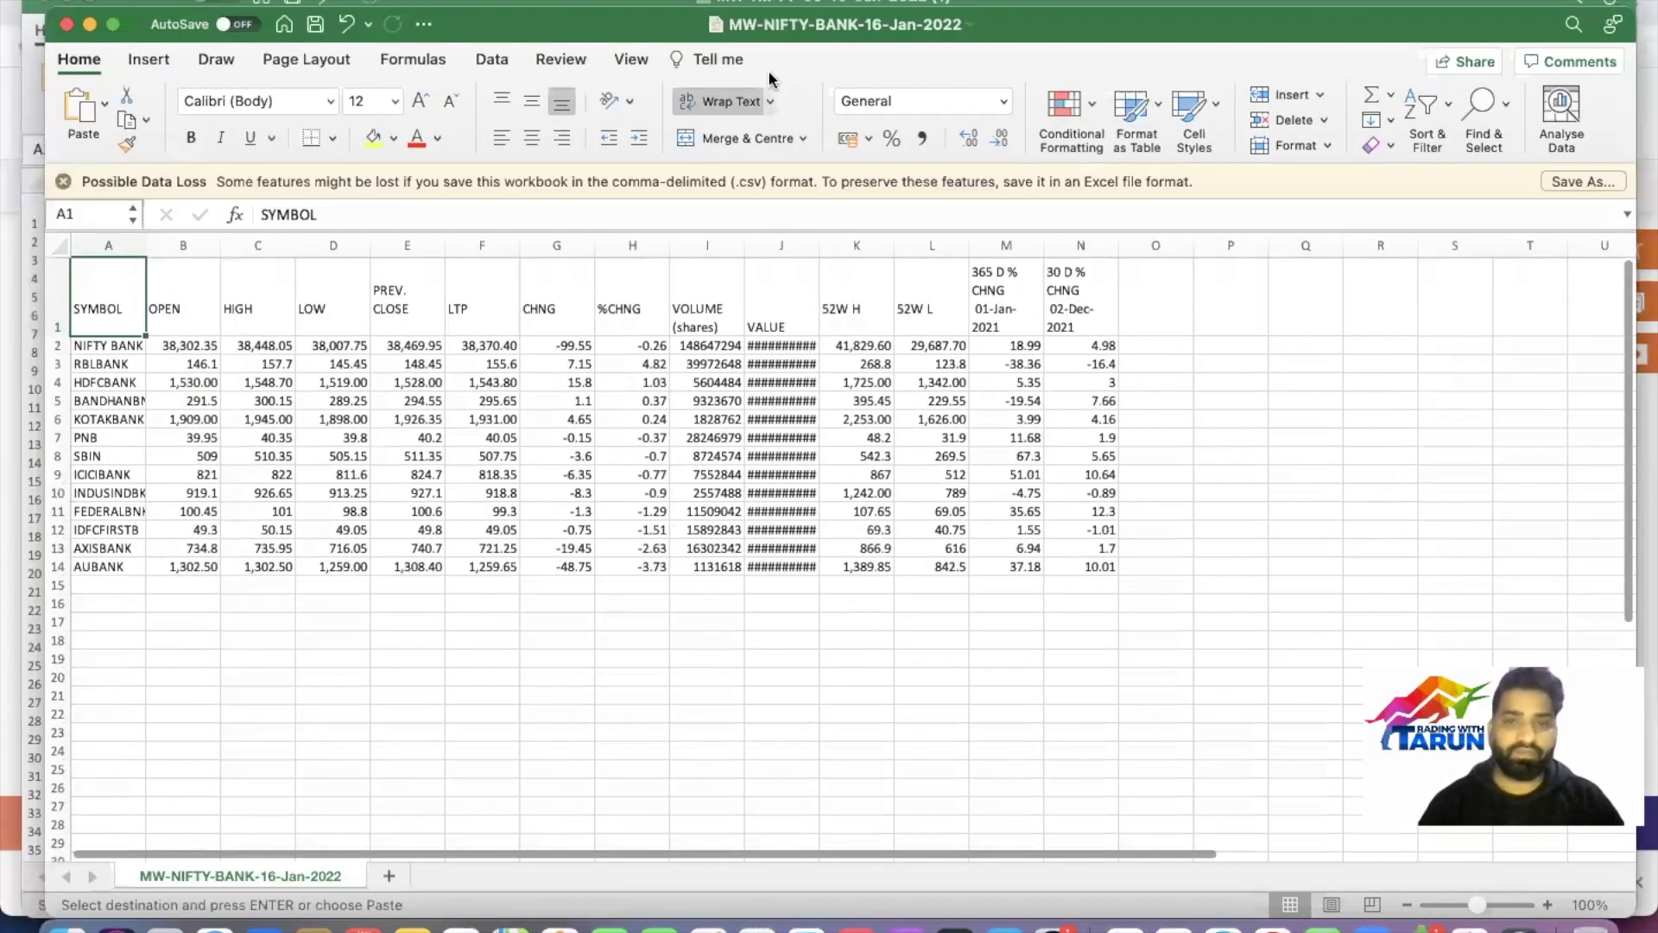
pyautogui.moveTo(728, 19); pyautogui.dragTo(1164, 23)
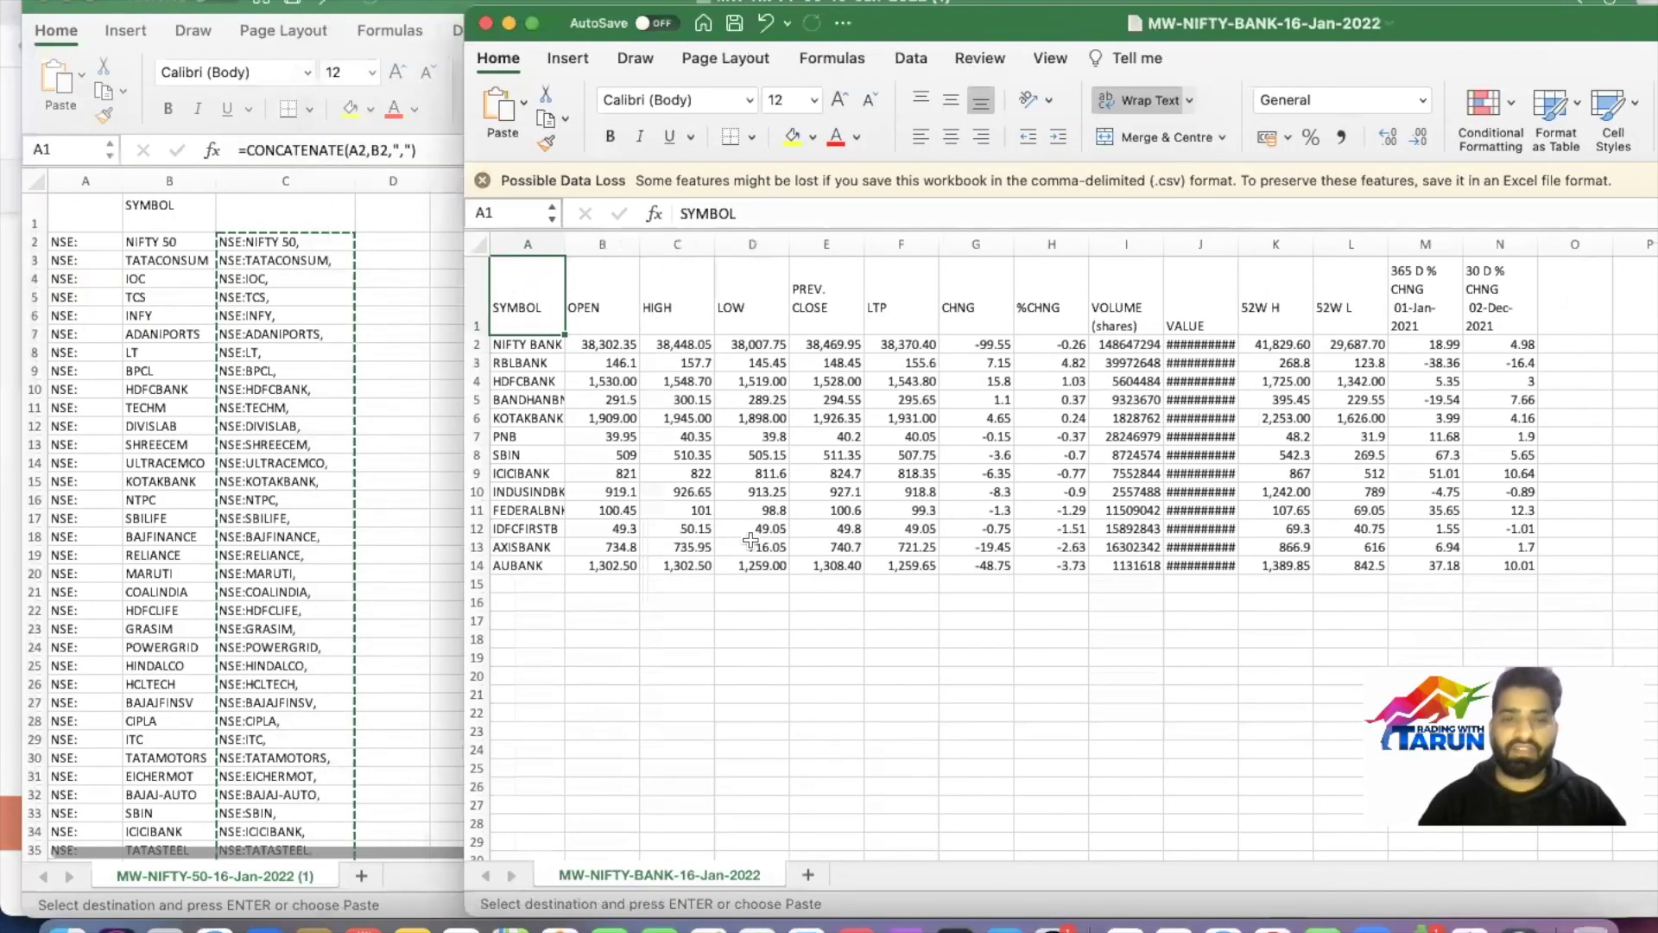
pyautogui.click(773, 622)
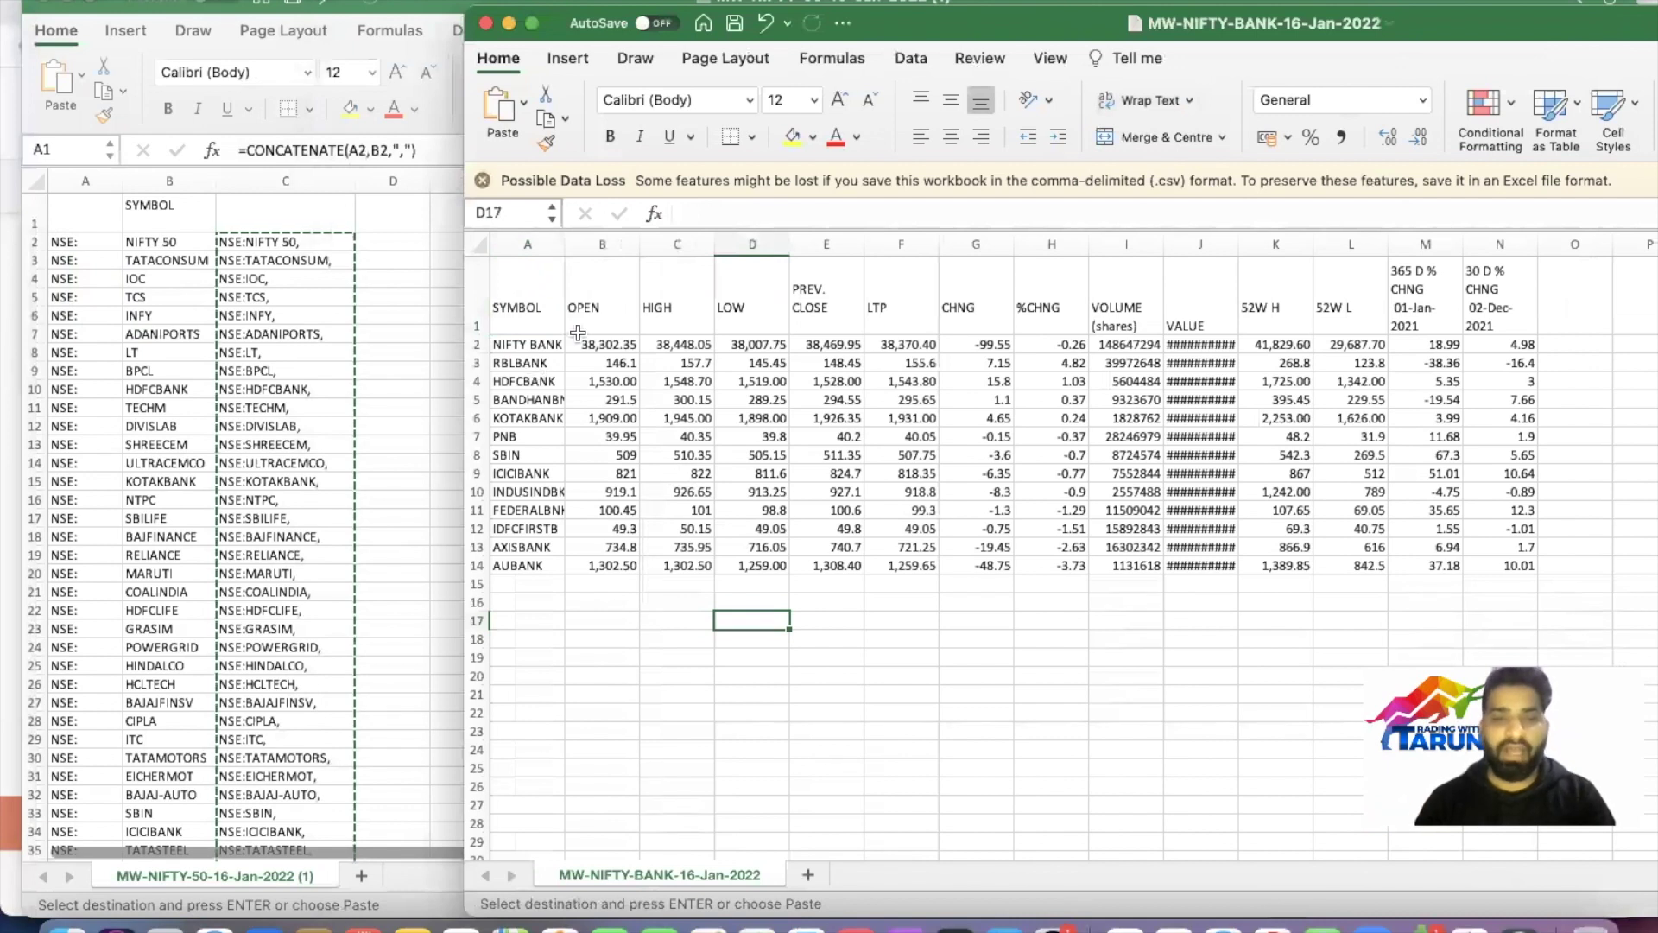
# Widen column A in the Nifty Bank sheet and copy the symbols in A2 through A14
pyautogui.moveTo(562, 243); pyautogui.dragTo(581, 243)
pyautogui.moveTo(552, 345); pyautogui.dragTo(557, 559)
pyautogui.press('super+c')
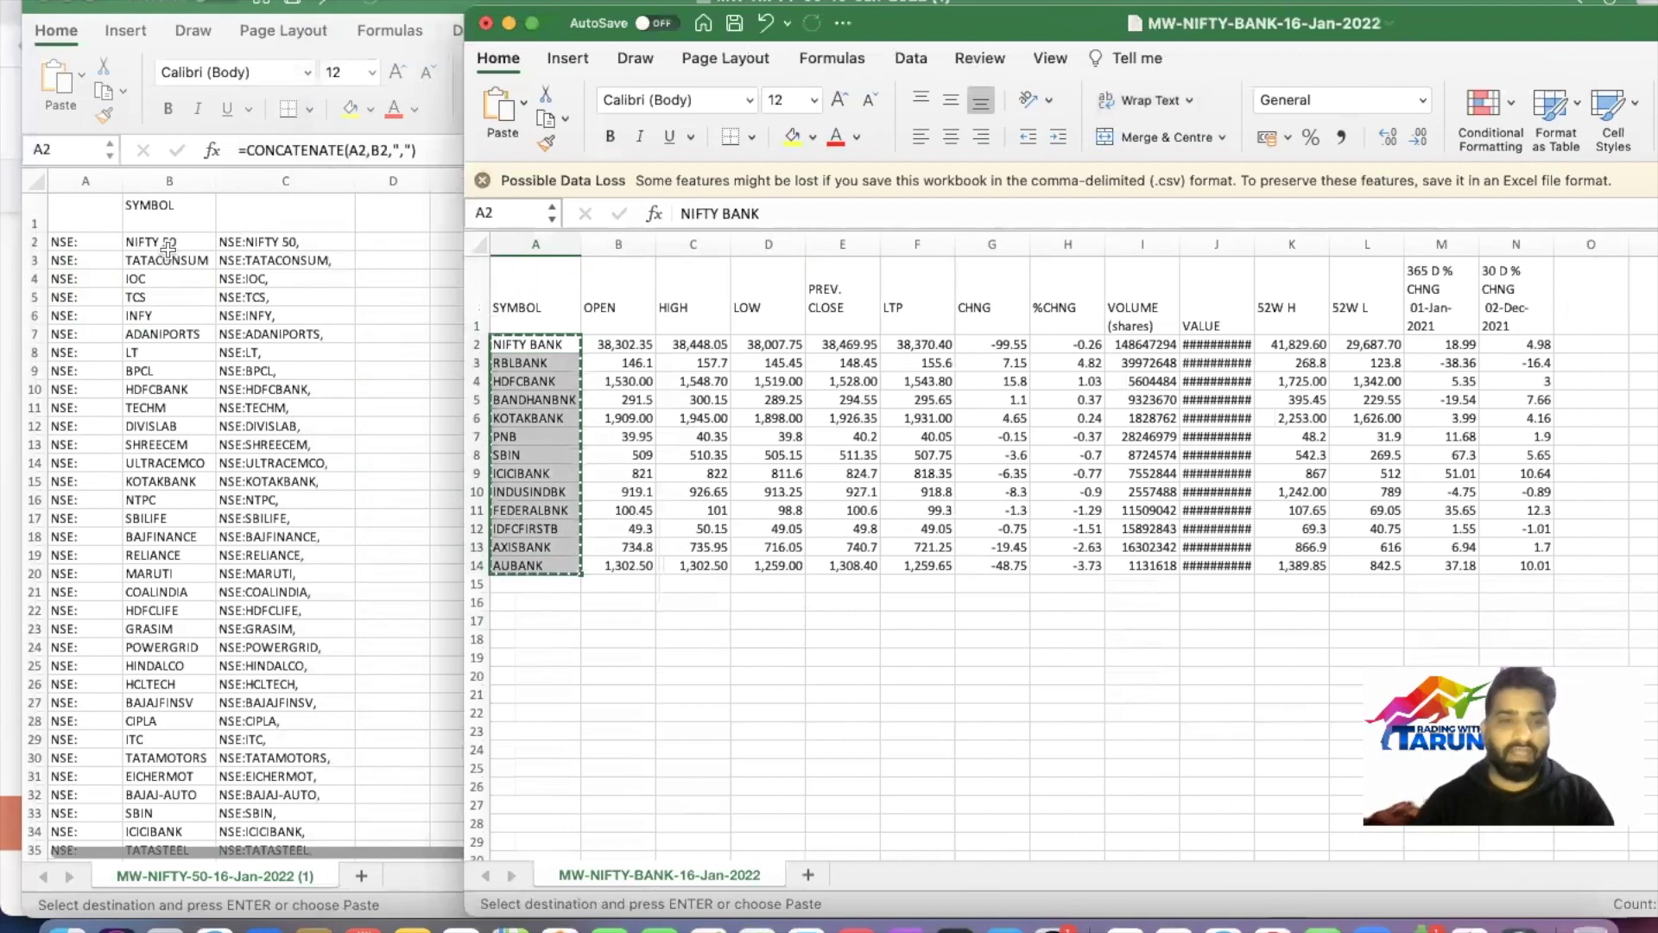
# Paste the Nifty Bank symbols from B2 downward in the Nifty 50 workbook and copy the concatenated results in C2 through C15
pyautogui.click(169, 246)
pyautogui.click(169, 243)
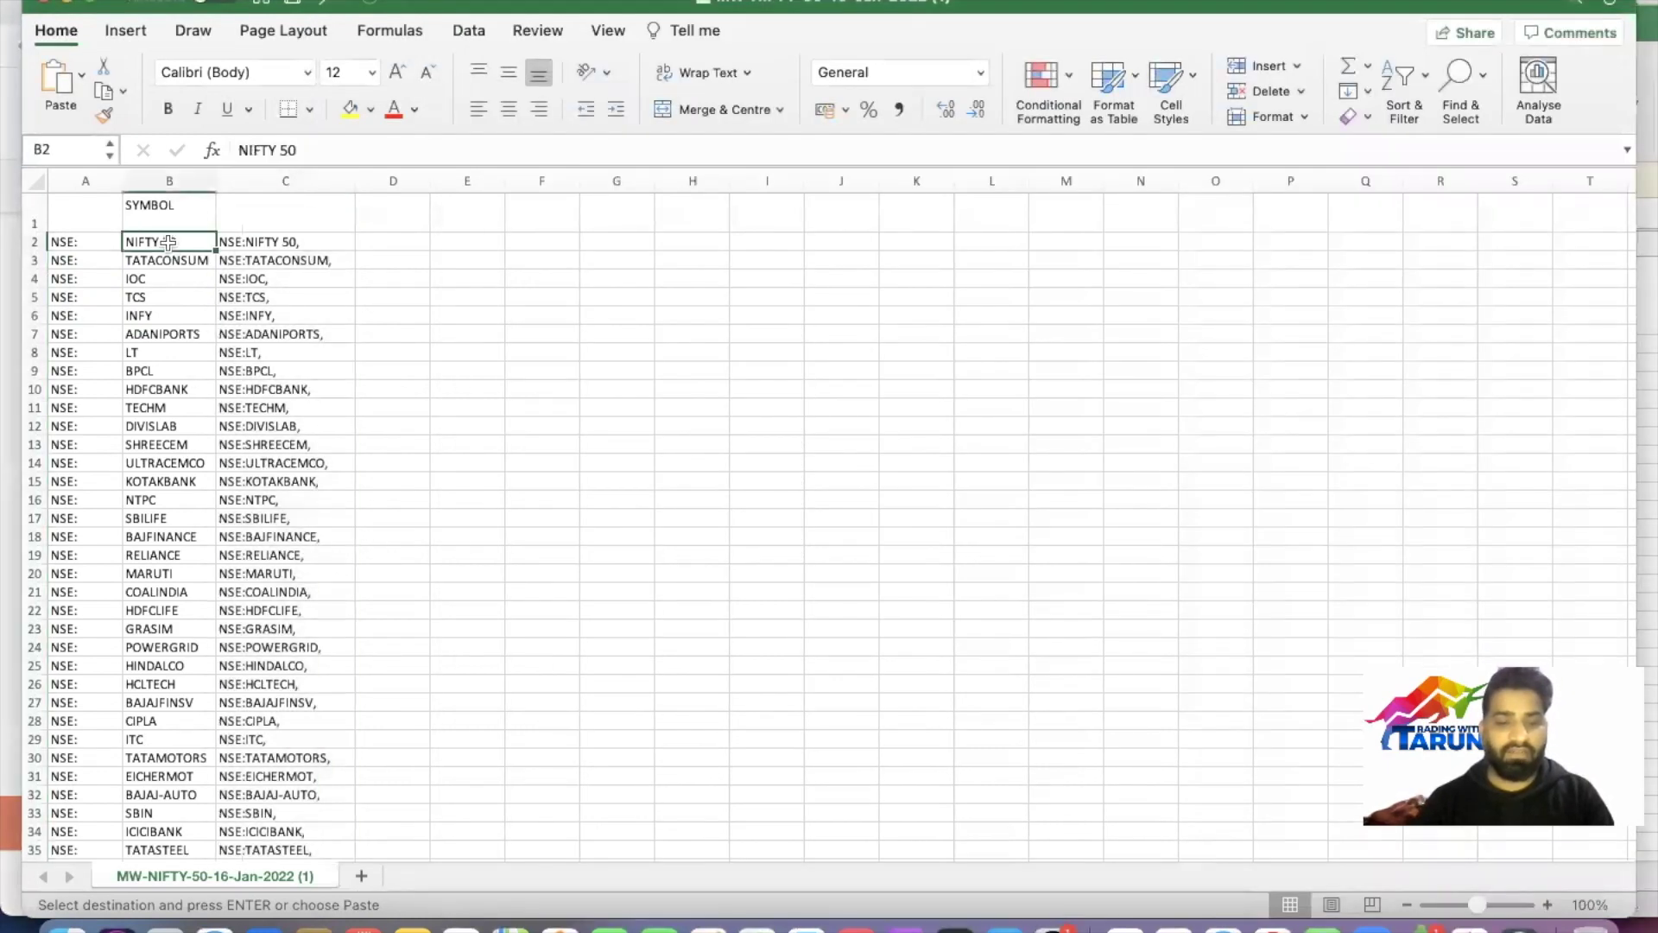
pyautogui.press('super+v')
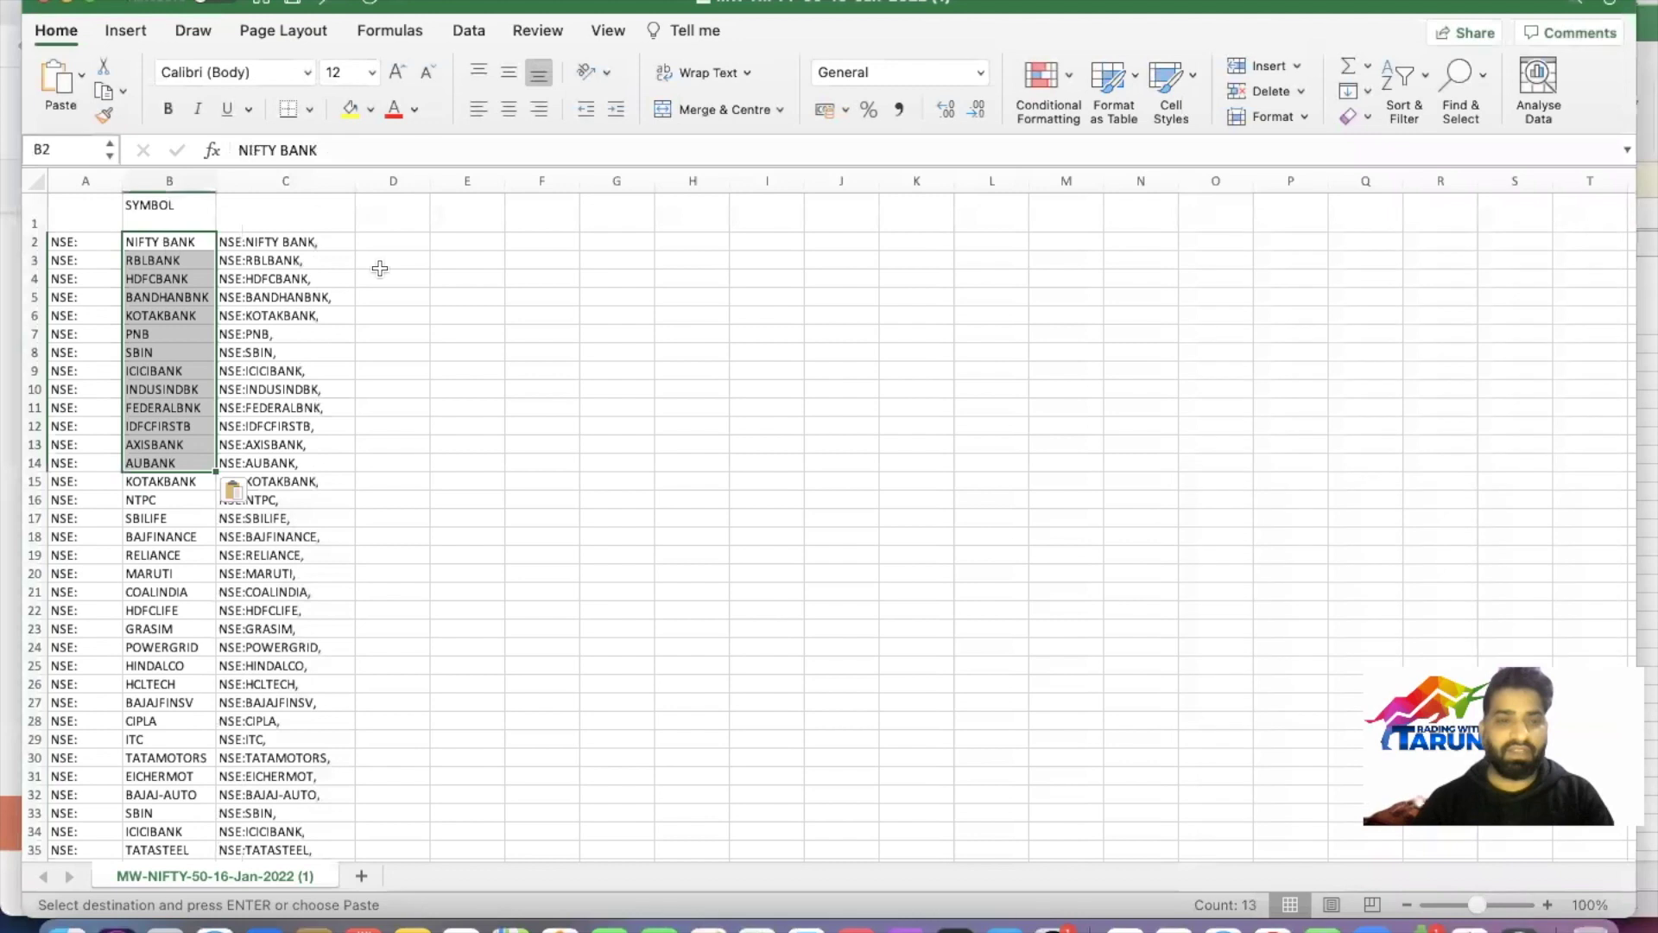
pyautogui.click(488, 370)
pyautogui.moveTo(329, 241); pyautogui.dragTo(337, 476)
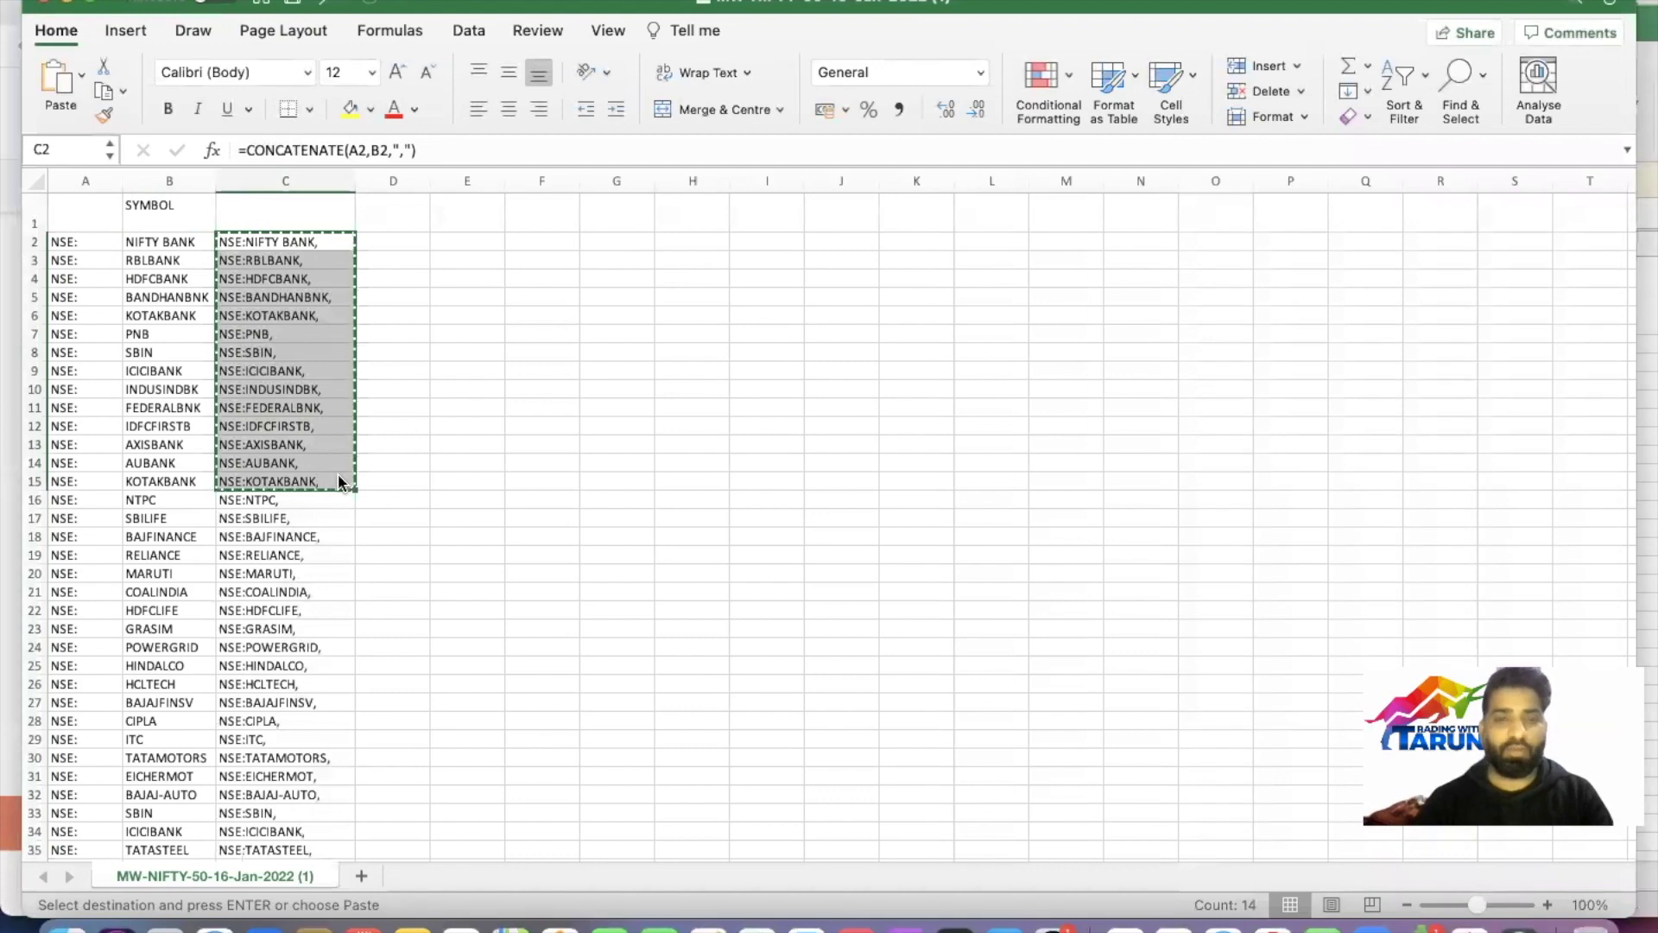
# Switch from Excel to the browser and bring up the TradingView chart with its watchlist
pyautogui.press('super+Tab')
pyautogui.press('super+Tab')
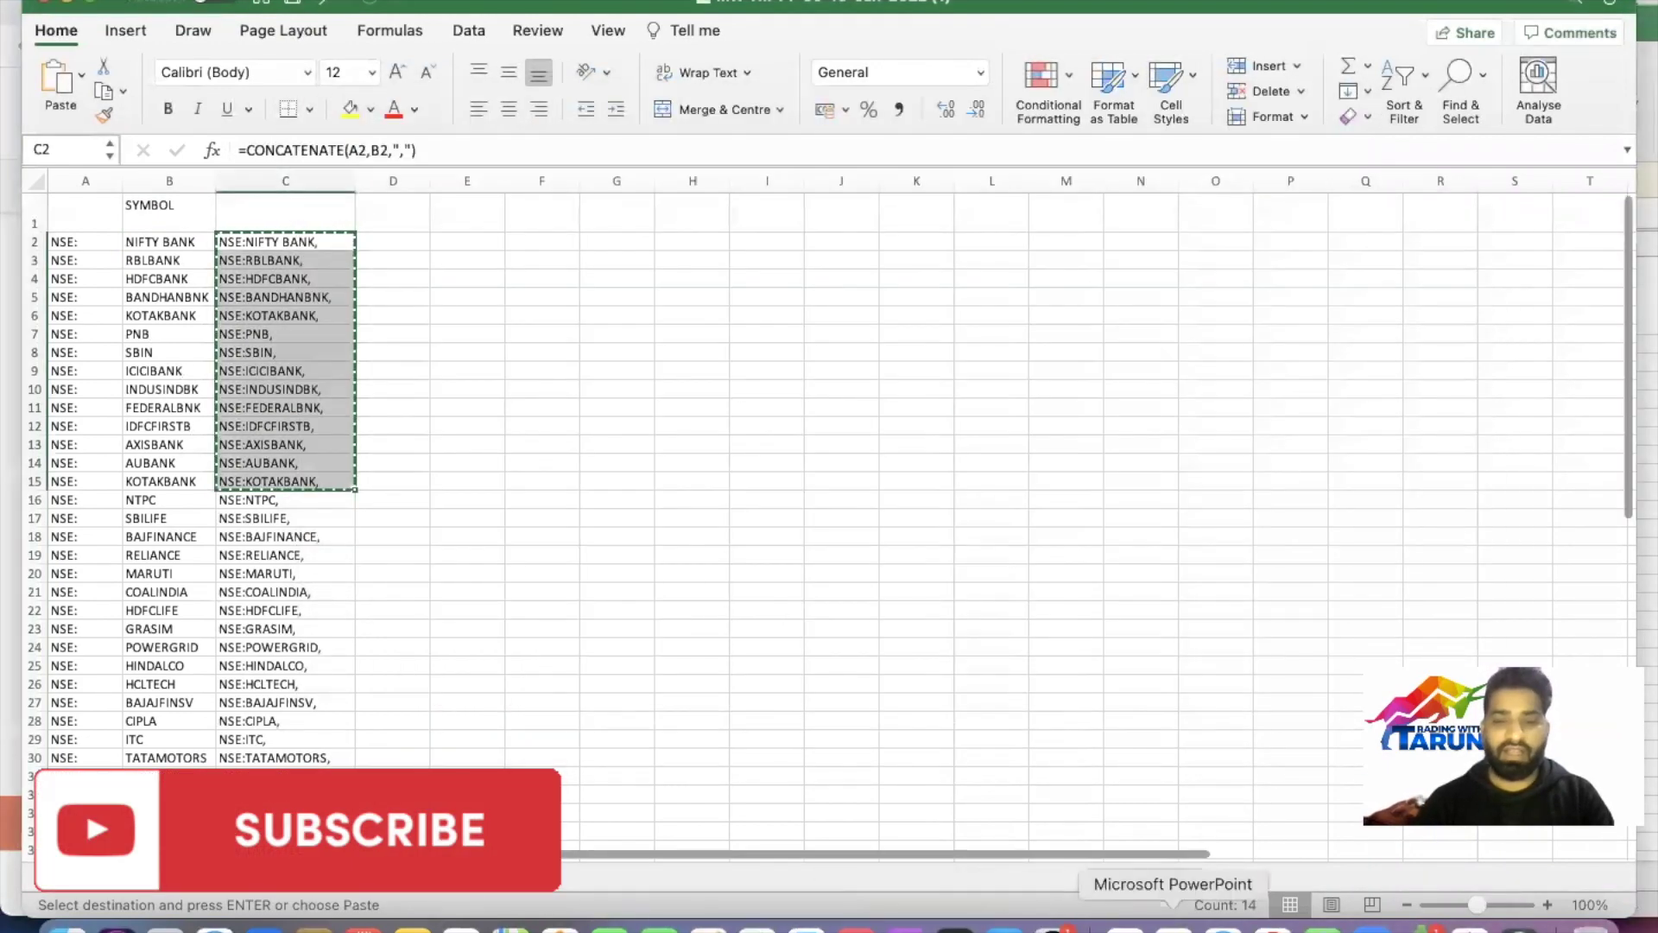
pyautogui.click(1273, 926)
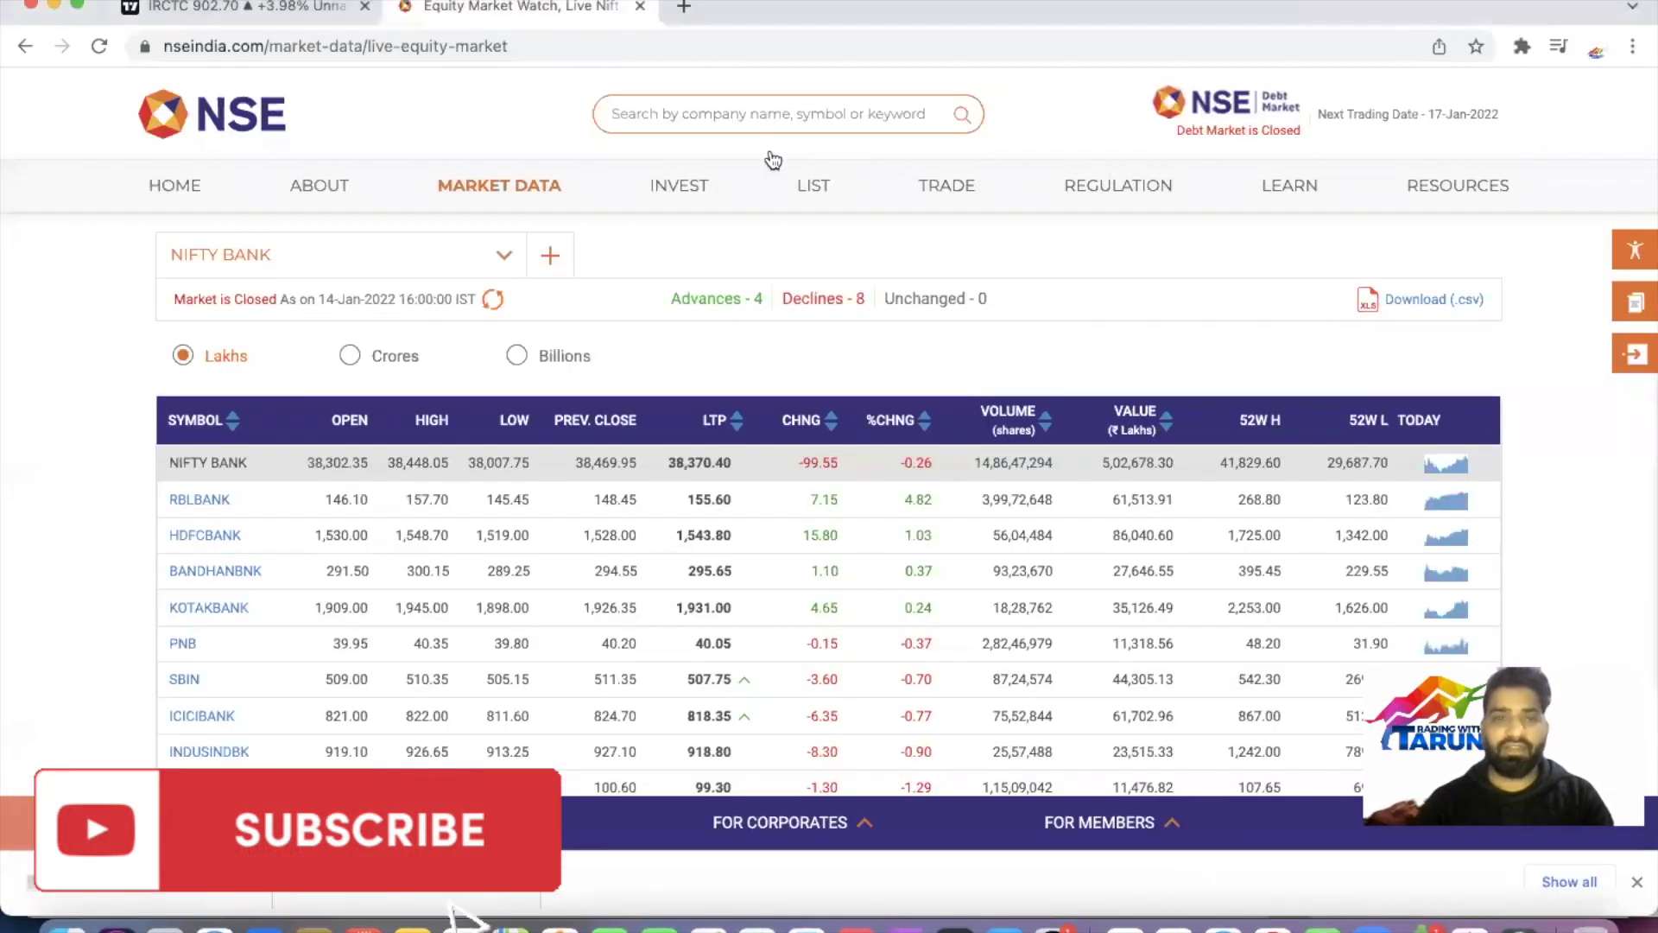
pyautogui.click(314, 14)
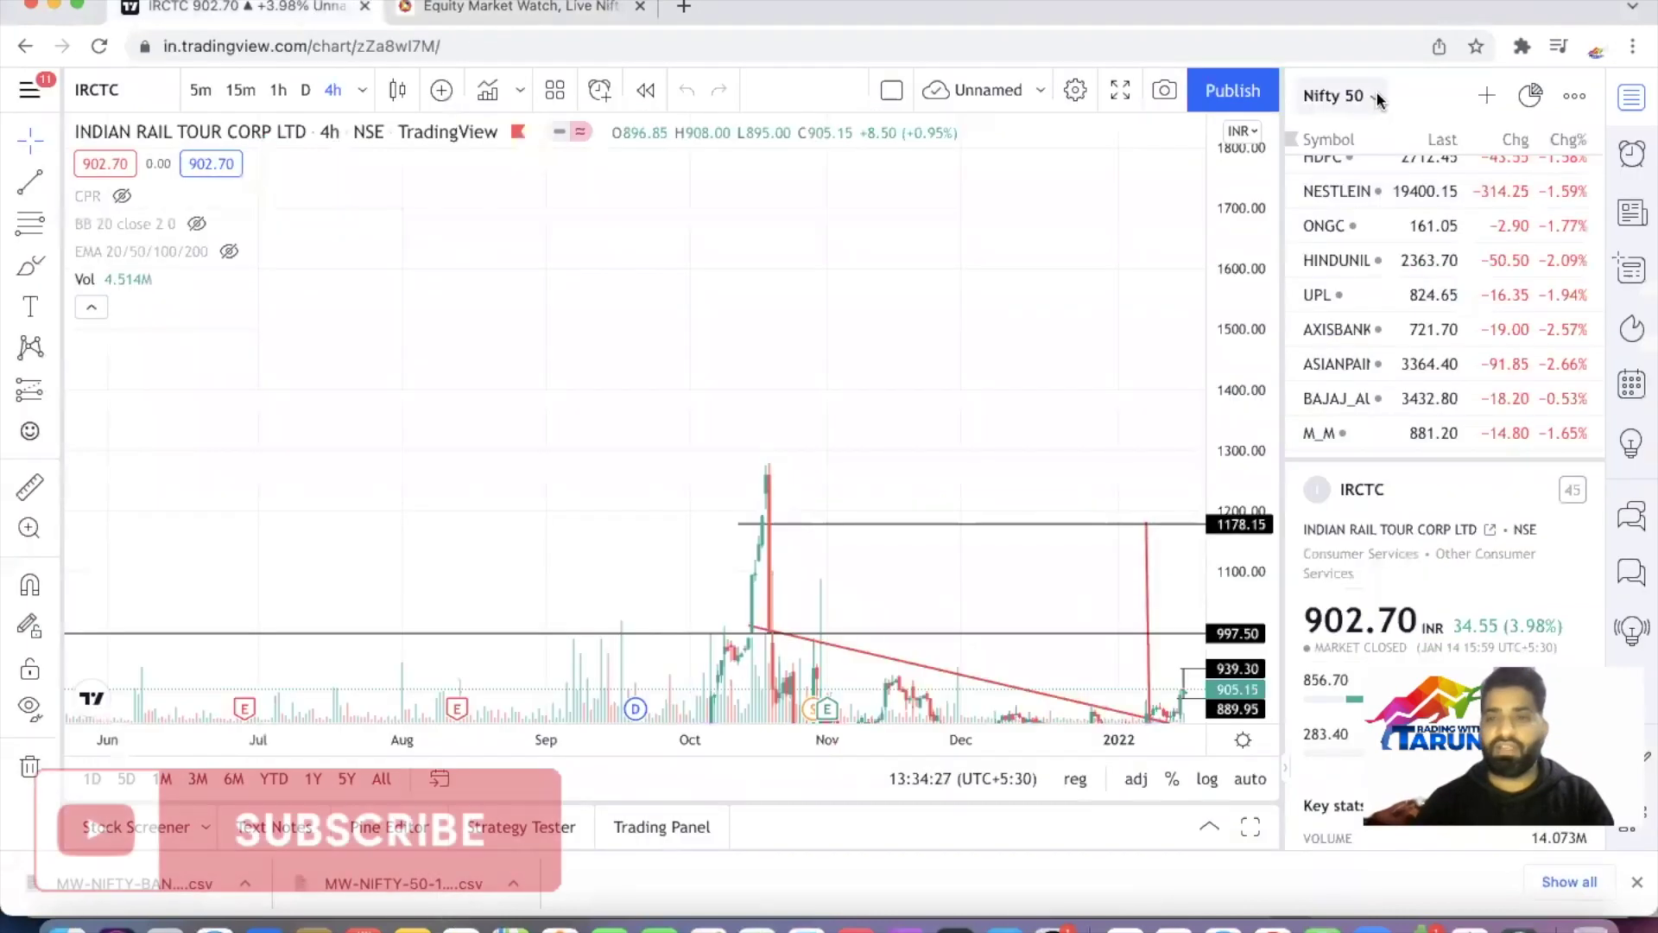
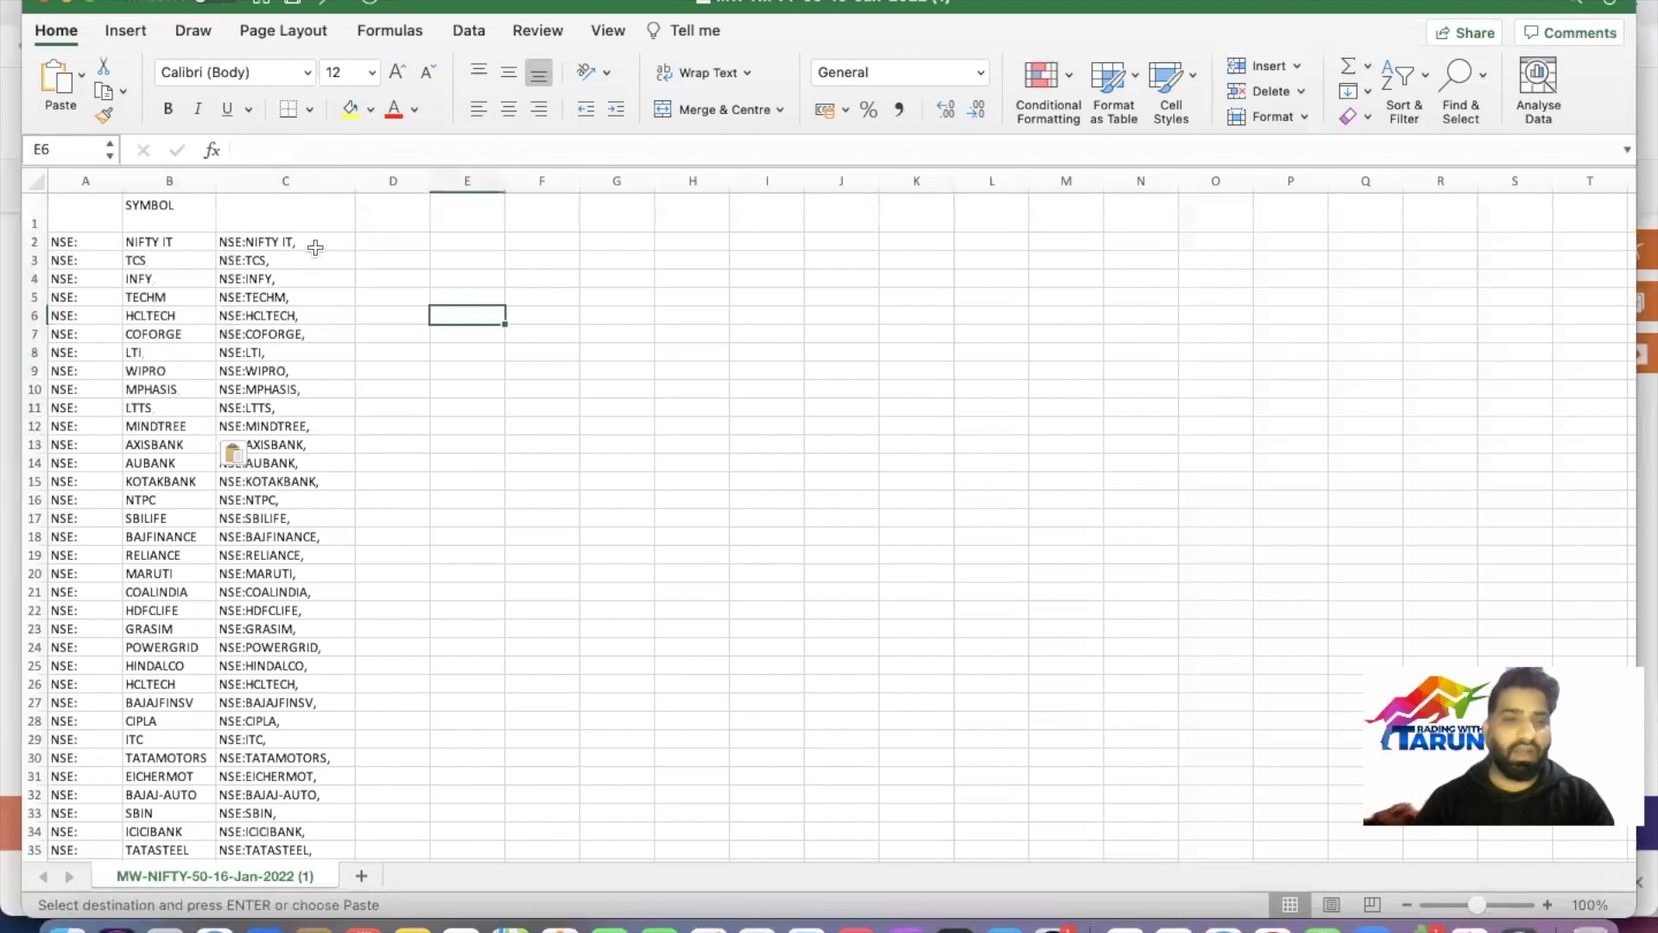
# Copy the NSE-prefixed Nifty IT symbols in C2 through C12 and switch to the browser
pyautogui.moveTo(313, 241); pyautogui.dragTo(321, 426)
pyautogui.press('super+c')
pyautogui.press('super+Tab')
pyautogui.press('super+Tab')
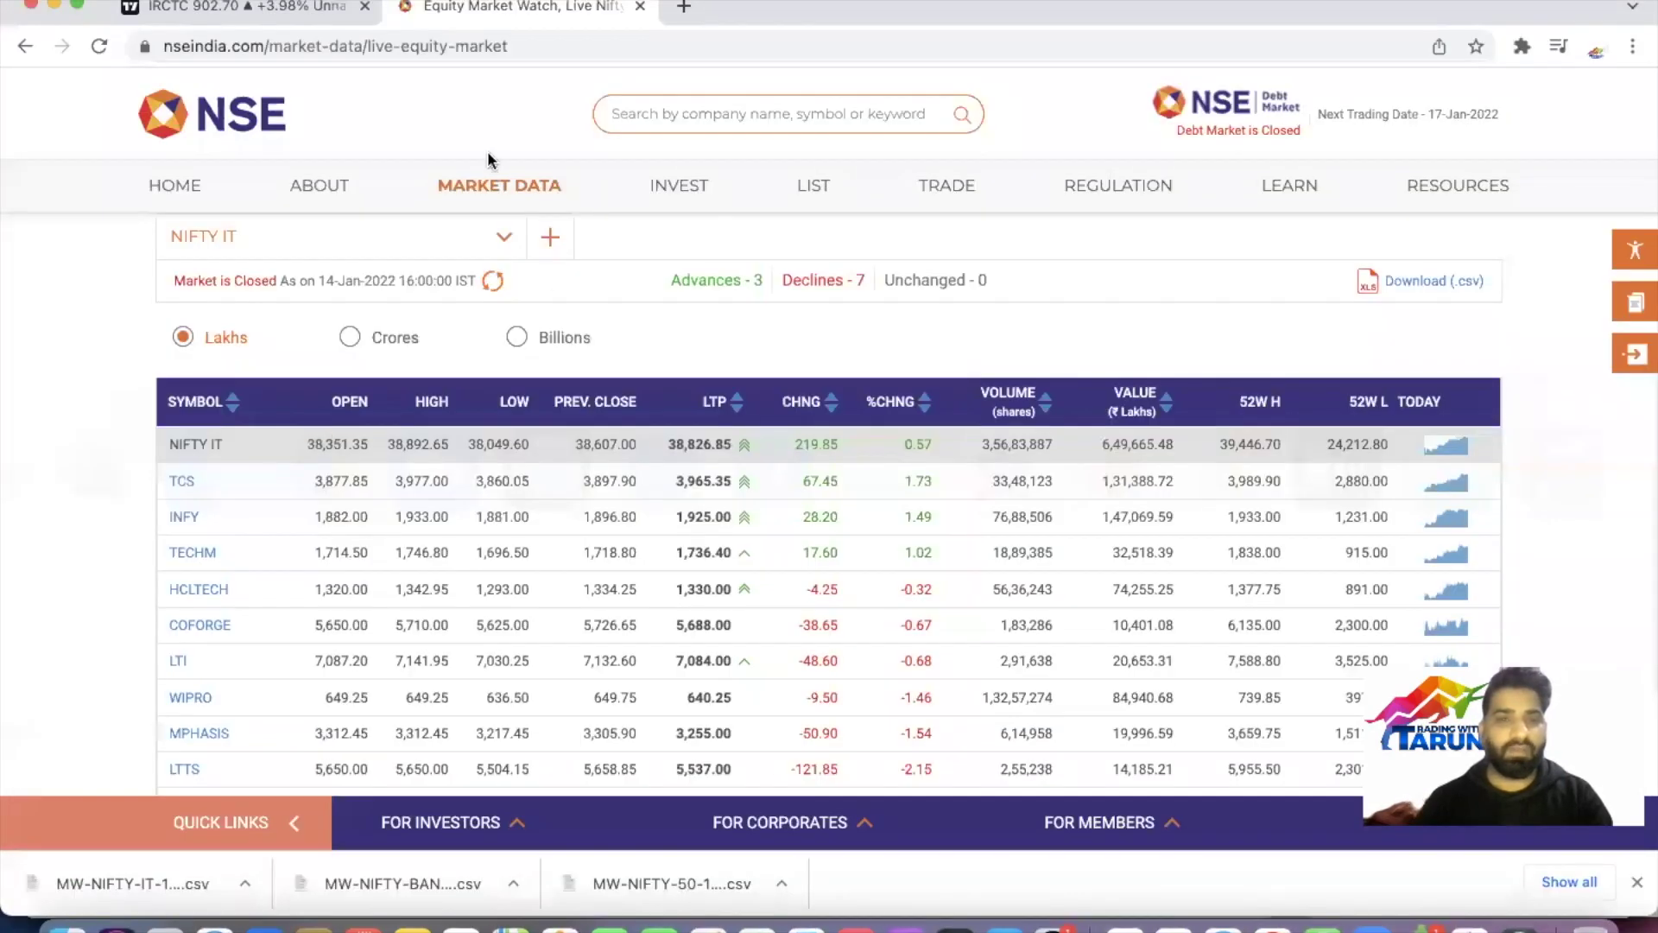
# Bulk-add the copied comma-separated Nifty IT symbols to the Nifty IT watchlist in TradingView
pyautogui.click(311, 10)
pyautogui.click(1486, 97)
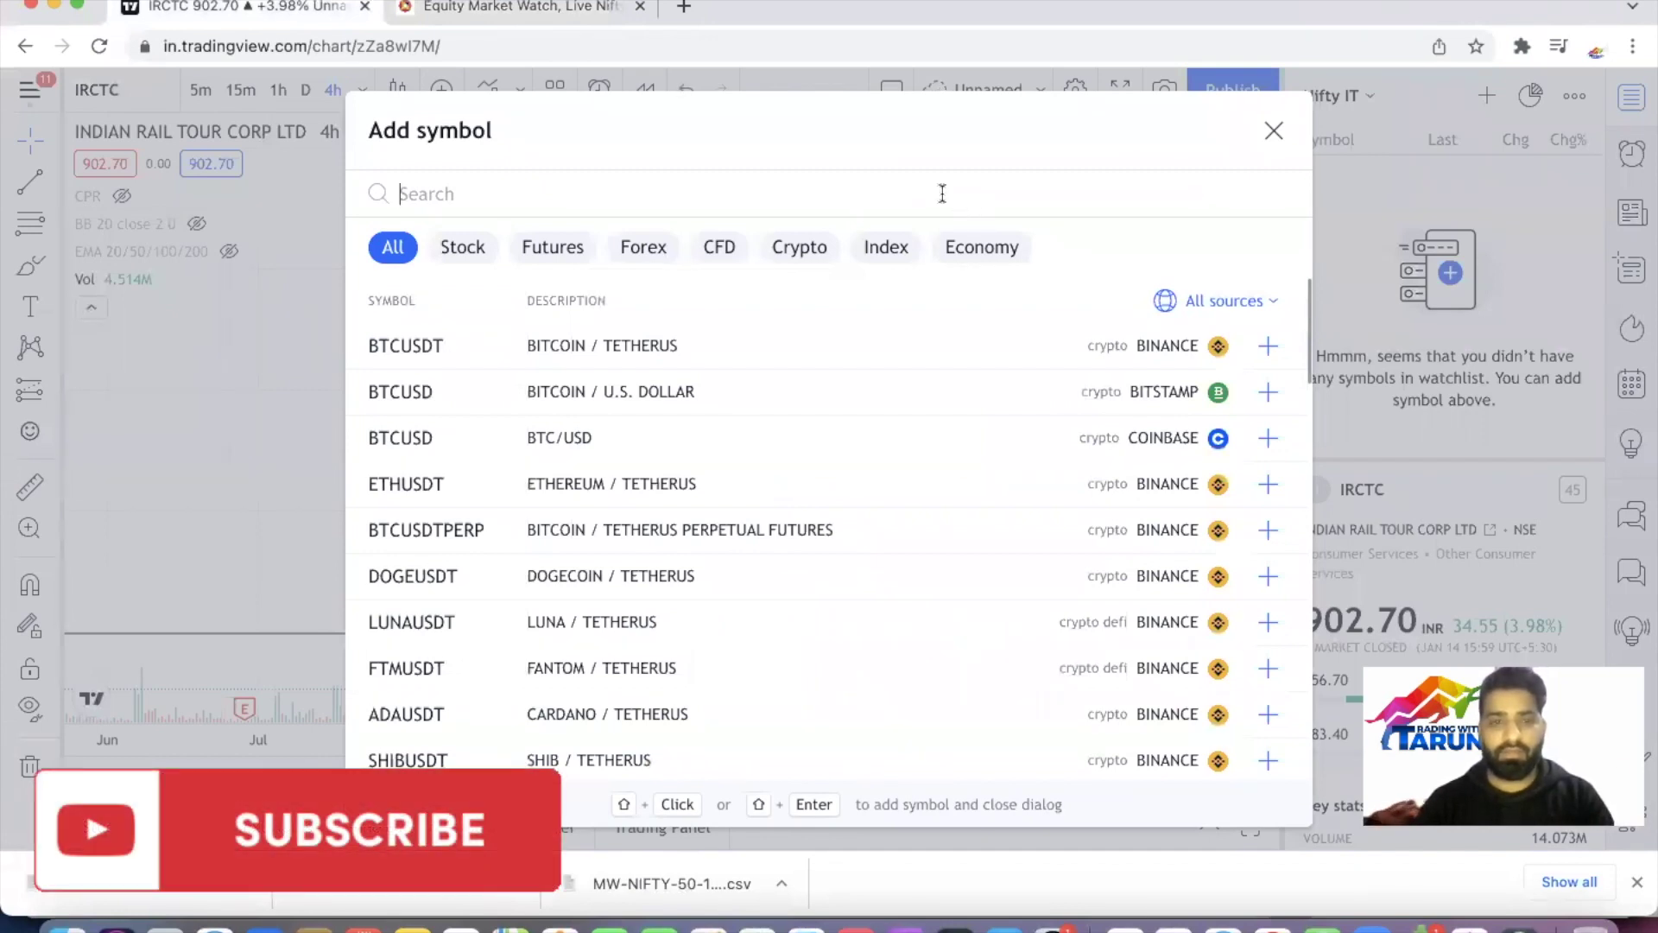
pyautogui.press('super+v')
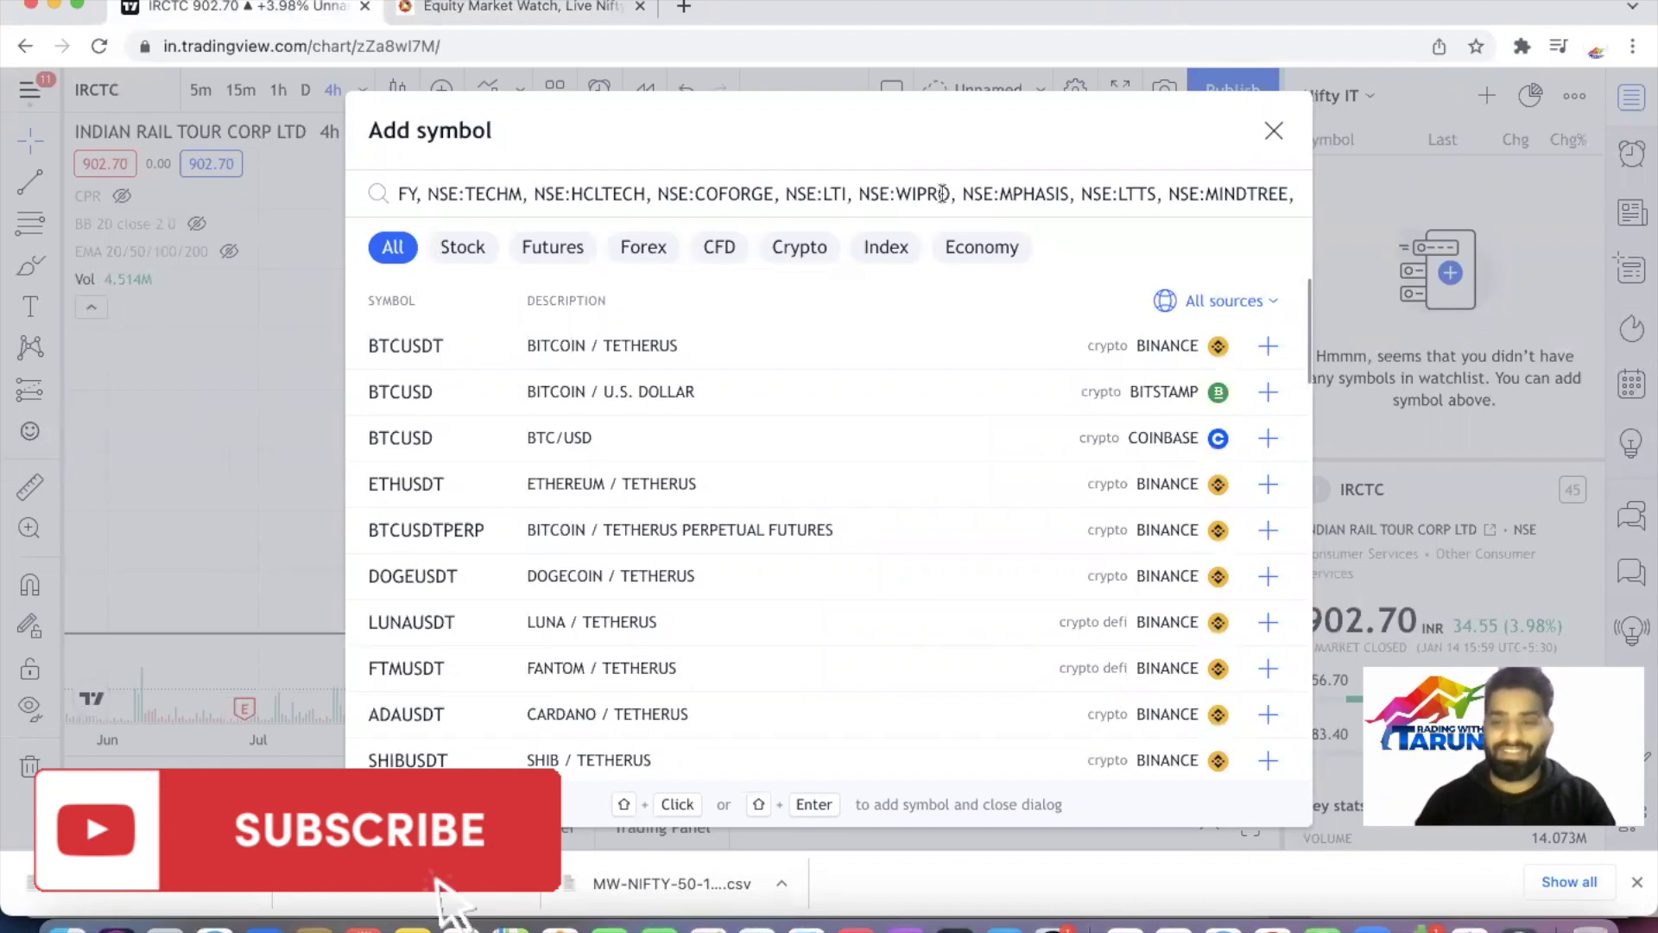
pyautogui.press('Return')
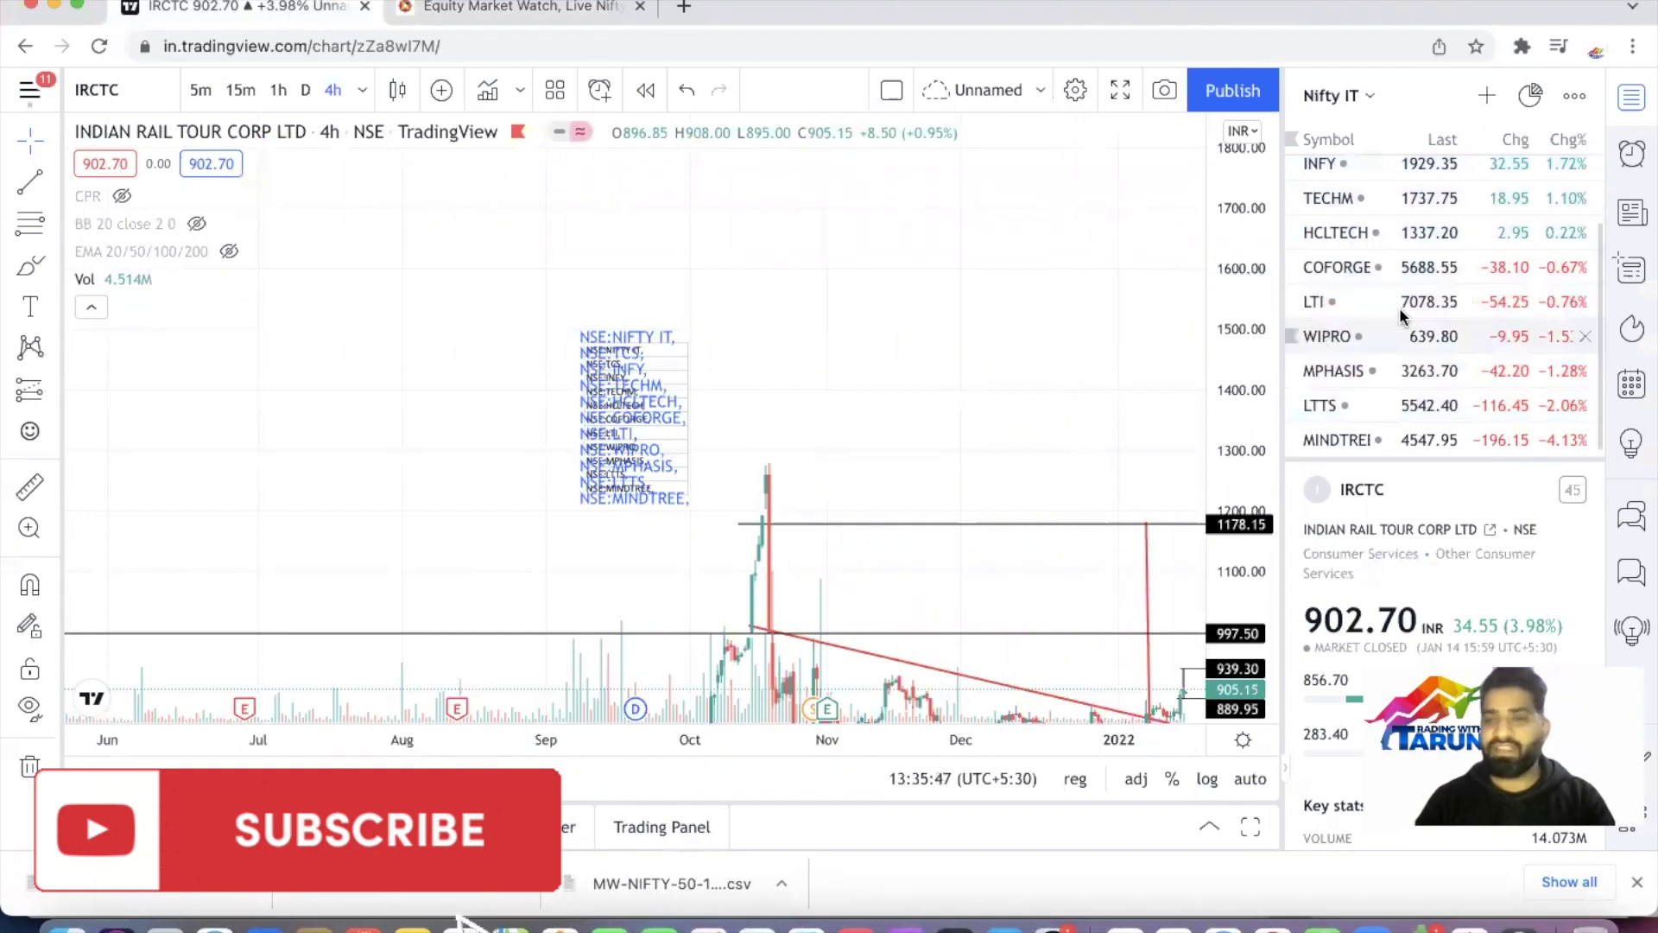
# Remove the NIFTY IT index entry from the Nifty IT watchlist and check the symbol count in the list of watchlists
pyautogui.scroll(2, 1474, 332)
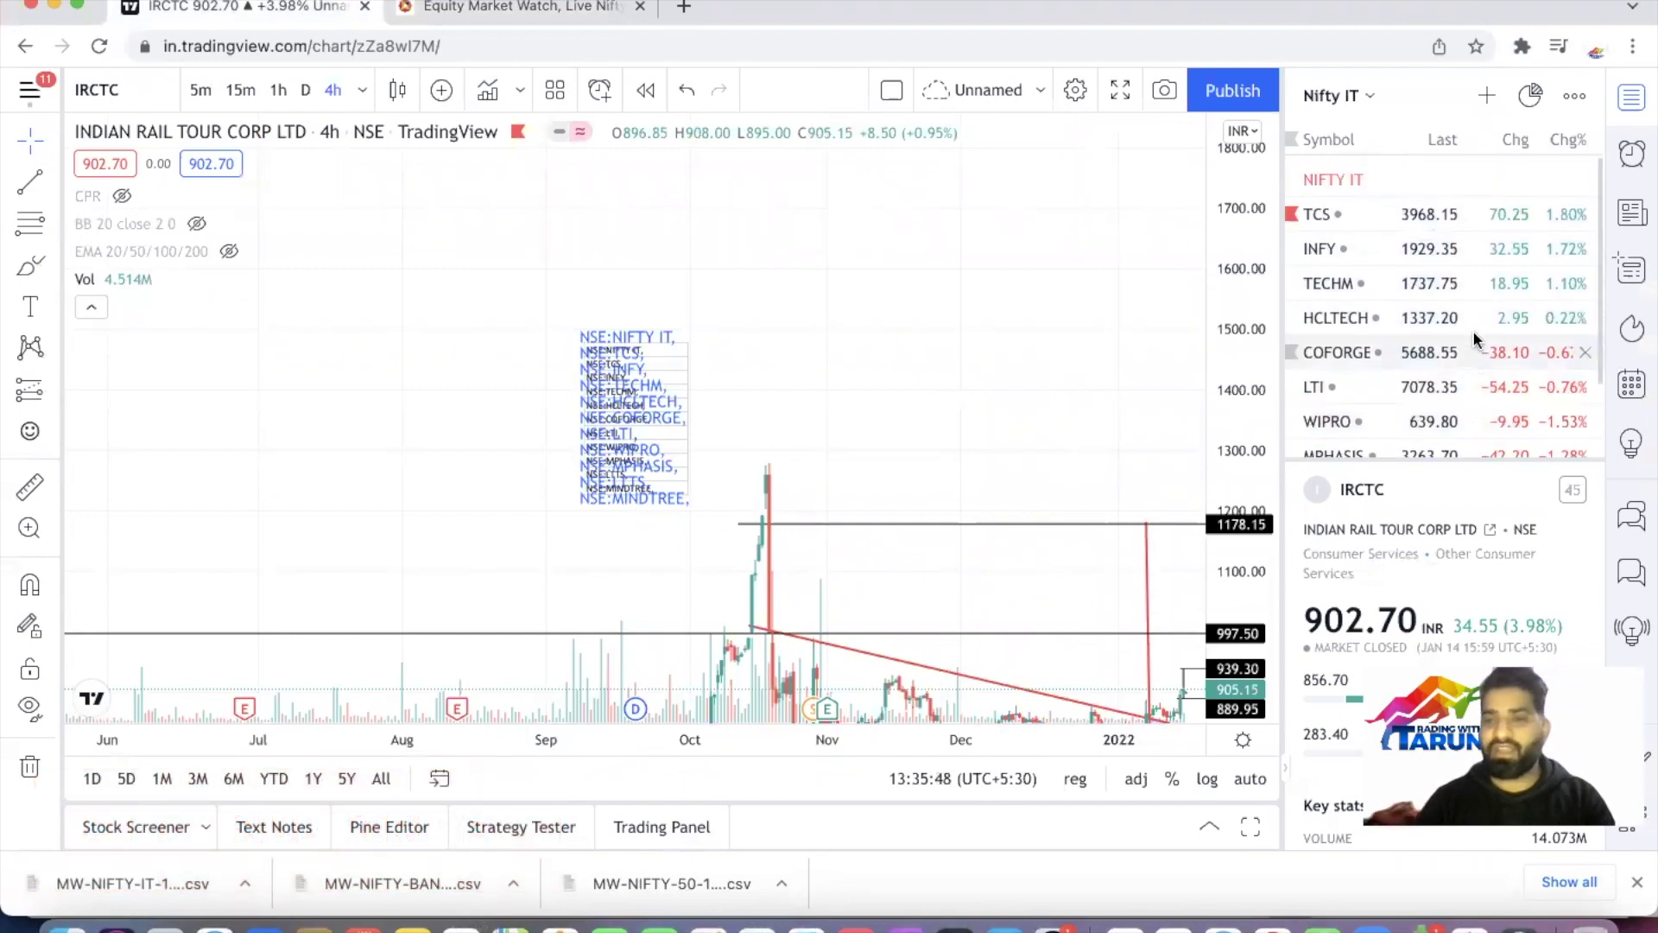
pyautogui.click(1585, 178)
pyautogui.scroll(-1, 1462, 390)
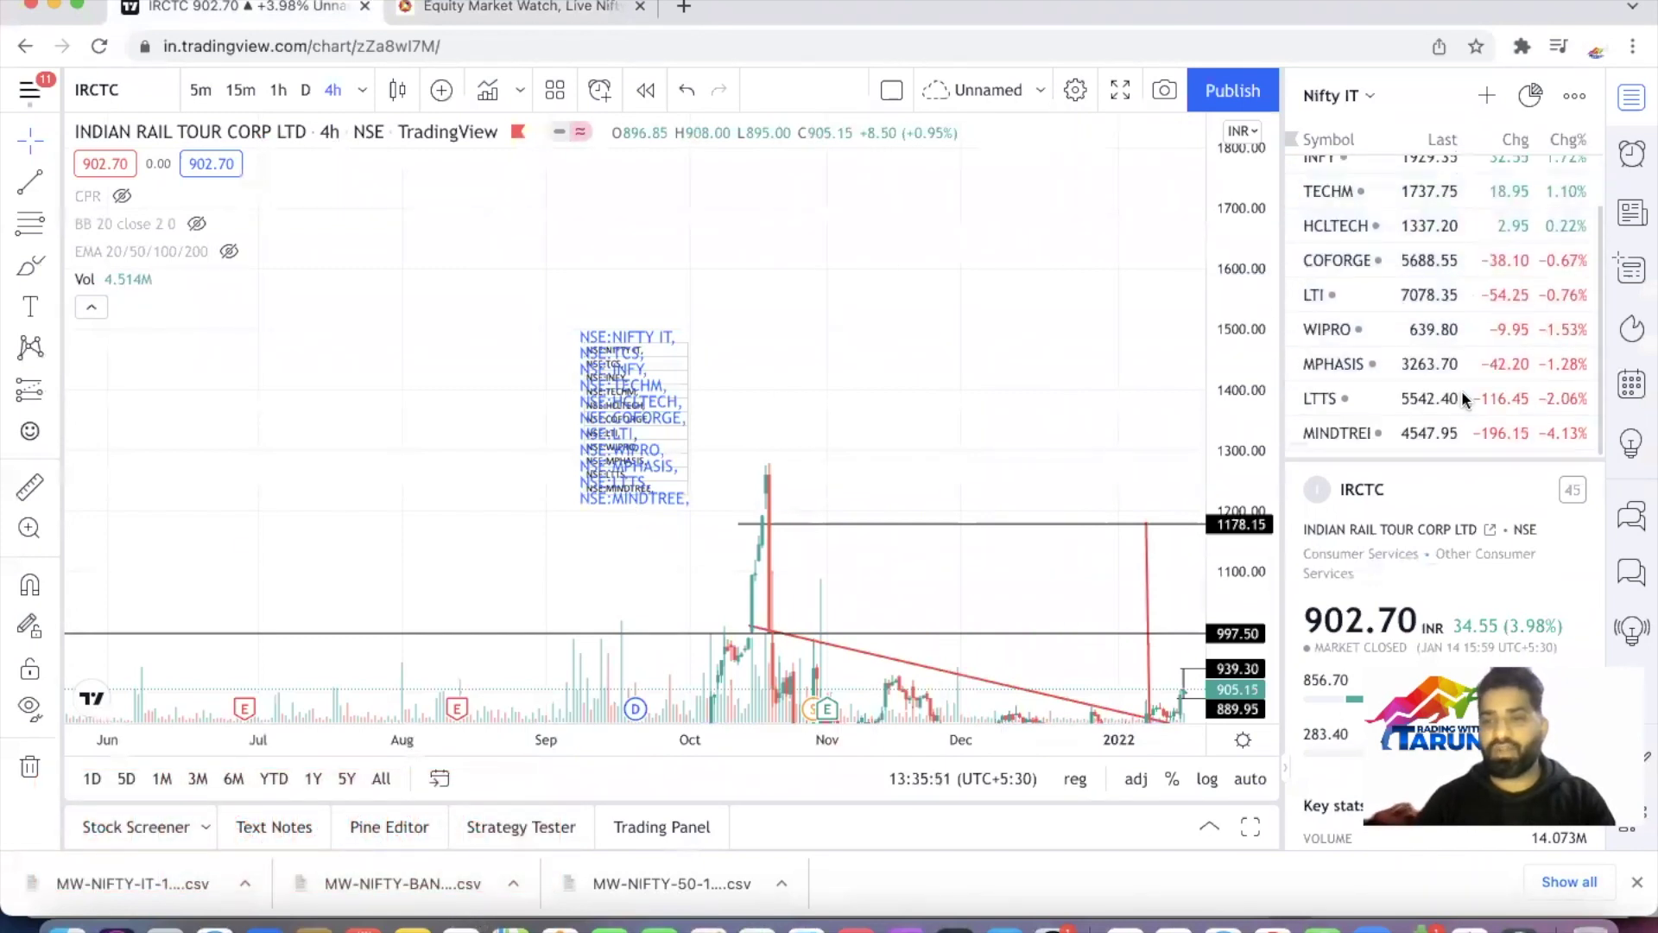
pyautogui.scroll(1, 1477, 251)
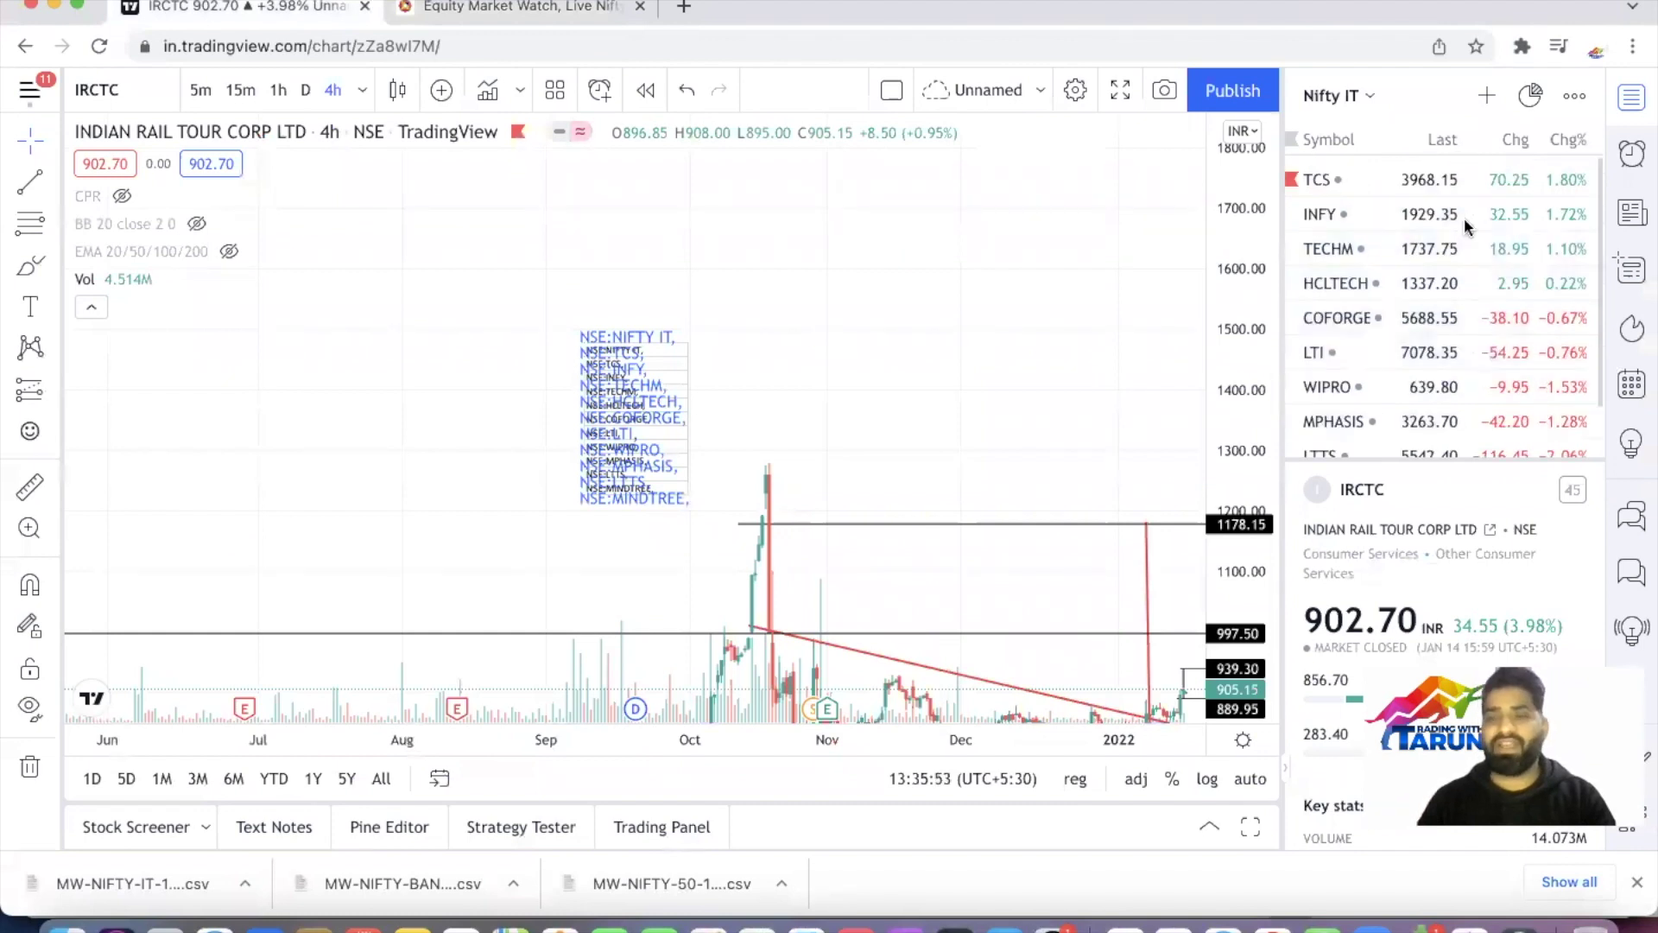
pyautogui.click(1371, 94)
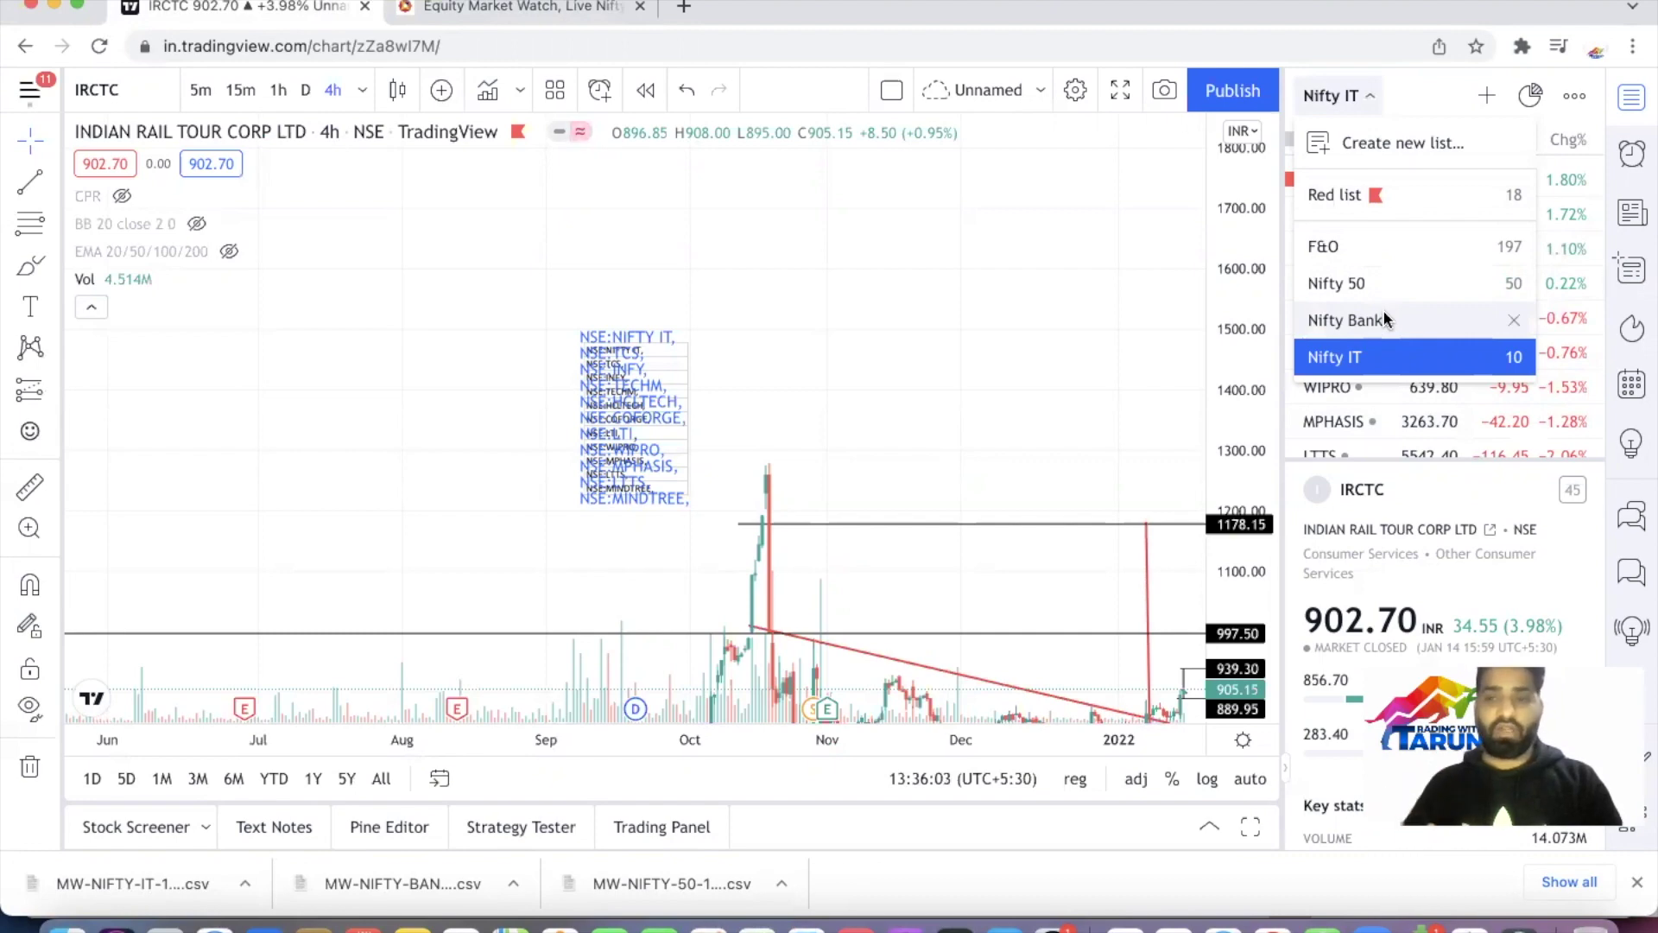
pyautogui.press('super+Tab')
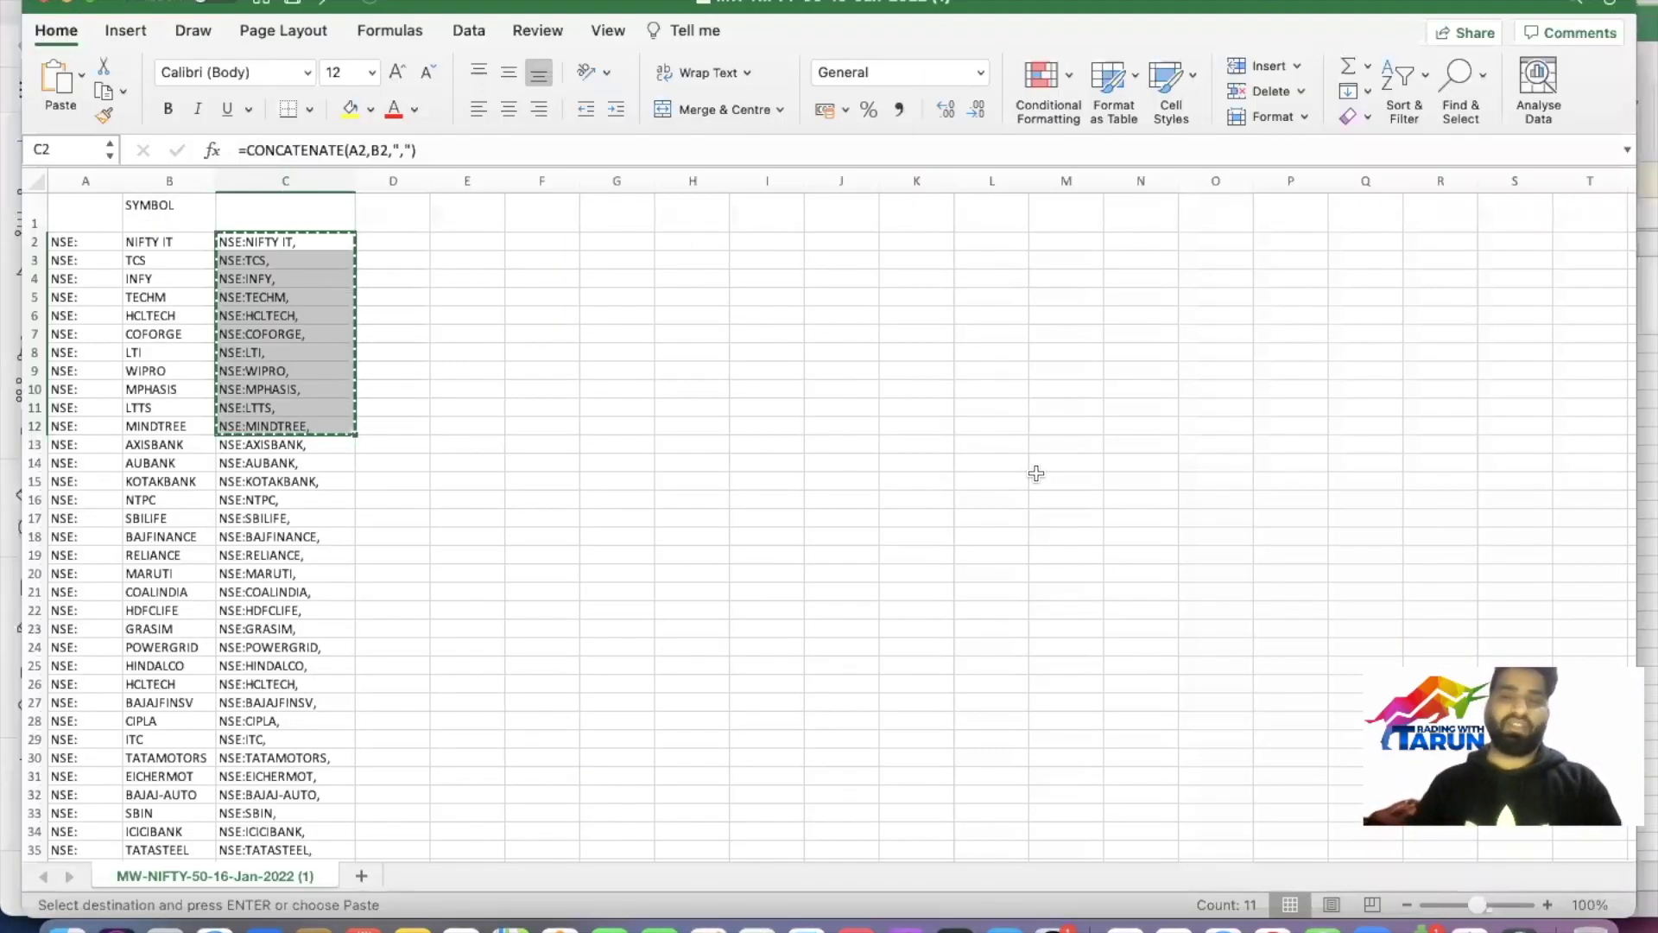
pyautogui.press('super+Tab')
pyautogui.write('NSE:NIFTY IT, NSE:TCS, NSE:INFY, NSE:TECHM, NSE:HCLTECH, NSE:COFORGE, NSE:LTI, NSE:WIPRO, NSE:MPHASIS, NSE:LTTS, NSE:MINDTREE,')
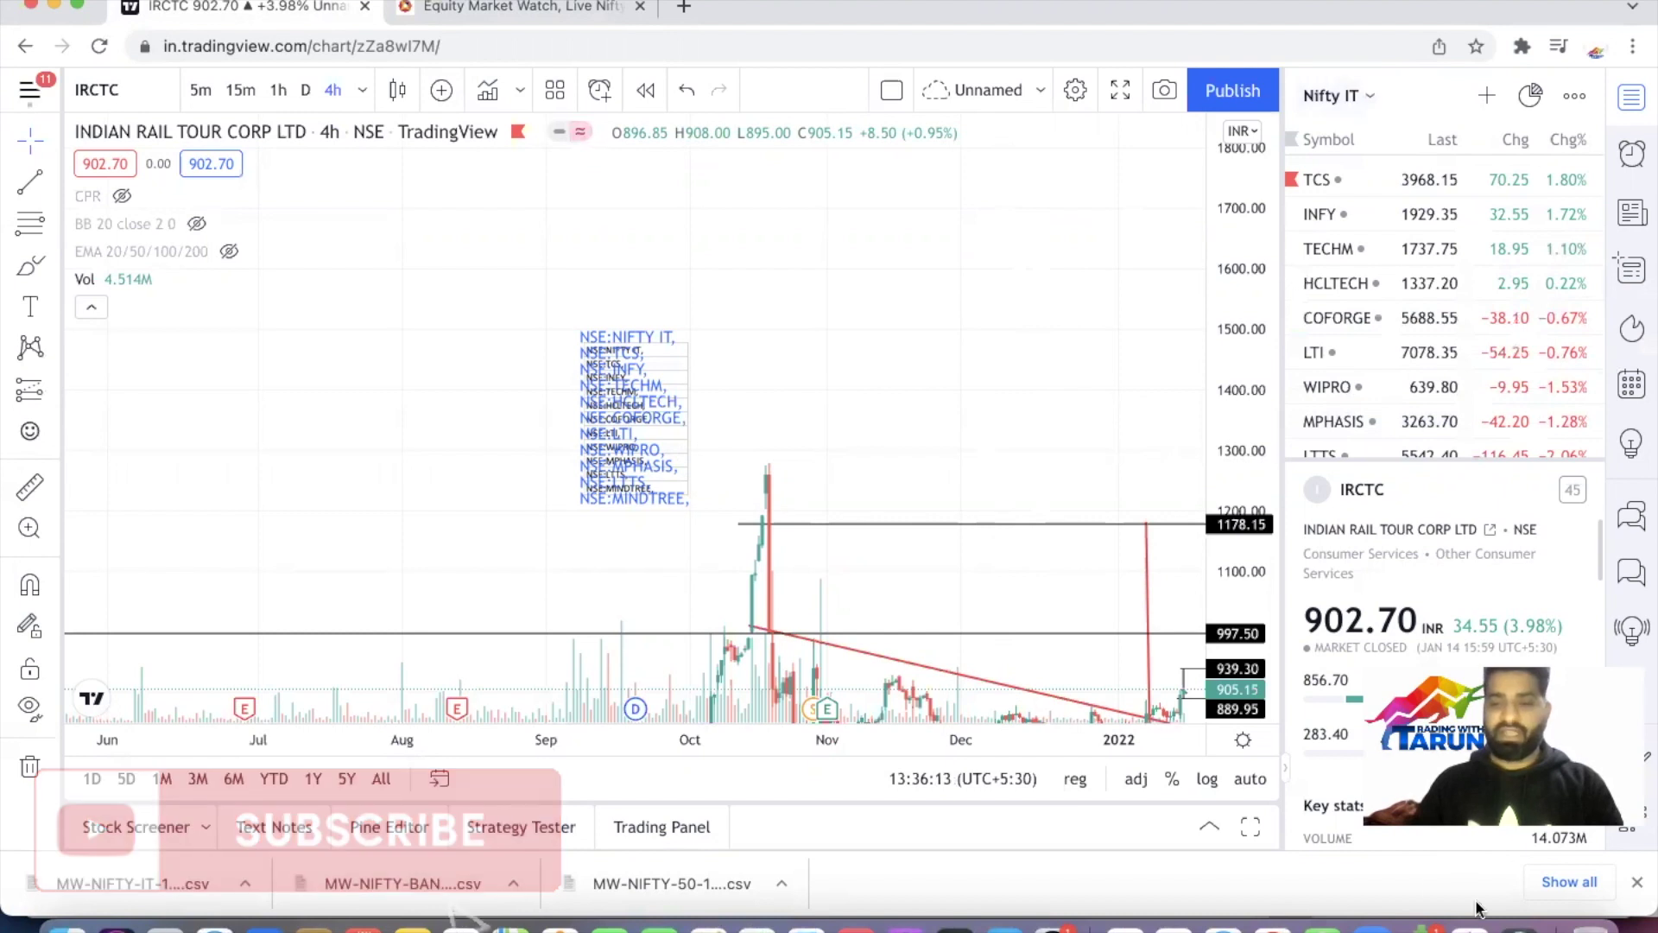
pyautogui.click(1518, 926)
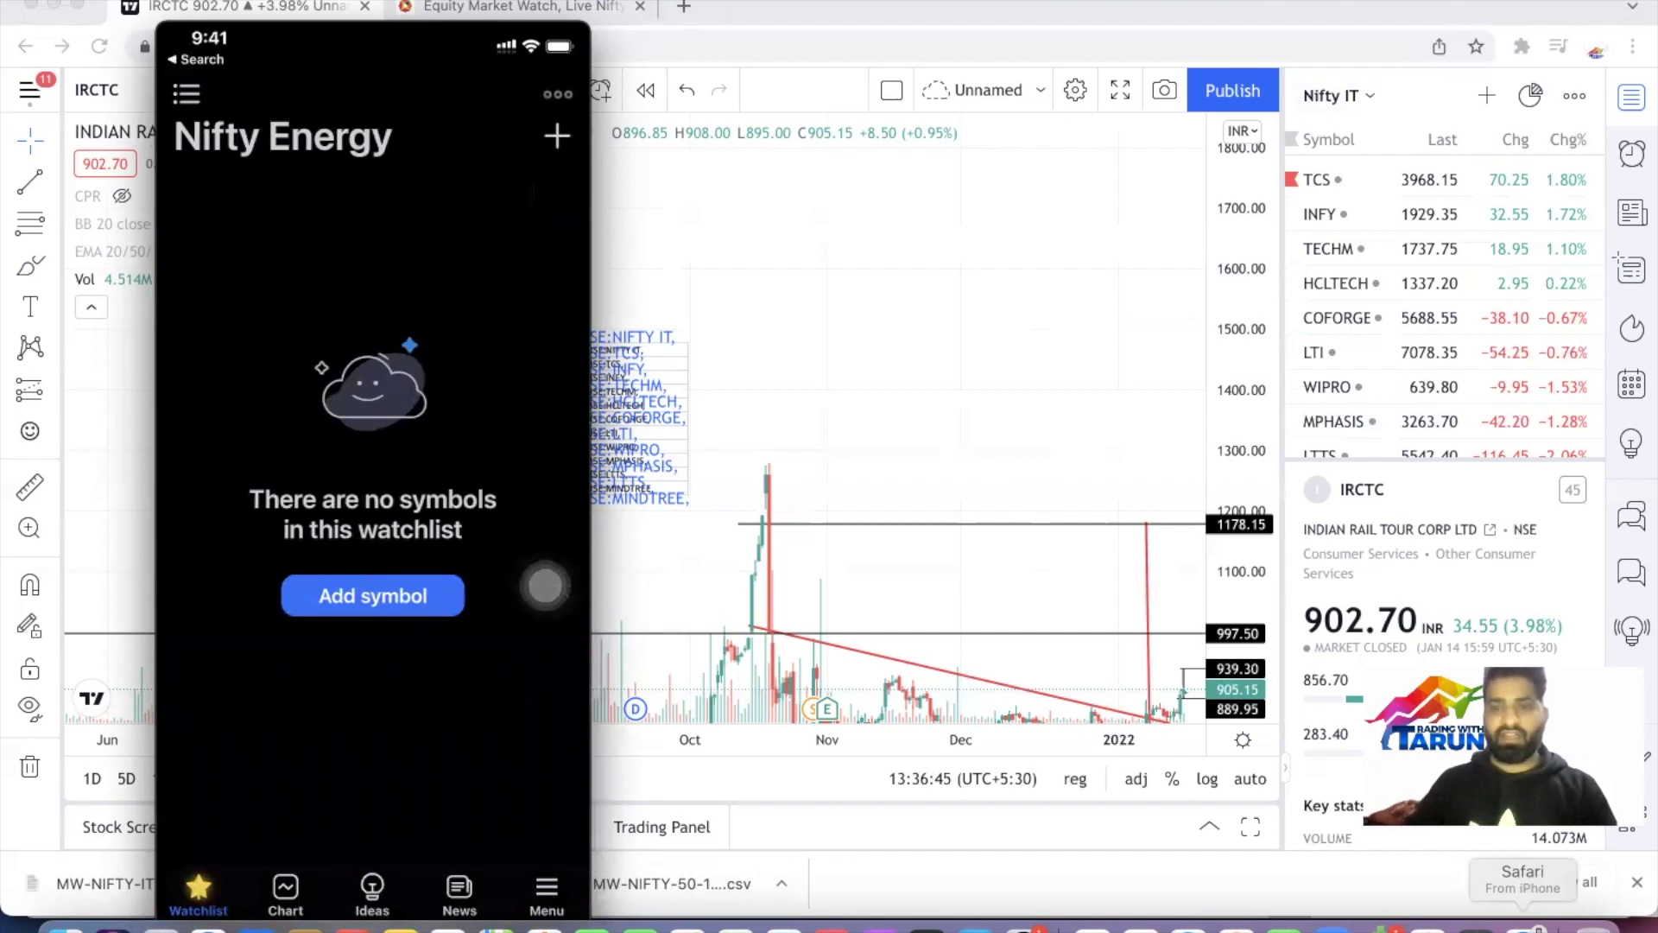
# Switch the TradingView watchlist to the empty Nifty Auto list
pyautogui.click(1361, 99)
pyautogui.click(1361, 99)
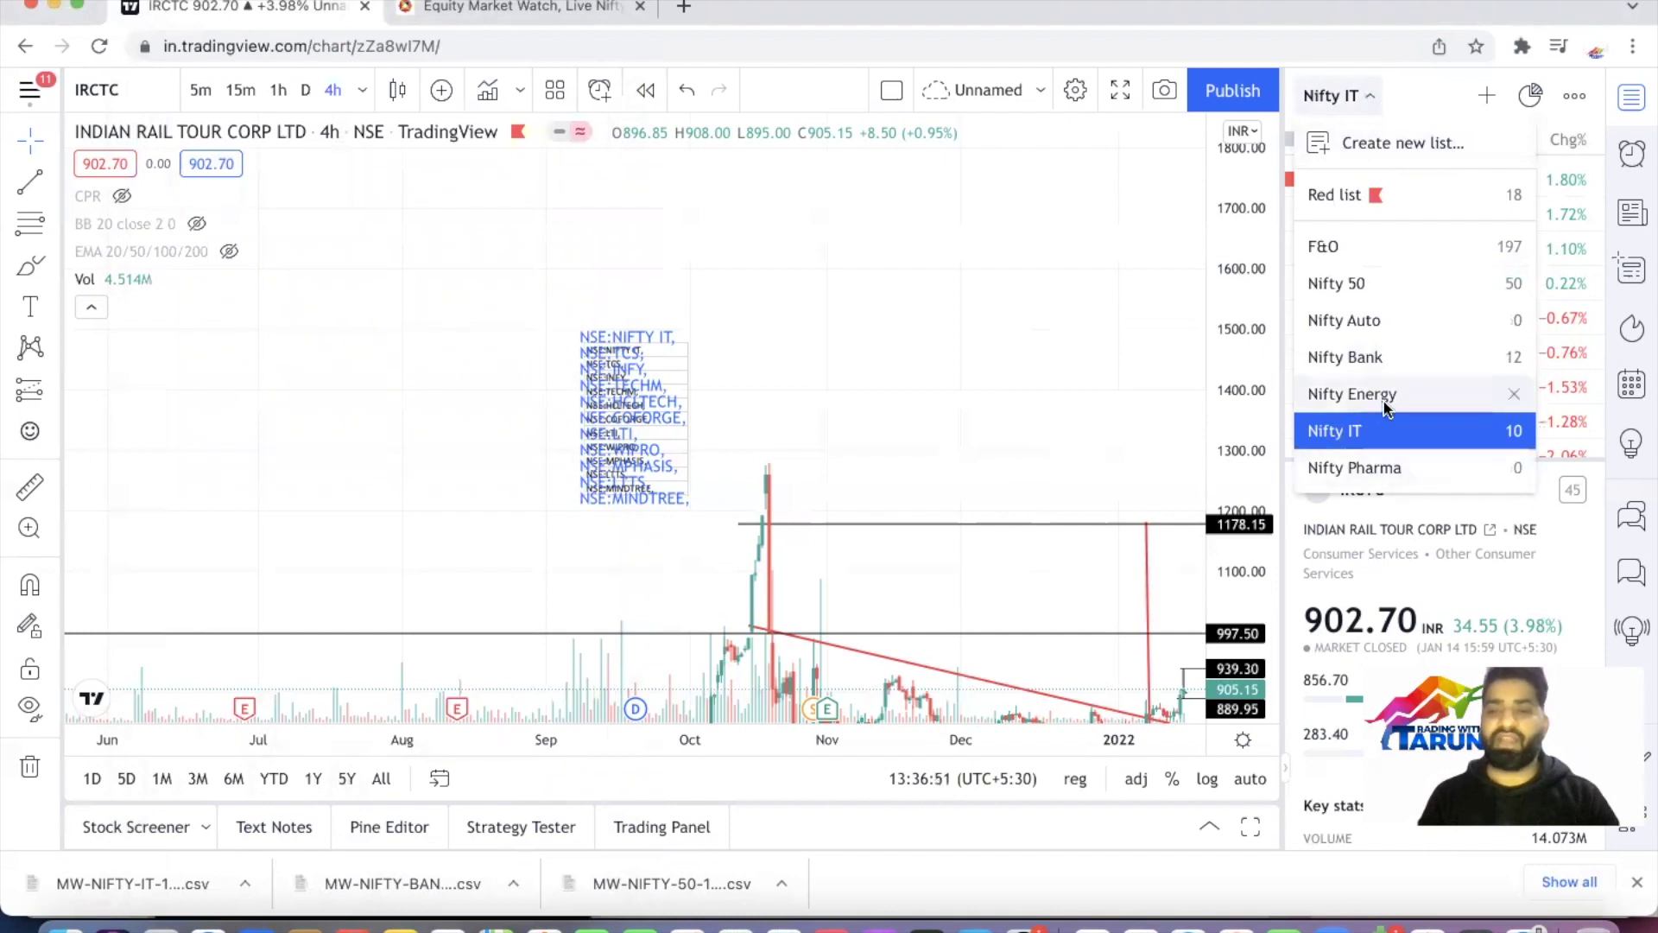
pyautogui.click(1353, 321)
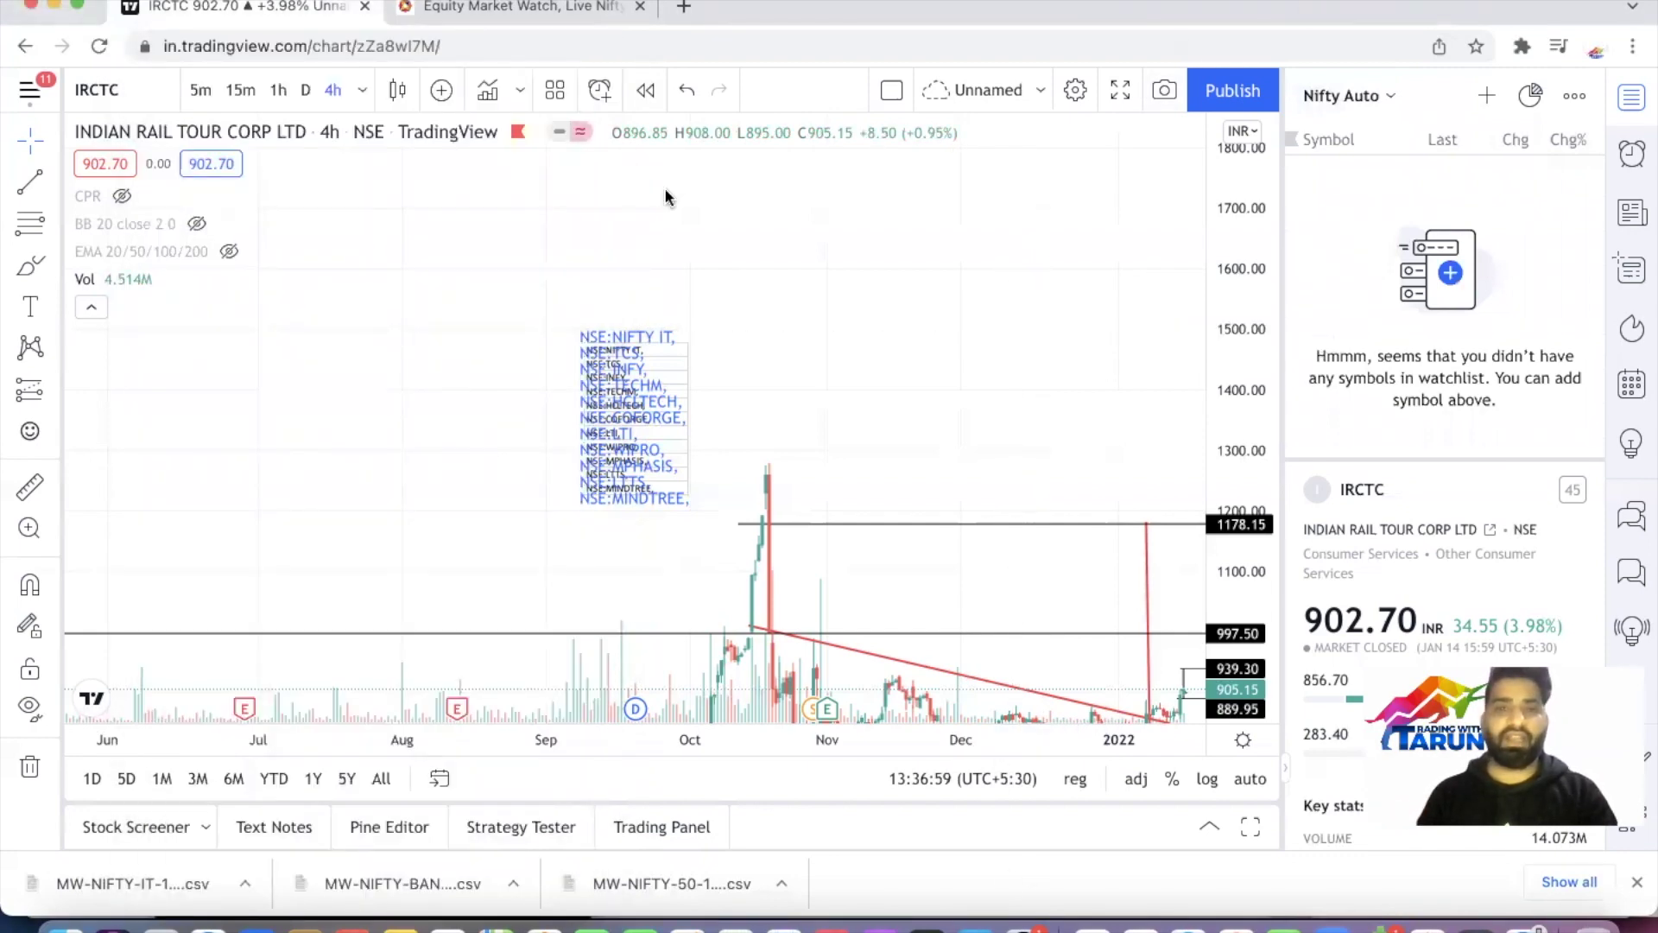
# Switch to the NSE live equity market page and display the NIFTY AUTO stocks
pyautogui.click(530, 8)
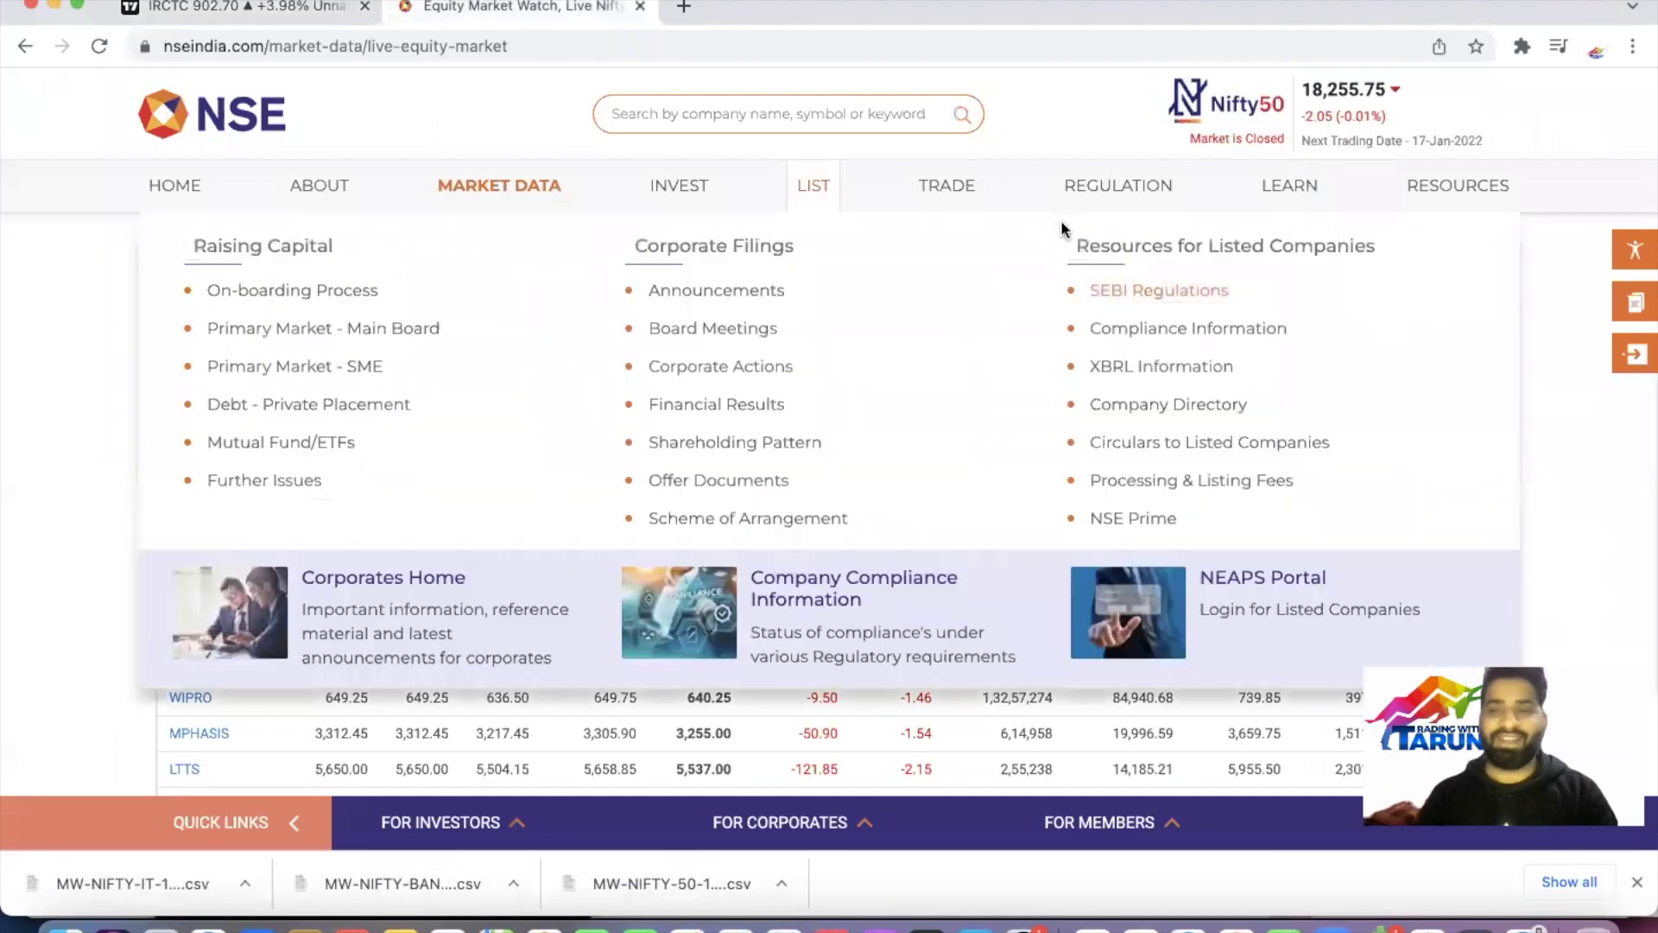
pyautogui.click(342, 250)
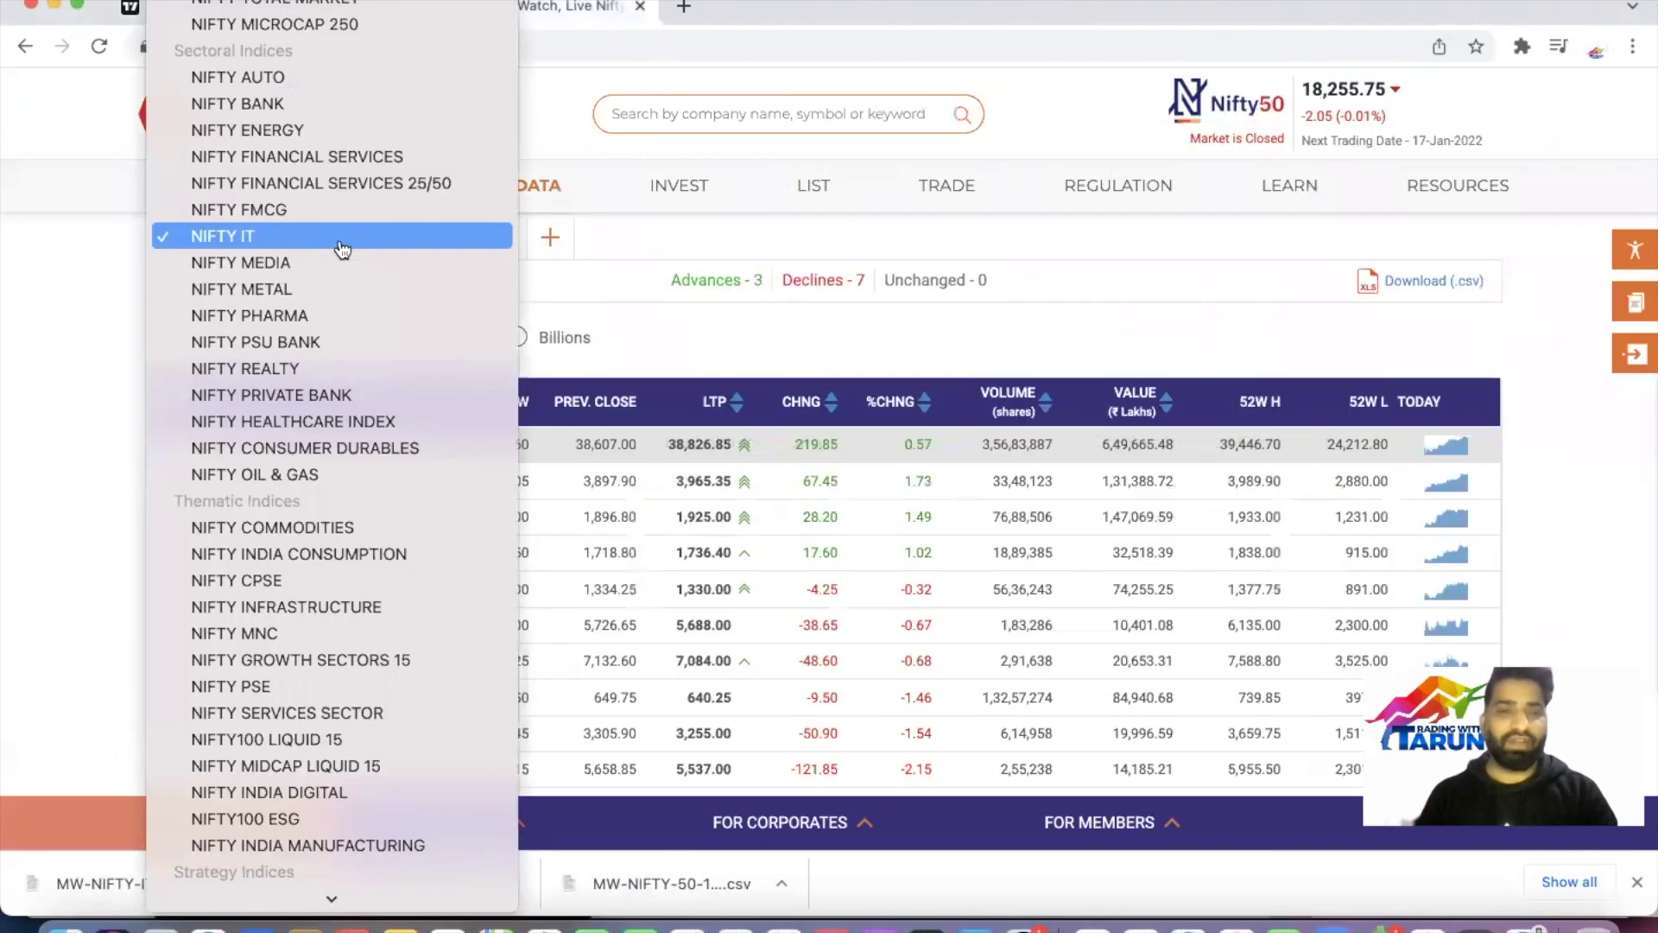
pyautogui.click(308, 77)
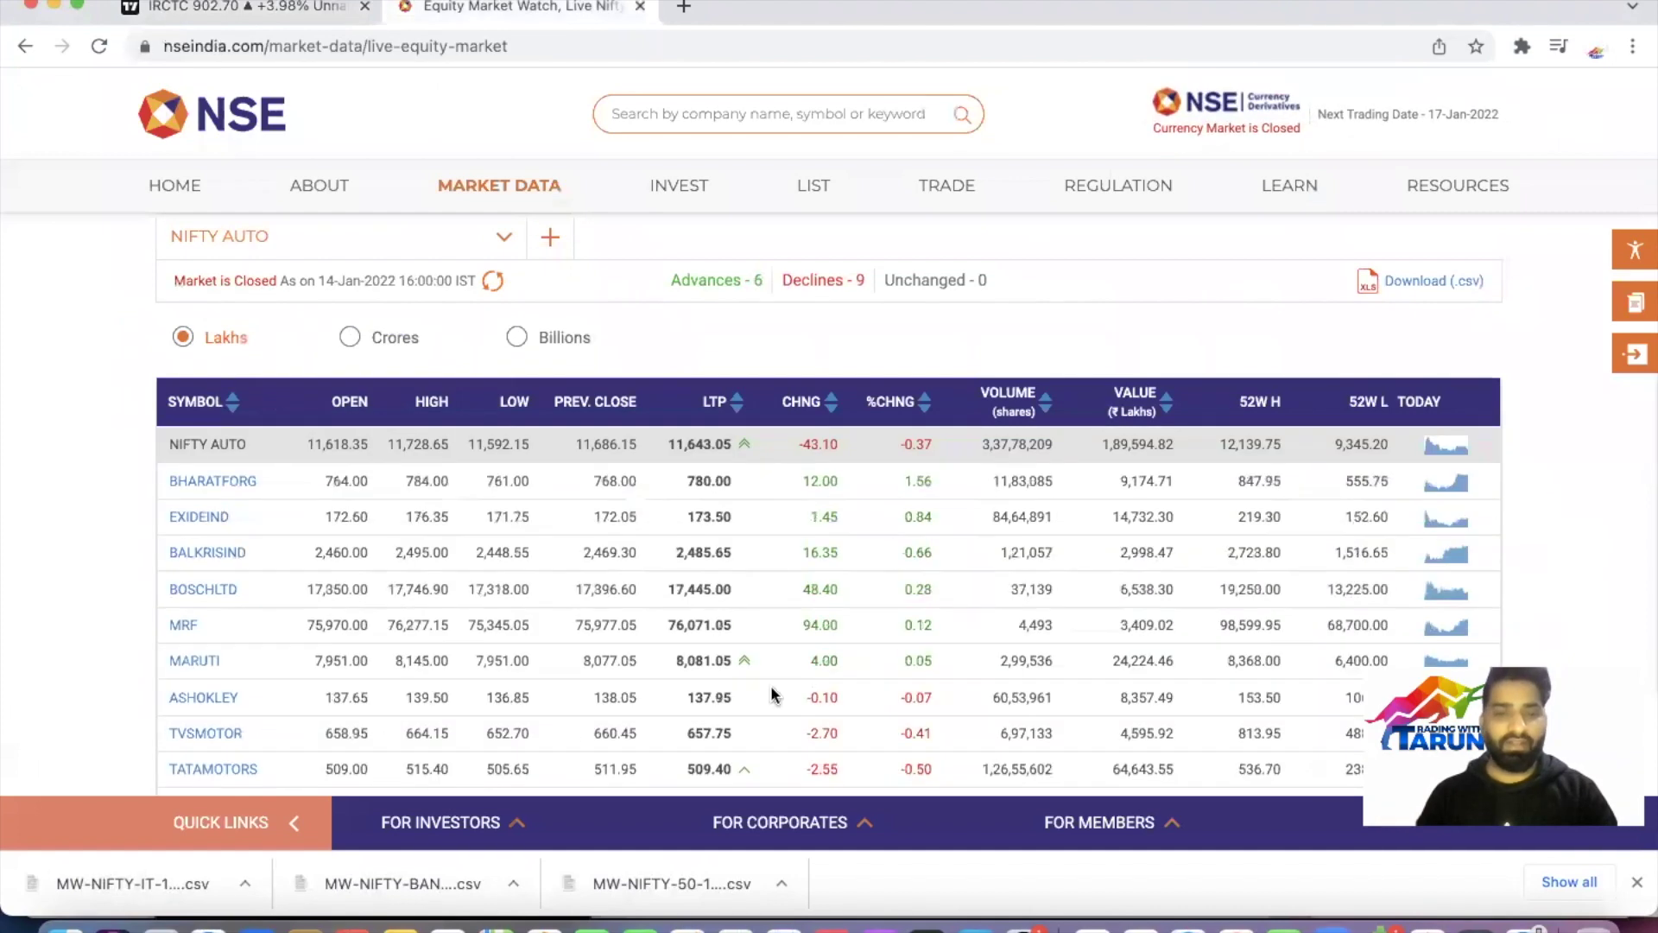
# Look through the NIFTY AUTO stock table and download it as a CSV file
pyautogui.scroll(-2, 760, 678)
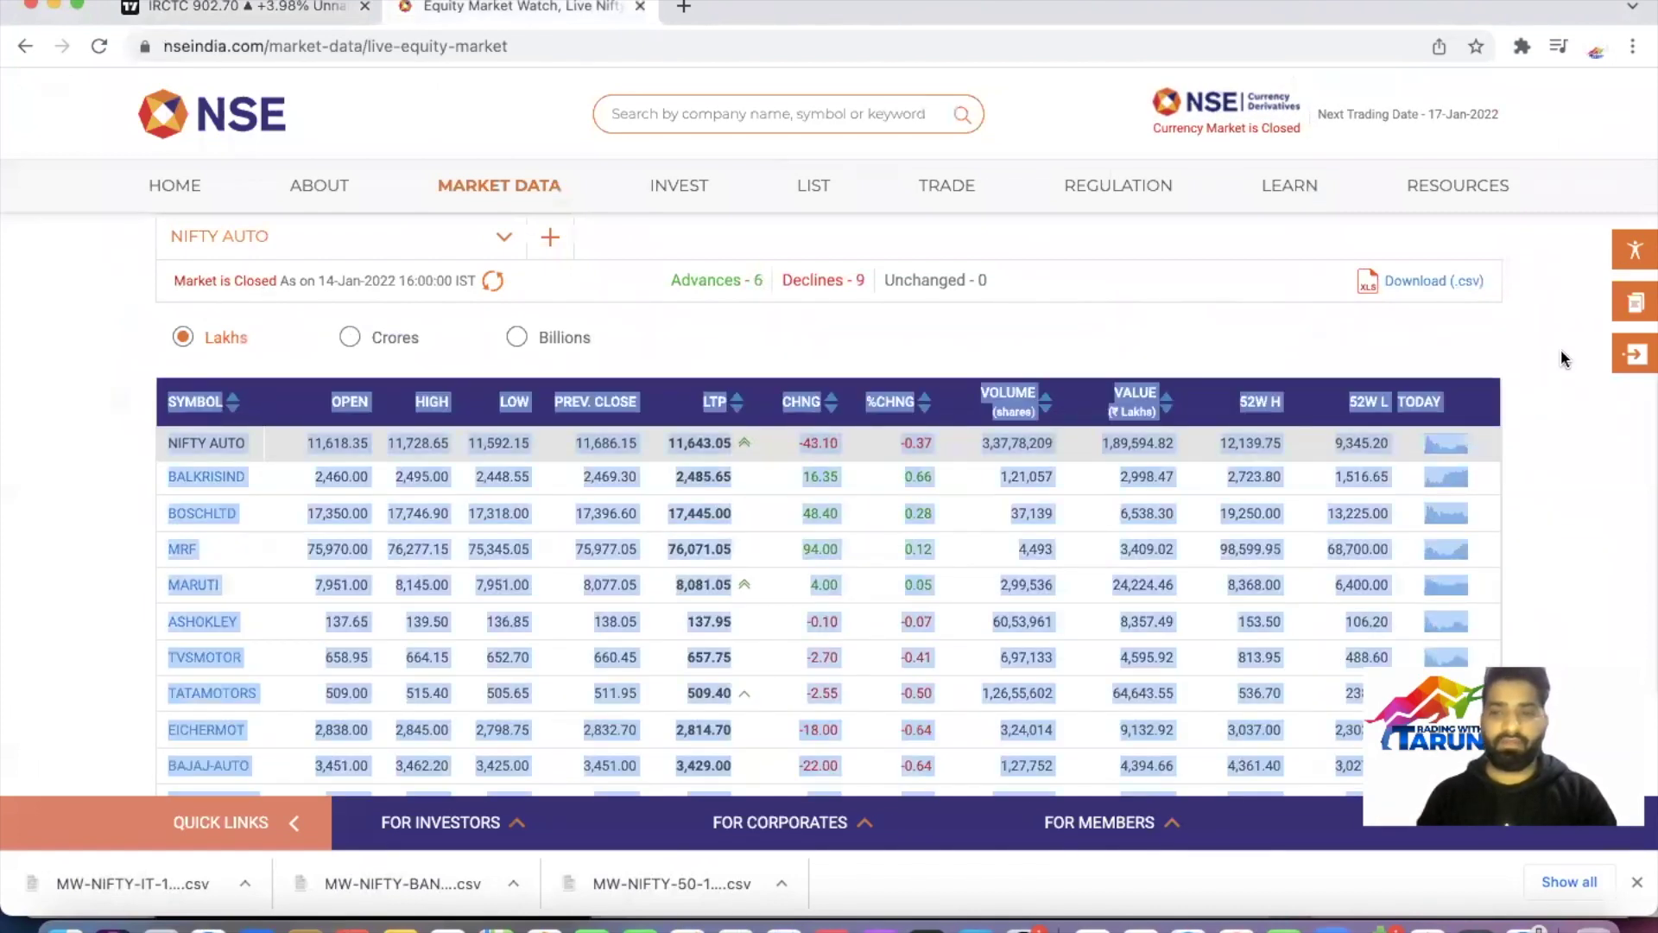
pyautogui.scroll(-1, 1565, 451)
pyautogui.scroll(-5, 1563, 449)
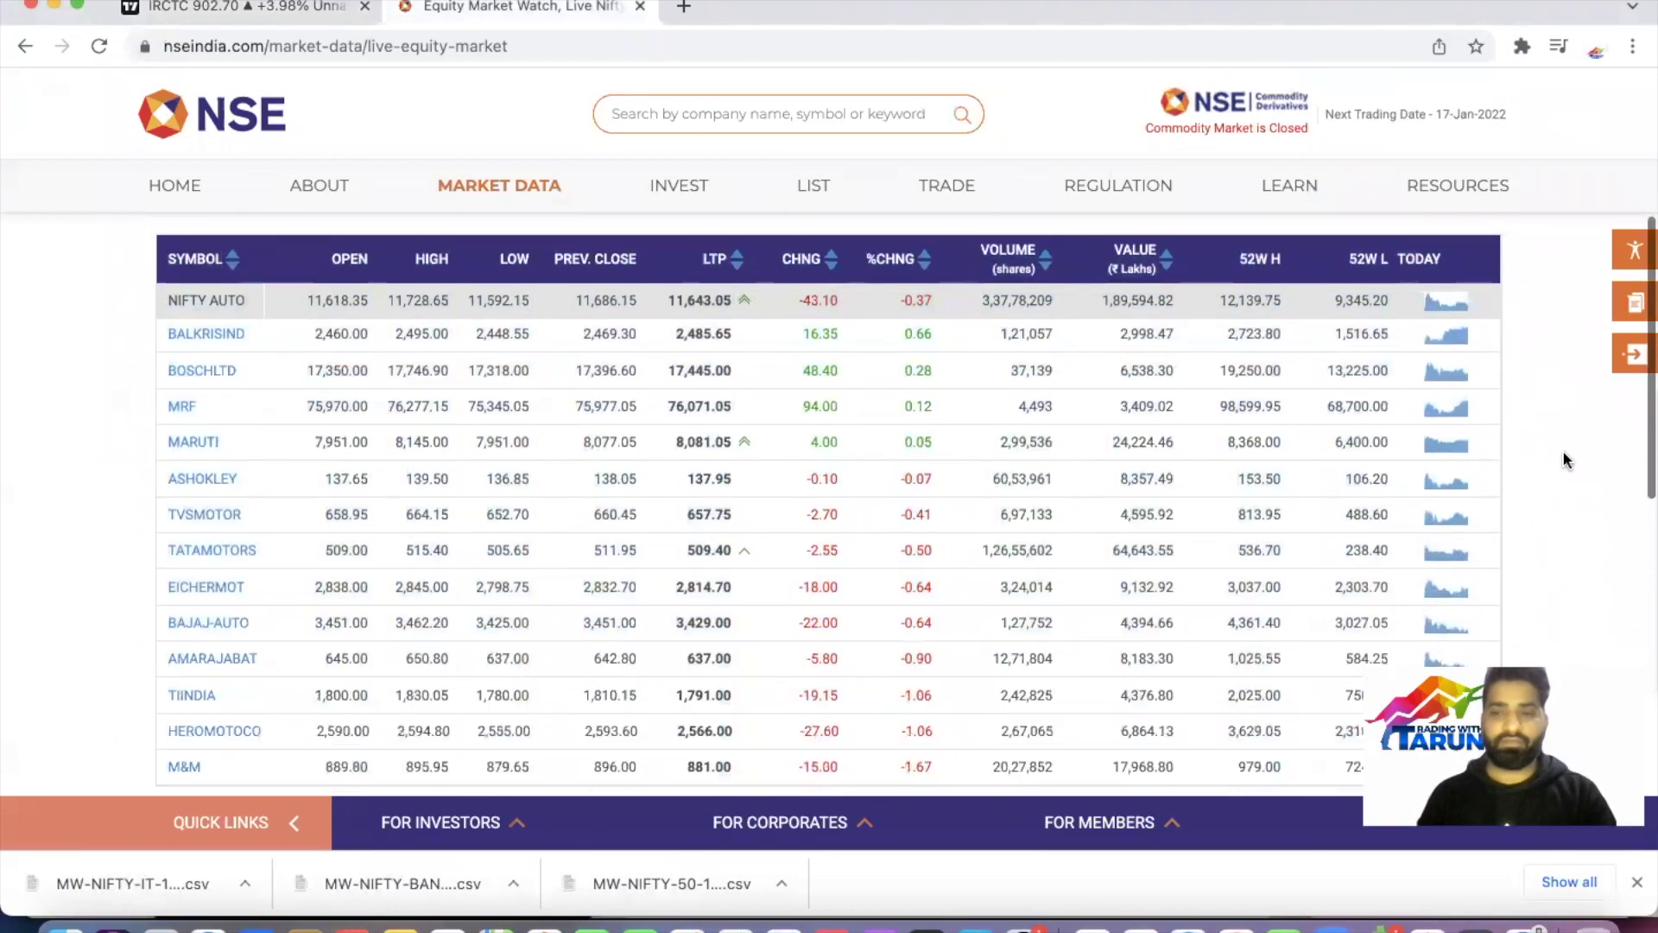
pyautogui.scroll(2, 1172, 506)
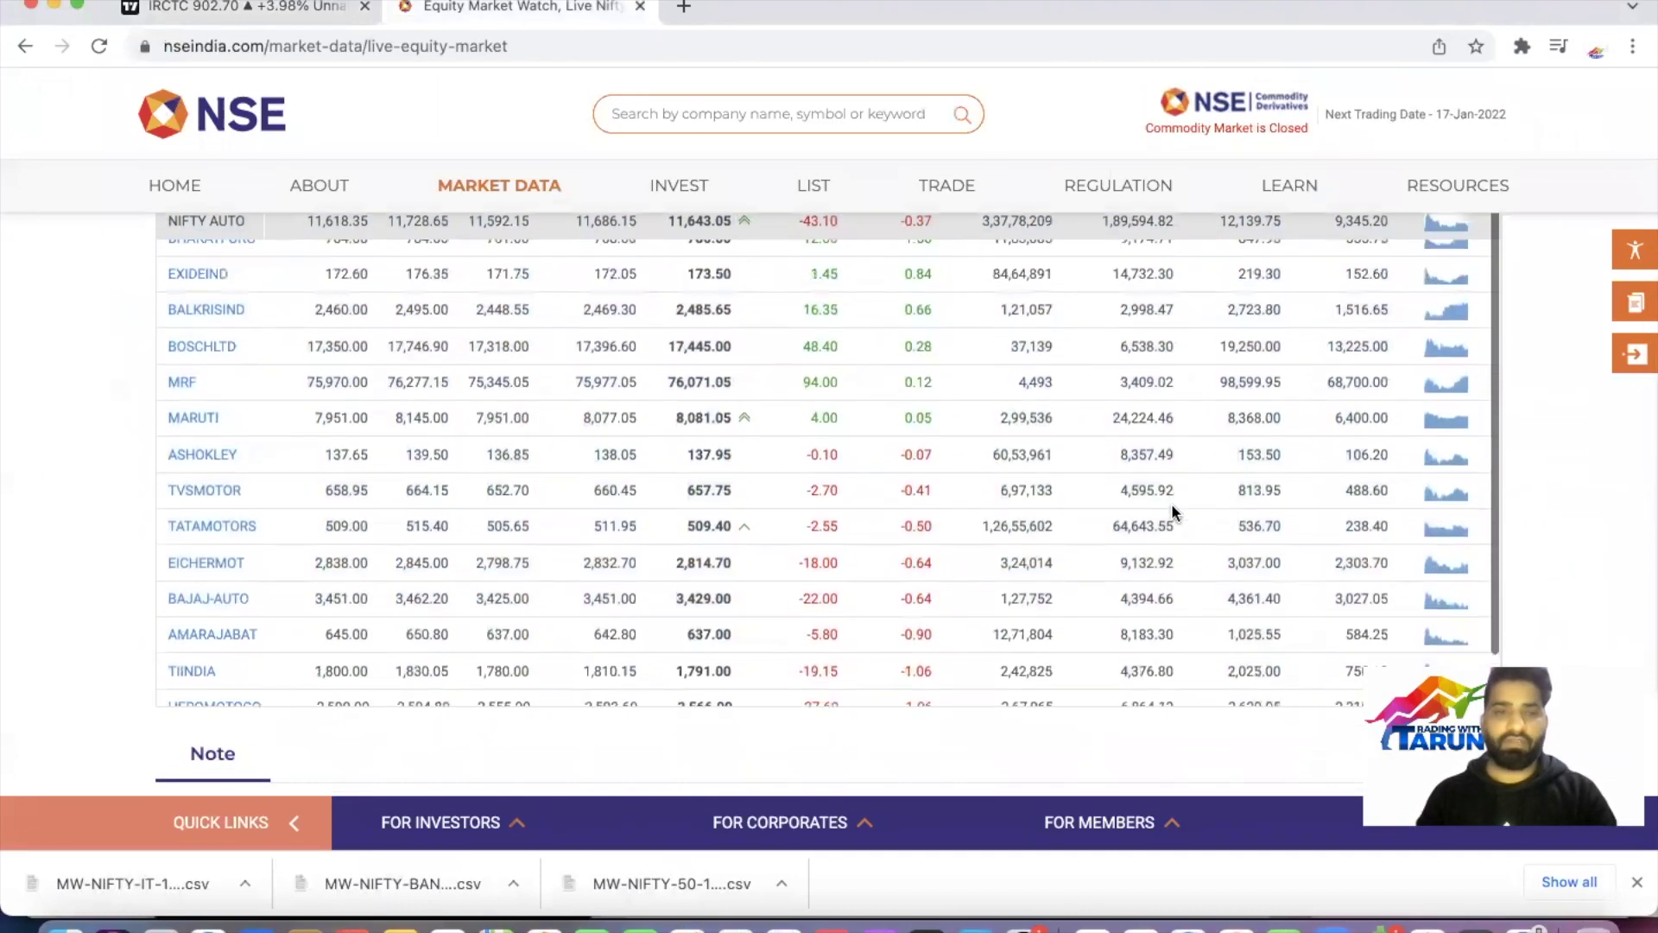
pyautogui.moveTo(157, 256); pyautogui.dragTo(183, 346)
pyautogui.click(1551, 330)
pyautogui.scroll(4, 1552, 330)
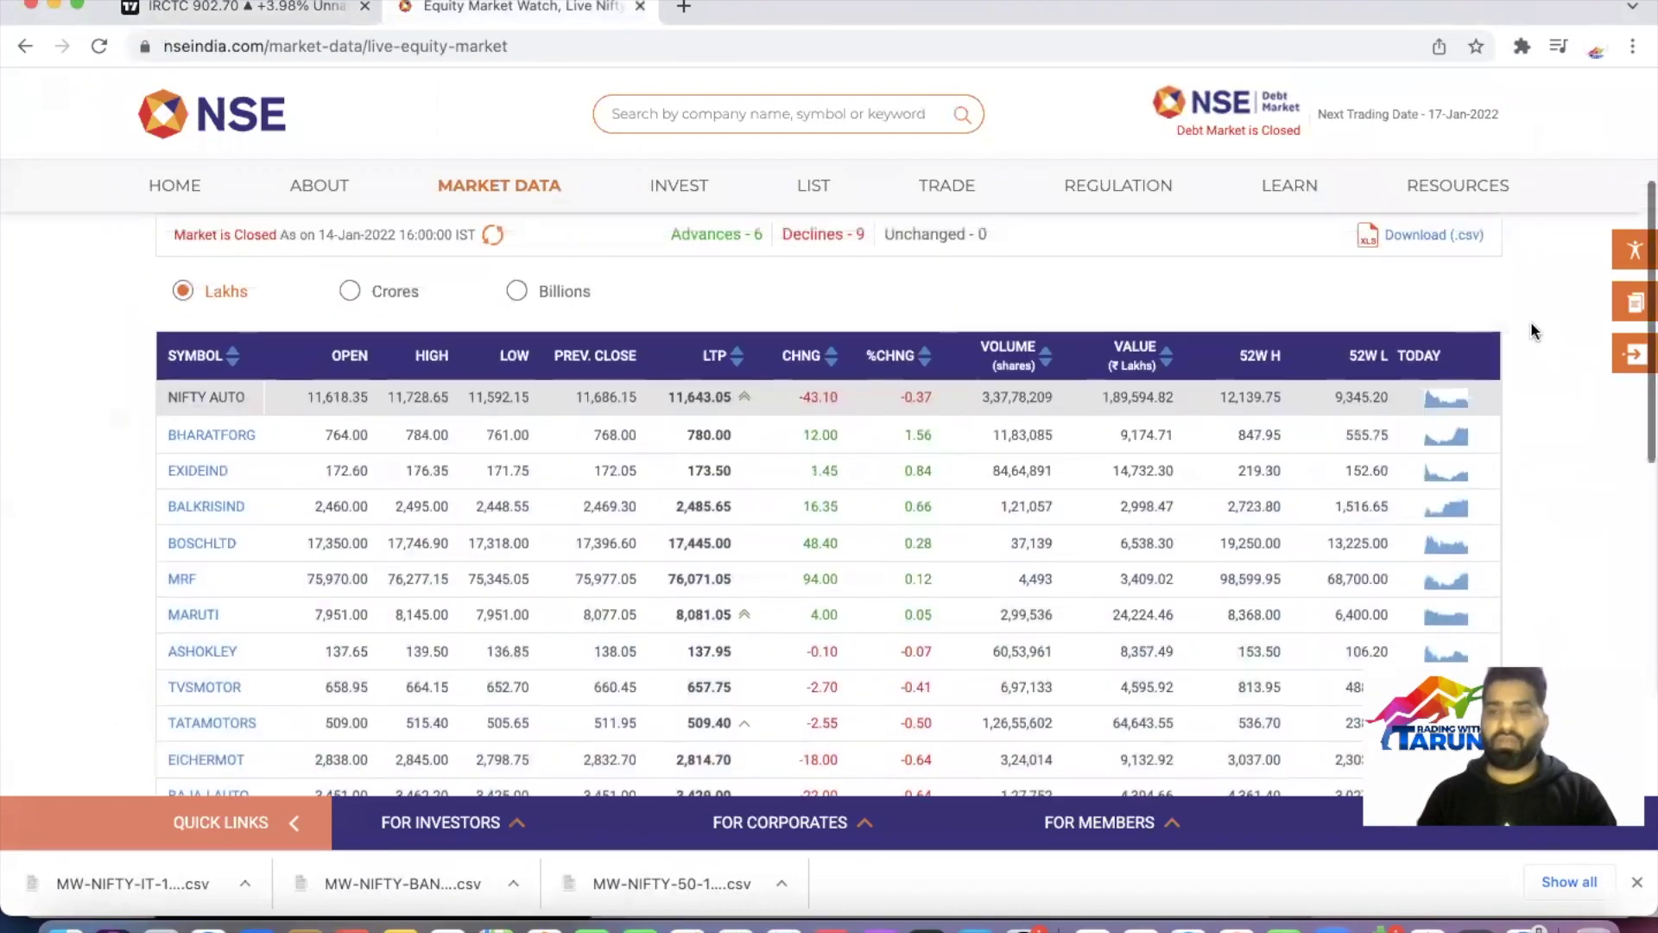
pyautogui.click(1434, 235)
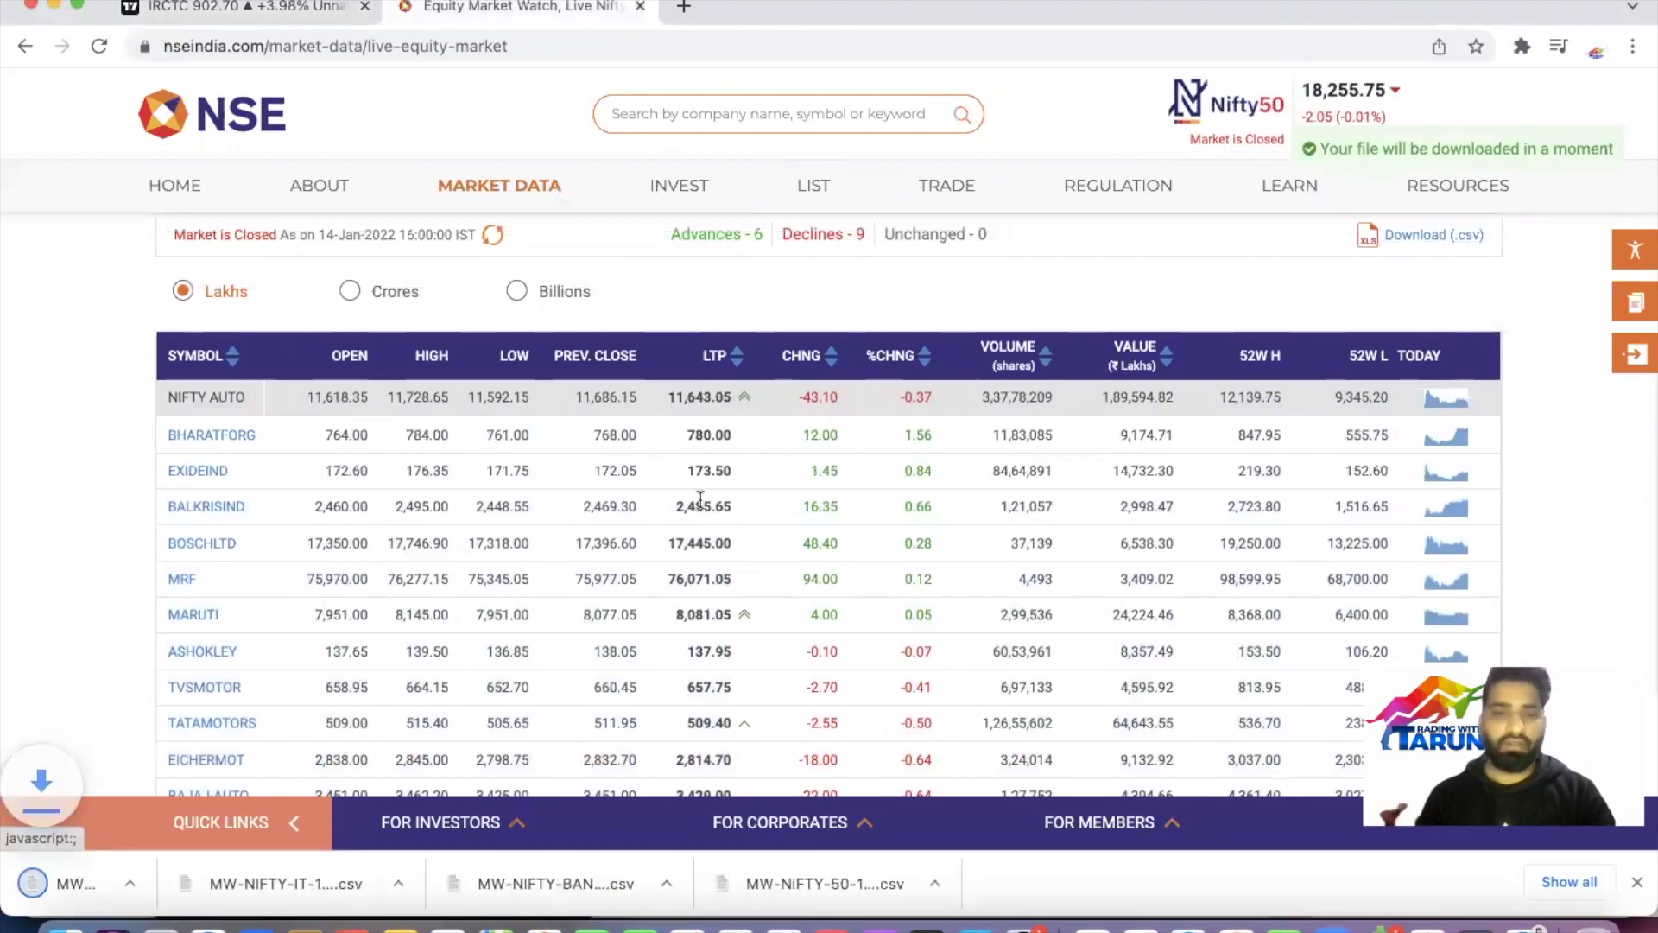
# Locate MW-NIFTY-AUTO-16-Jan-2022.csv in the Downloads folder and open it in Microsoft Excel
pyautogui.click(248, 879)
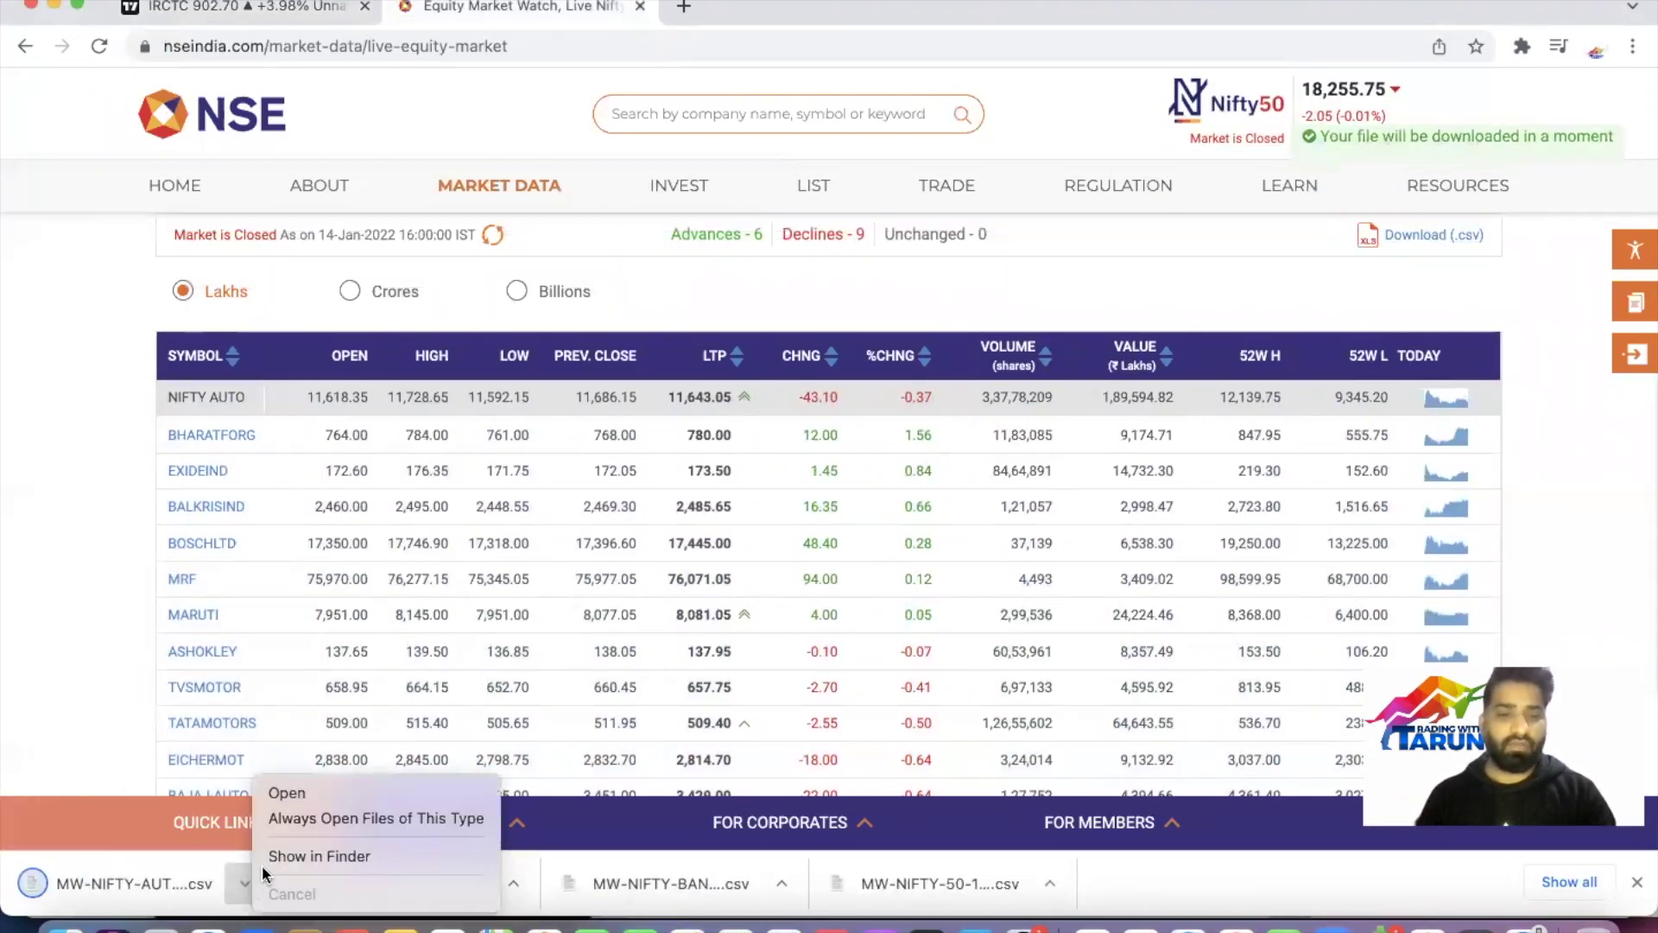
pyautogui.click(322, 855)
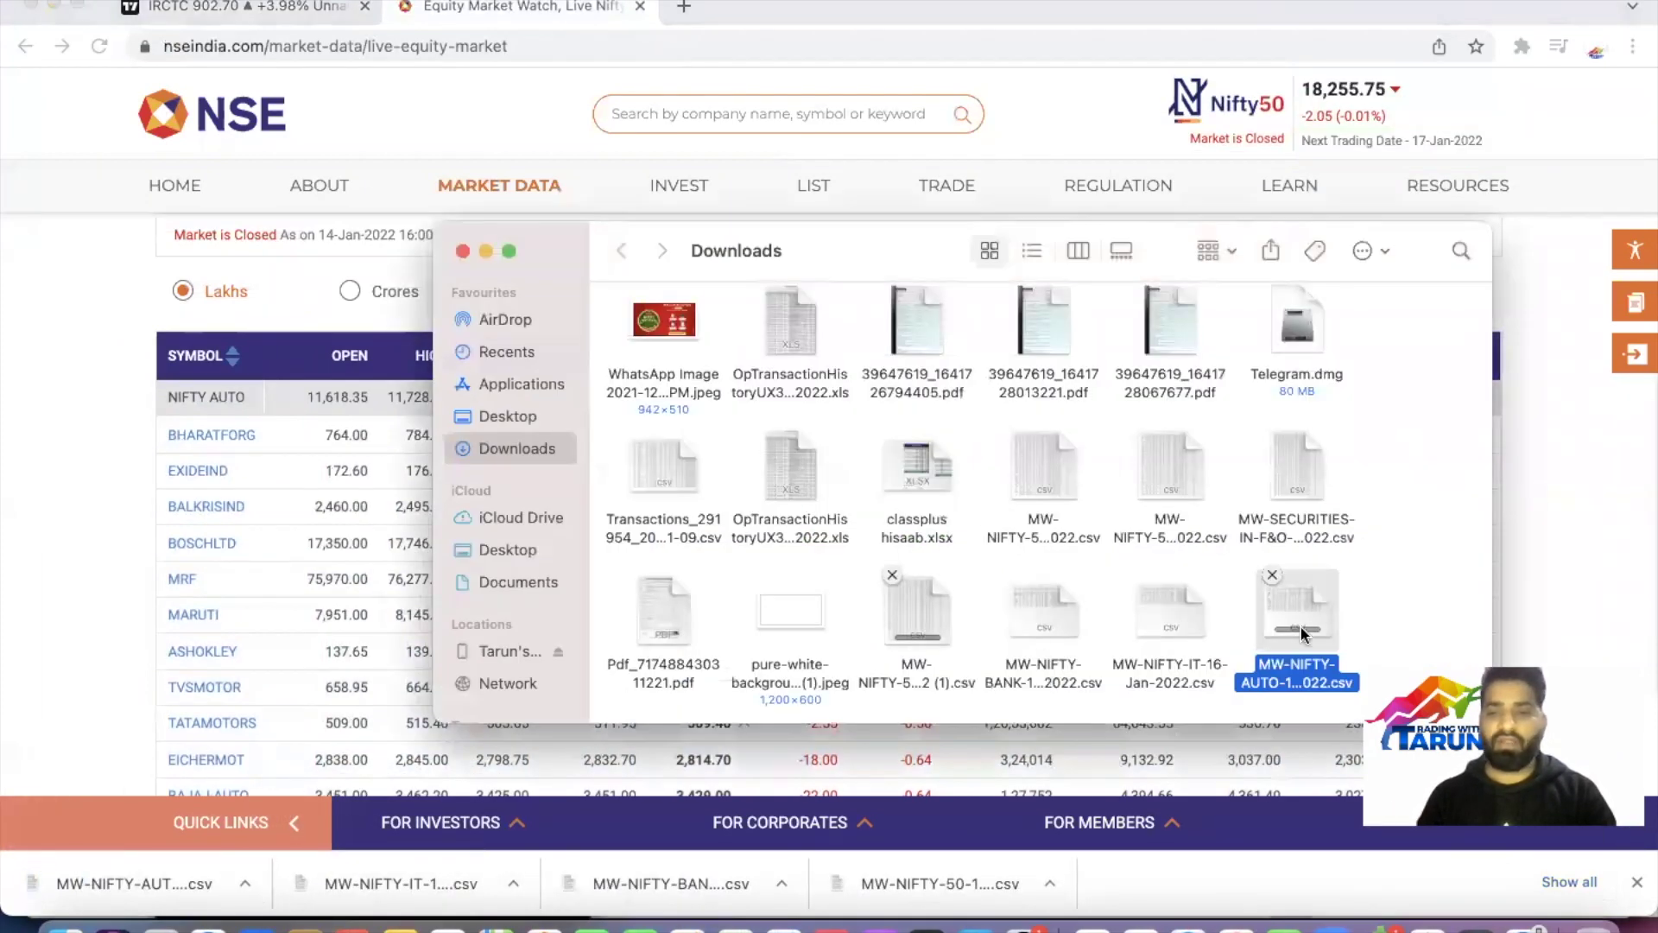
pyautogui.rightClick(1299, 606)
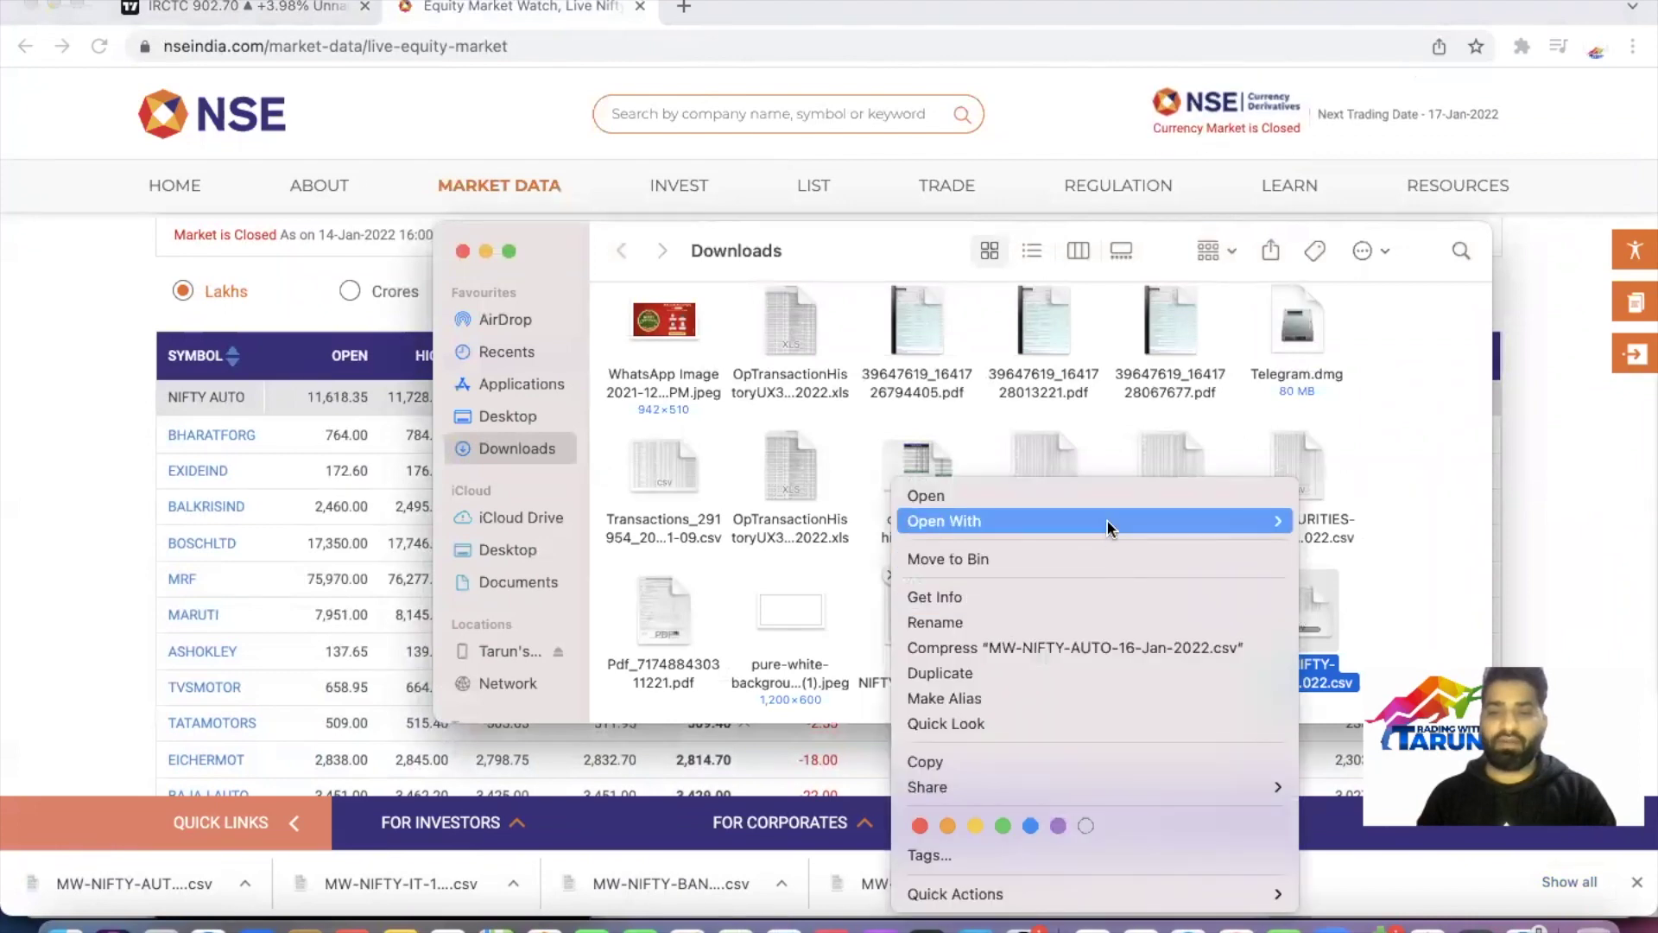
pyautogui.moveTo(1237, 530)
pyautogui.click(1345, 585)
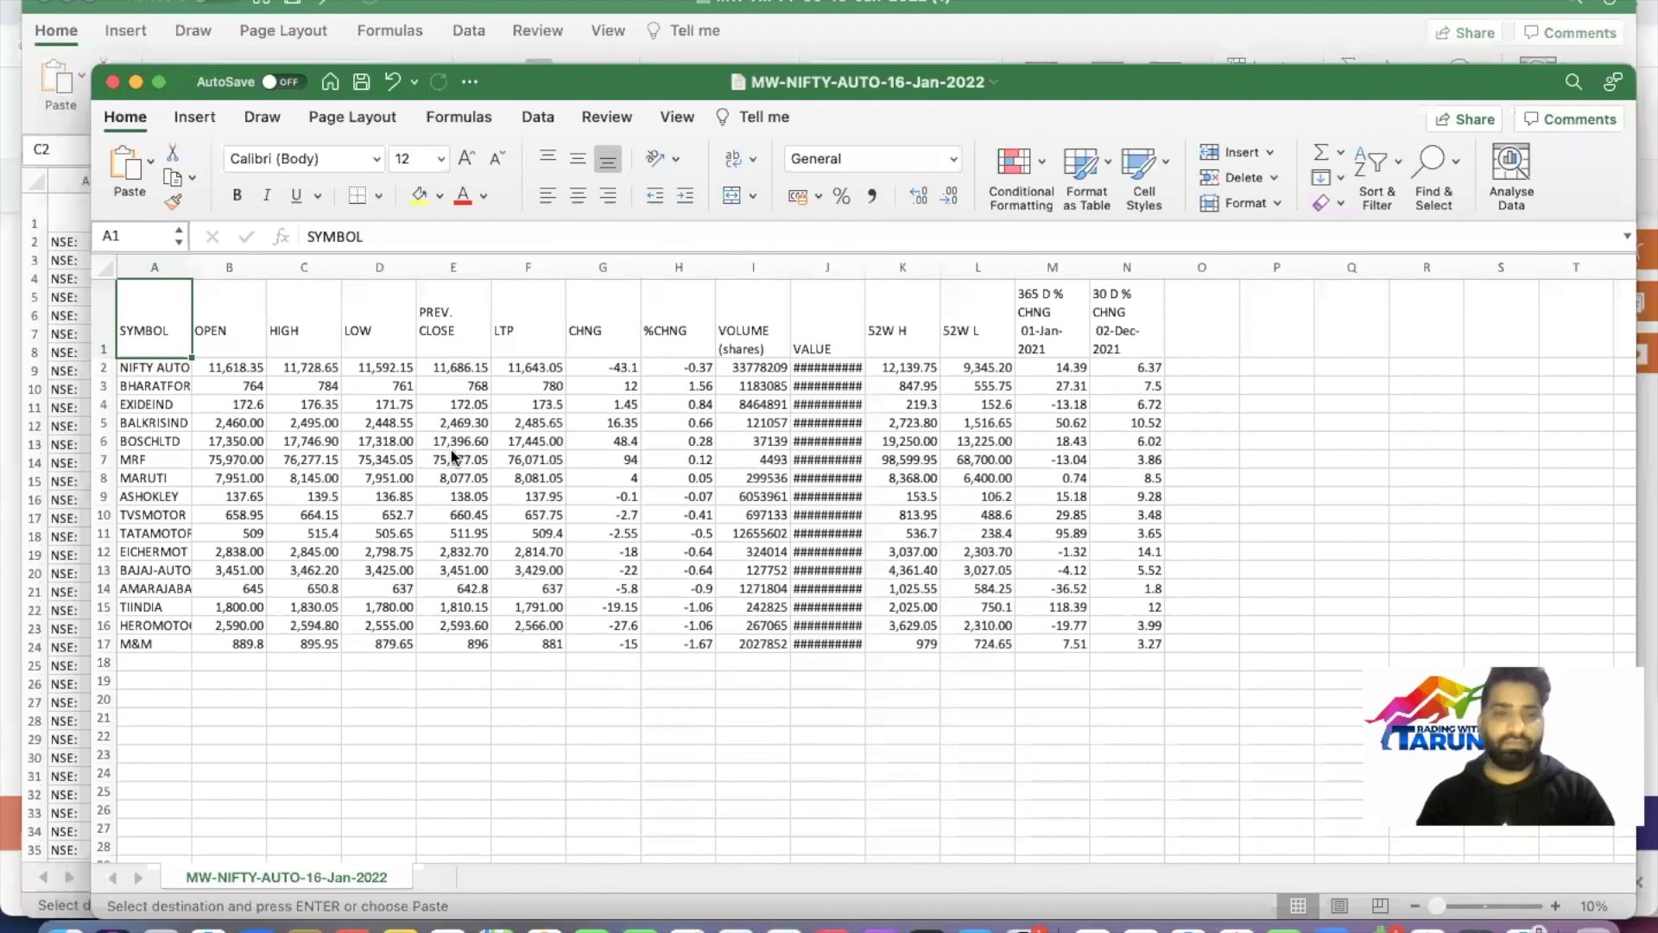
# Copy the Nifty Auto symbols in A3 through A17 and paste them from B2 downward in the Nifty 50 workbook
pyautogui.moveTo(153, 419); pyautogui.dragTo(164, 681)
pyautogui.press('super+c')
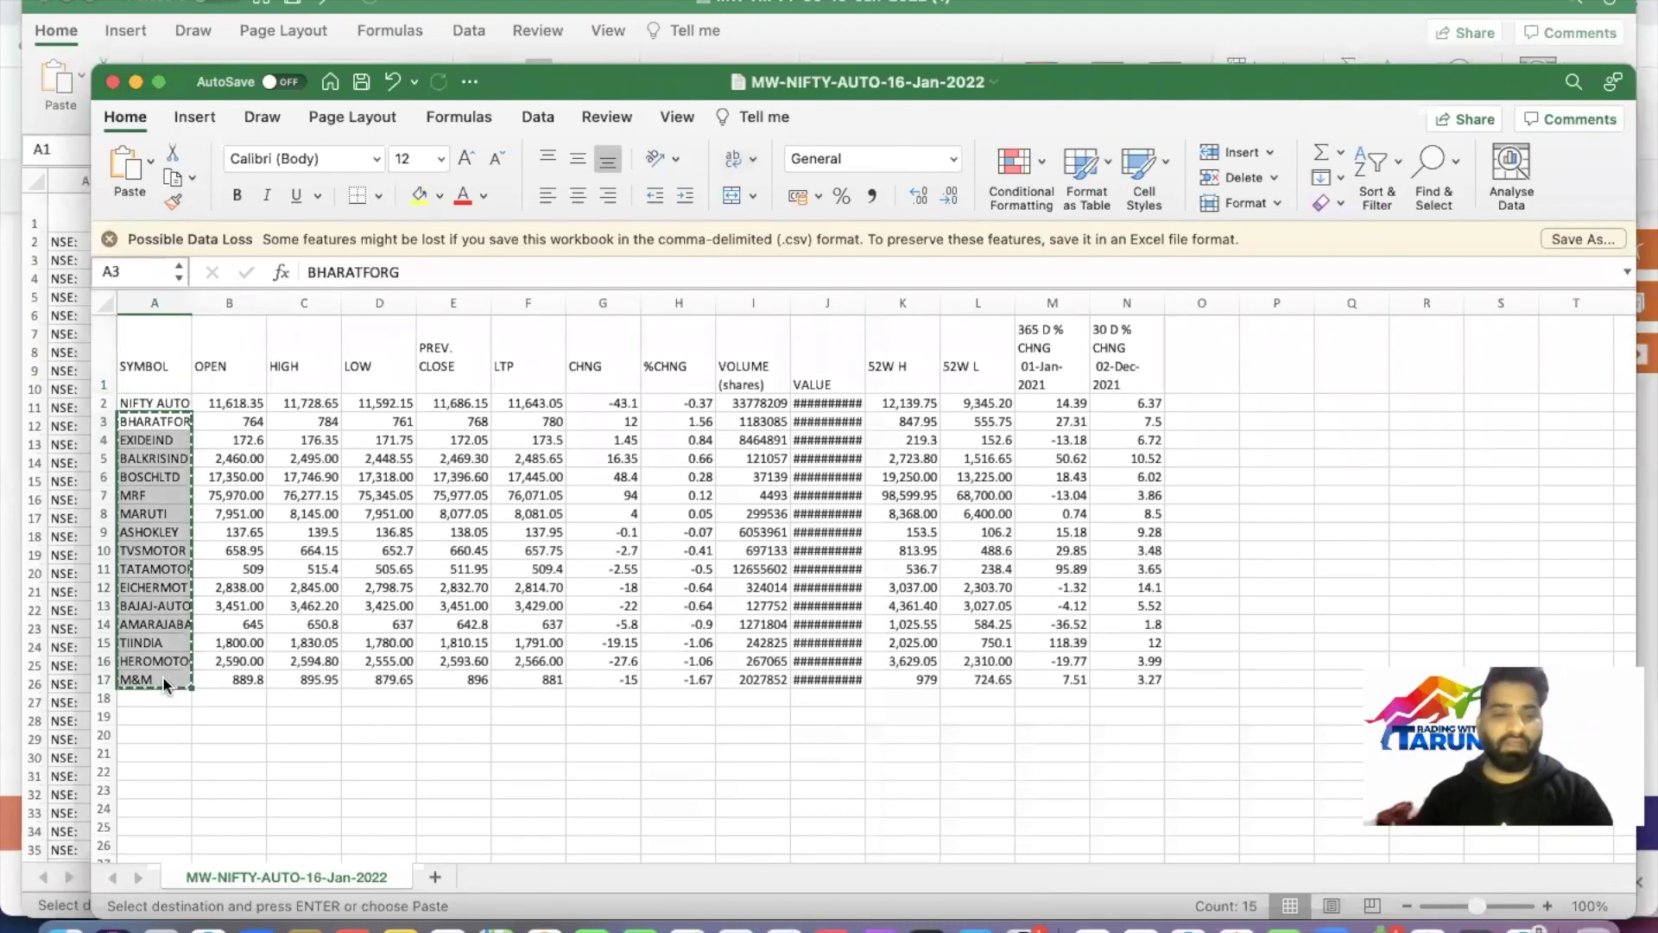
pyautogui.press('super+grave')
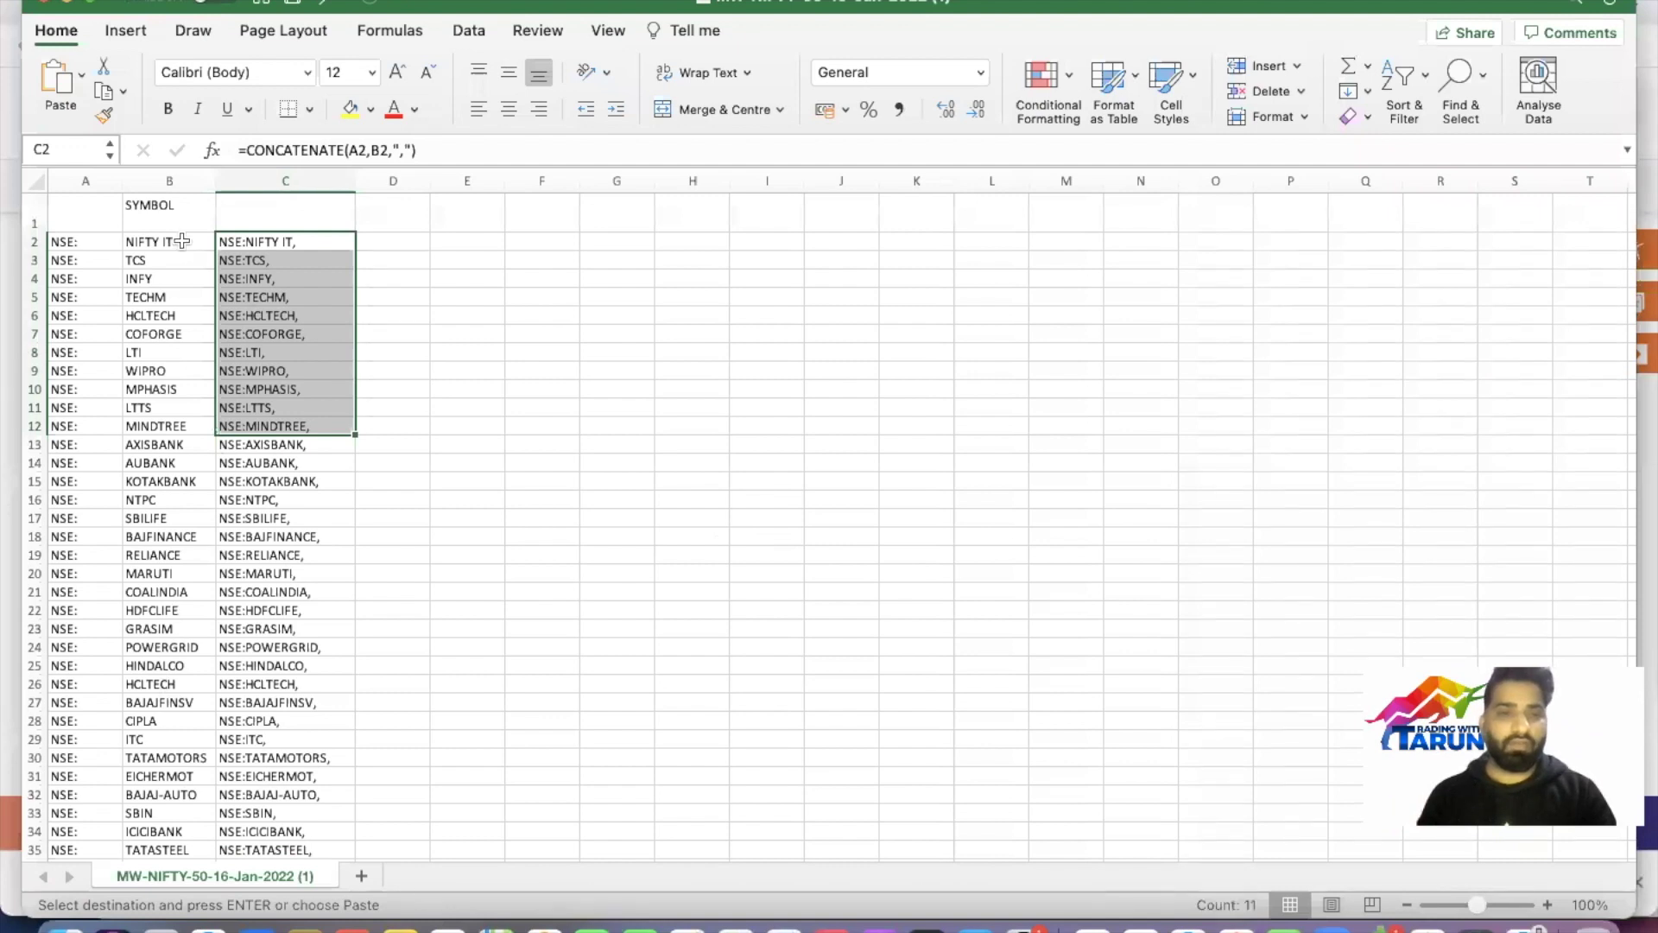
pyautogui.click(182, 241)
pyautogui.press('super+v')
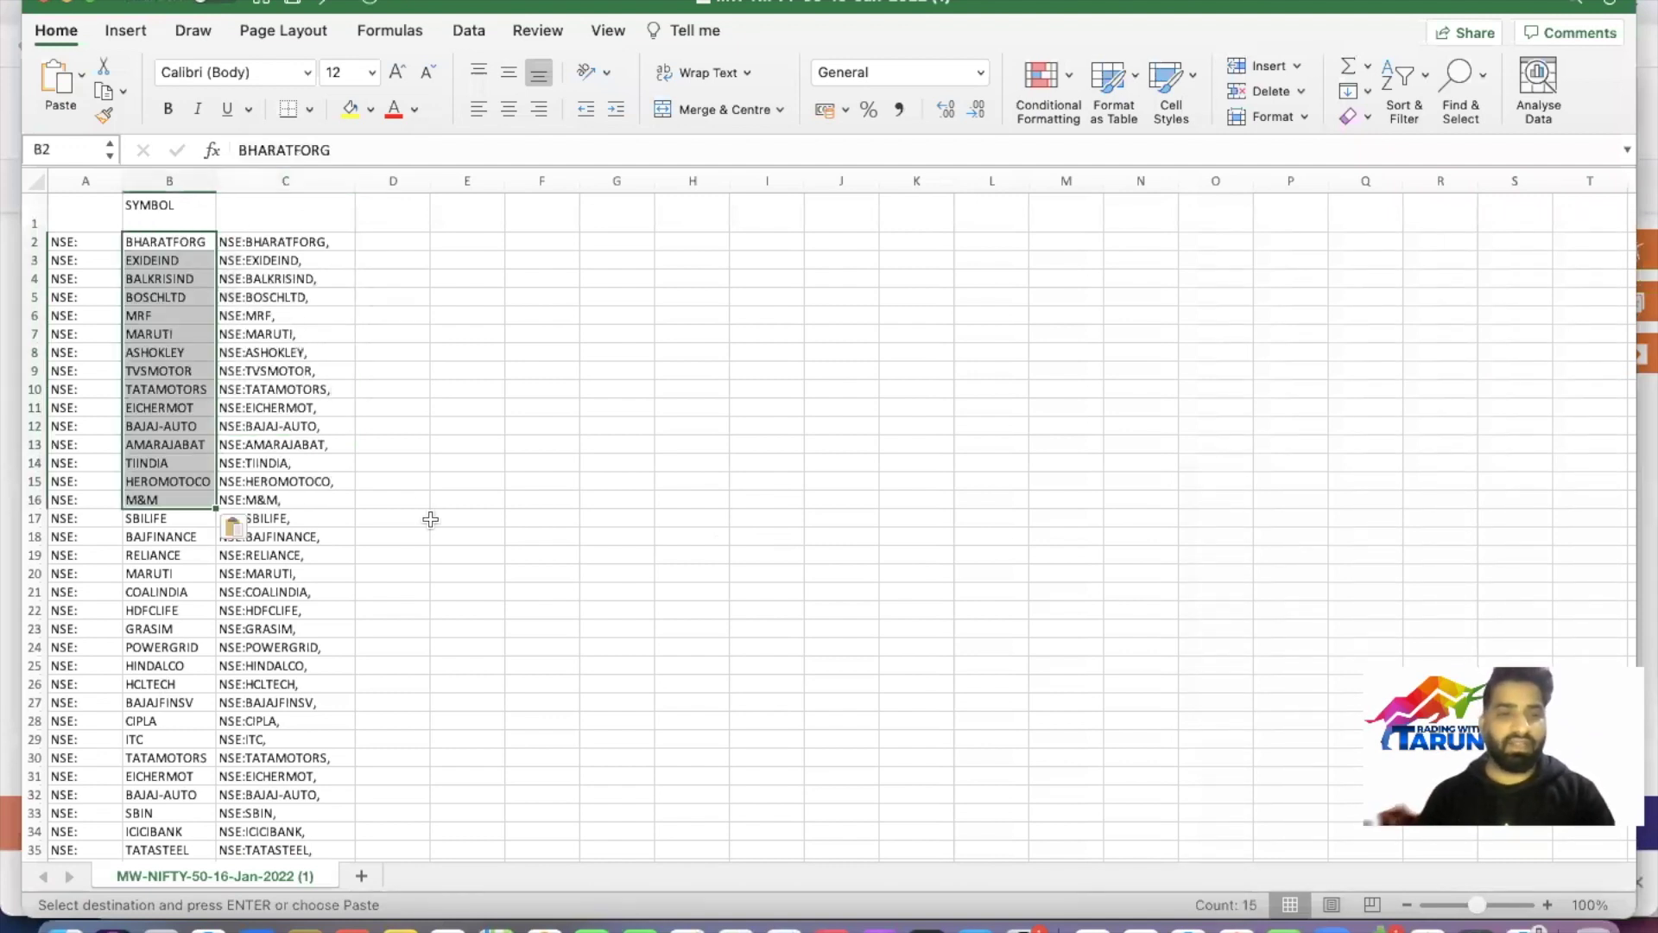
# Copy the NSE-prefixed symbols in C2 through C16 and bulk-add them to the Nifty Auto watchlist in TradingView
pyautogui.click(430, 520)
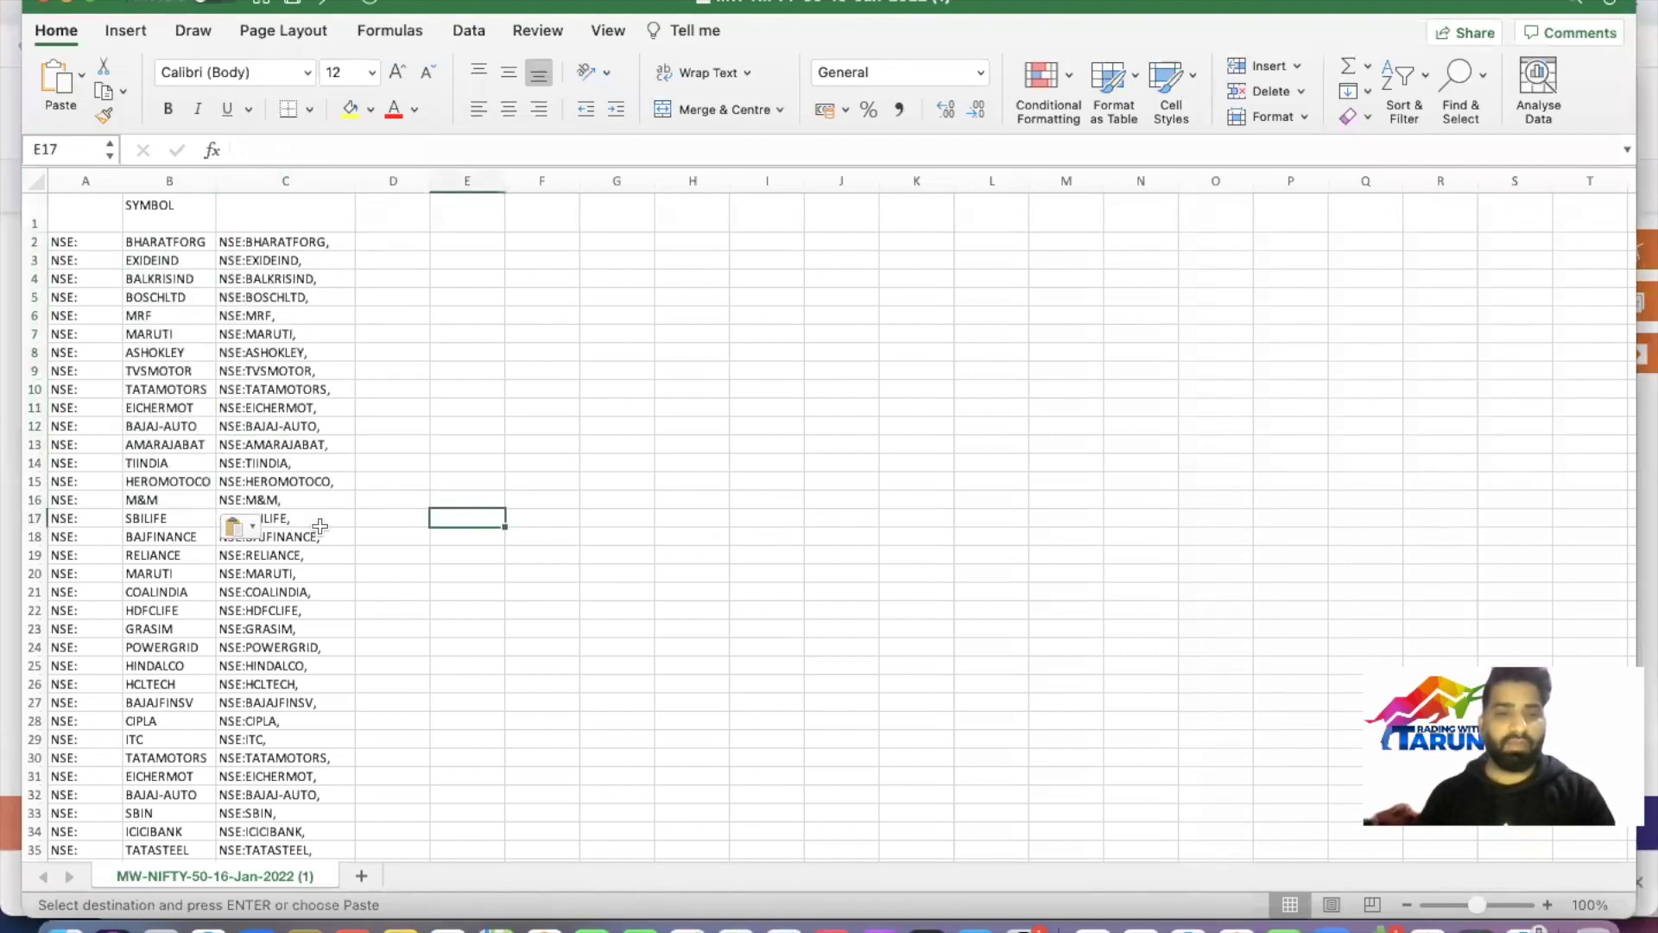
pyautogui.moveTo(273, 243); pyautogui.dragTo(292, 494)
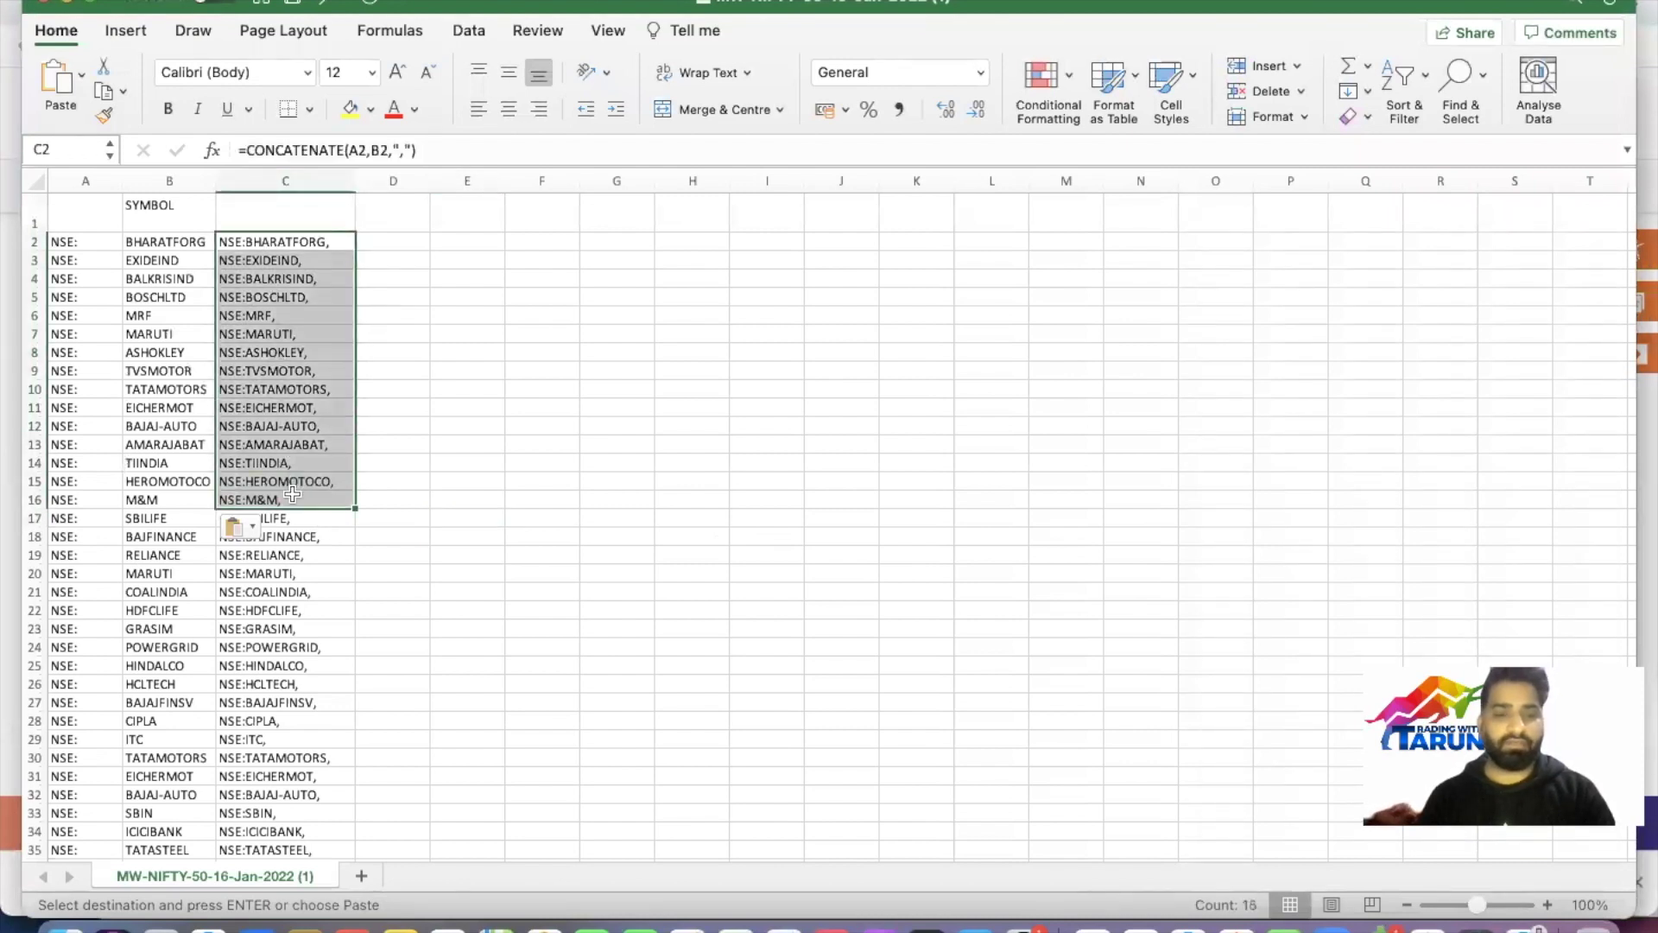
pyautogui.press('super+c')
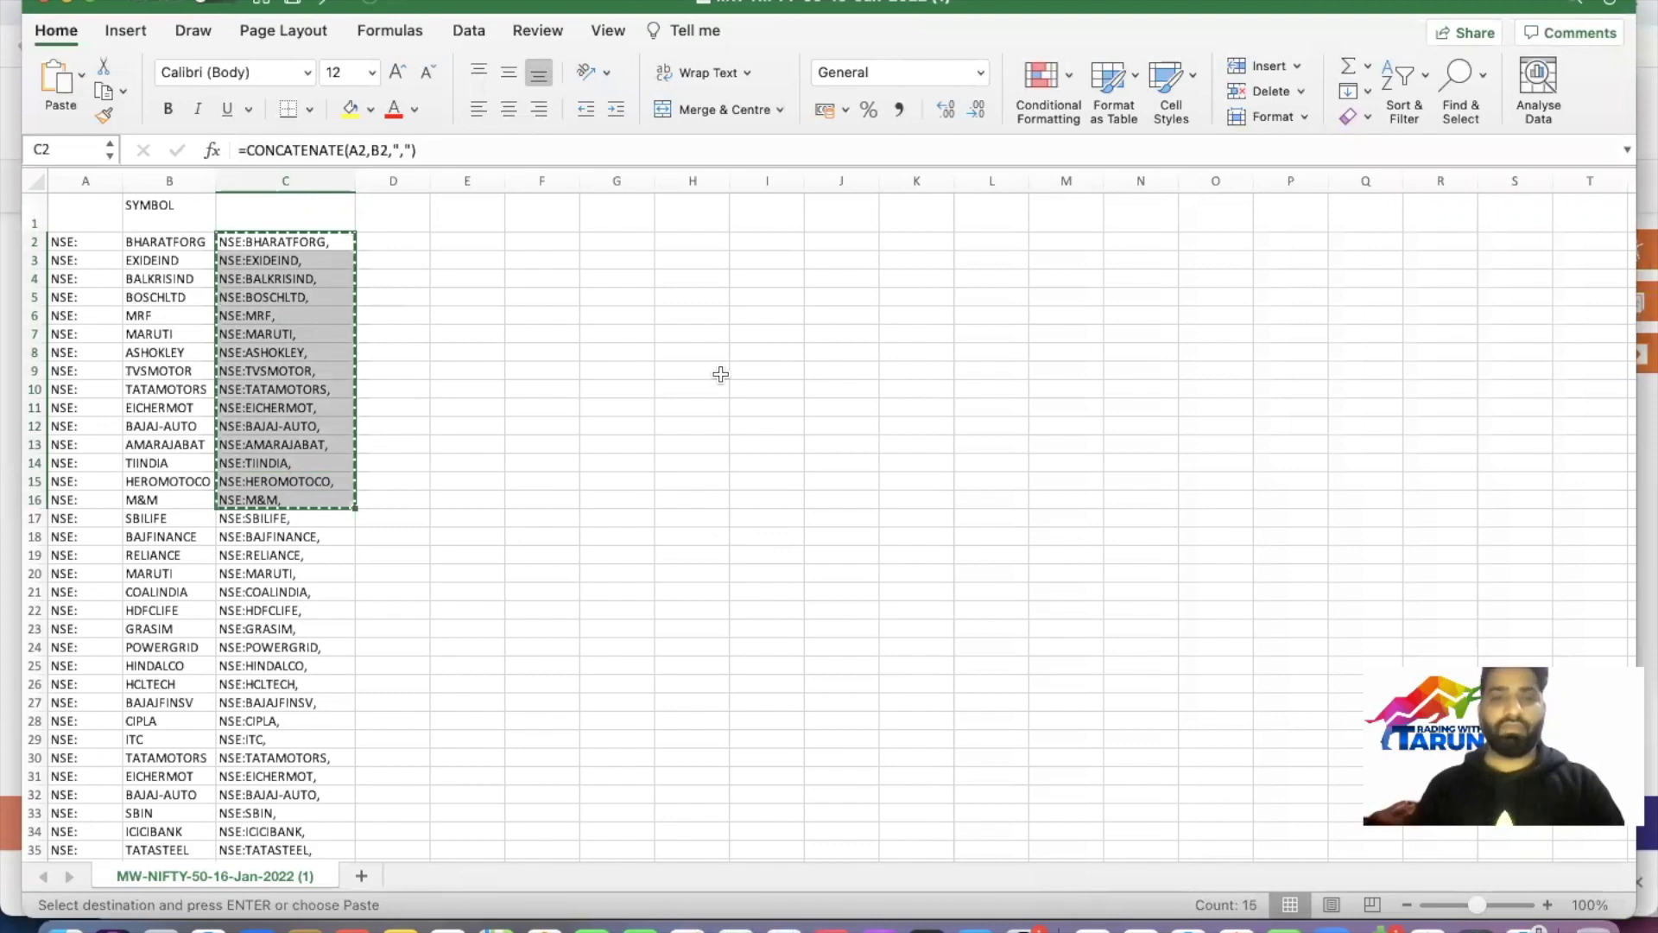
pyautogui.press('super+Tab')
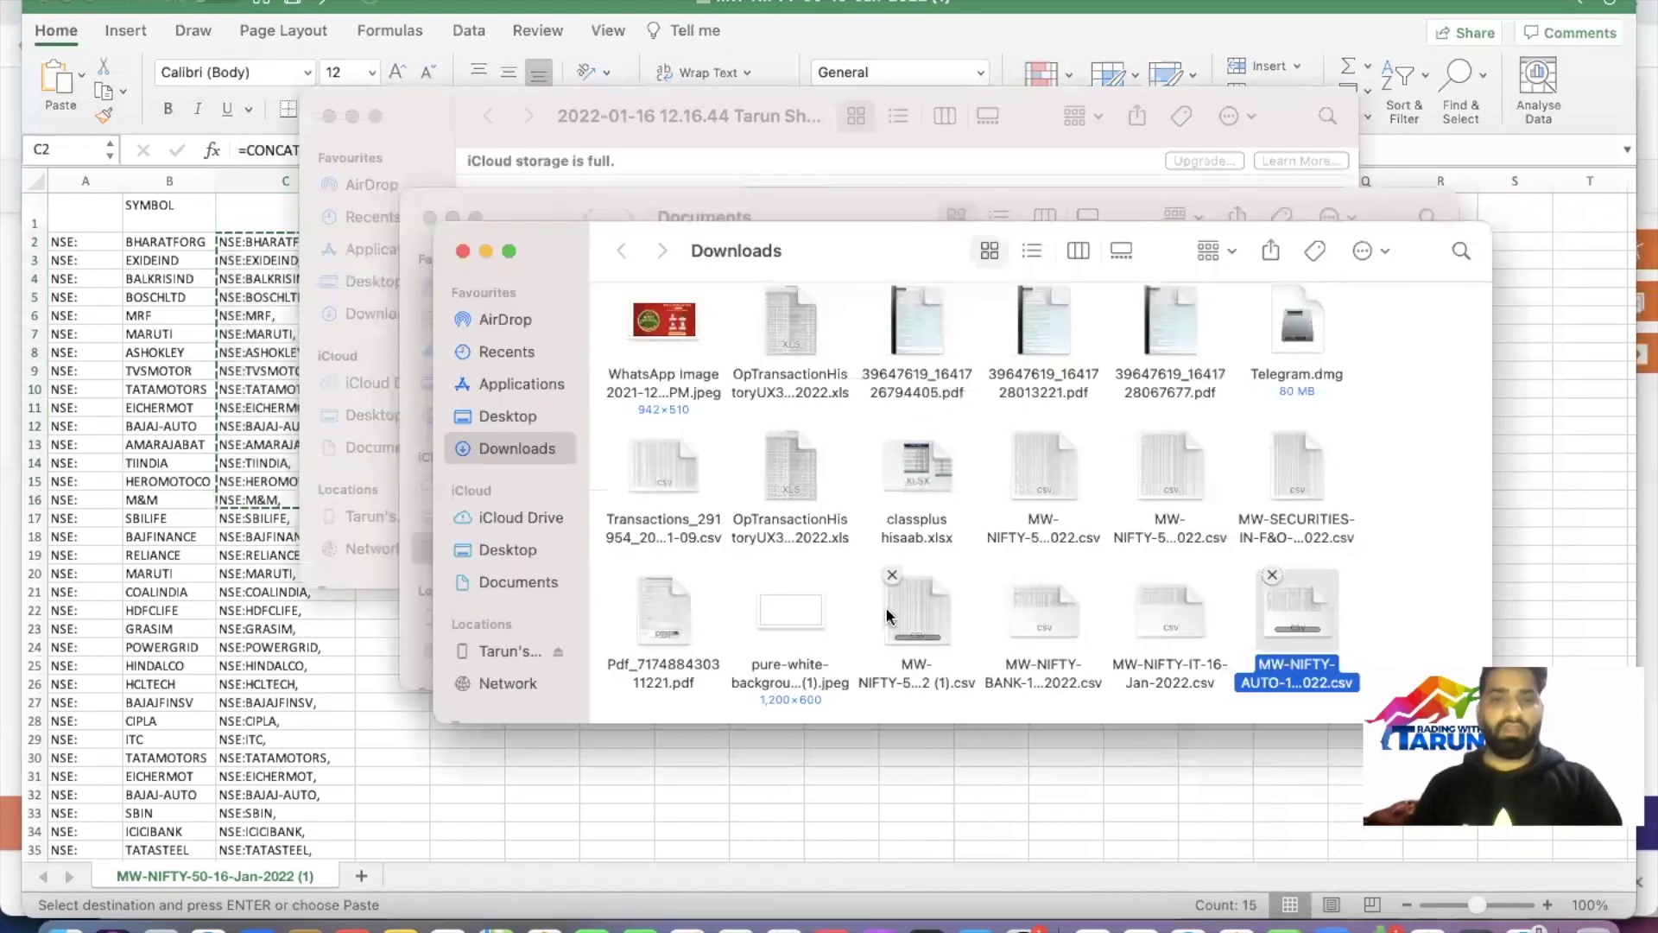
pyautogui.press('super+Tab')
pyautogui.press('super+Tab')
pyautogui.press('super+Tab')
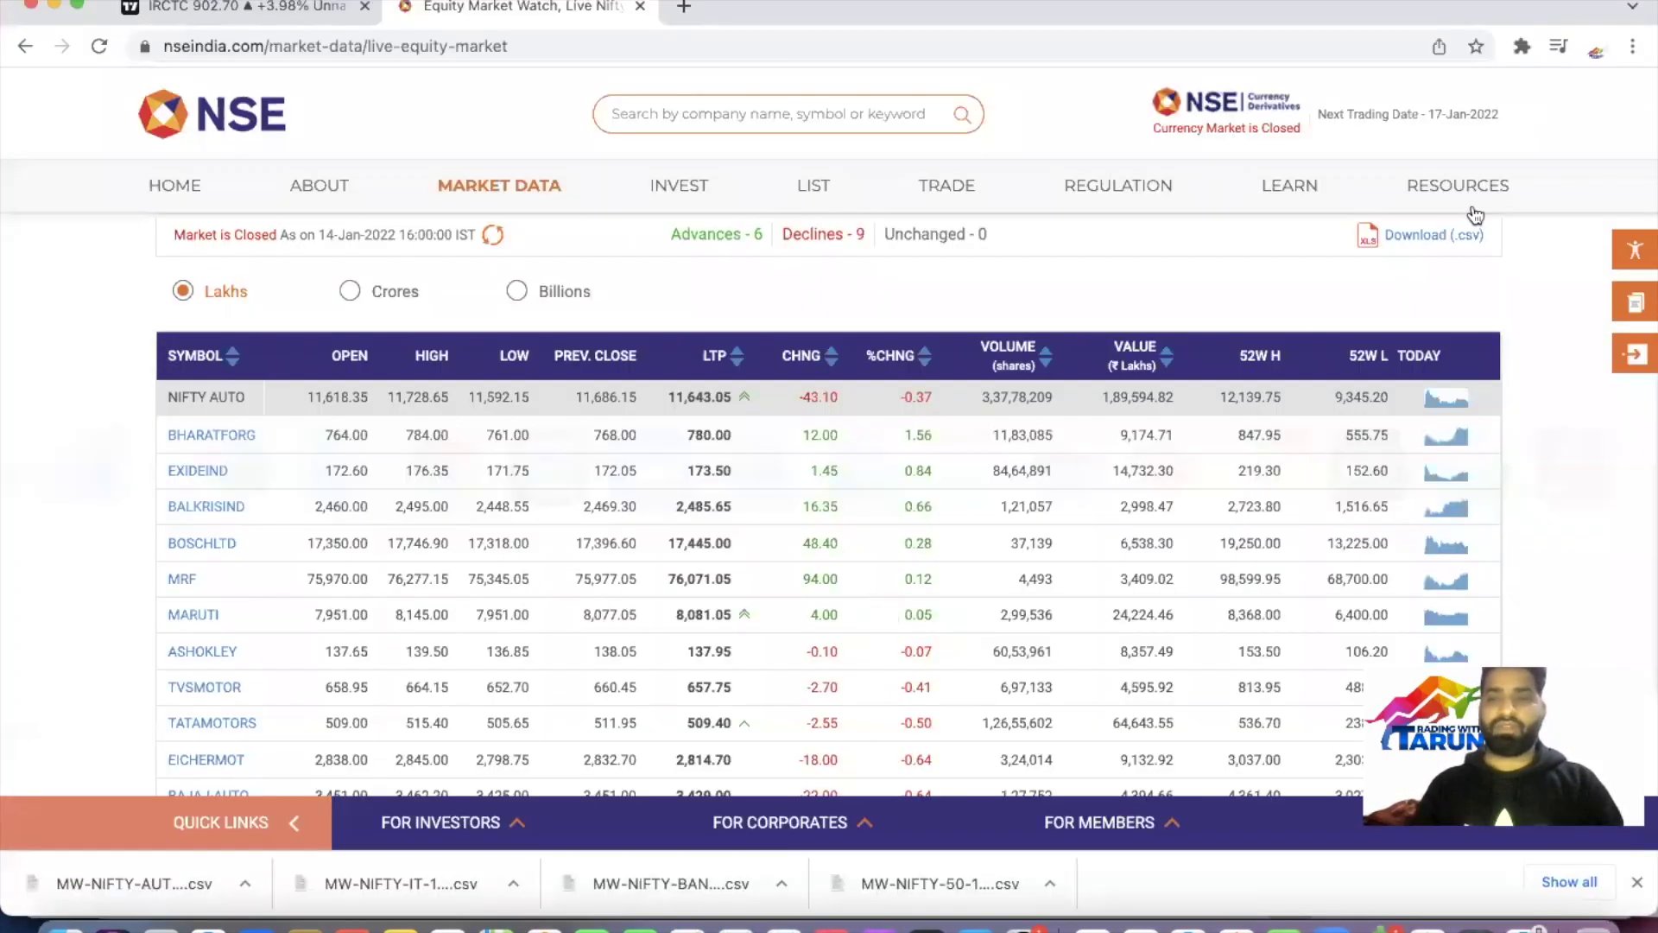
pyautogui.click(329, 7)
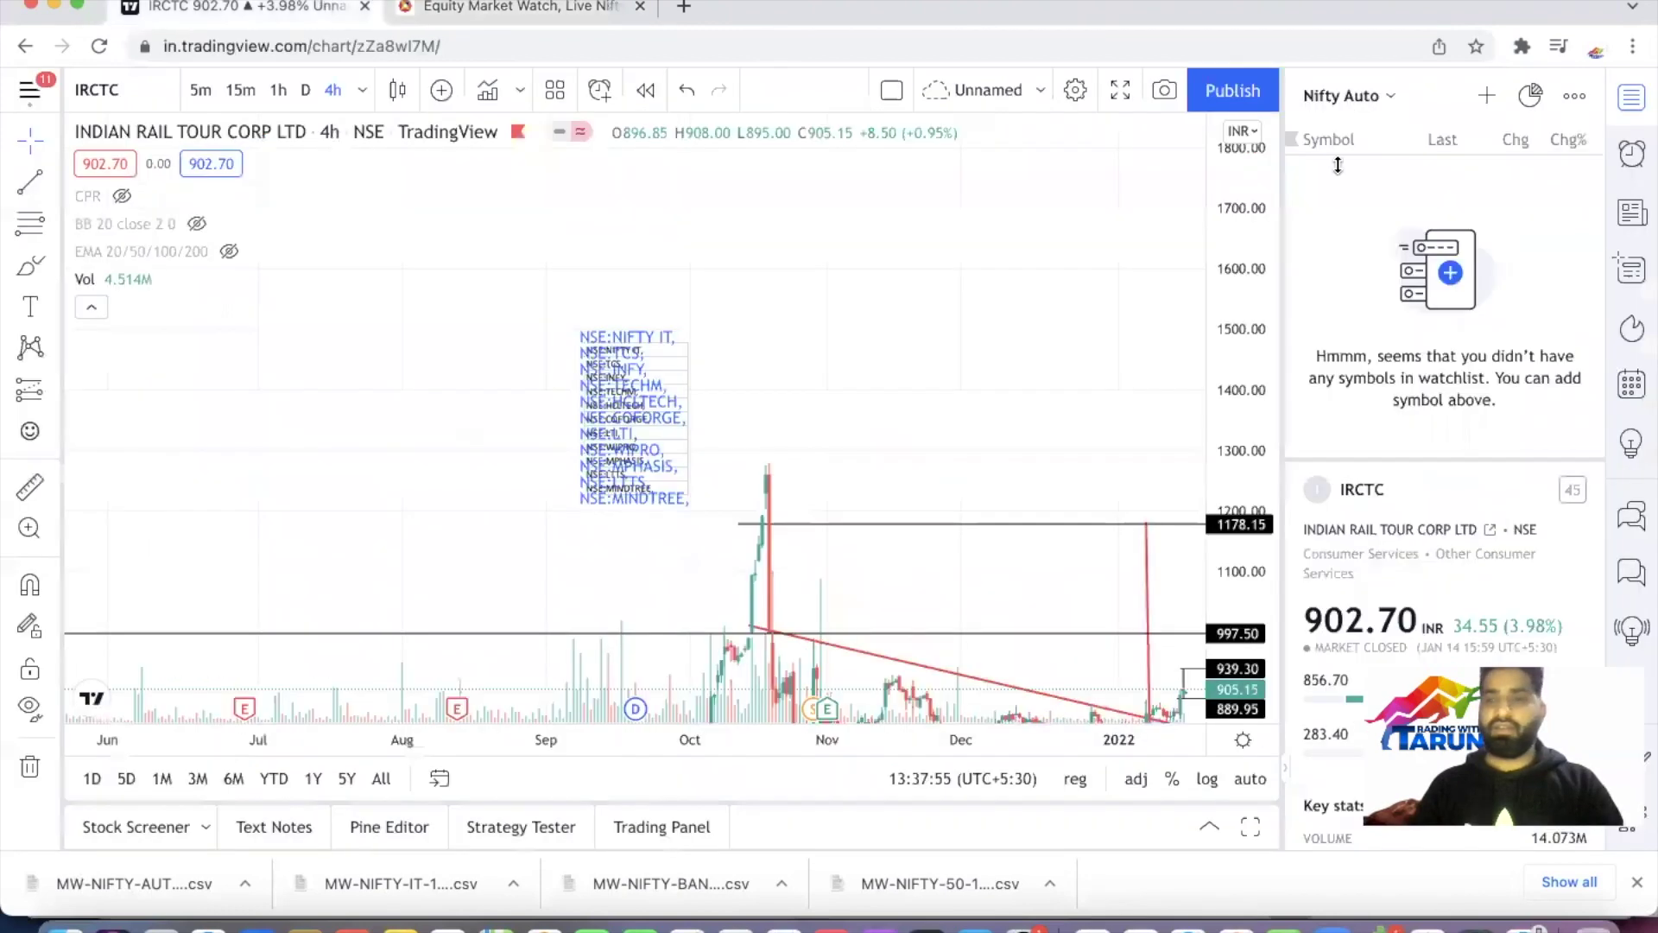
pyautogui.click(1482, 93)
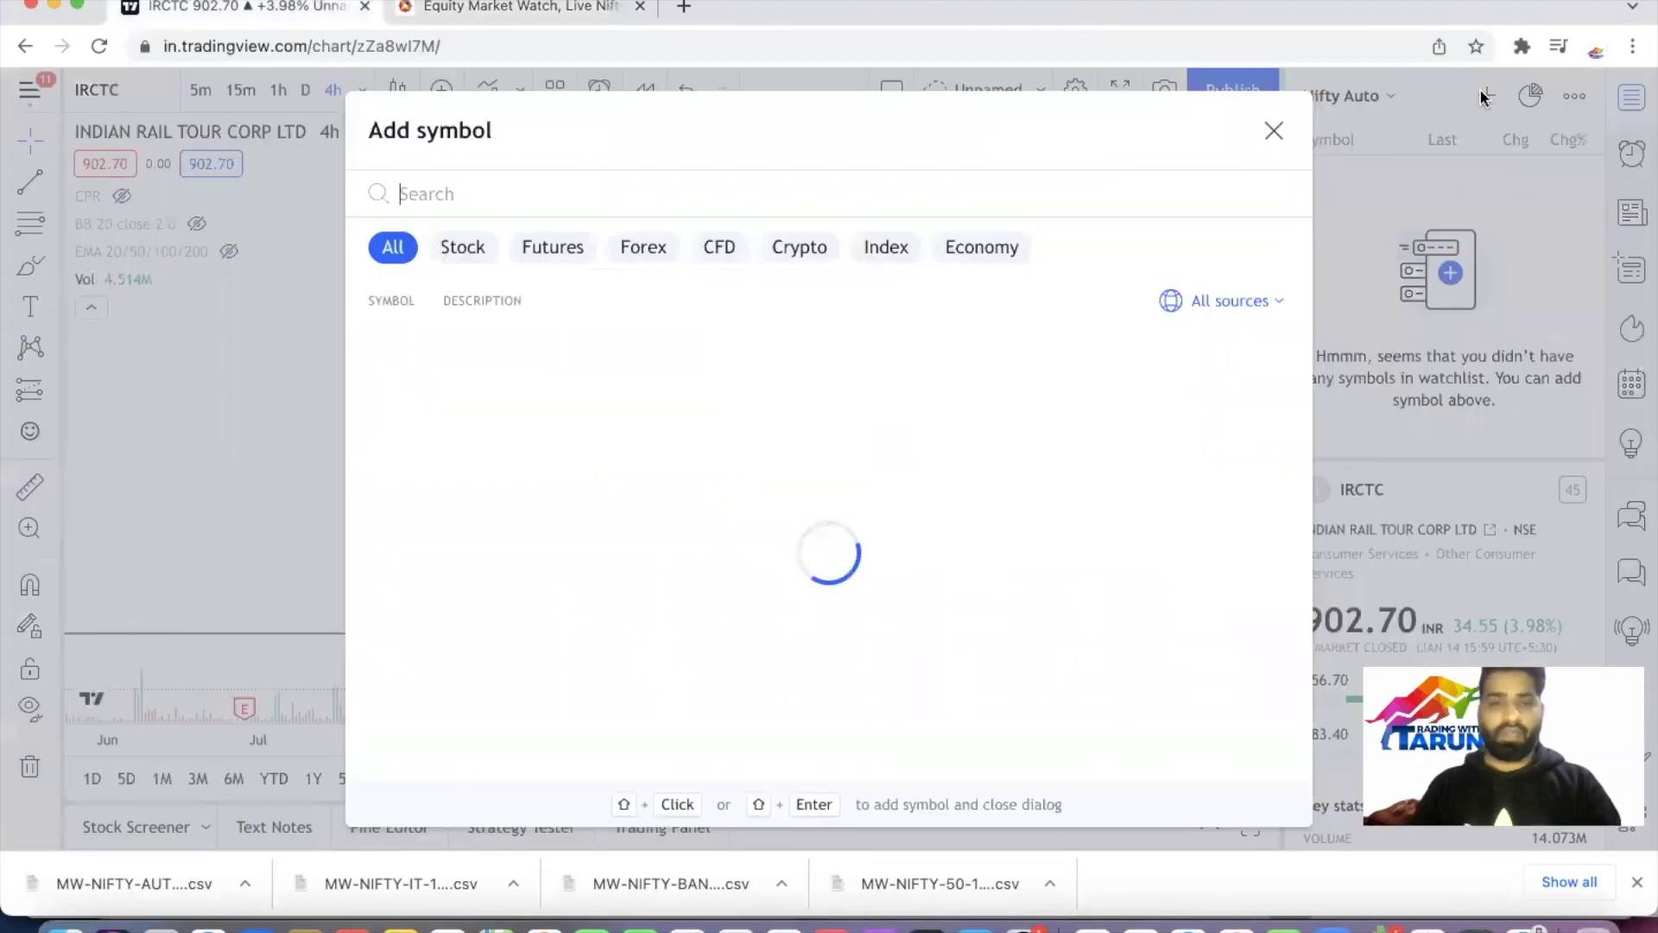
pyautogui.press('super+v')
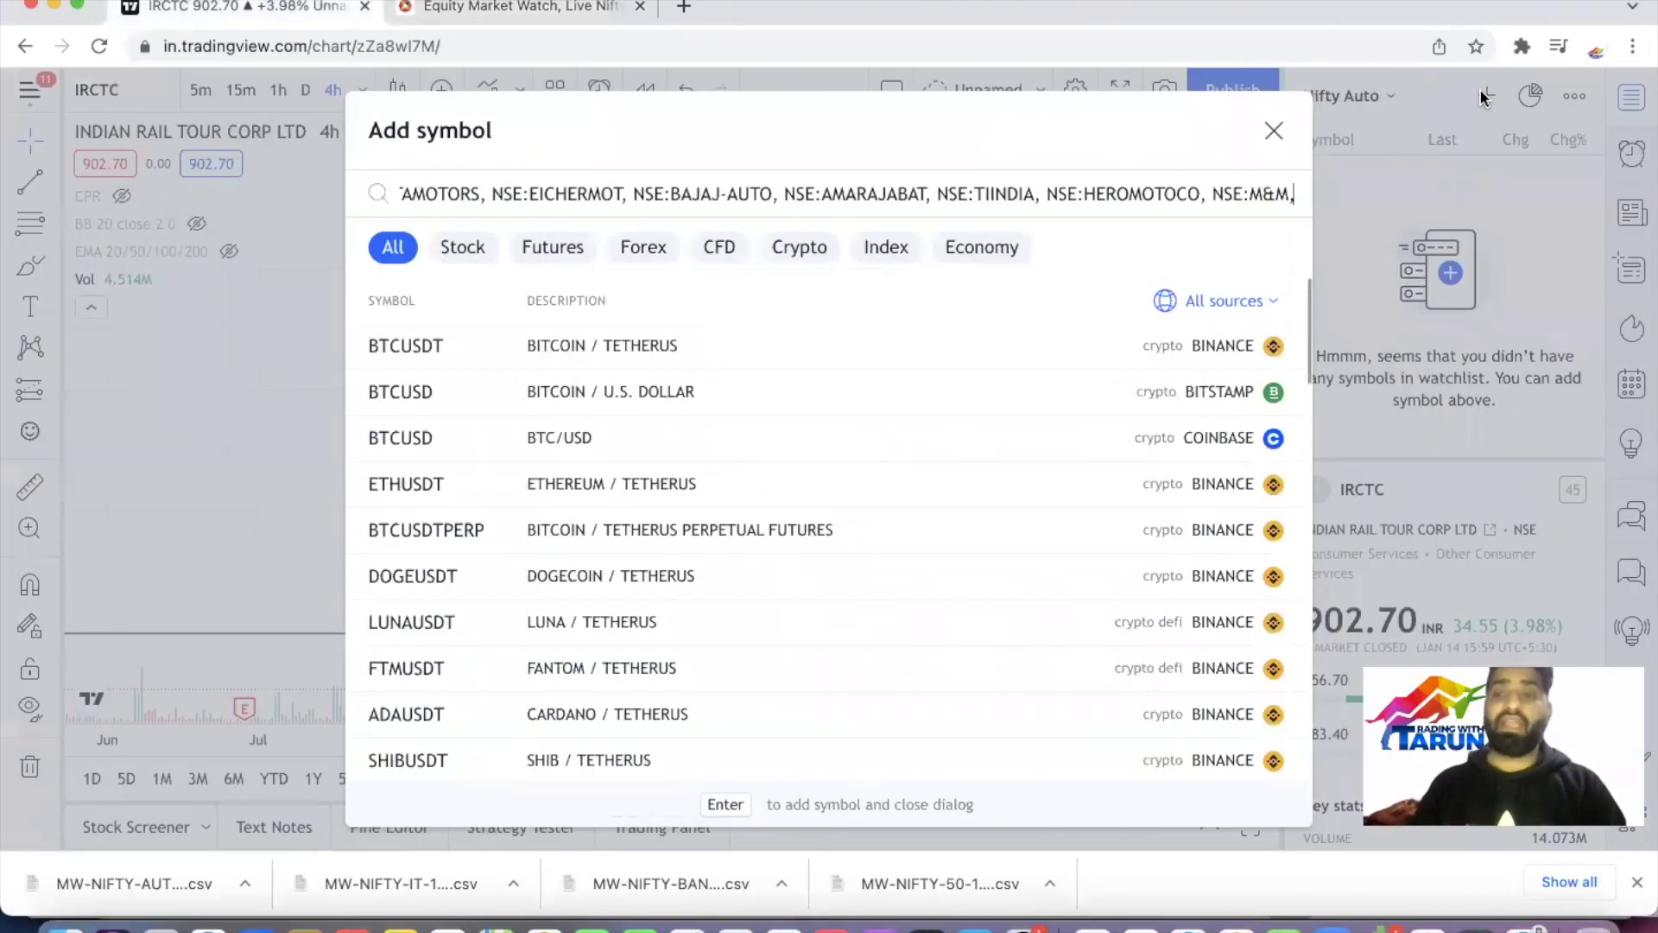
pyautogui.press('Return')
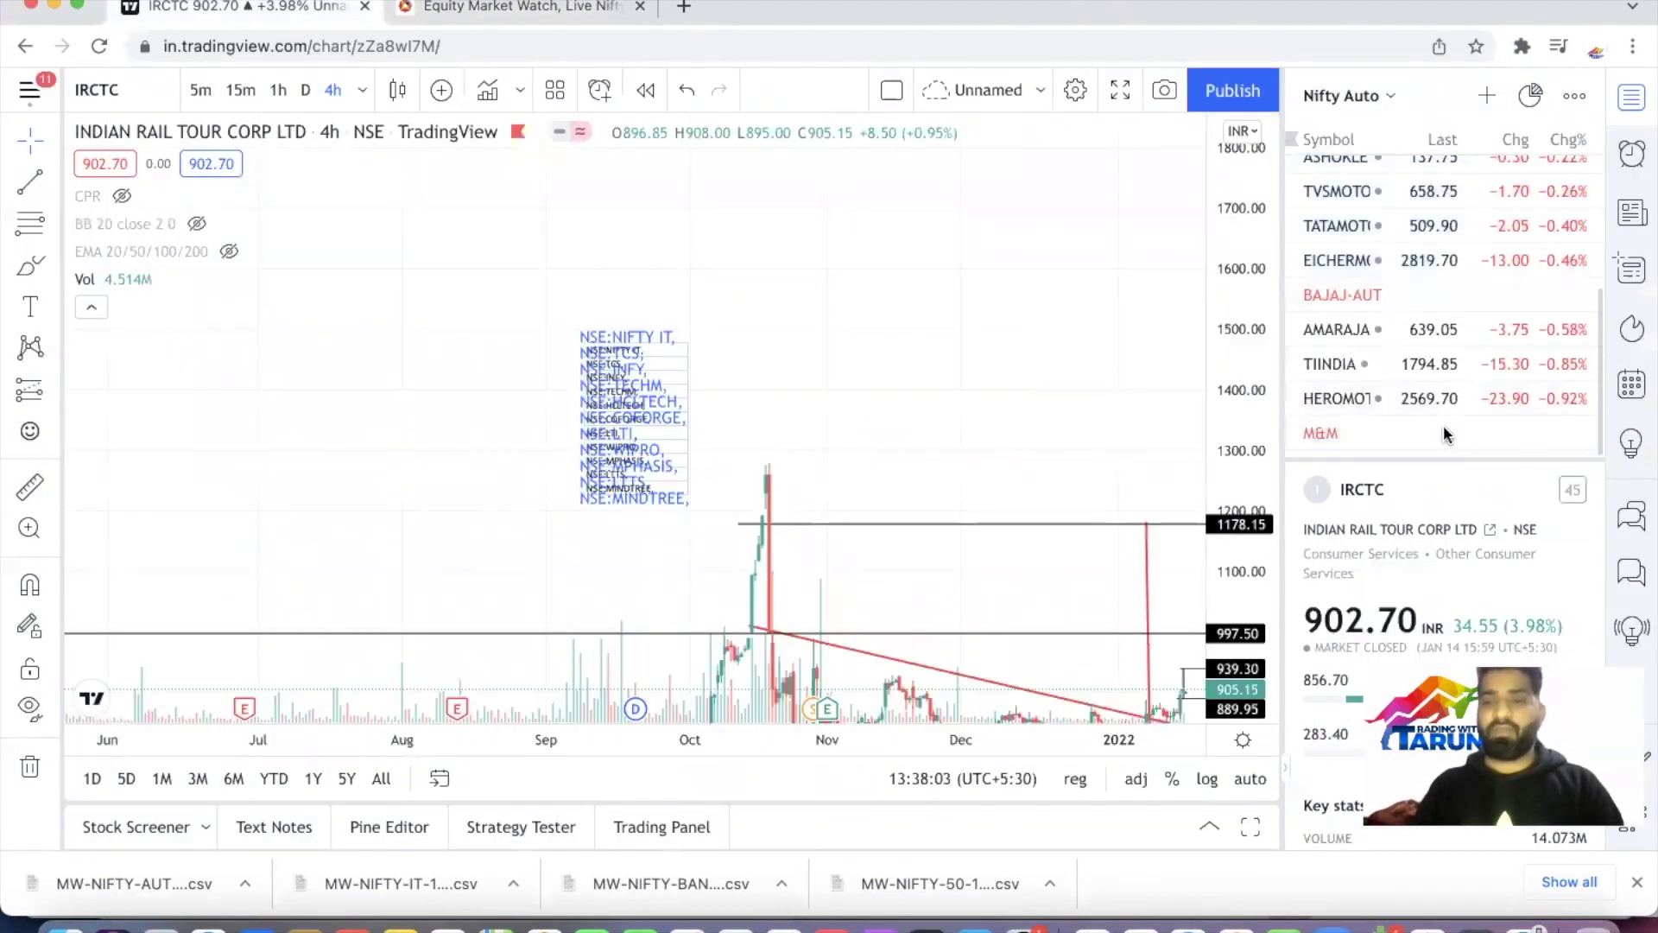
# Replace the invalid BAJAJ-AUTO entry in the Nifty Auto watchlist with the NSE stock BAJAJ_AUTO
pyautogui.scroll(1, 1451, 438)
pyautogui.click(1583, 339)
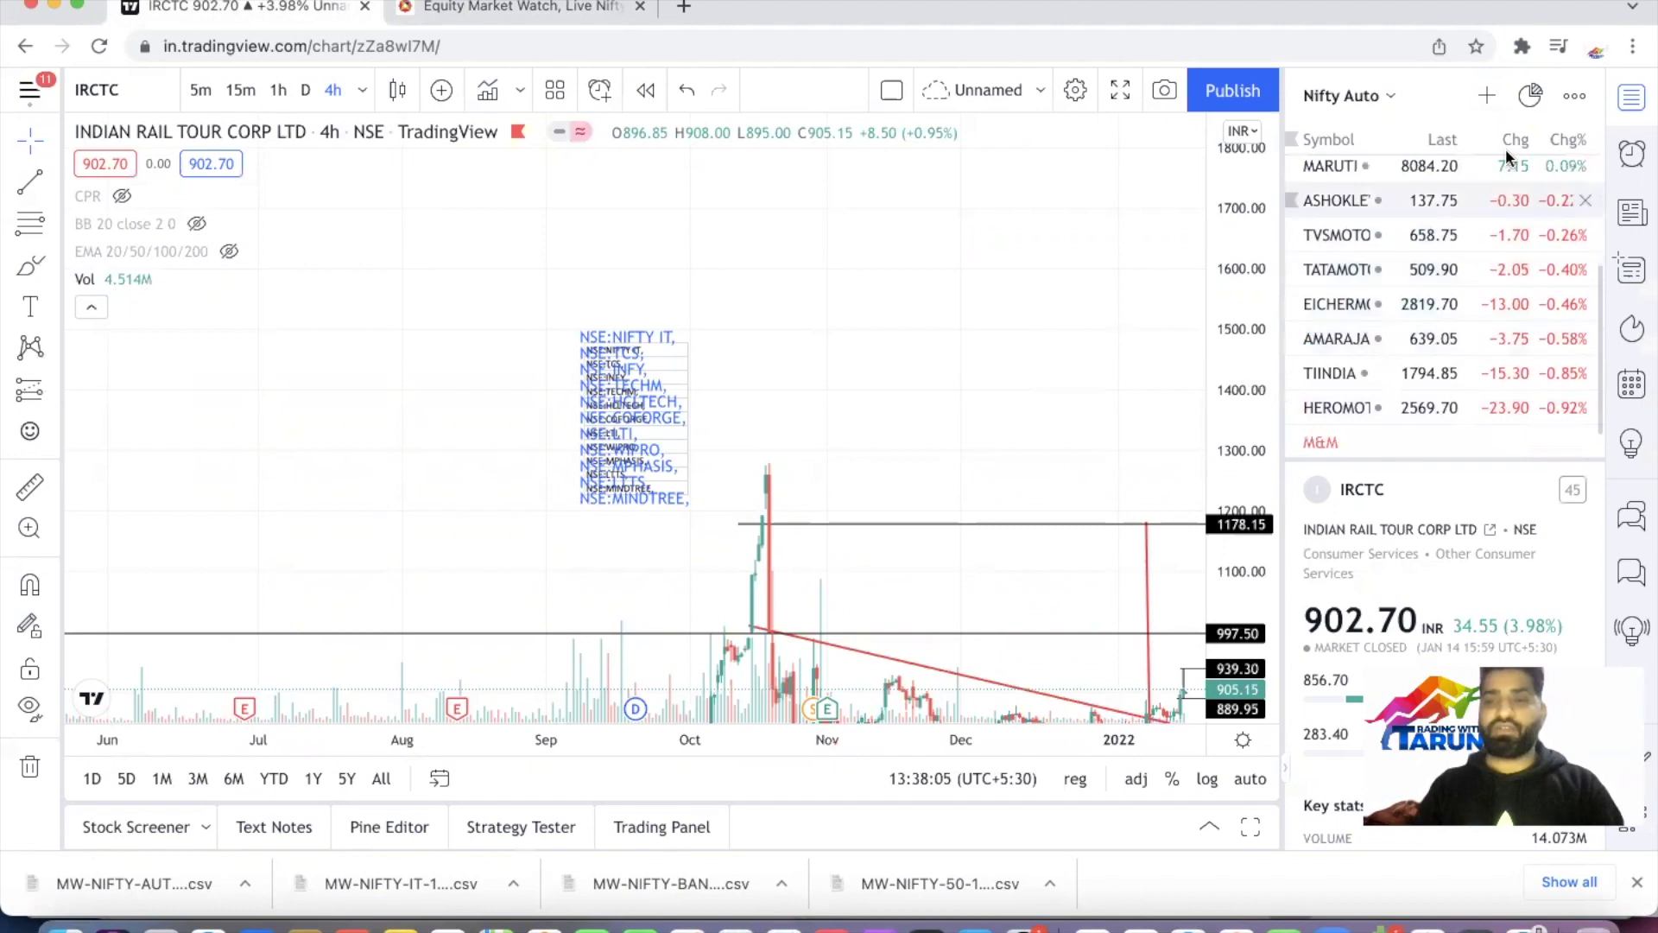
pyautogui.click(1486, 96)
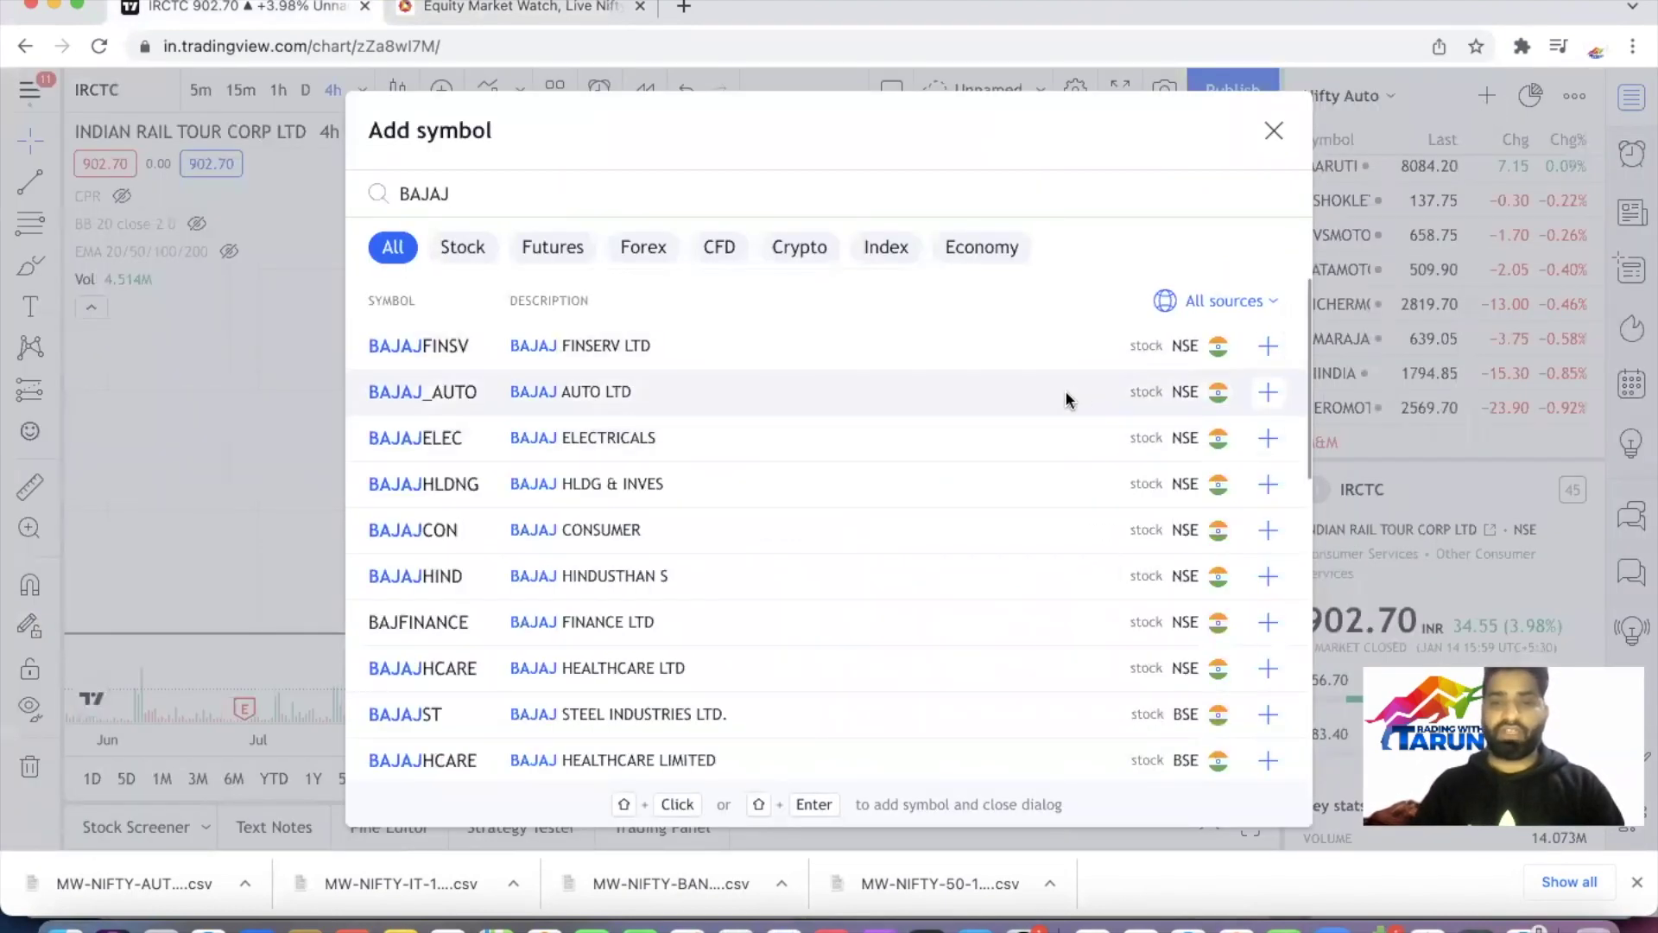
pyautogui.click(1269, 391)
# Add the NSE stock M_M to the Nifty Auto watchlist and remove the invalid M&M entry
pyautogui.write('MAHIN')
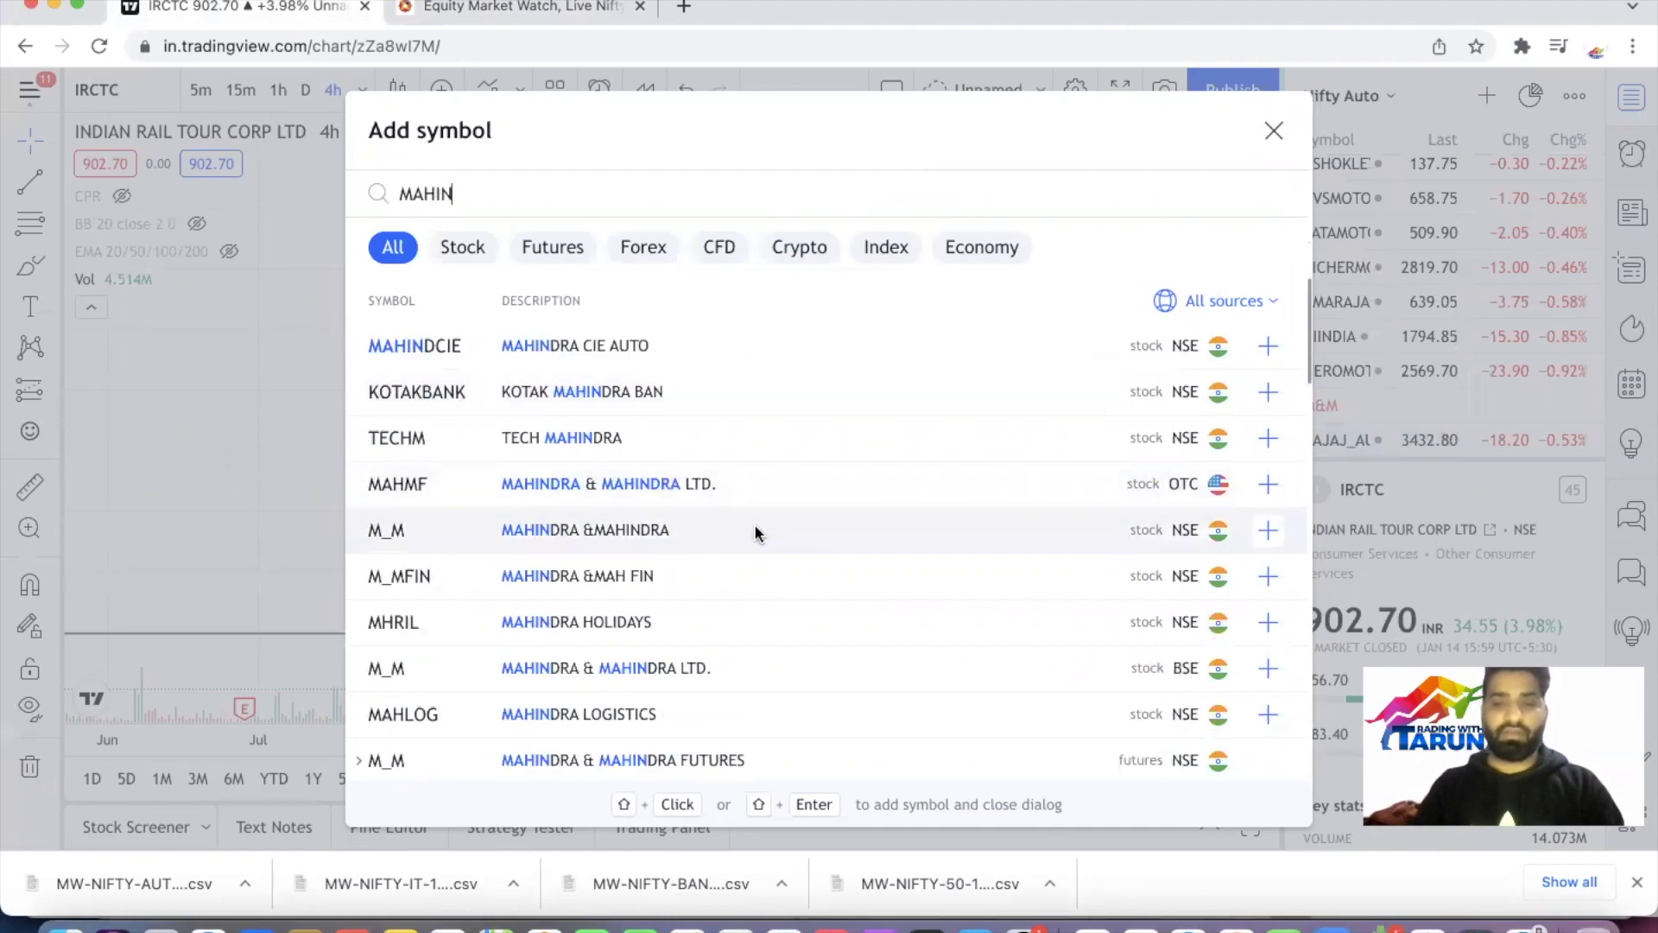
pyautogui.click(754, 529)
pyautogui.click(1273, 132)
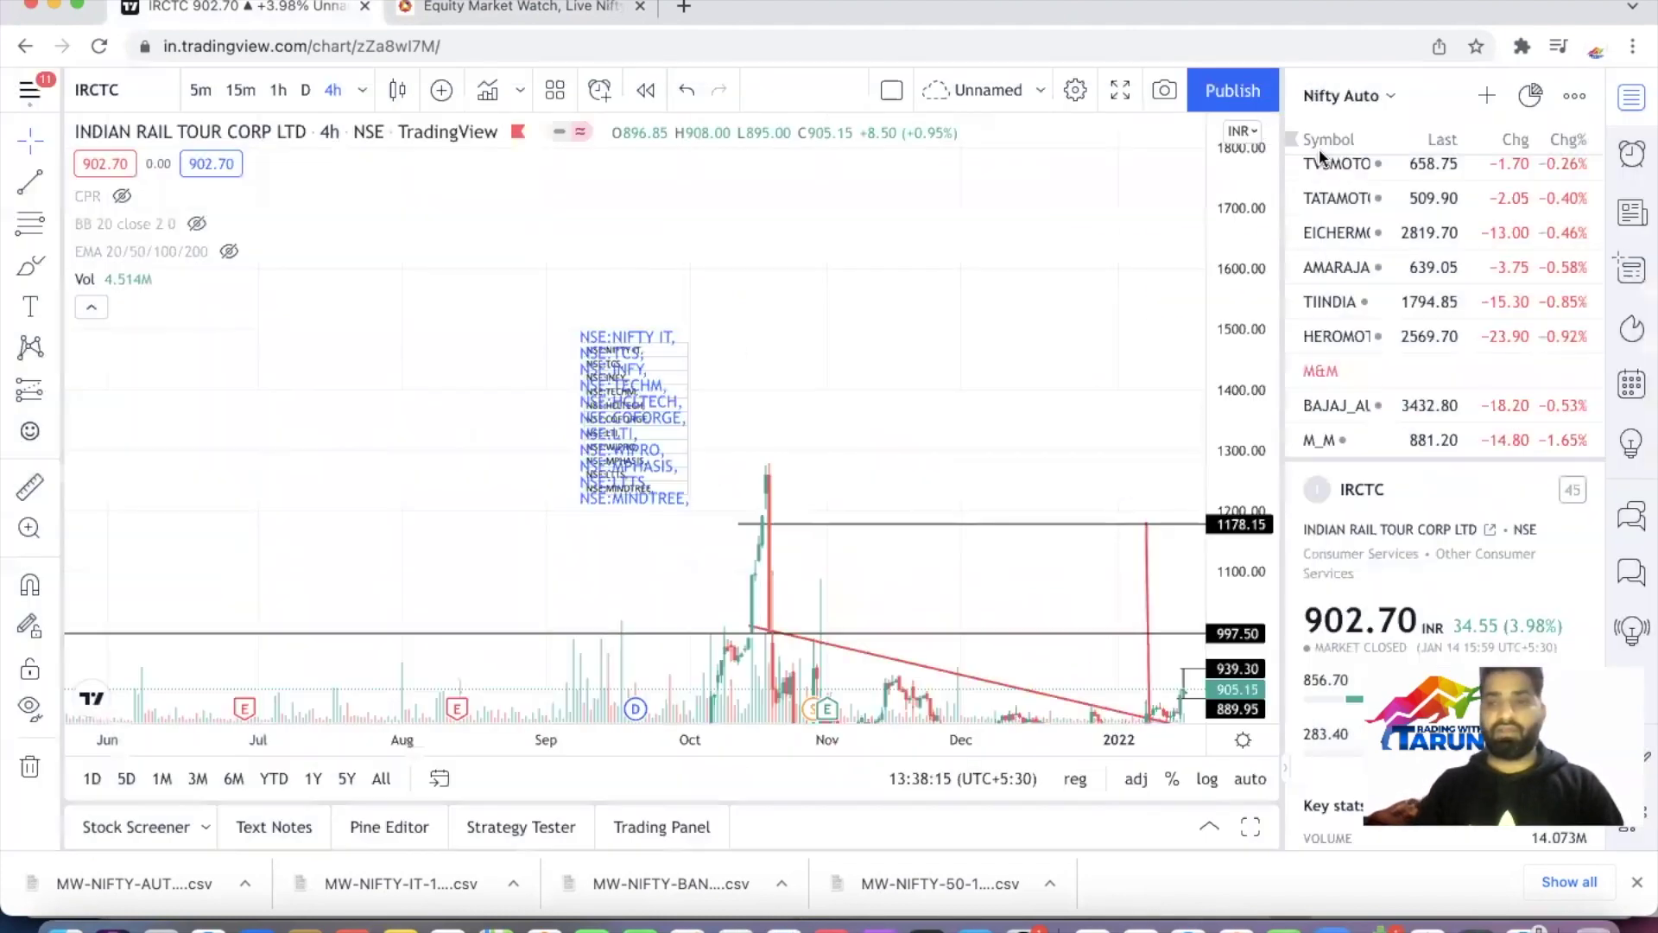
pyautogui.click(1587, 371)
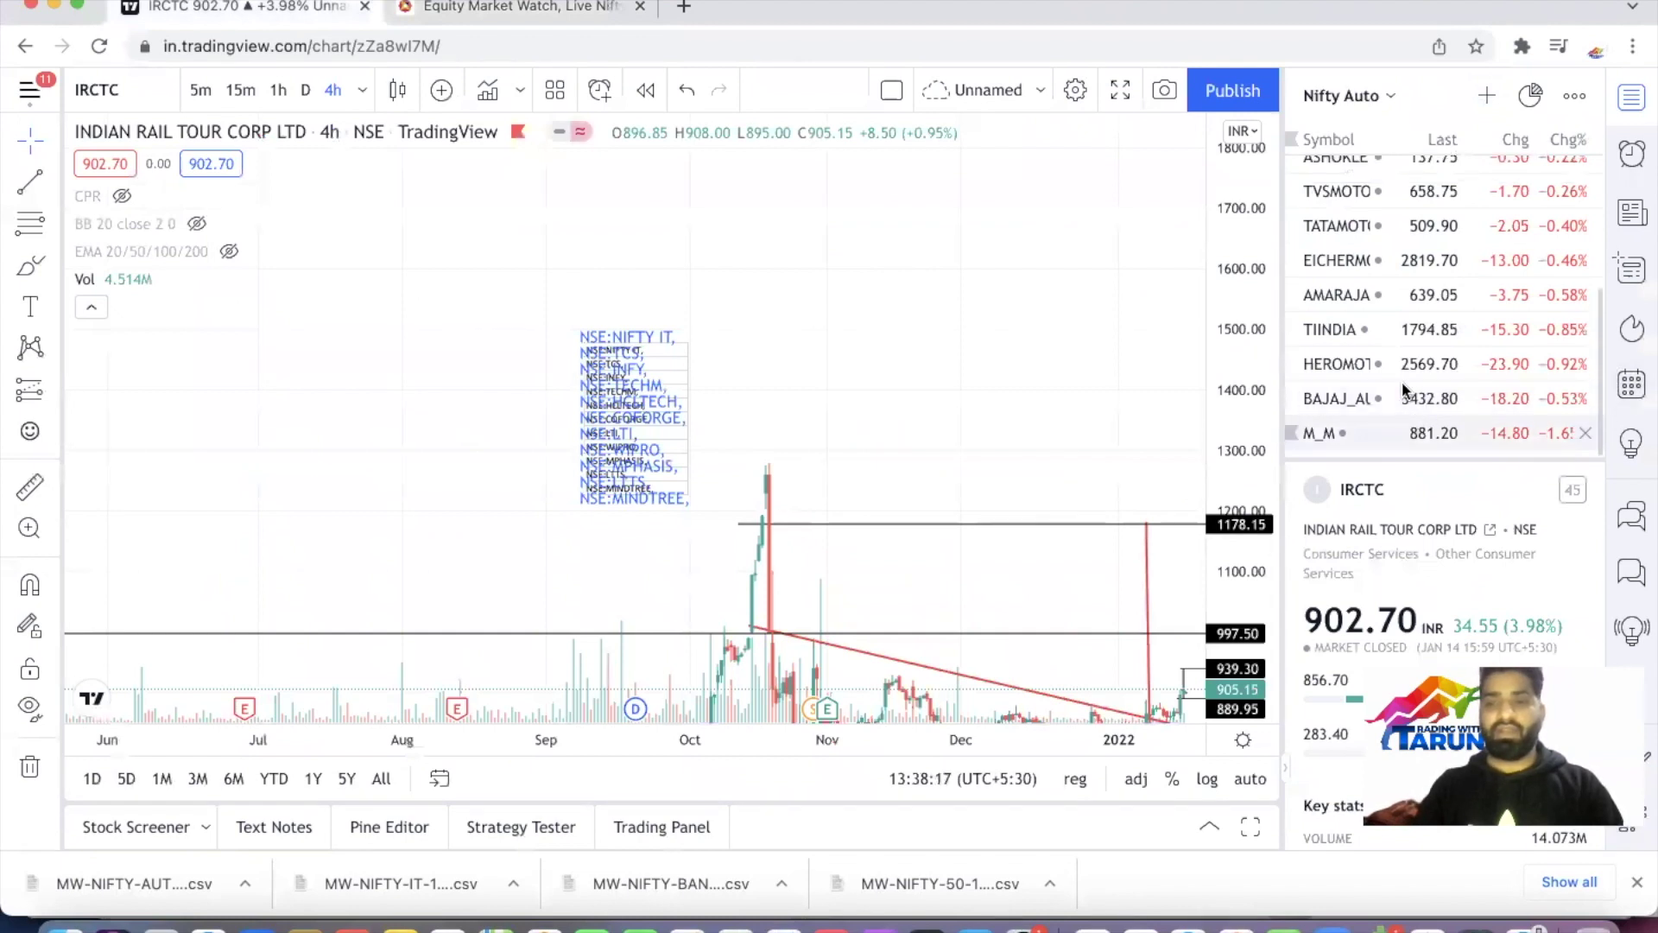
# Select the Nifty Pharma watchlist and display the NIFTY PHARMA stocks on the NSE live equity market page
pyautogui.click(1386, 94)
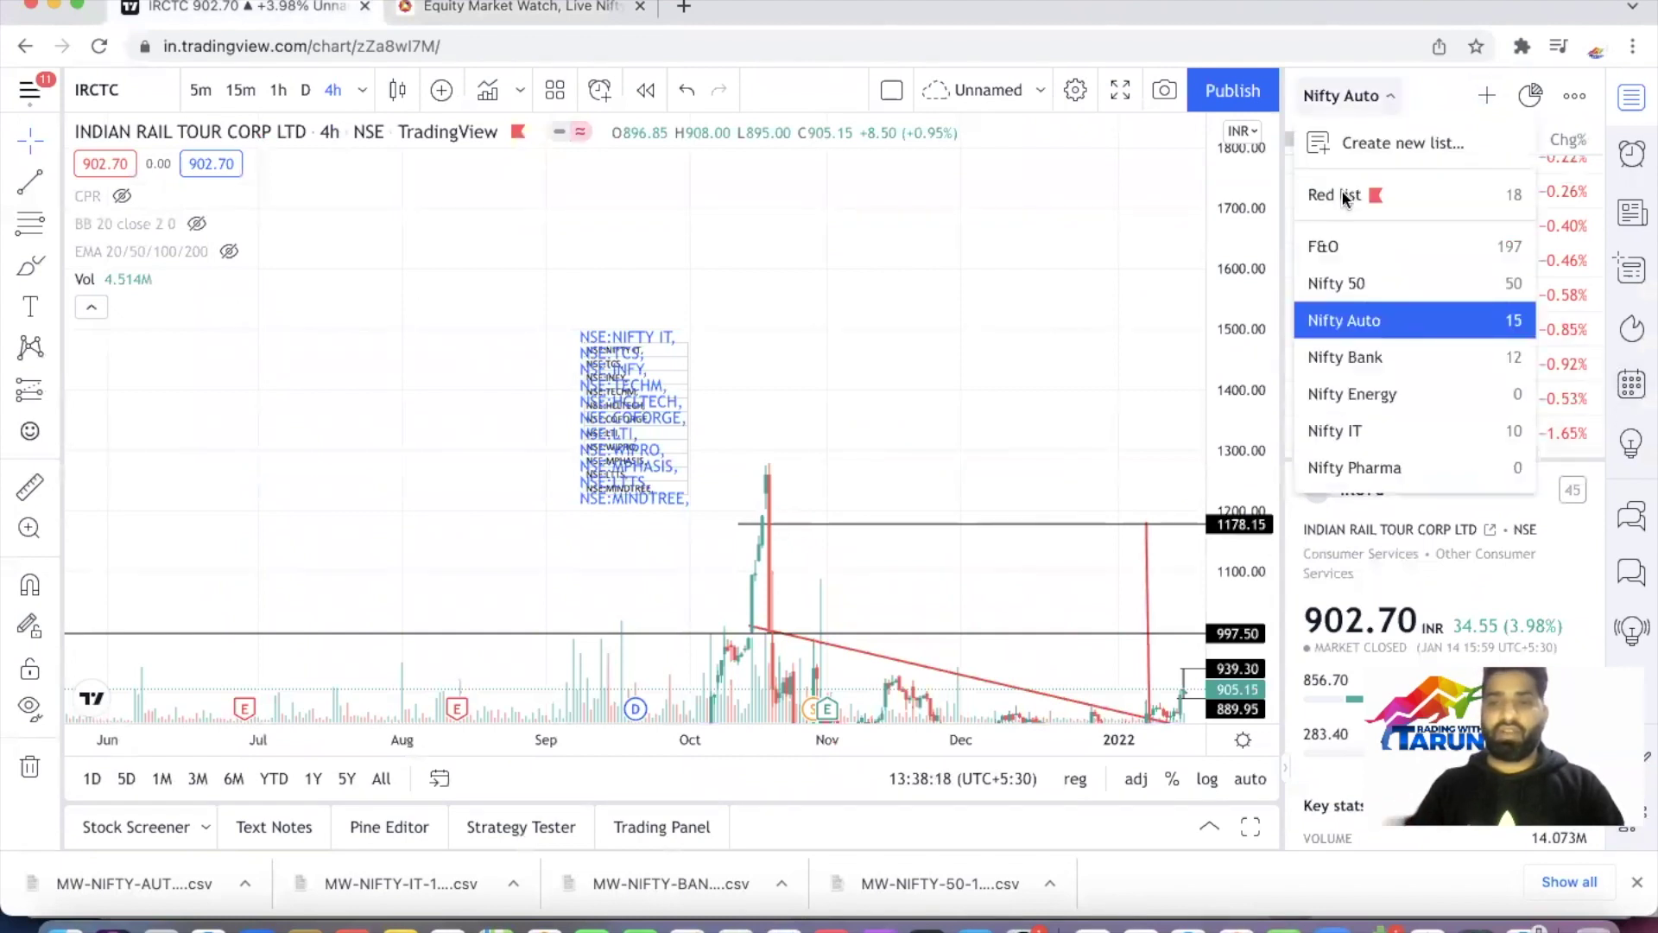
pyautogui.click(1383, 462)
pyautogui.press('super+Tab')
pyautogui.press('super+Tab')
pyautogui.click(535, 9)
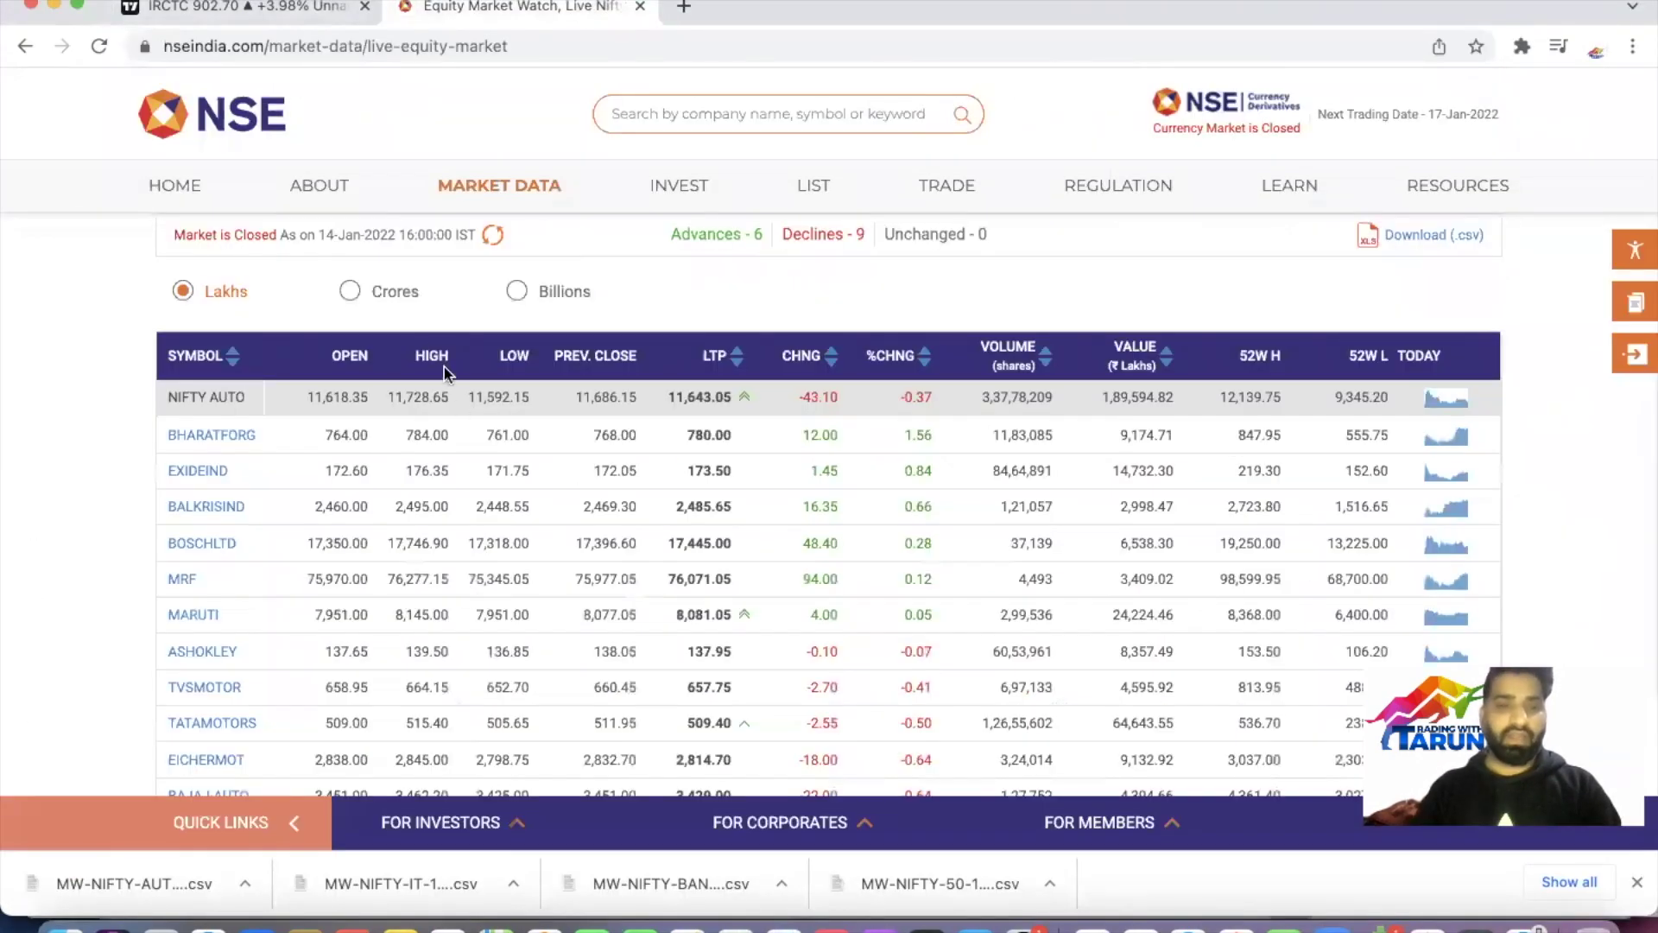
pyautogui.scroll(5, 437, 254)
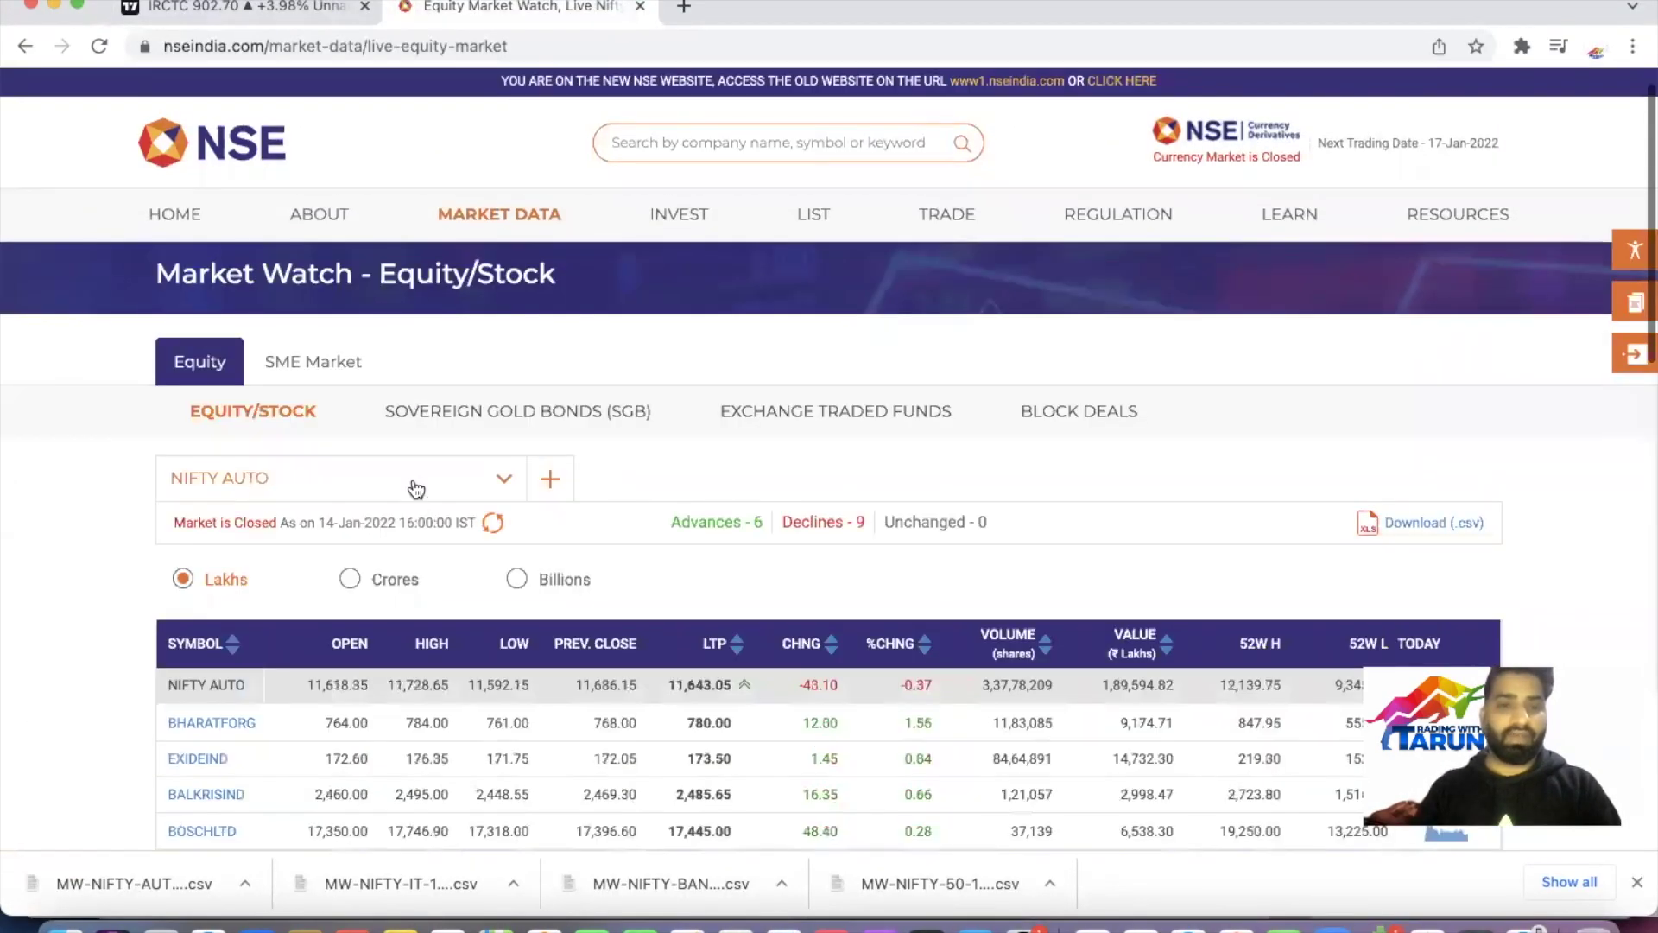
pyautogui.click(411, 481)
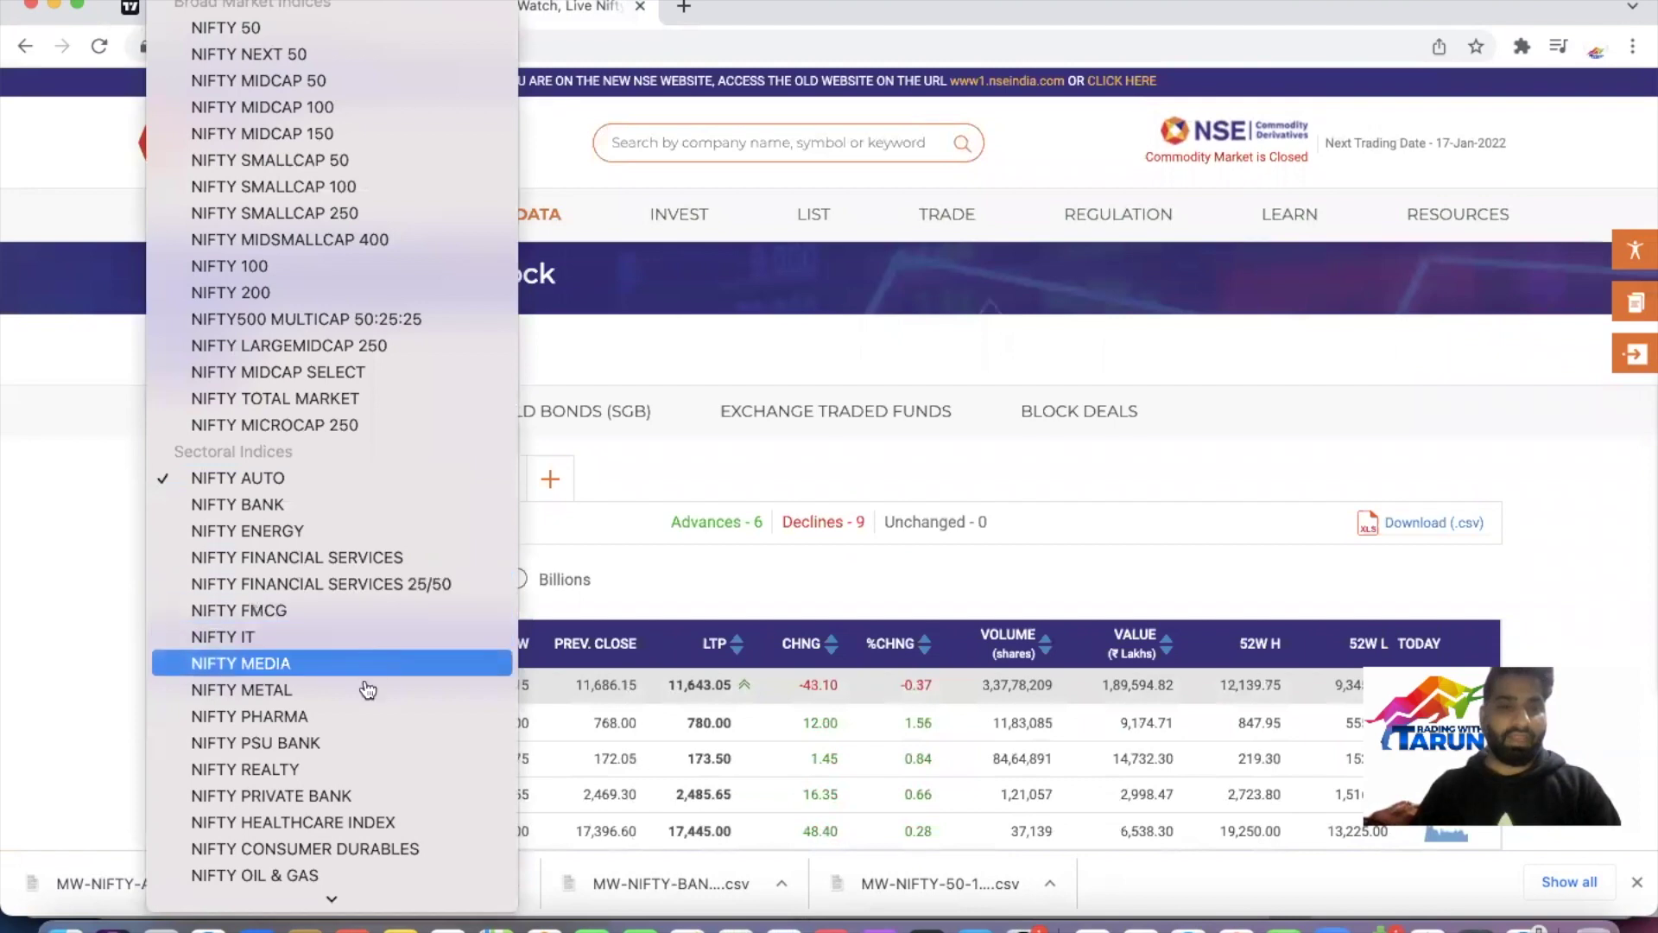
pyautogui.click(363, 718)
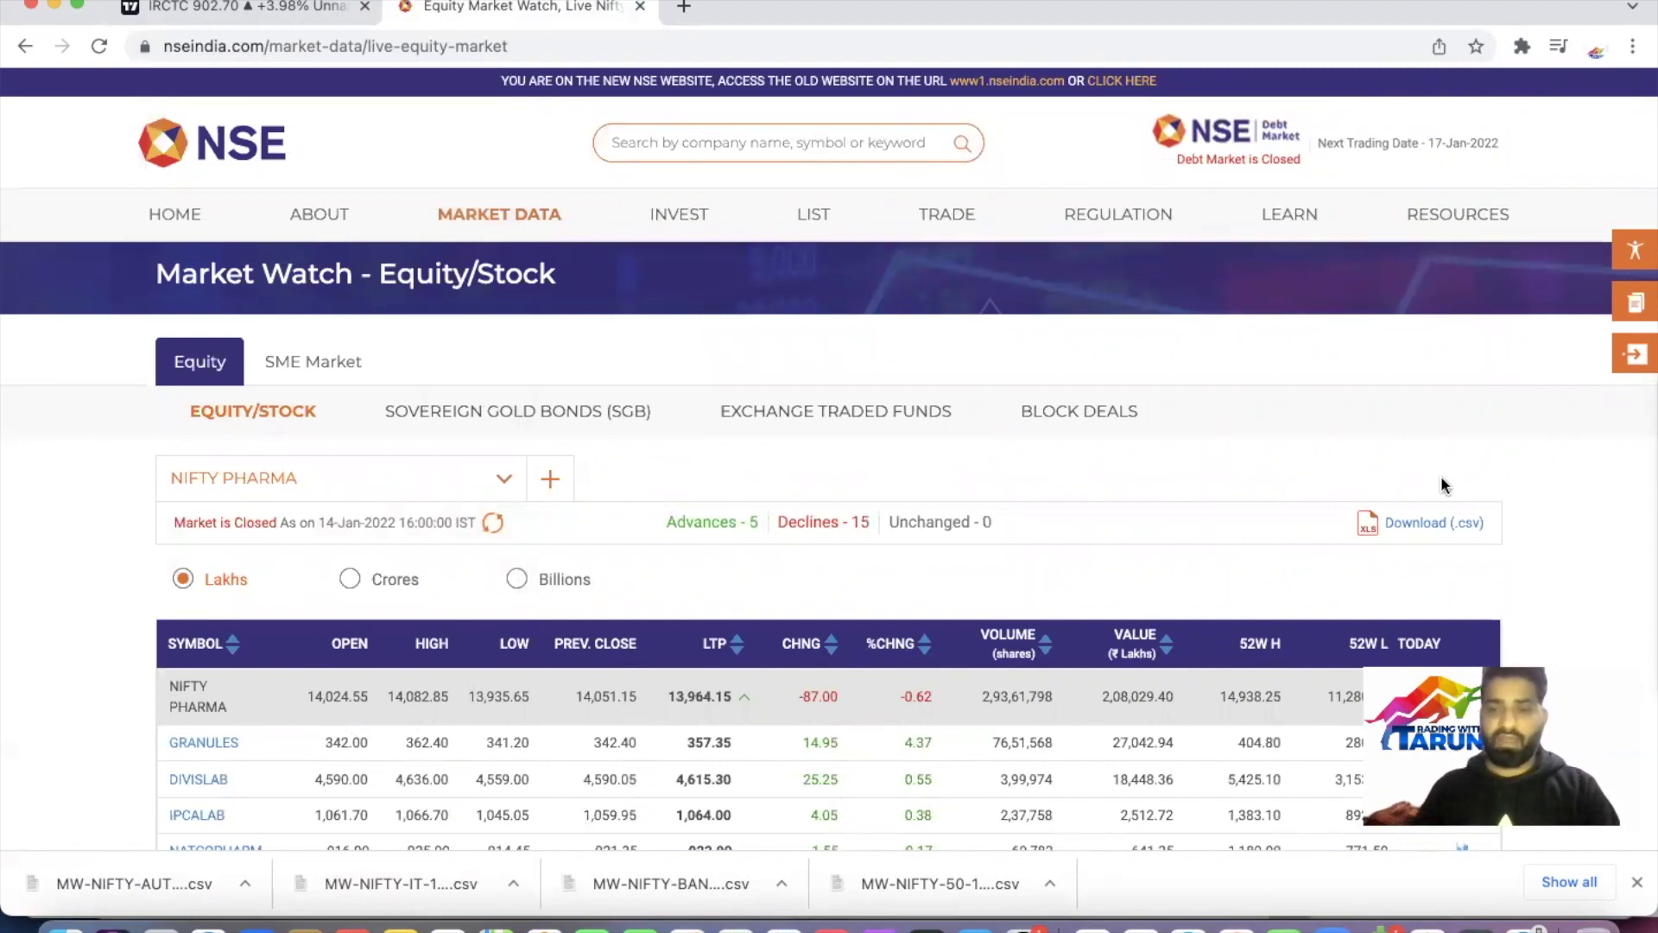
# Download the NIFTY PHARMA table as a CSV file and open MW-NIFTY-PHARMA-16-Jan-2022.csv from Downloads in Microsoft Excel
pyautogui.click(1417, 525)
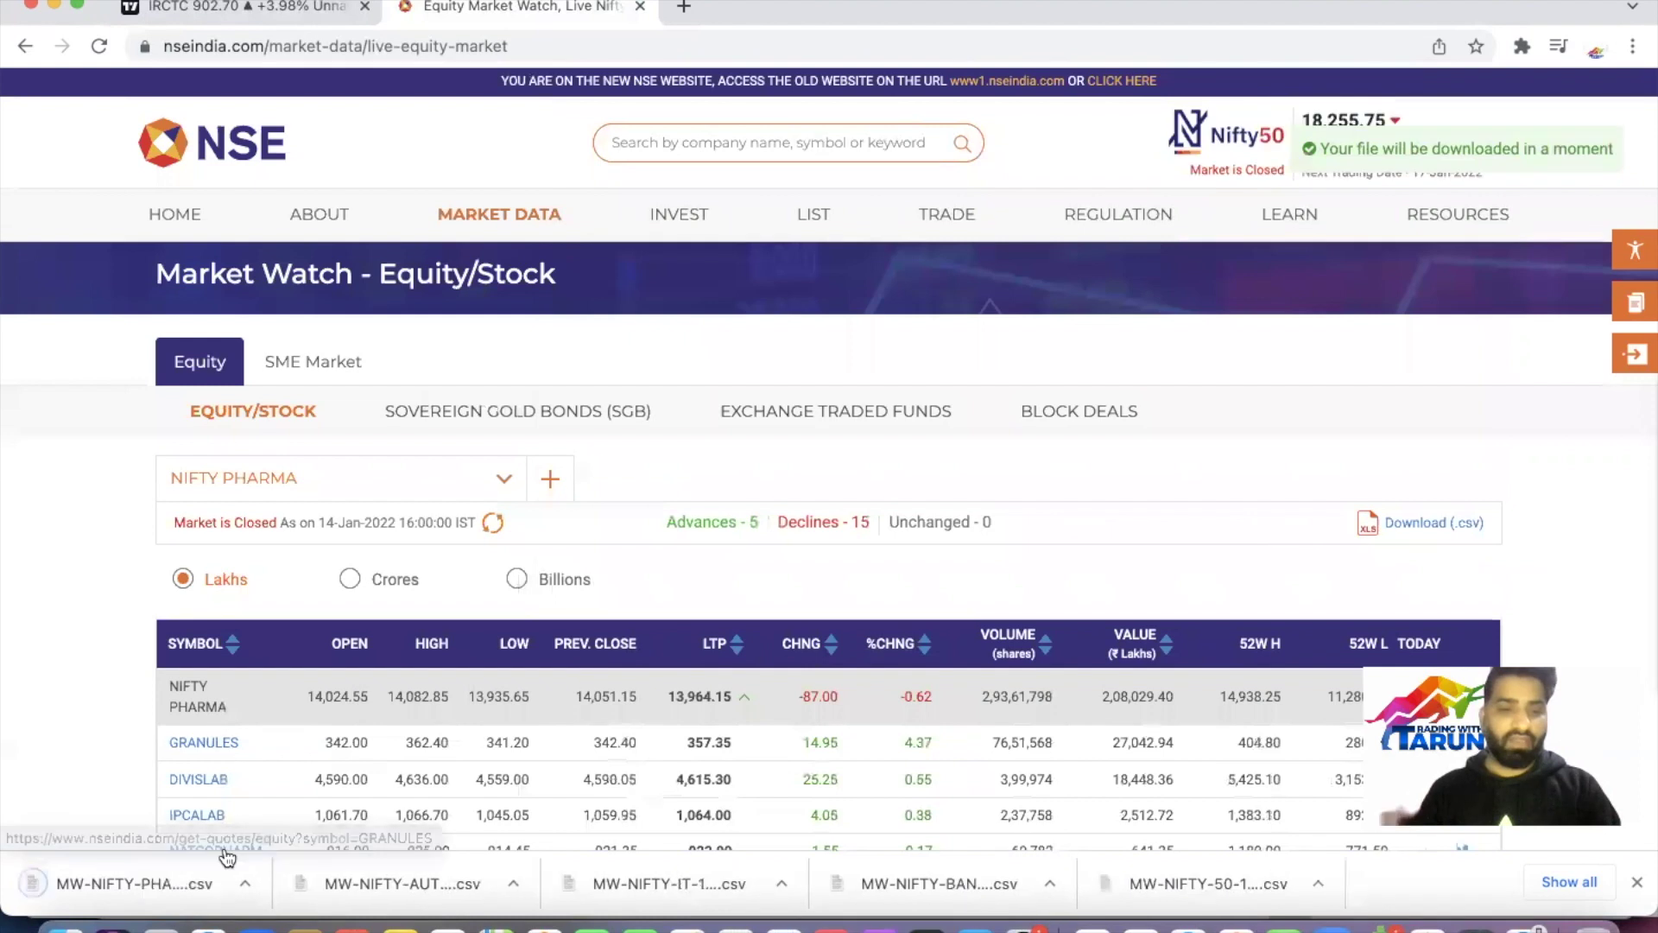
pyautogui.click(245, 879)
pyautogui.click(309, 848)
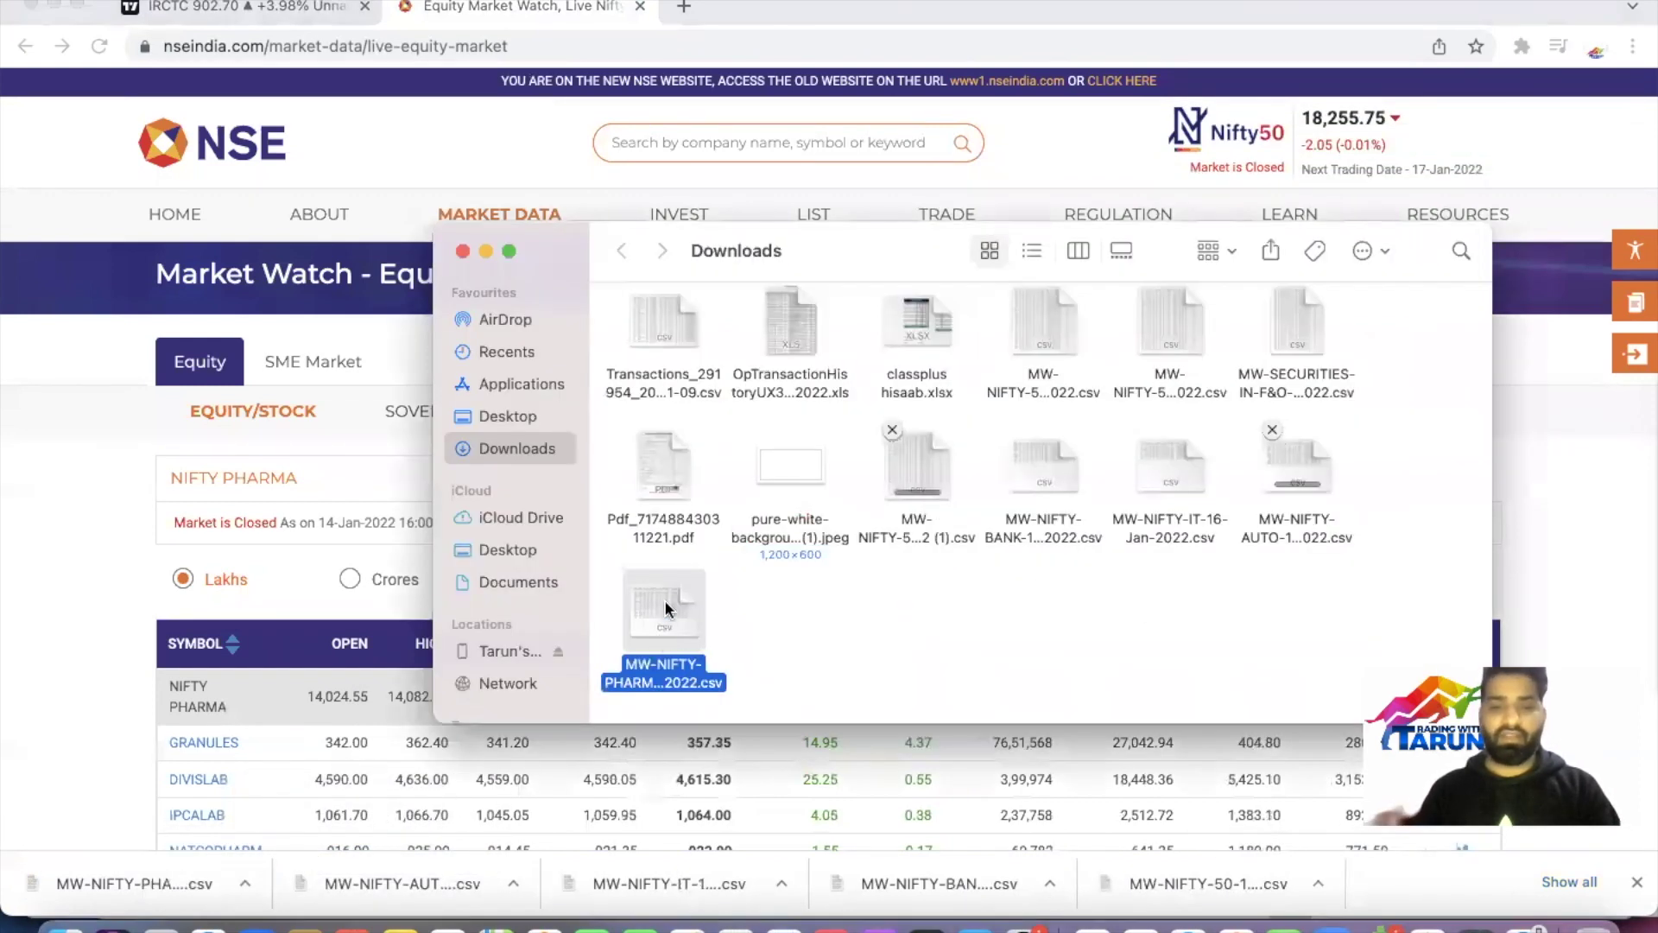
pyautogui.rightClick(667, 608)
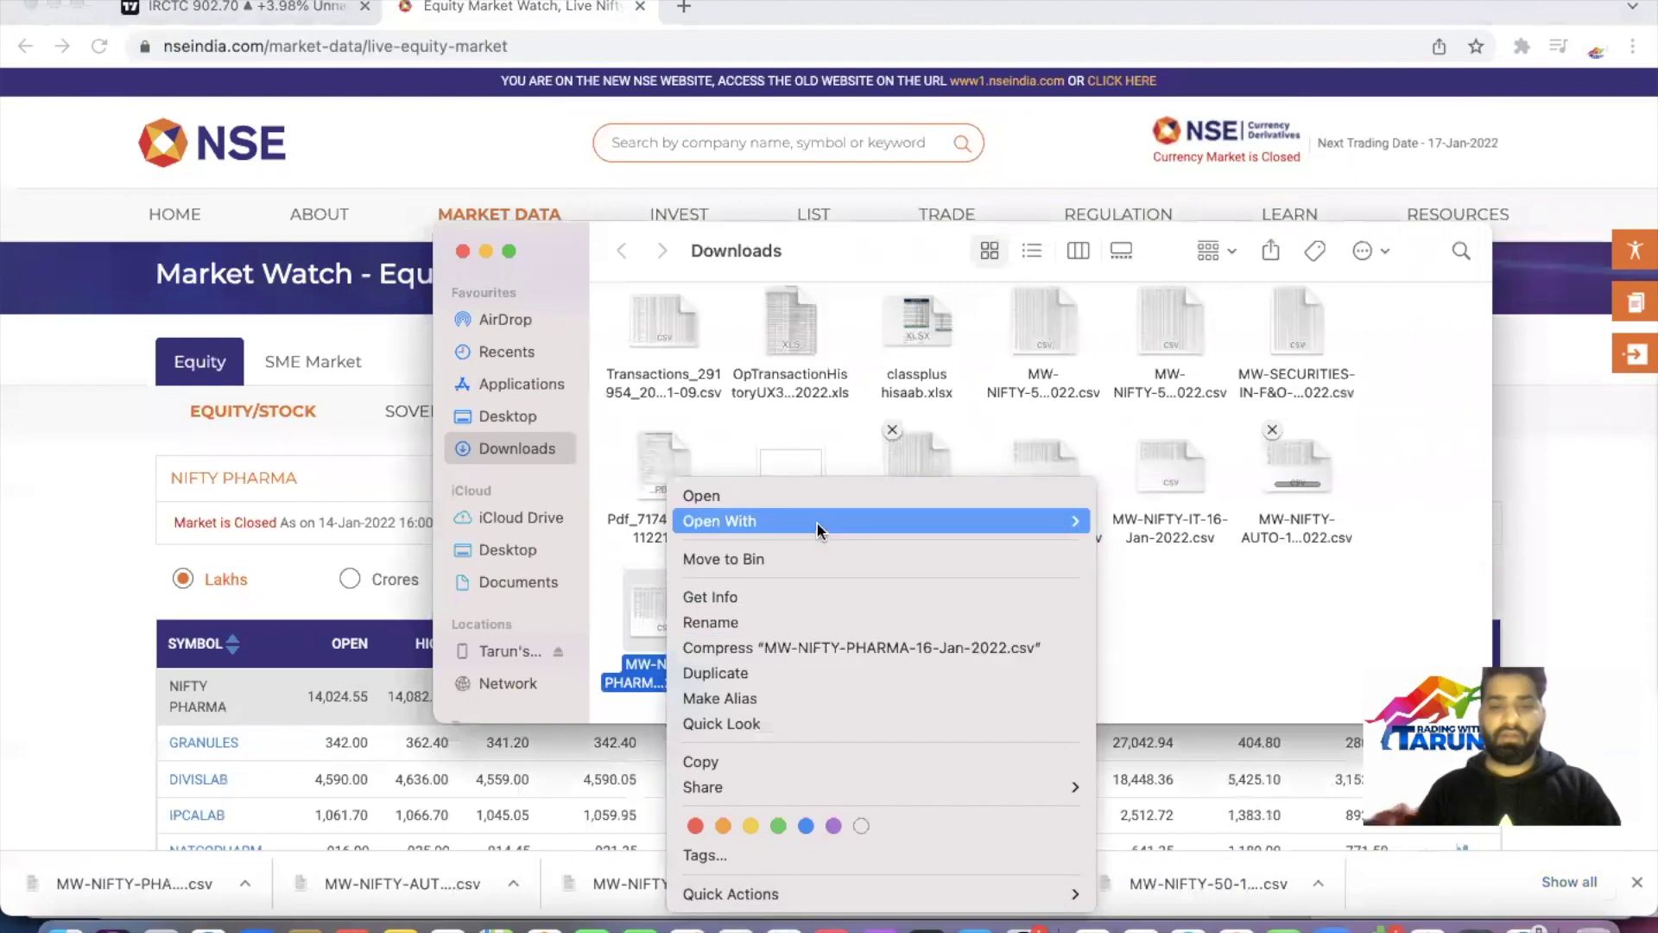
pyautogui.moveTo(818, 523)
pyautogui.click(1133, 585)
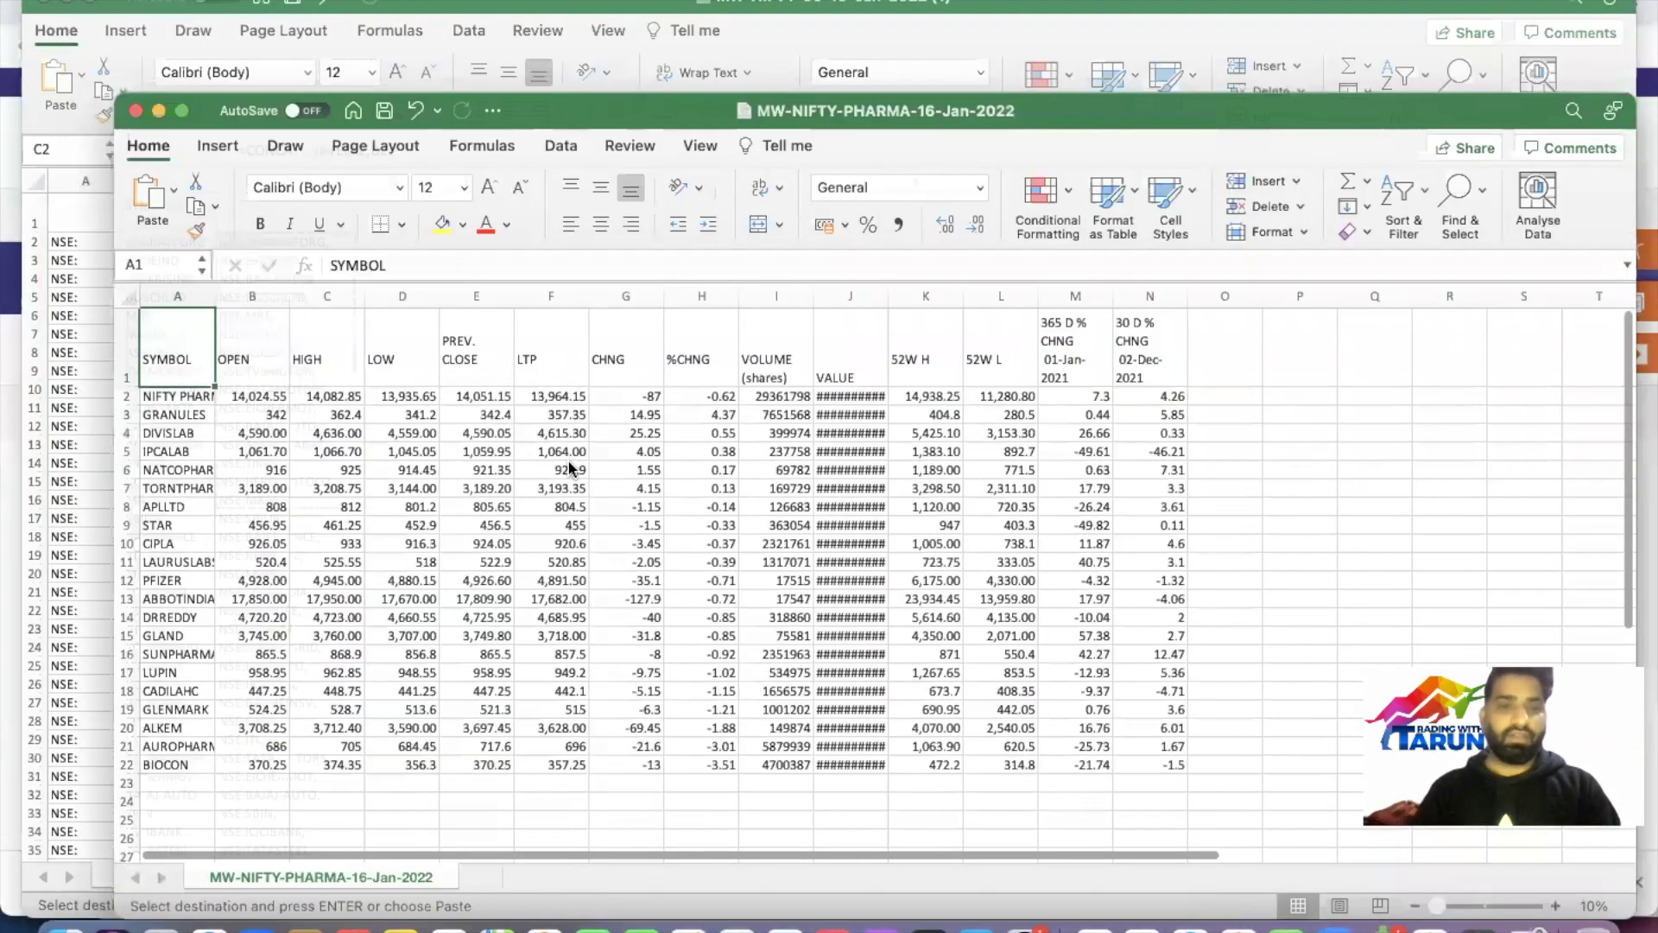
# Copy the Nifty Pharma symbols in A3 through A22 and paste them from B2 downward in the Nifty 50 workbook
pyautogui.click(183, 433)
pyautogui.moveTo(177, 450); pyautogui.dragTo(208, 794)
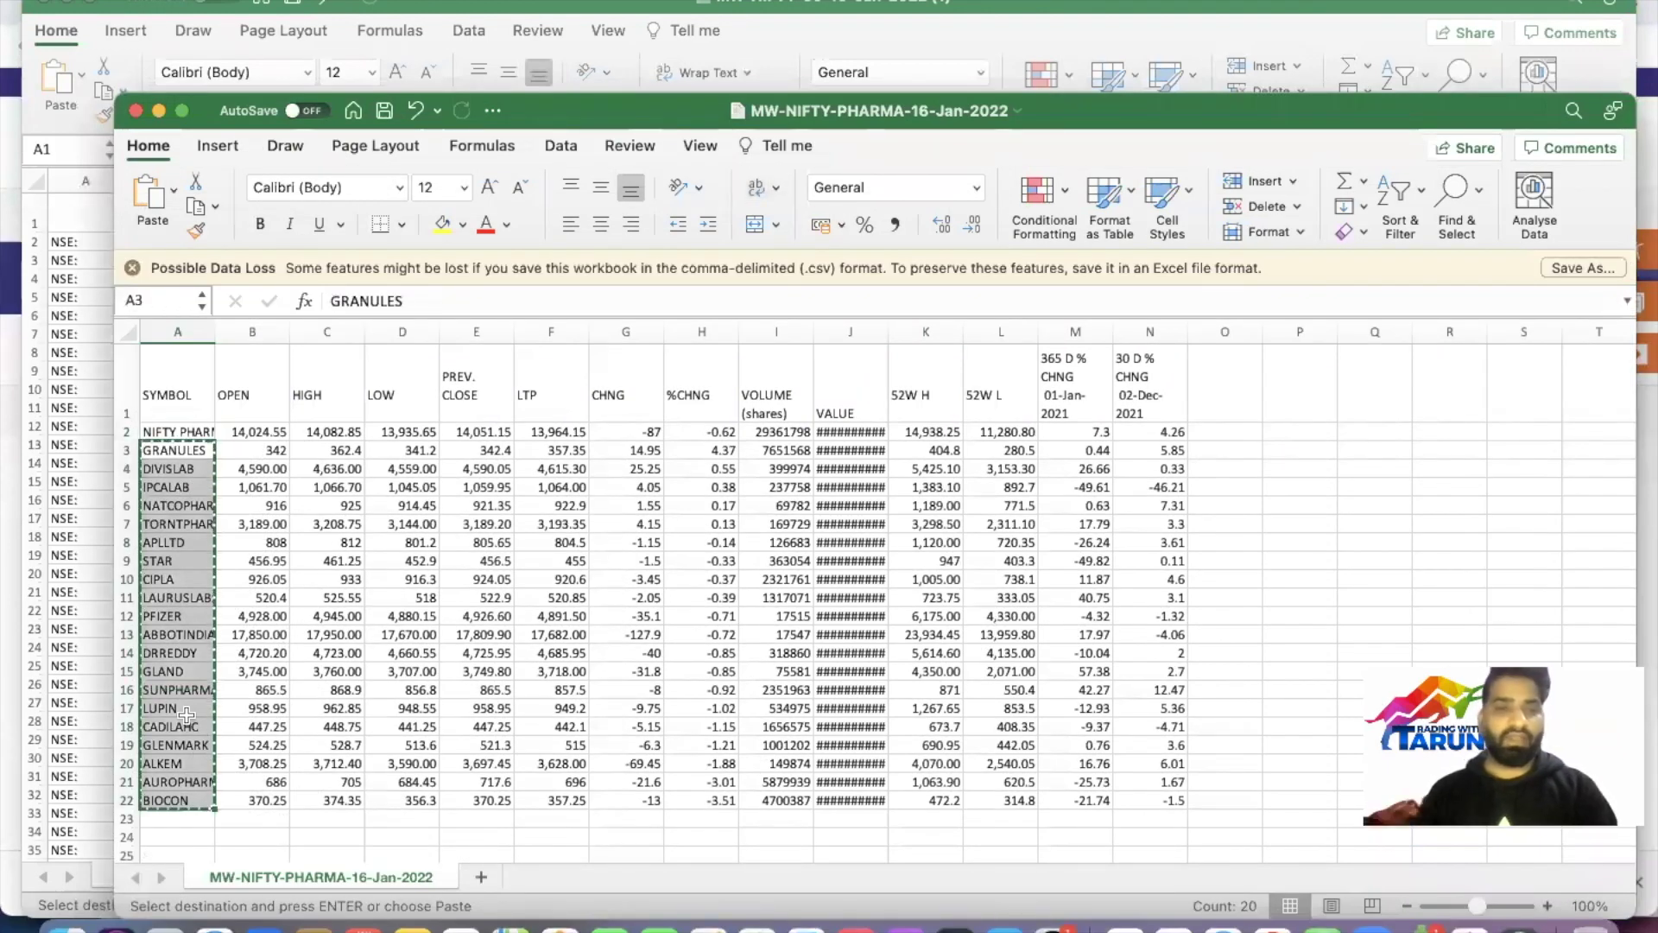
pyautogui.click(82, 573)
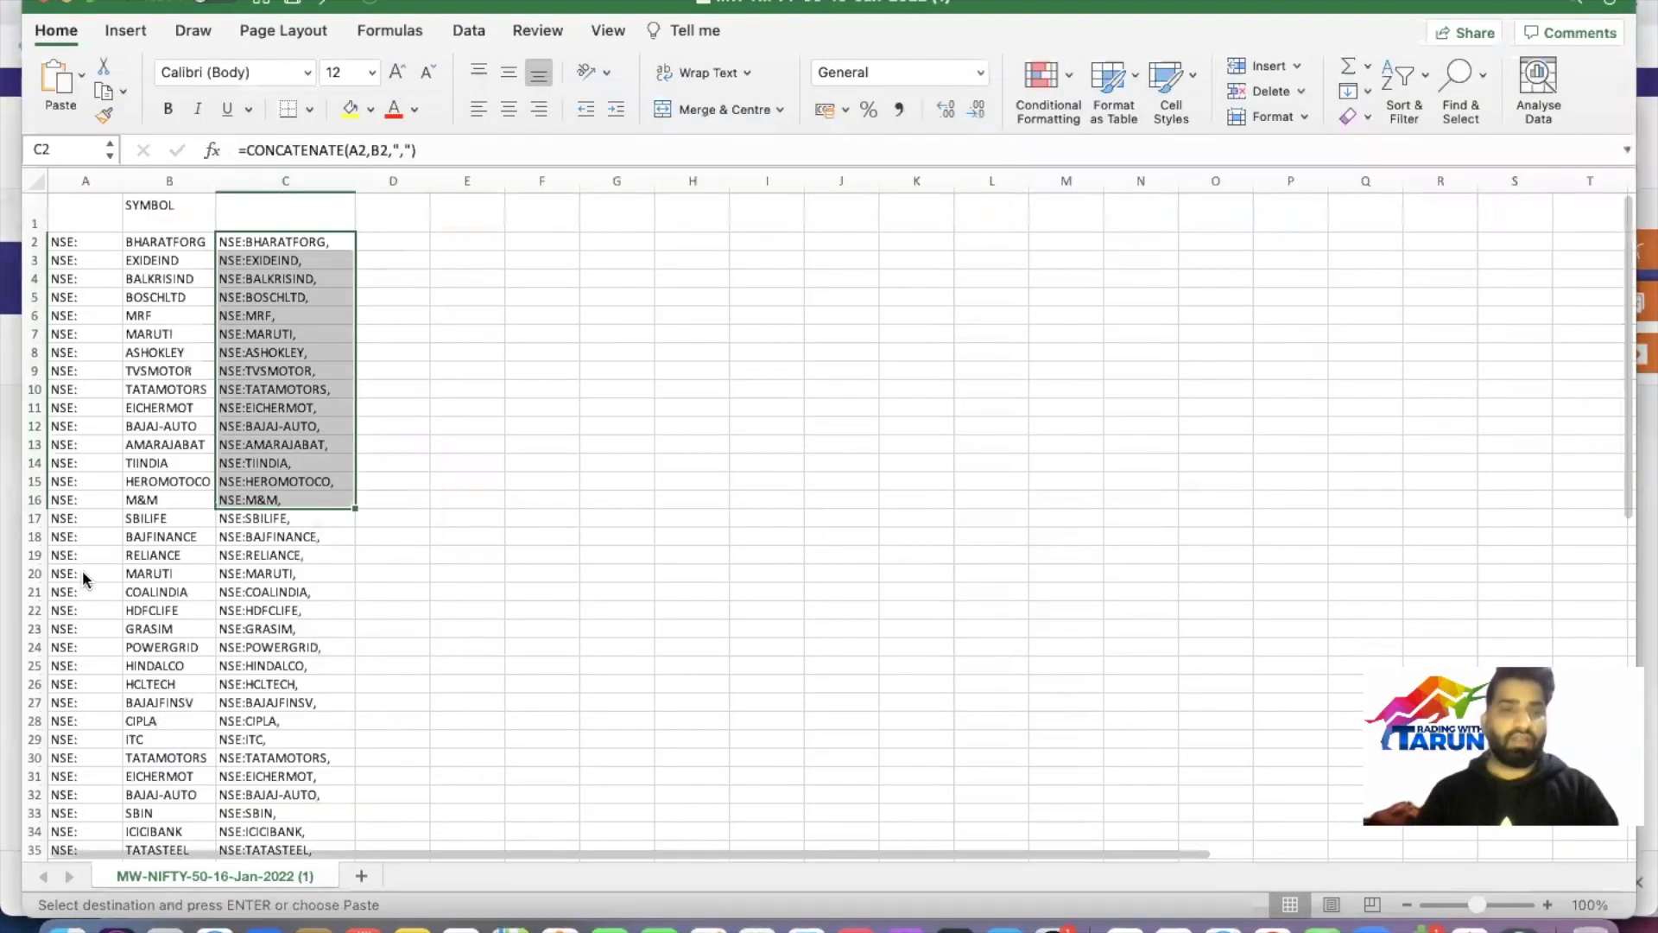
pyautogui.click(200, 241)
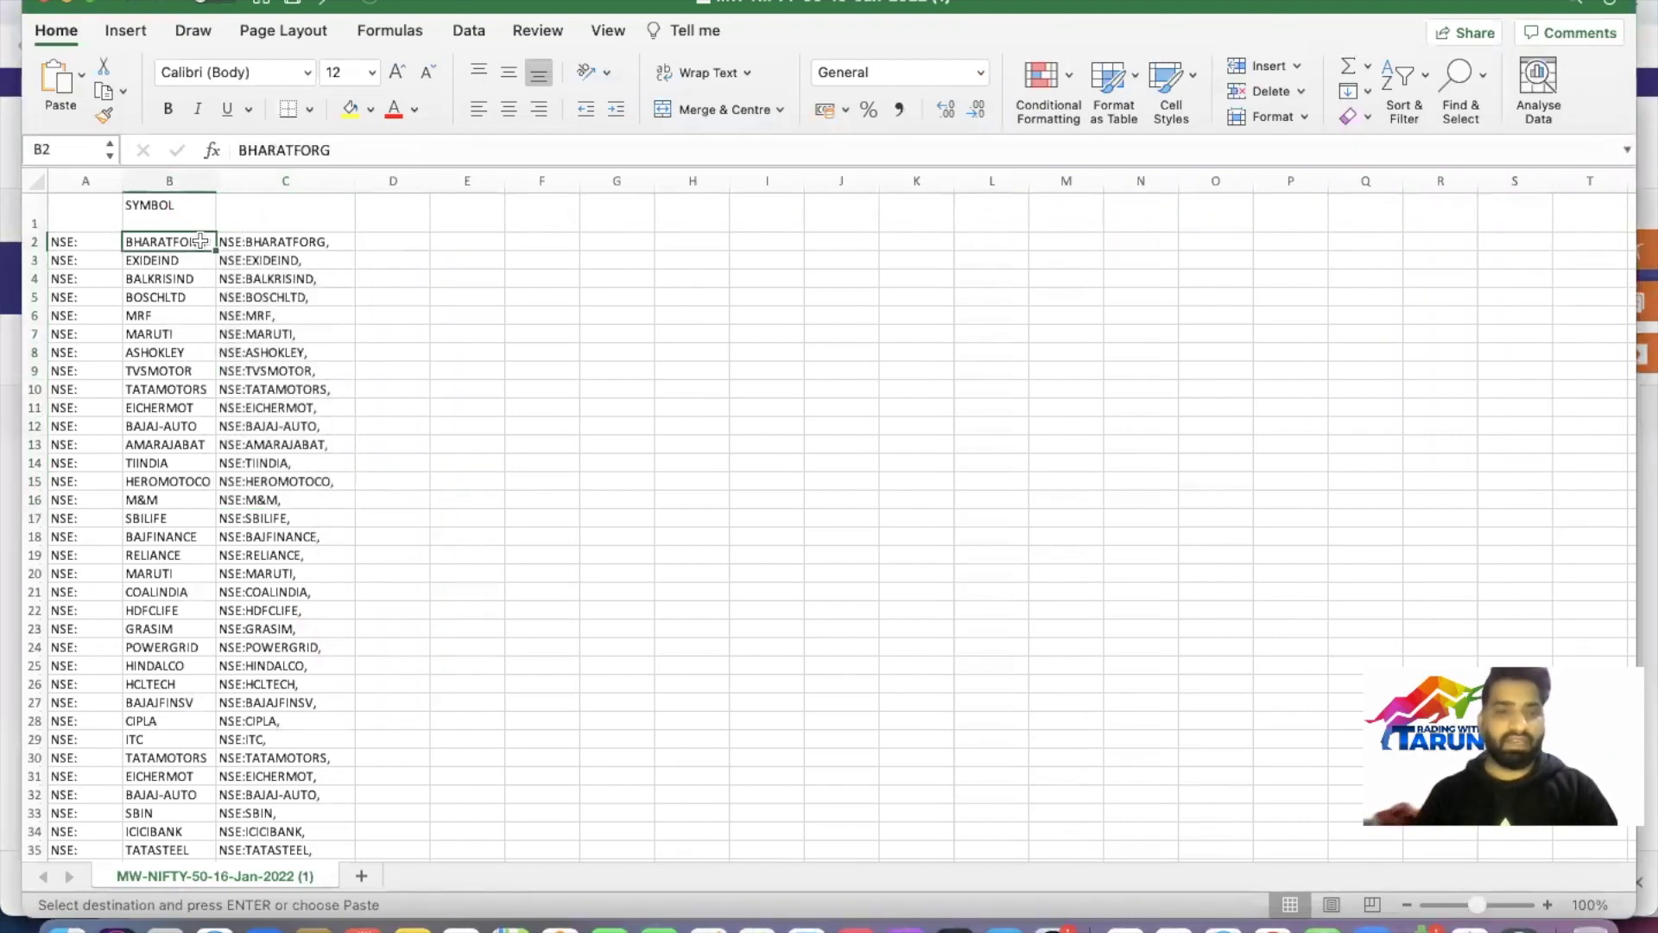
pyautogui.write('GRANULES DIVISLAB IPCALAB NATCOPHARM TORNTPHARM APLLTD STAR CIPLA LAURUSLABS PFIZER ABBOTINDIA DRREDDY GLAND SUNPHARMA LUPIN CADILAHC GLENMARK ALKEM AUROPHARMA BIOCON')
pyautogui.click(448, 437)
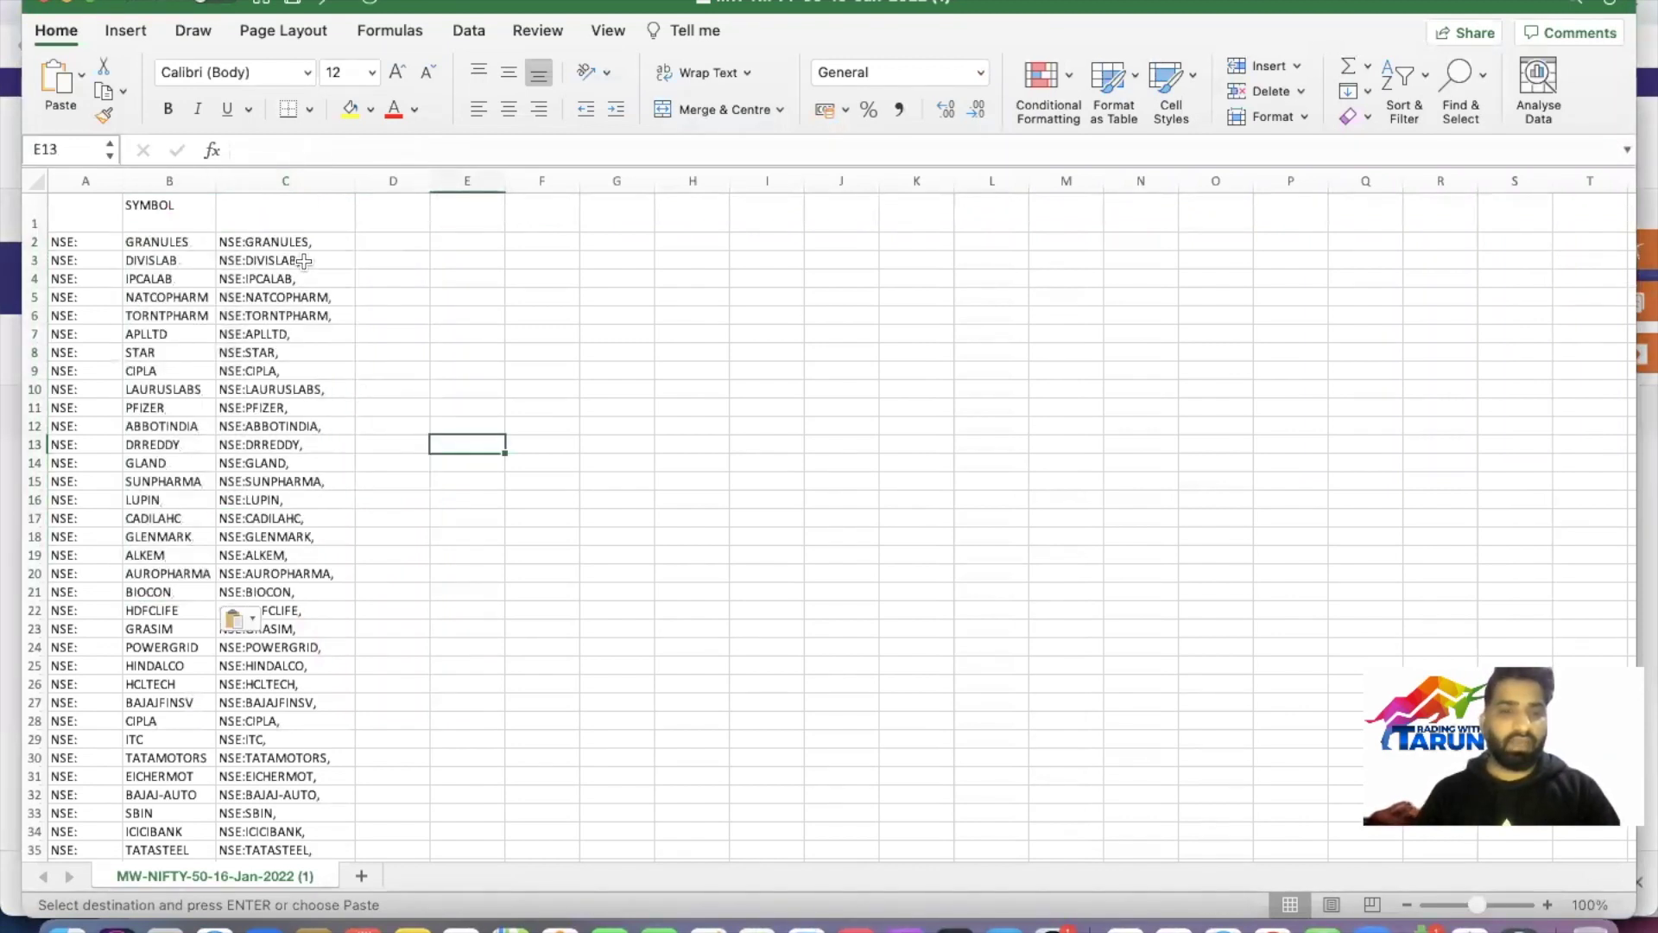
# Copy the NSE-prefixed symbols in C2 through C21 and bulk-add them to the Nifty Pharma watchlist in TradingView
pyautogui.moveTo(305, 242); pyautogui.dragTo(318, 594)
pyautogui.press('super+c')
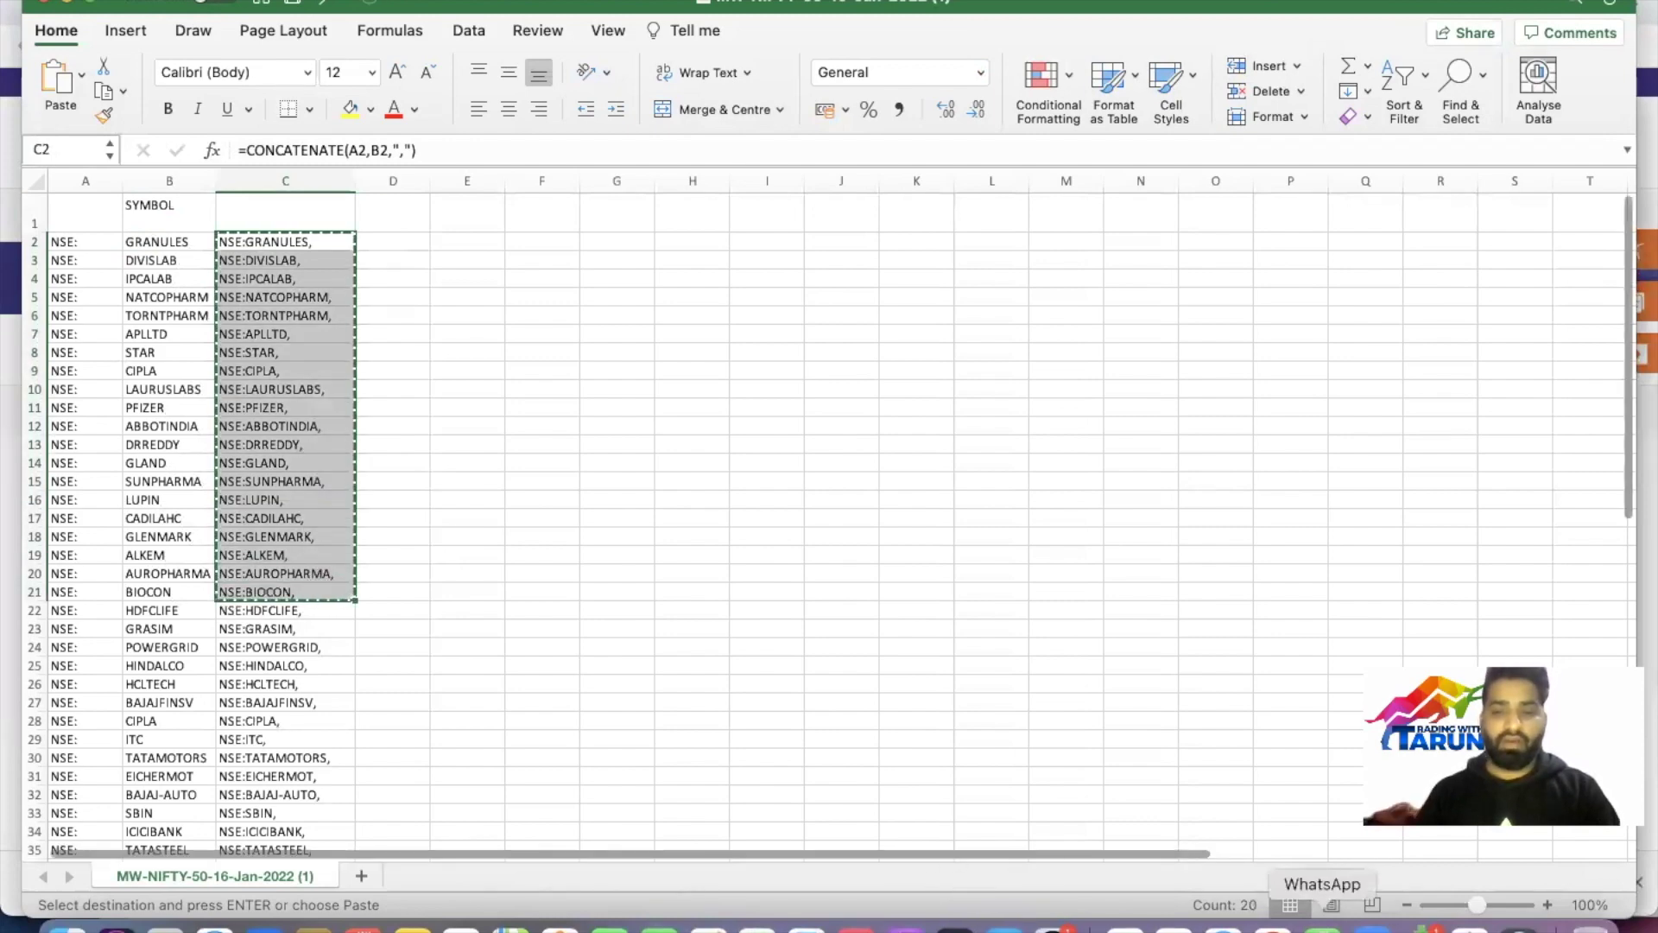
pyautogui.click(1277, 928)
pyautogui.click(224, 10)
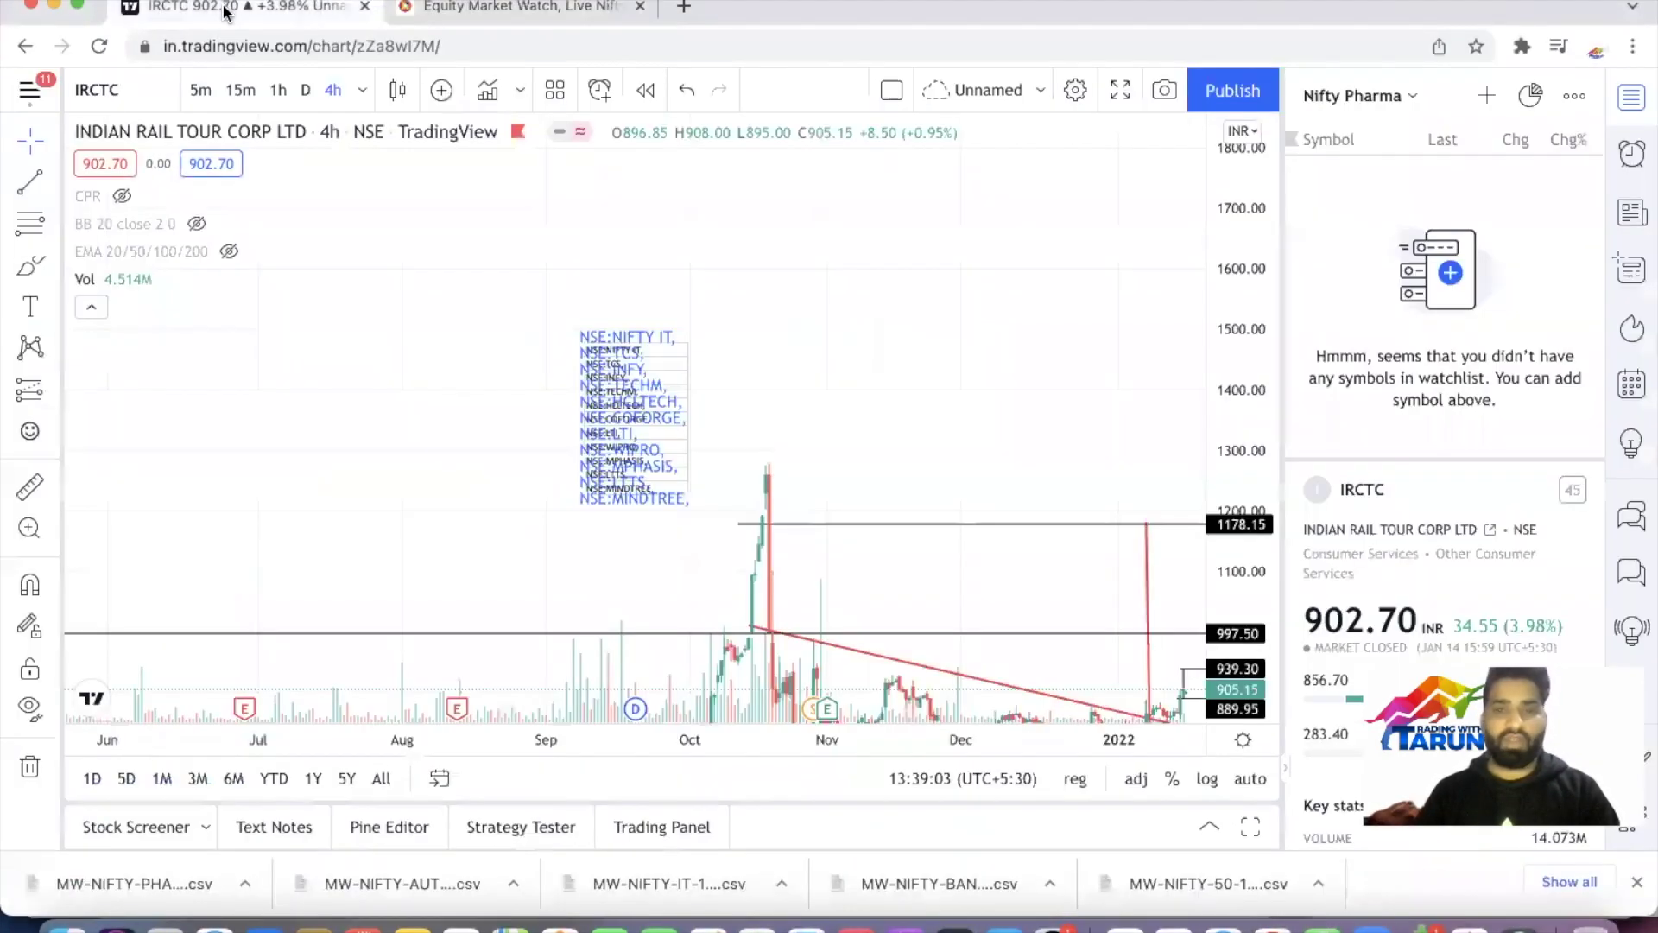
pyautogui.click(1487, 96)
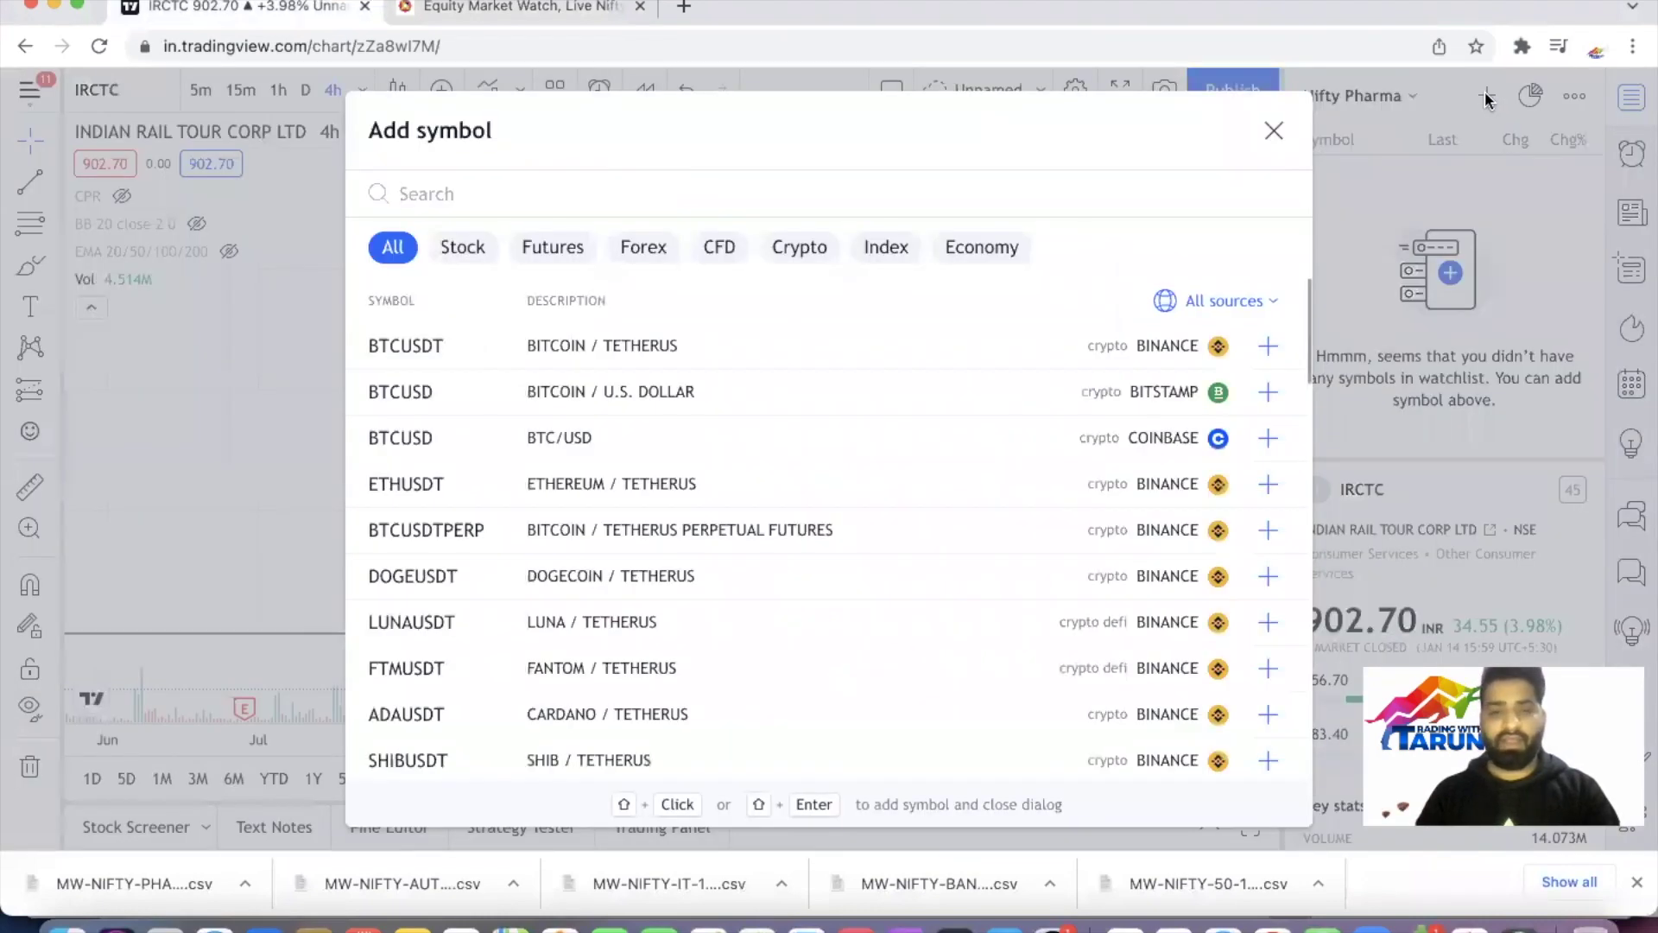
pyautogui.press('super+v')
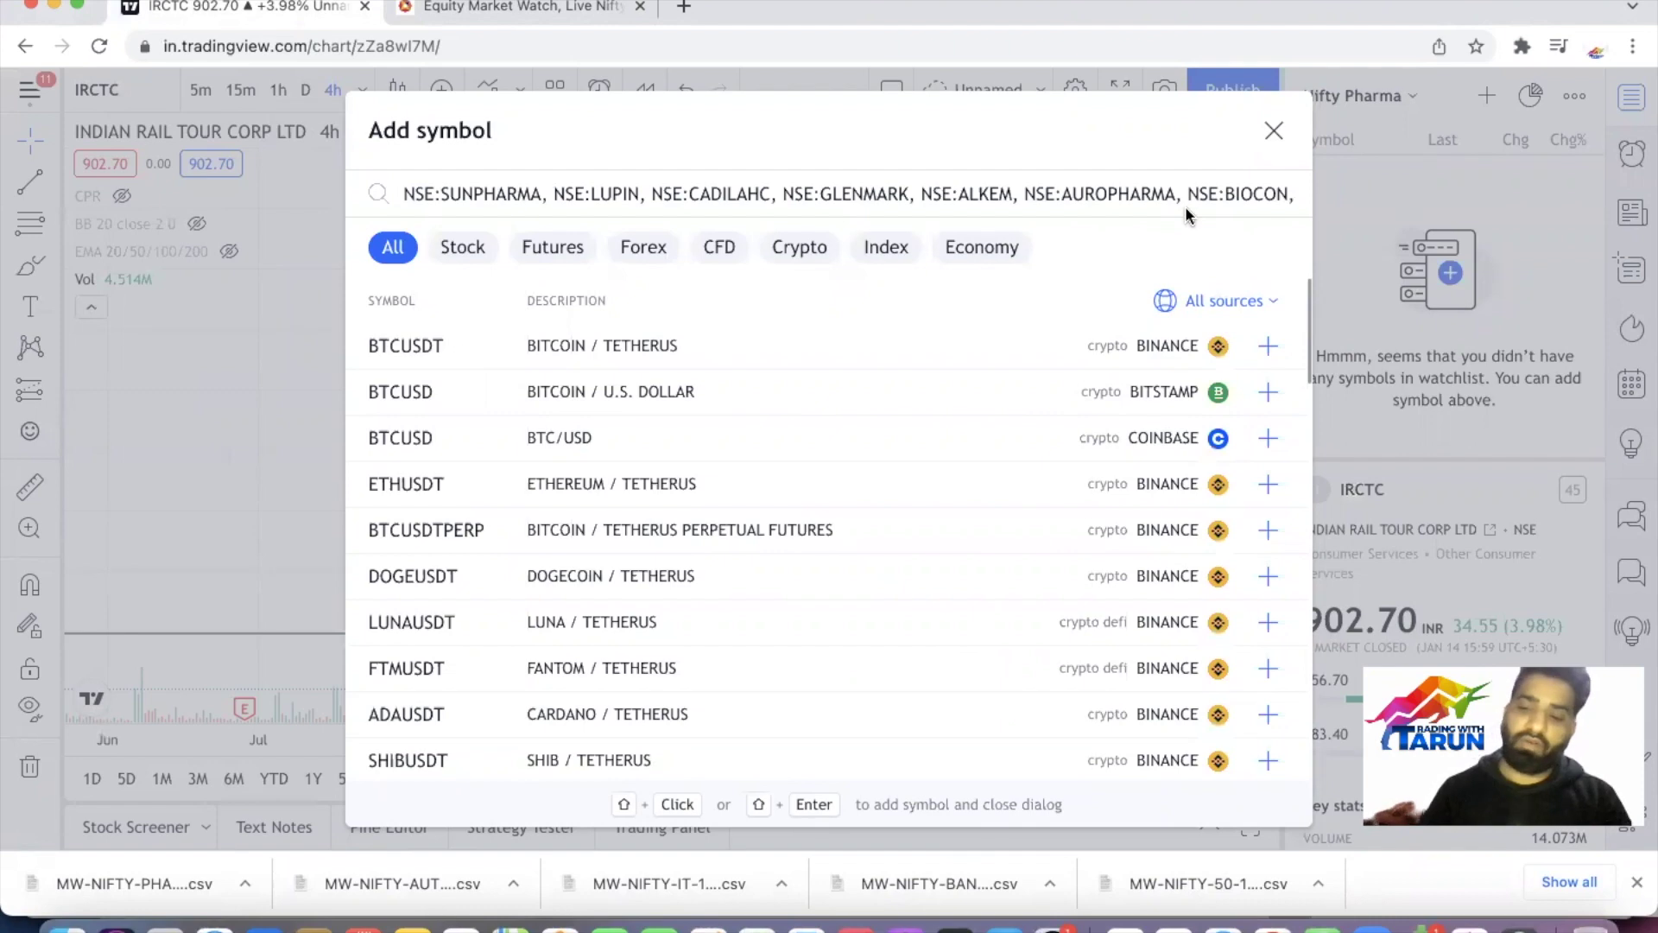
pyautogui.hotkey('shift', 'Return')
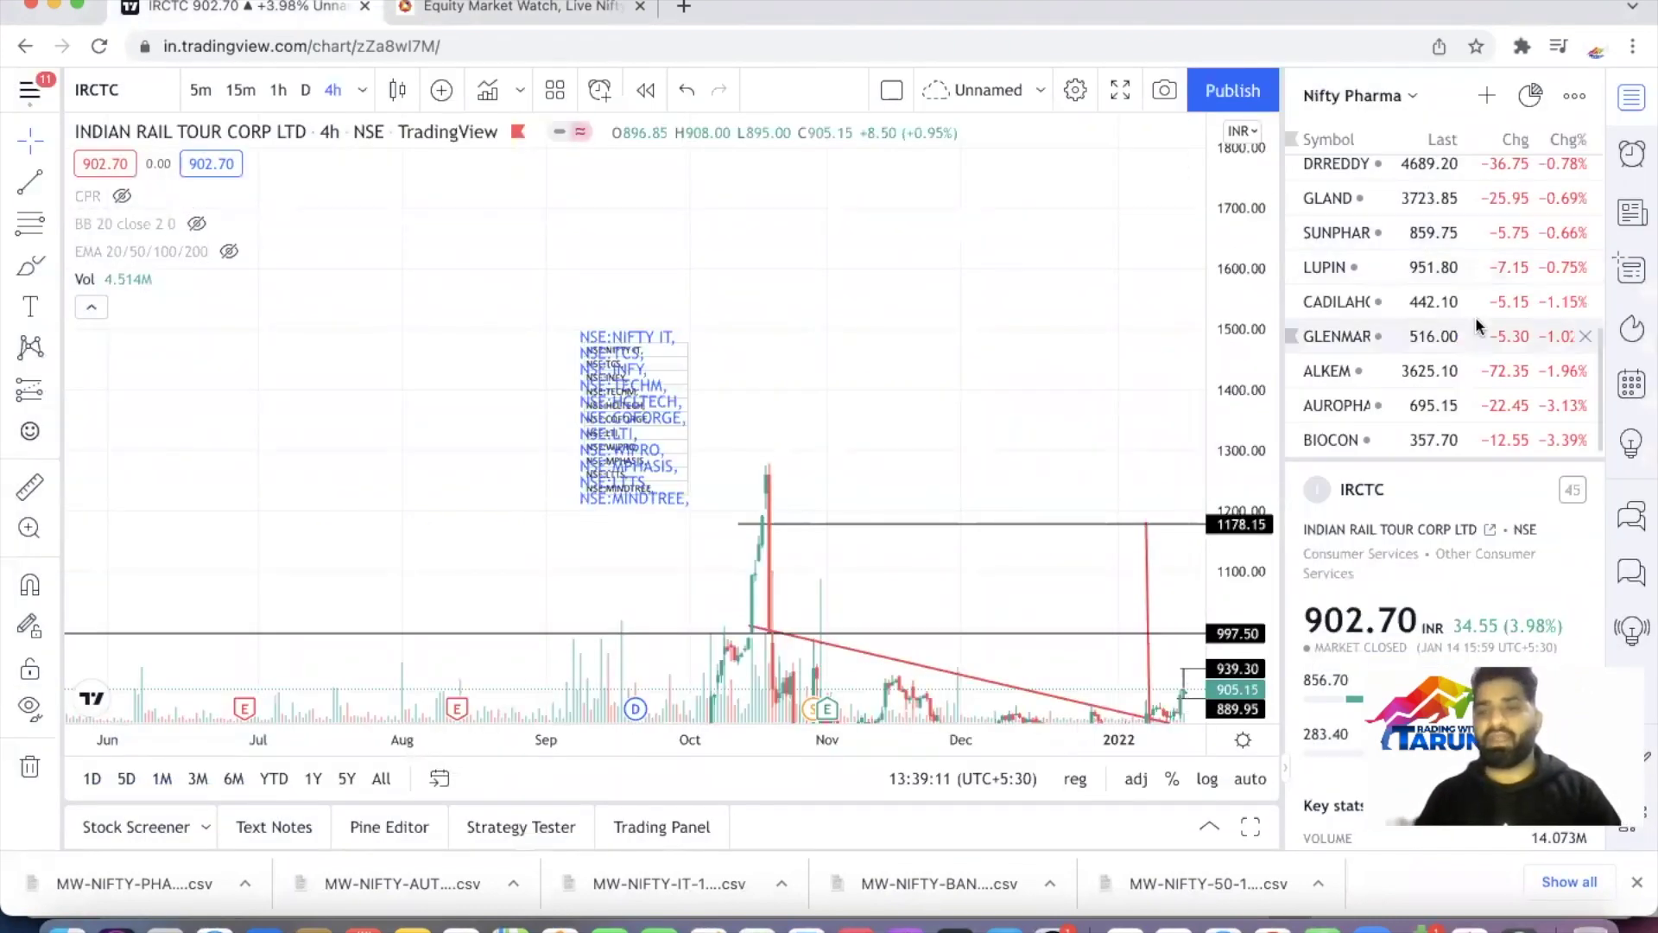
# Look through the Nifty Pharma watchlist and open the list of watchlists
pyautogui.scroll(5, 1475, 316)
pyautogui.click(1382, 96)
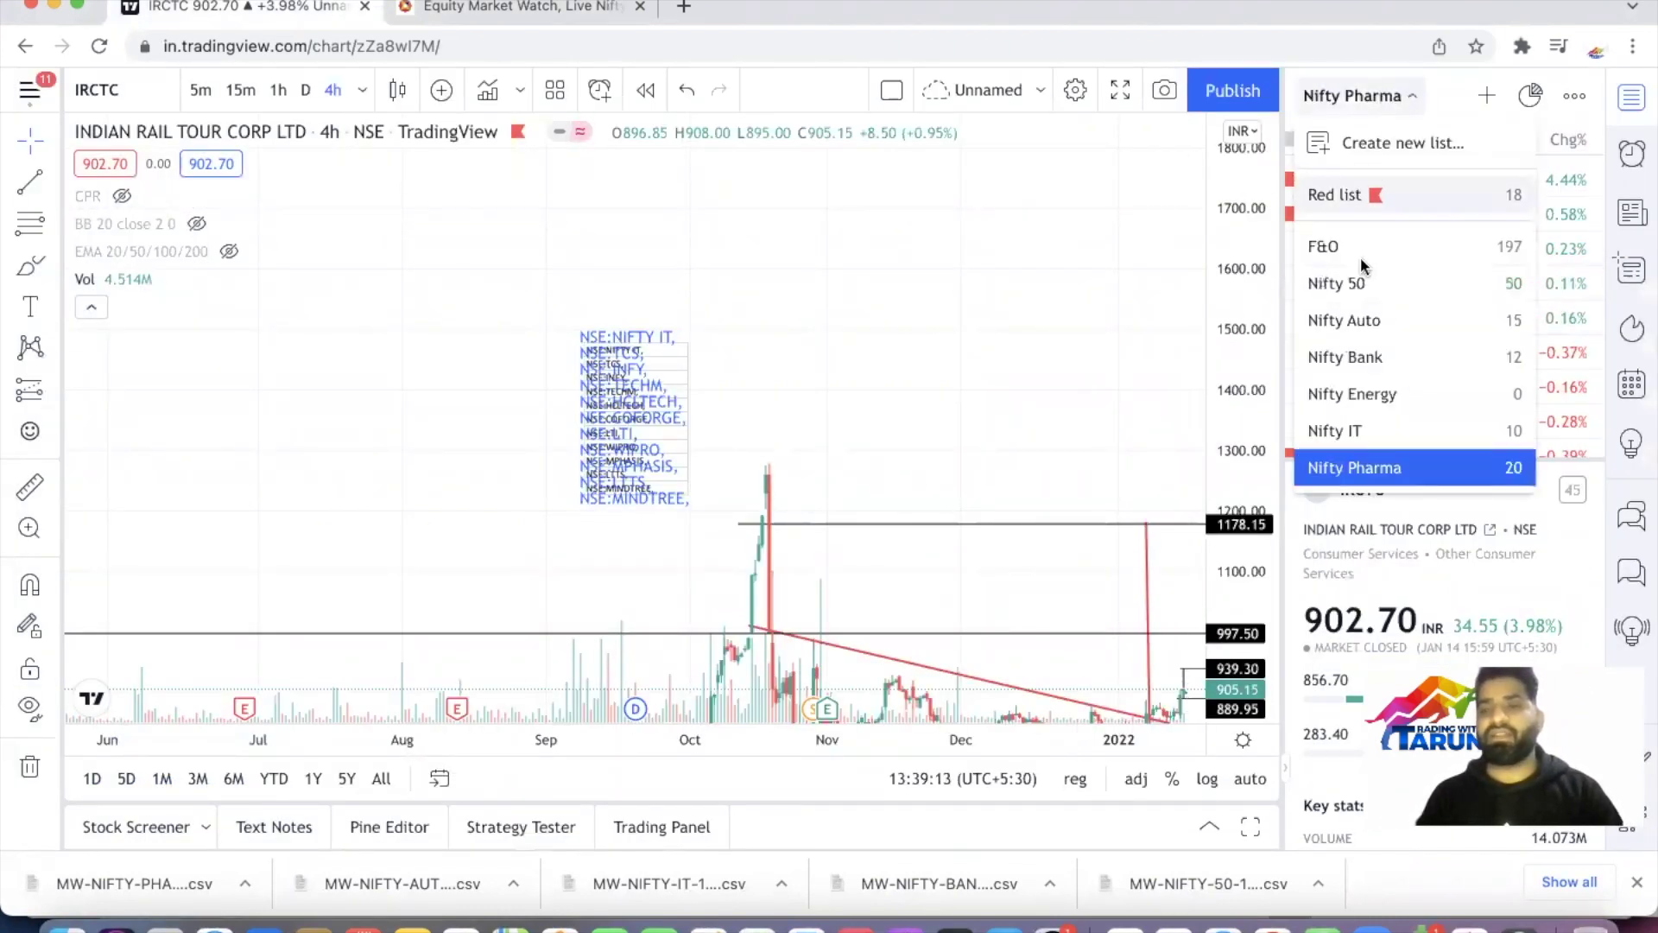